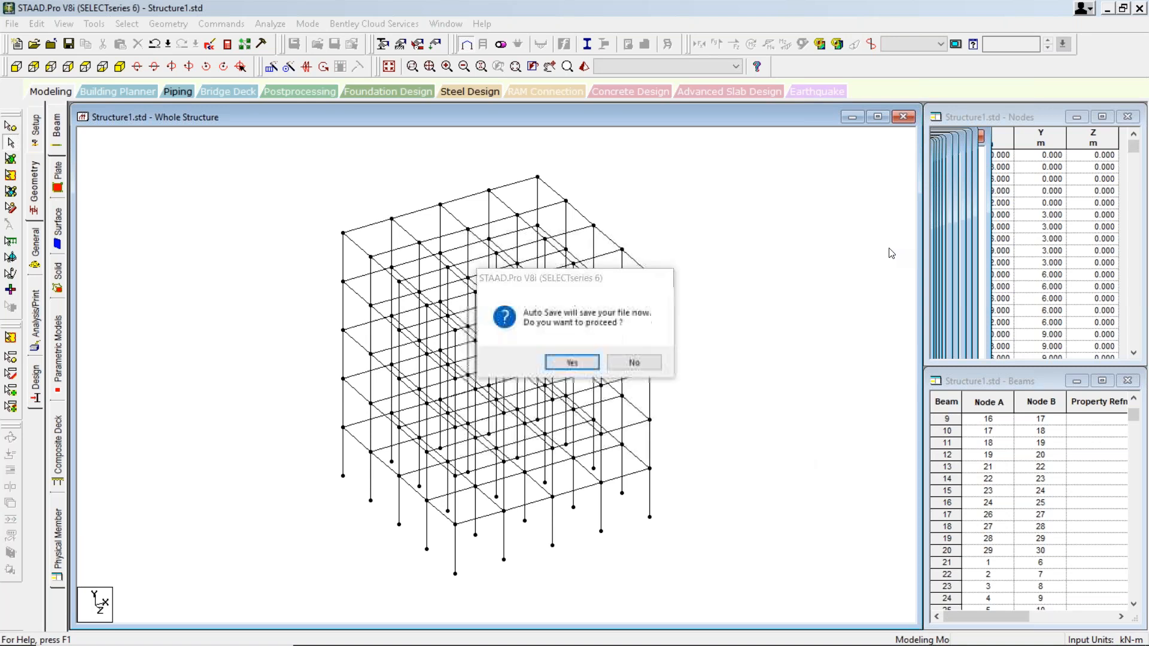
- Decline the auto save and close STAAD.Pro without saving the changes to Structure1.std
left_click(635, 363)
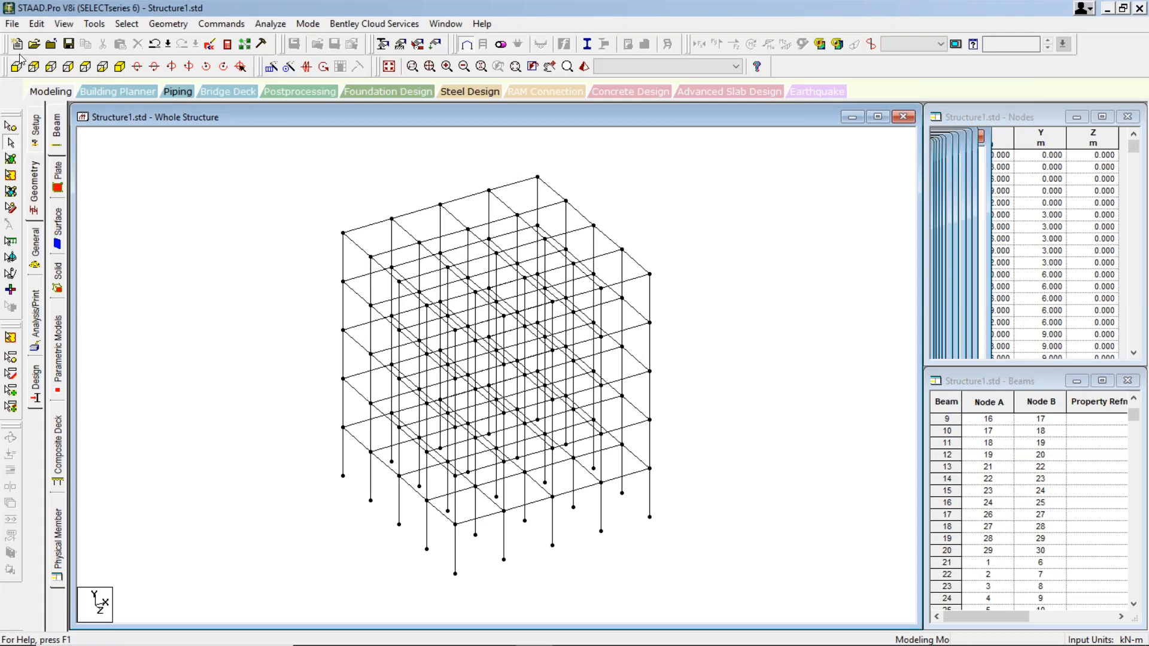
left_click(1139, 8)
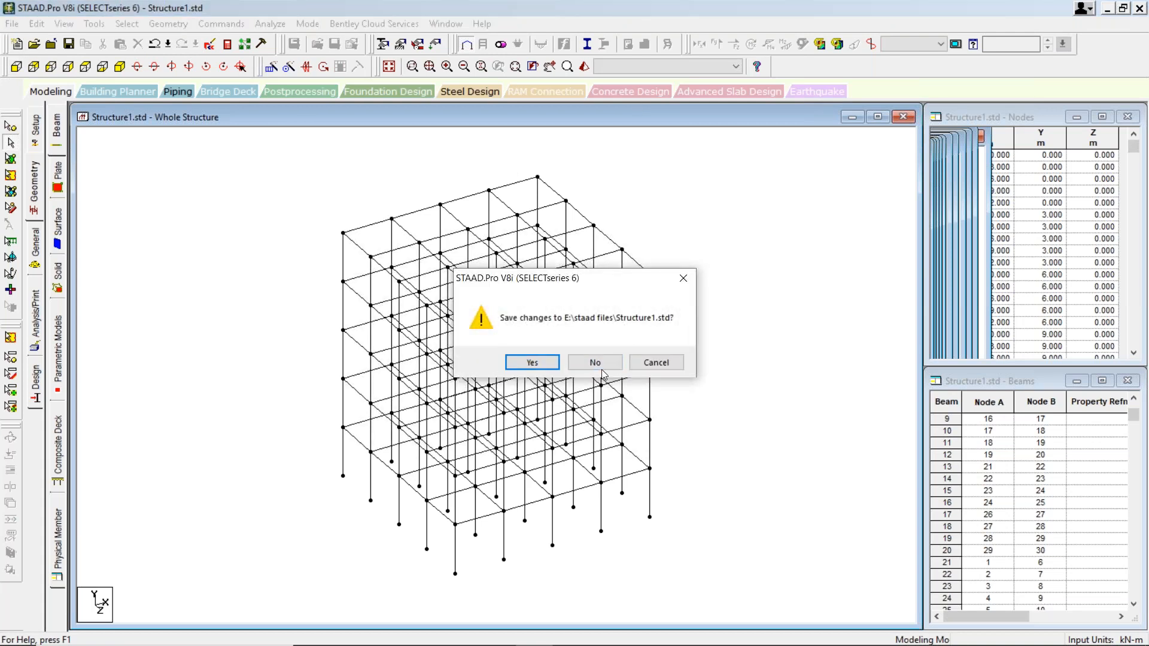
left_click(601, 366)
left_click(602, 368)
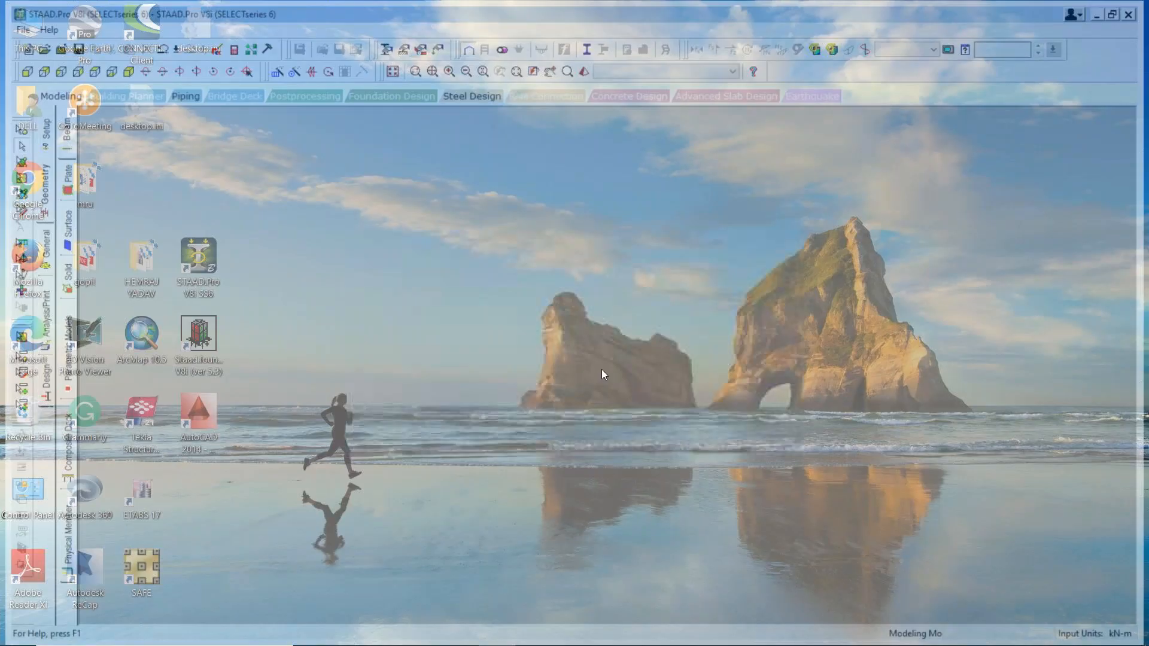
- Relaunch STAAD.Pro and create a new Space model Structure1 in meters and kilonewtons, overwriting the existing file and starting with Add Beam
left_click(209, 261)
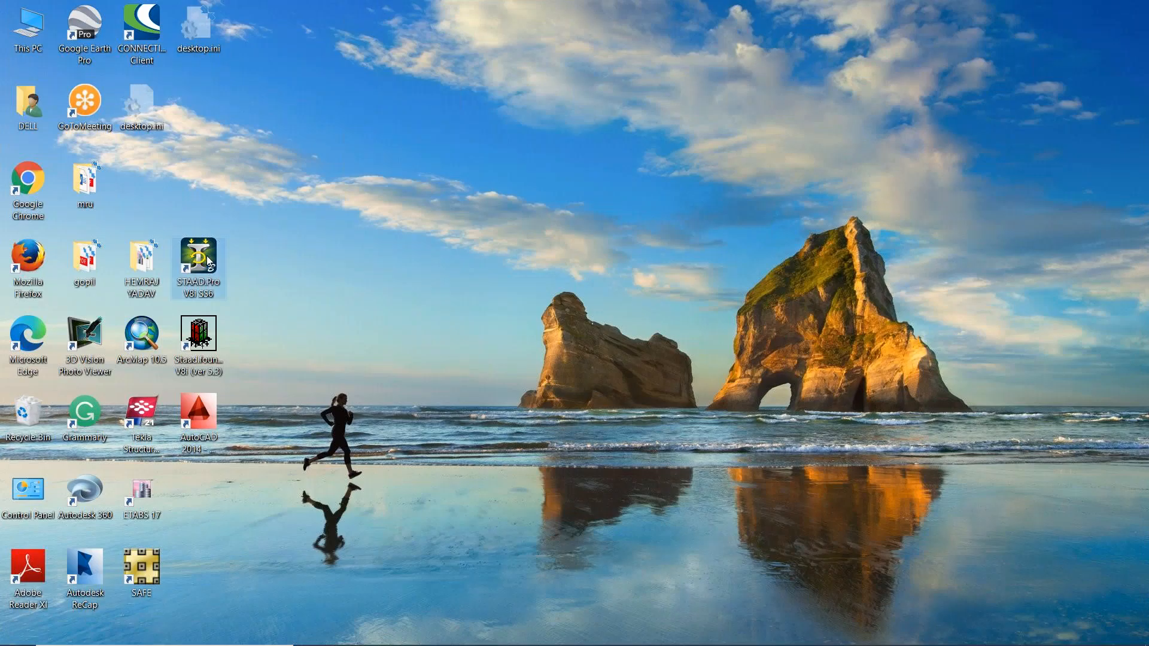
double_click(209, 262)
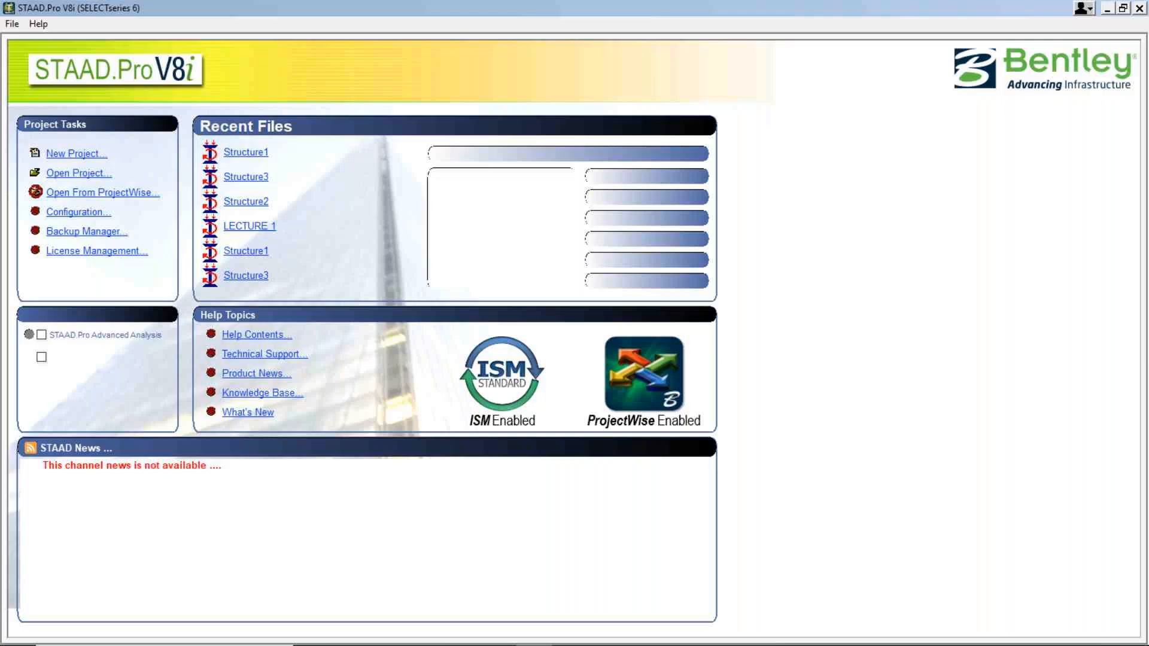
left_click(88, 157)
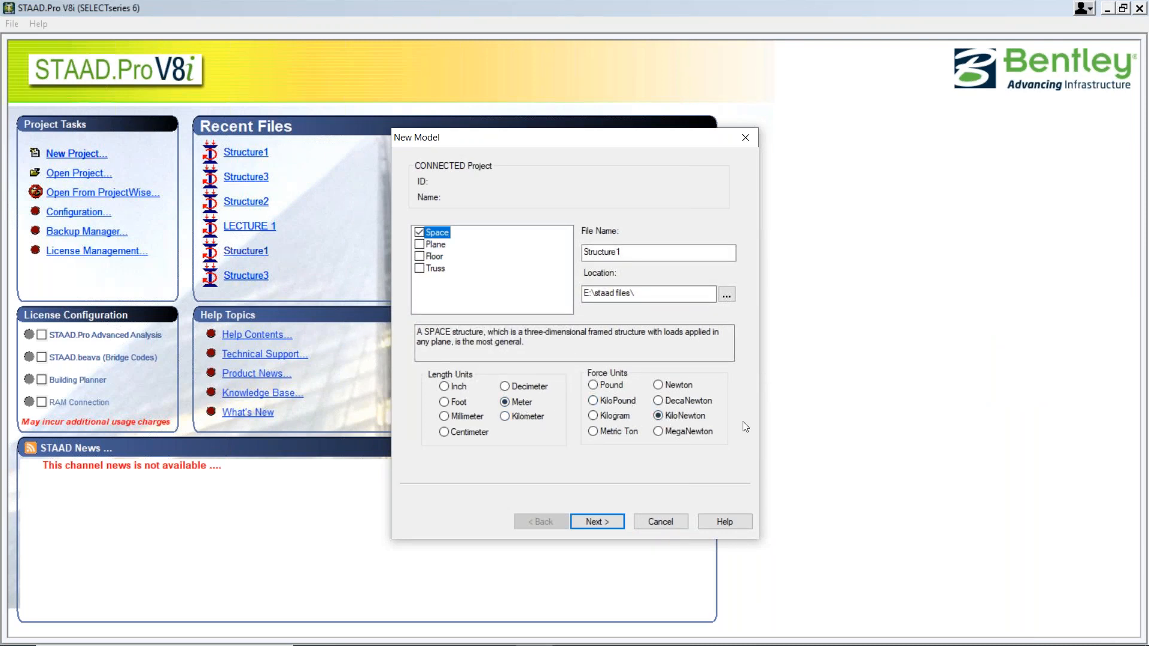
left_click(604, 519)
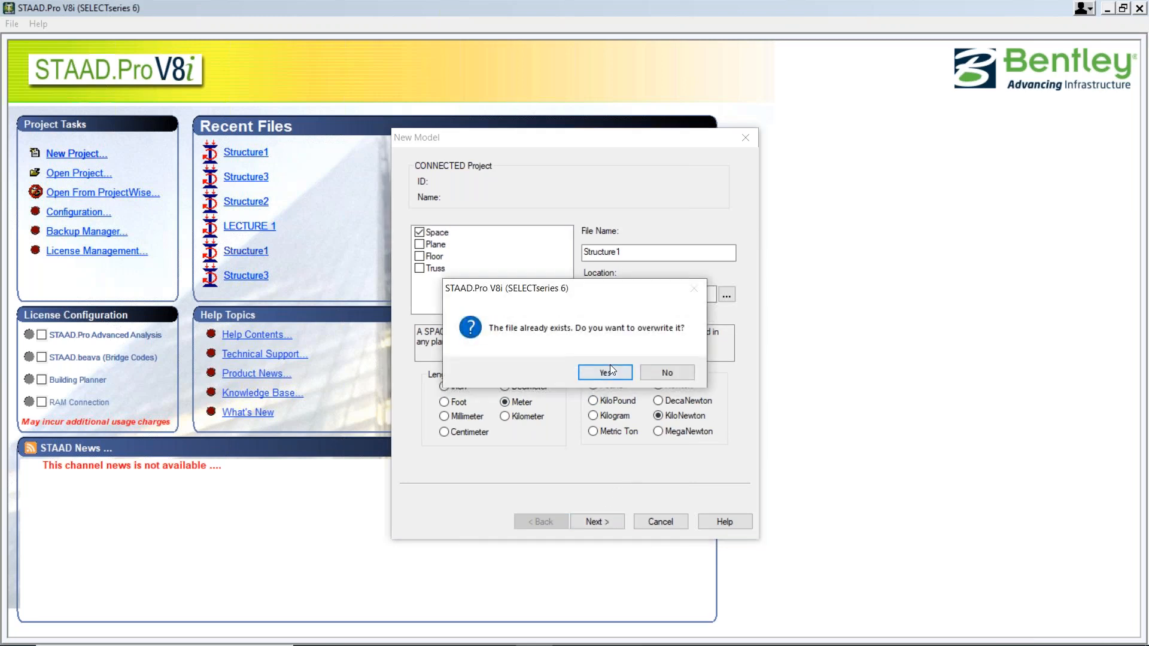
left_click(606, 372)
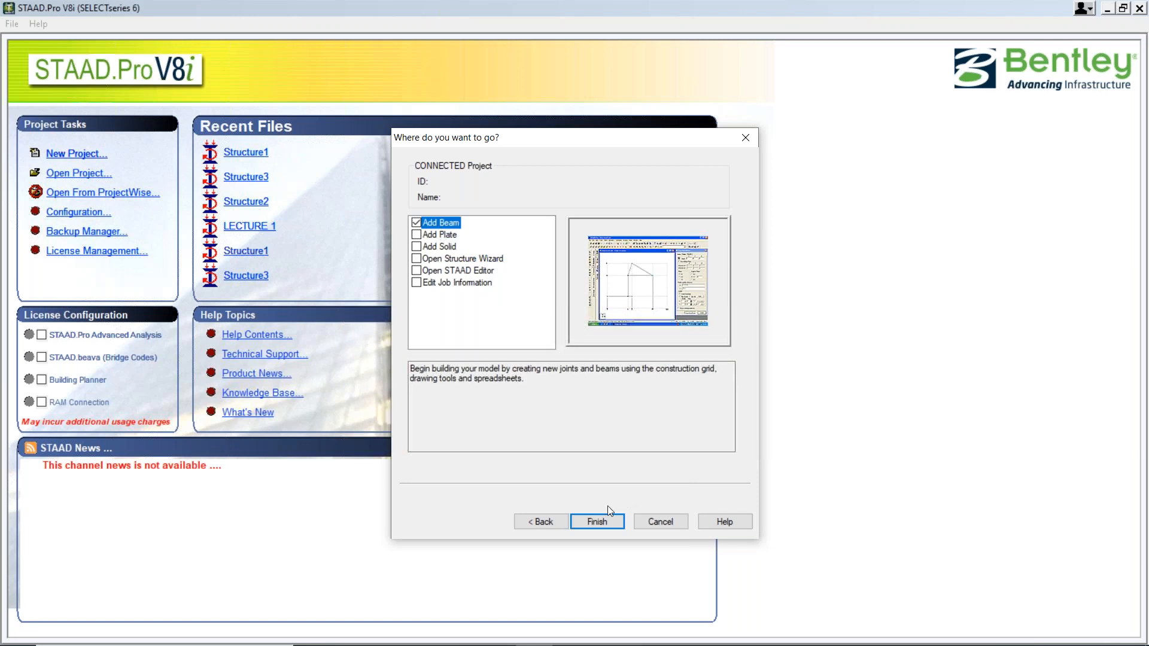
left_click(602, 521)
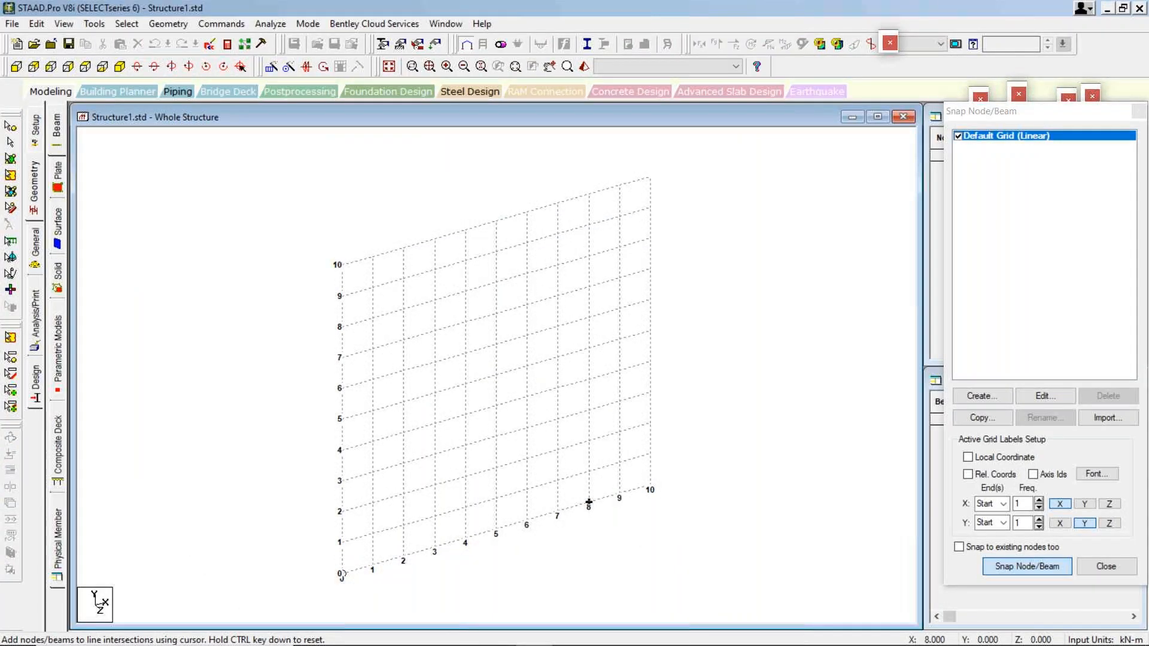
- Run the Structure Wizard and choose Frame Models as the prototype model type
left_click(177, 27)
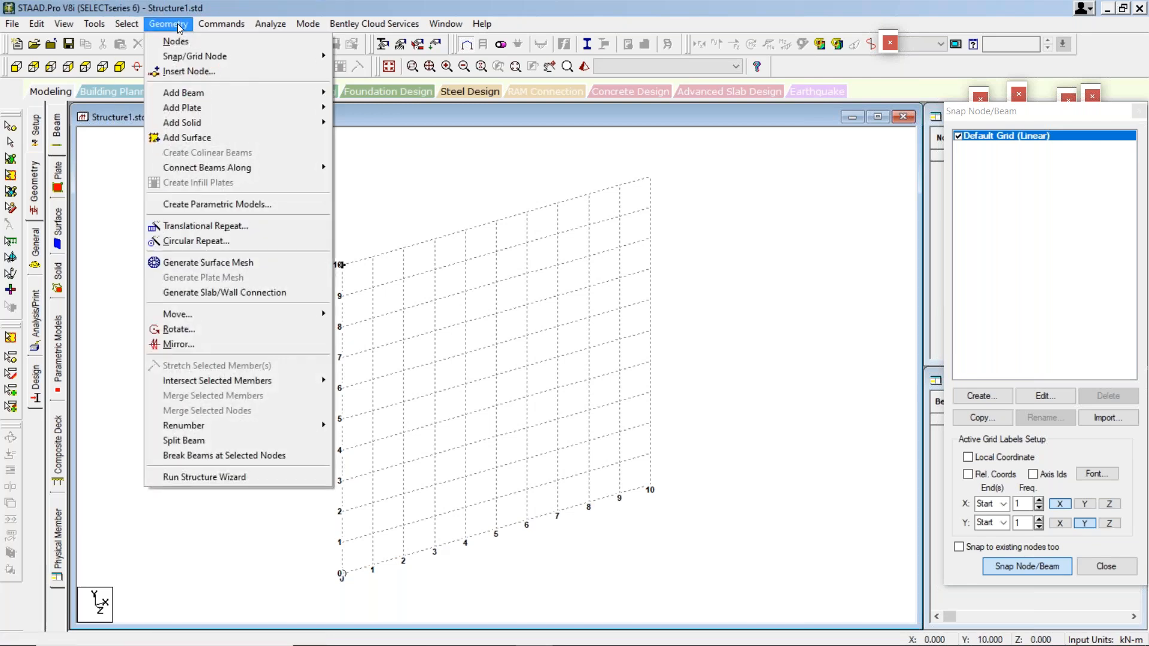
left_click(222, 479)
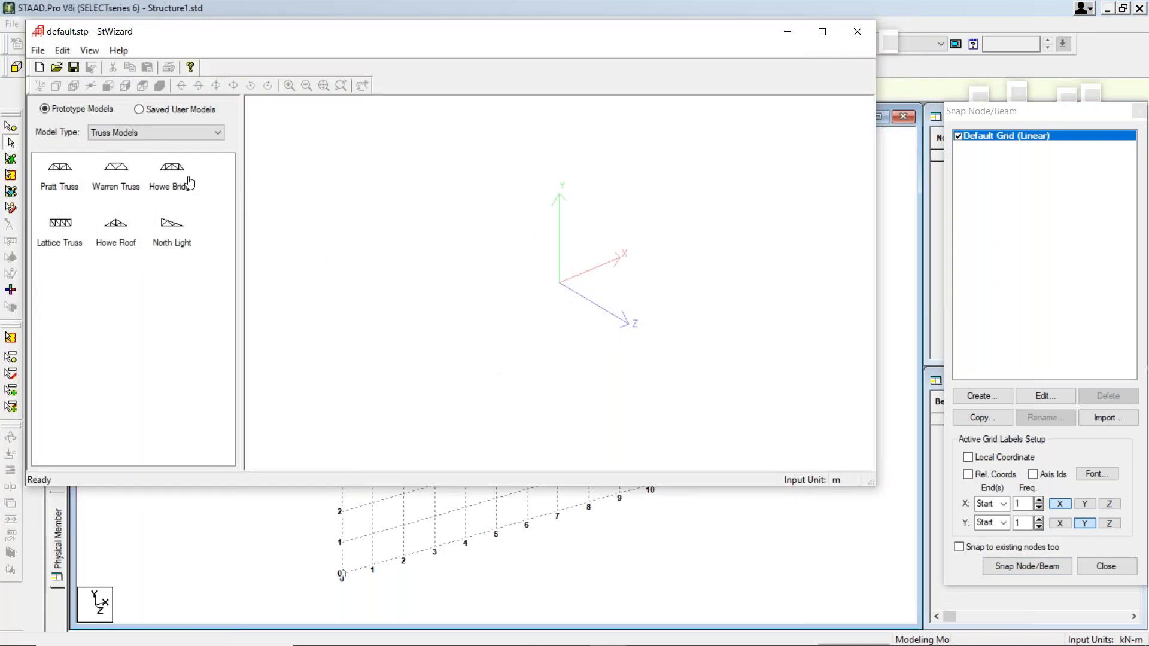
left_click(200, 131)
left_click(199, 131)
left_click(200, 131)
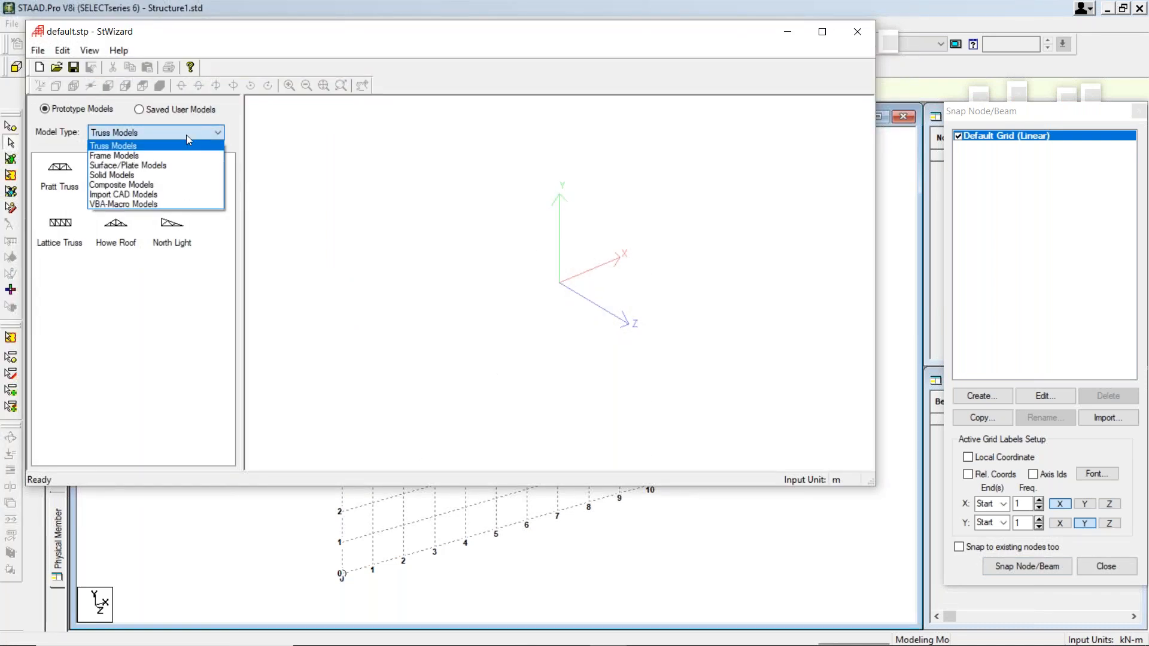
left_click(179, 155)
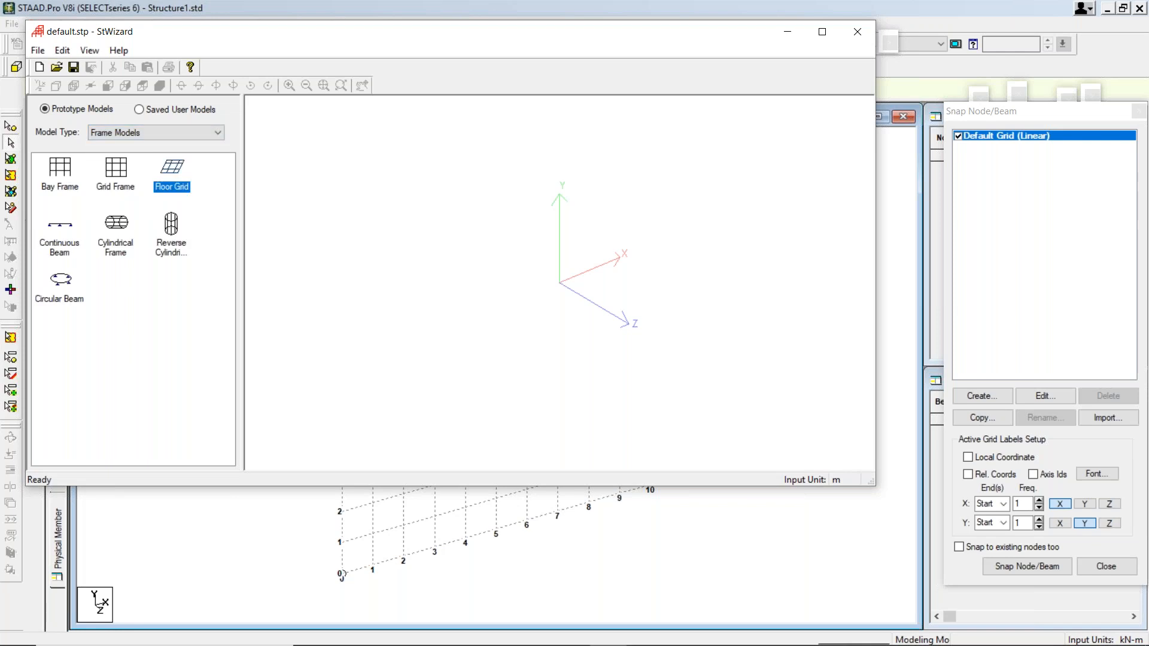
- Generate a Bay Frame 12 m long, 15 m high and 12 m wide, with 4, 5 and 4 bays respectively
left_click(60, 174)
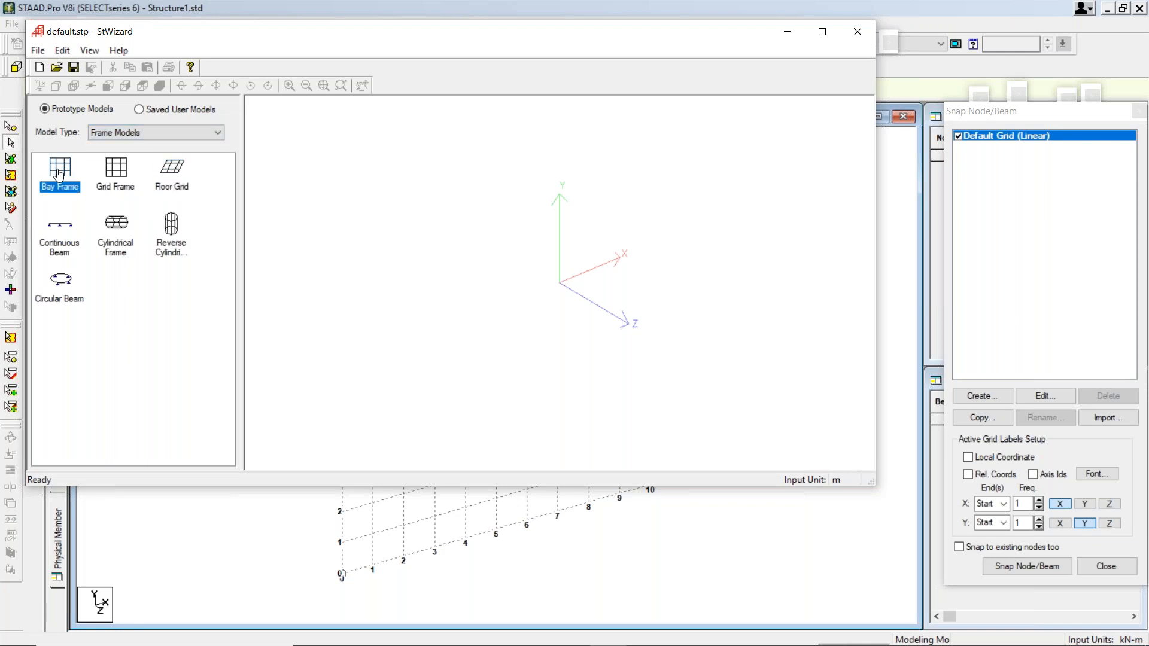
left_click_drag(60, 173, 380, 234)
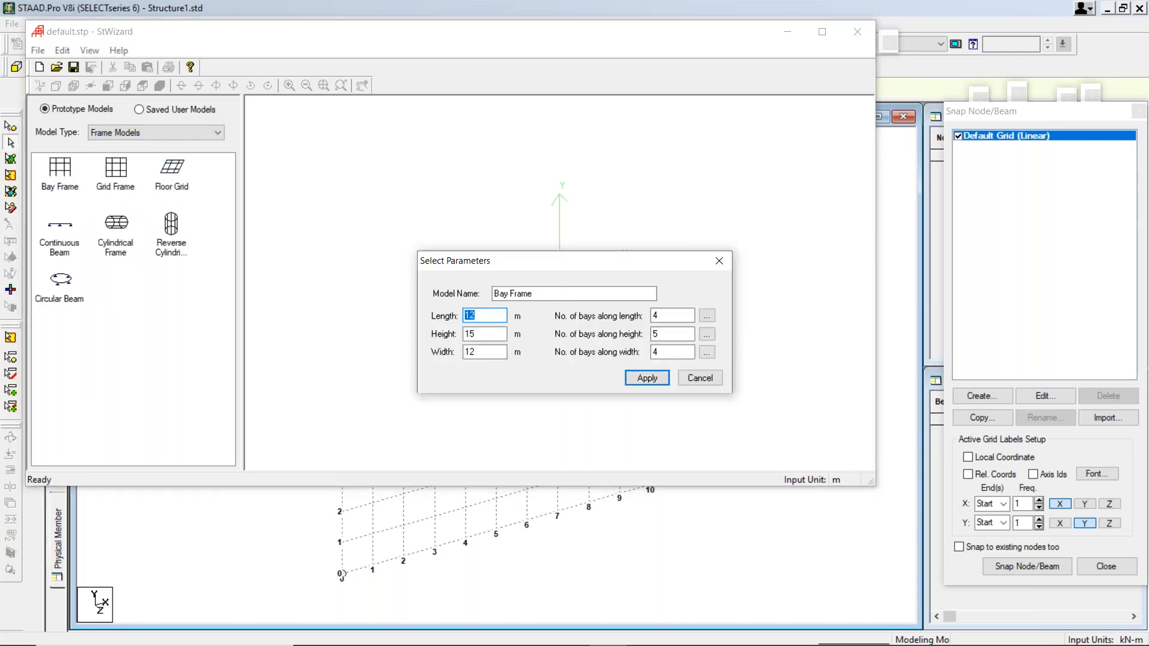
left_click(494, 316)
left_click(647, 379)
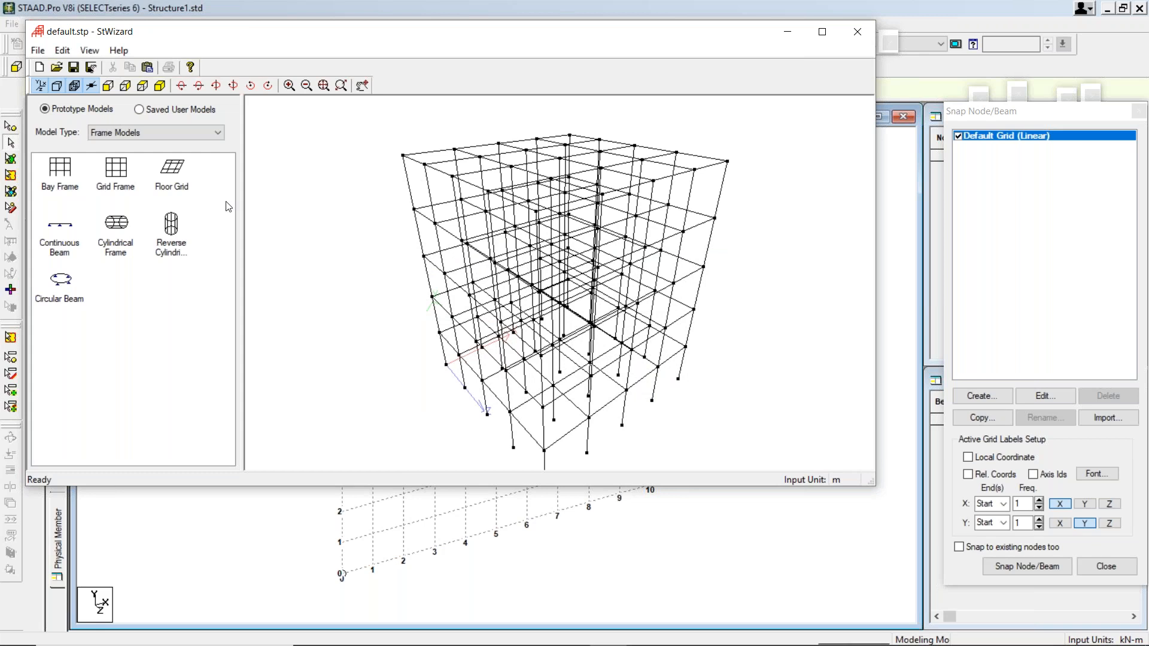
- Transfer the bay frame into the STAAD.Pro model at X, Y, Z of 0 and dismiss the Snap Node/Beam grid settings
left_click(149, 68)
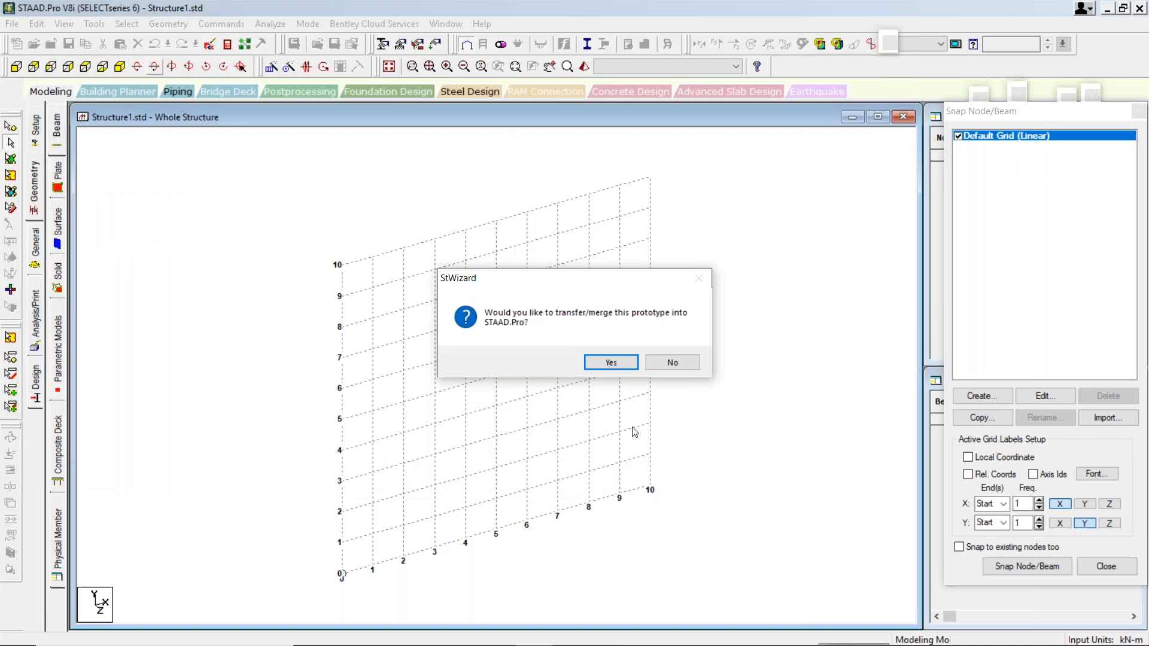
left_click(619, 364)
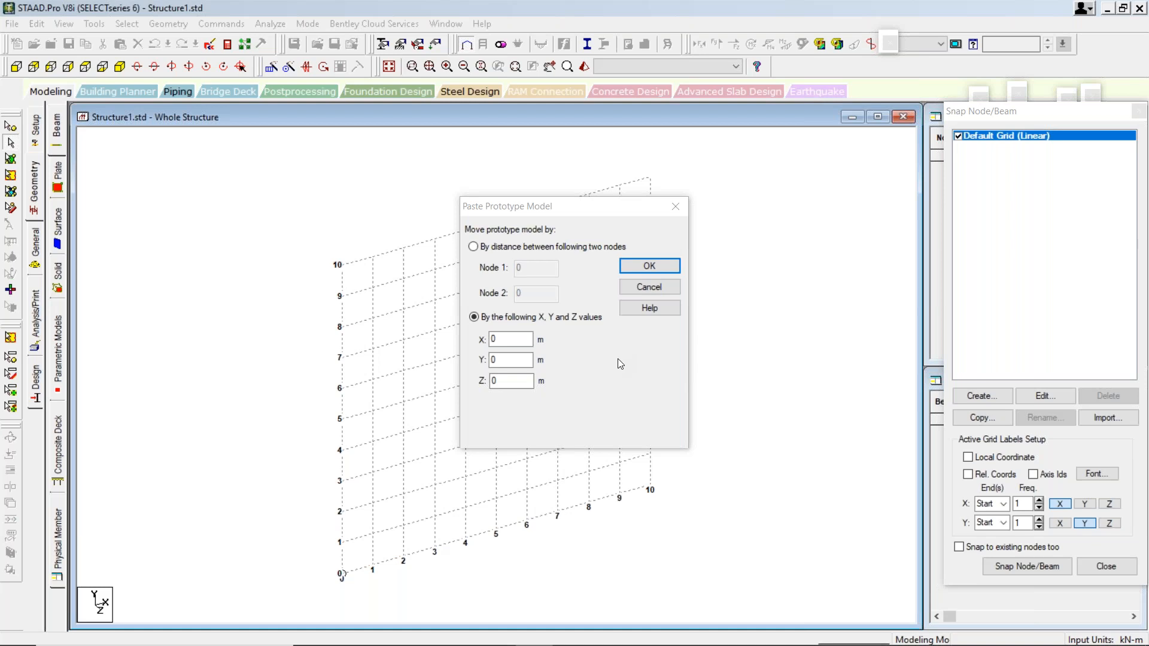
left_click(665, 267)
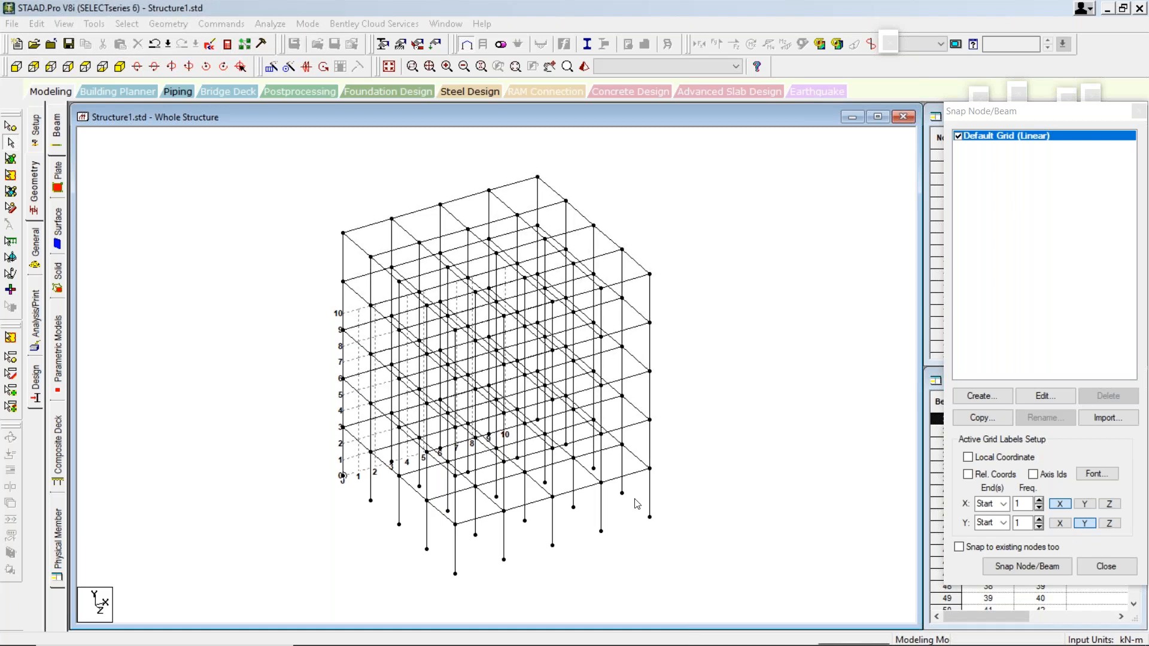
left_click(1112, 184)
left_click(1139, 112)
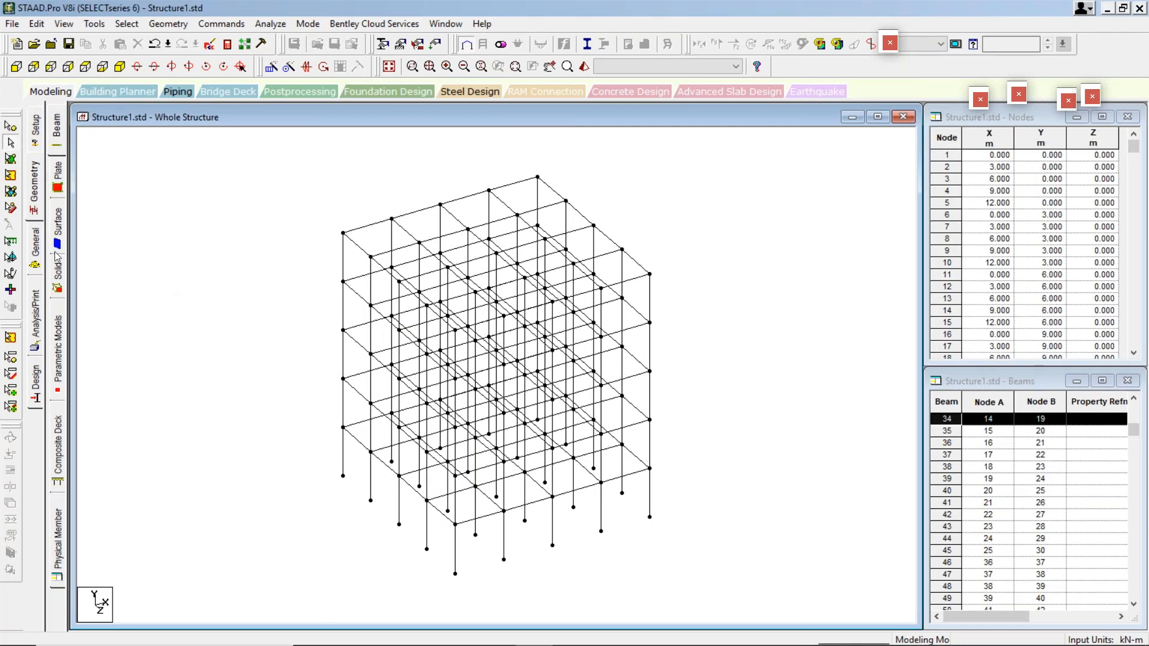
- Define and add a circular concrete section with a YD of 0.3 m in the member properties
left_click(35, 251)
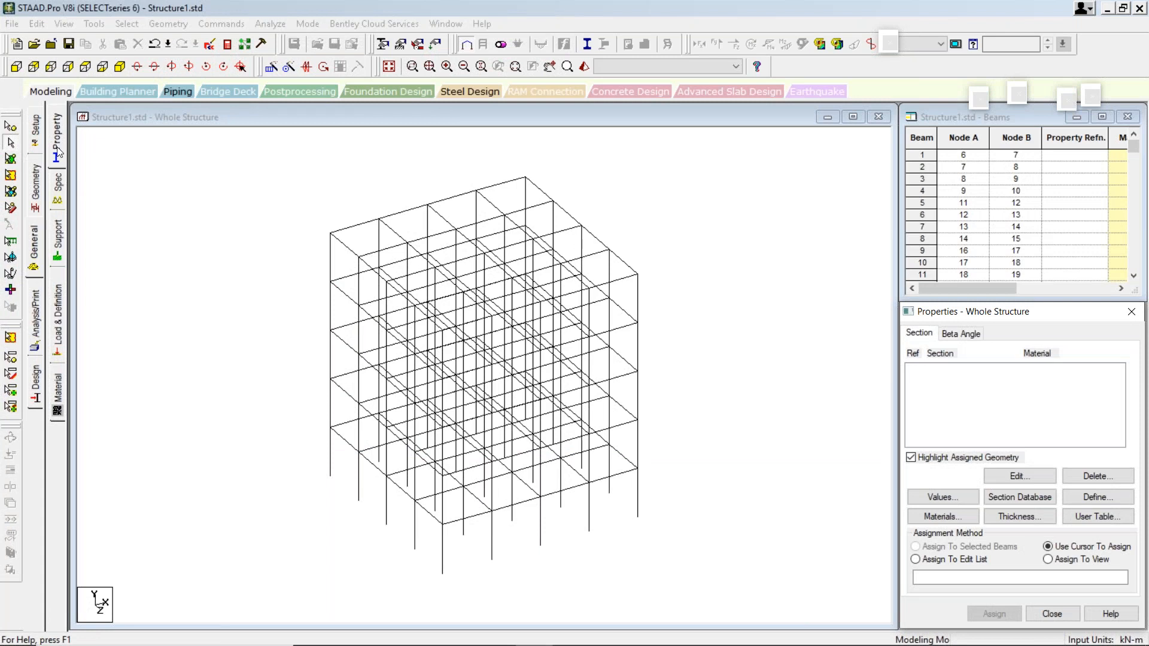
left_click(58, 152)
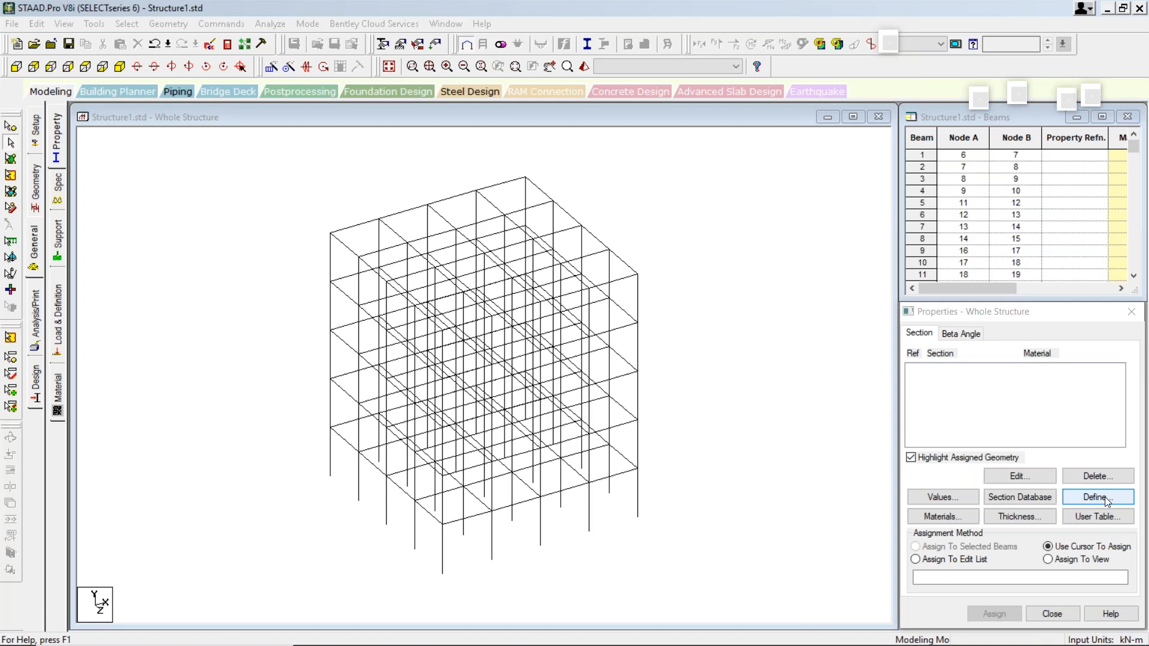
left_click(1105, 498)
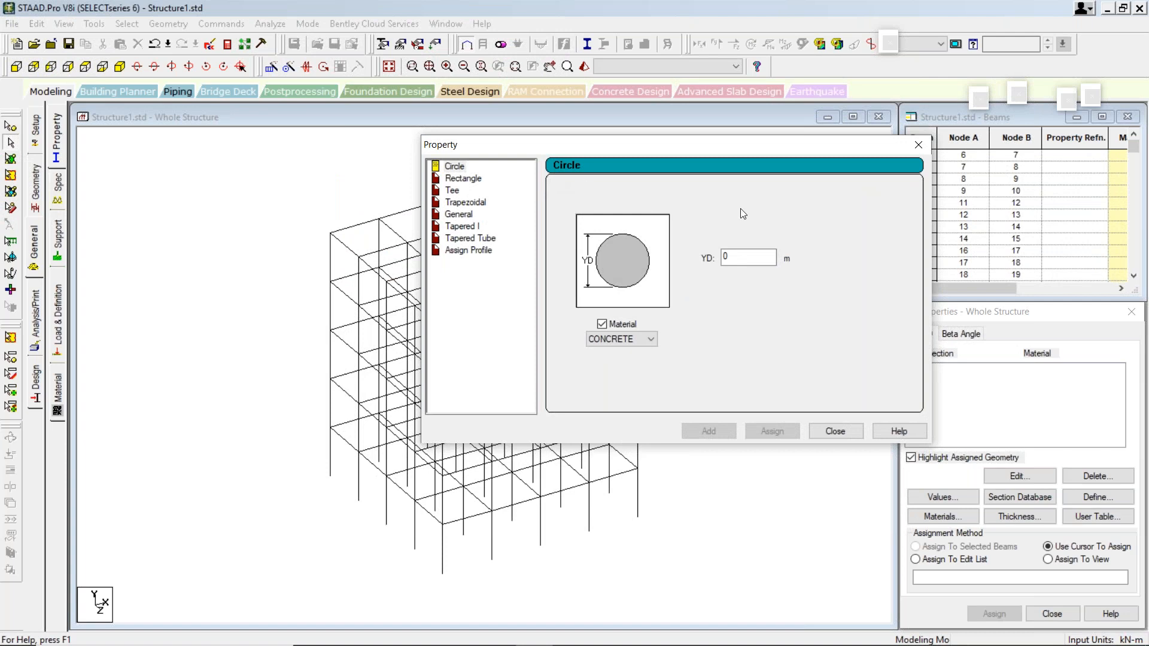
left_click(742, 257)
type(".3")
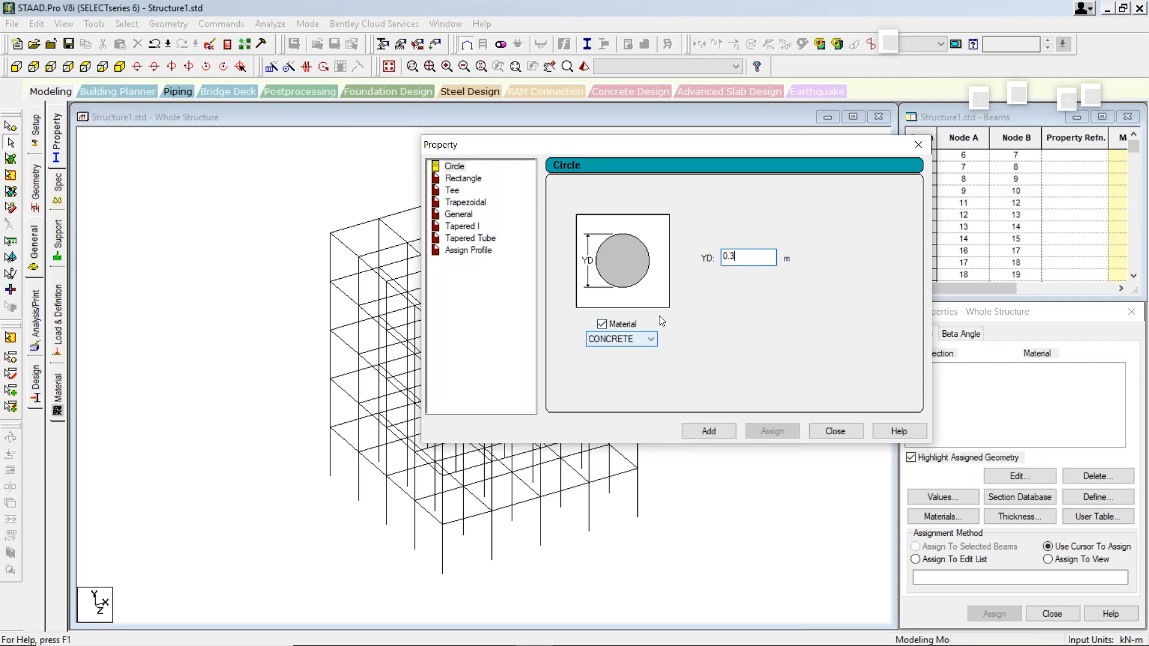
left_click(713, 431)
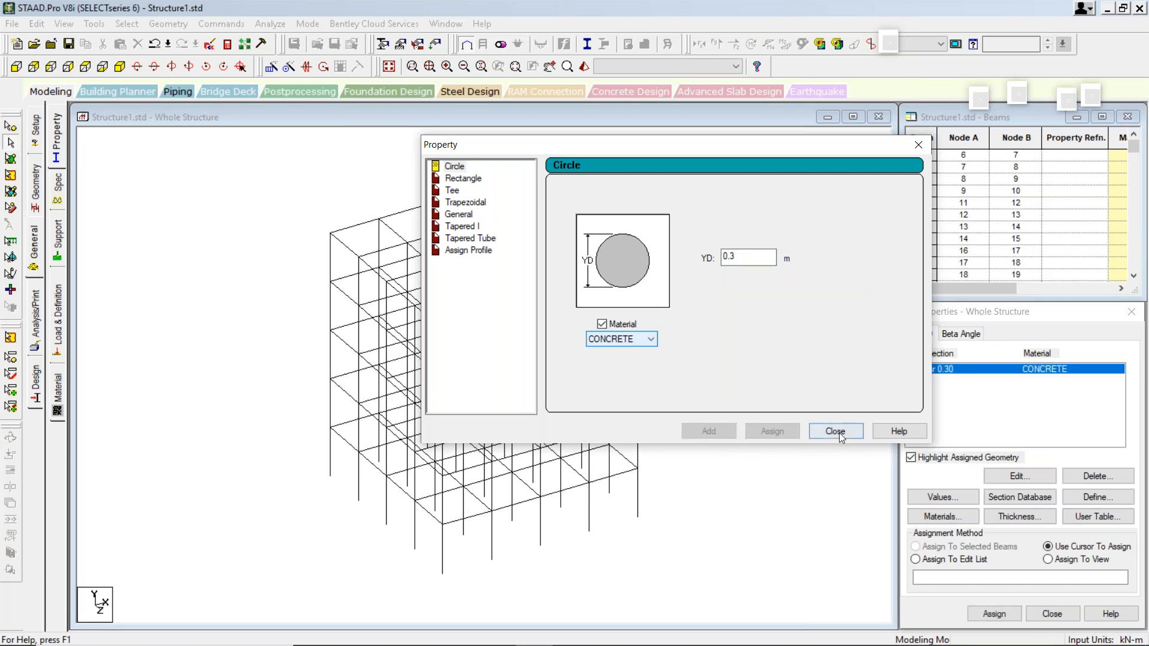
- Add a rectangular concrete section with YD 0.3 m and ZD 0.3 m, and finish defining properties
left_click(462, 179)
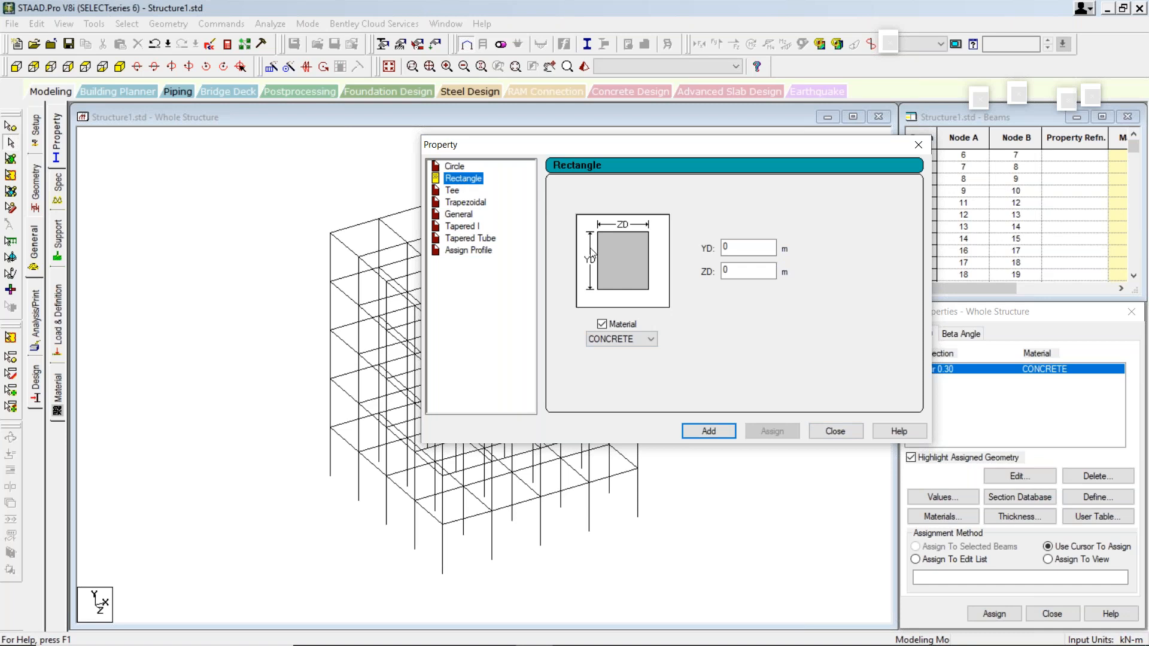
left_click(749, 249)
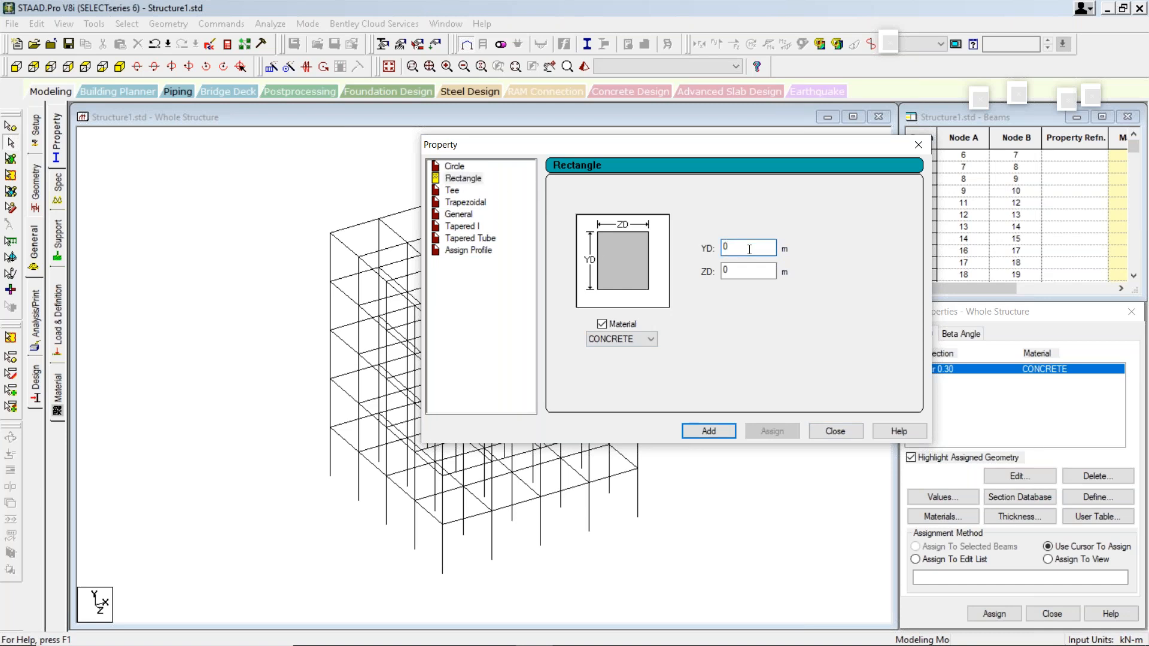
type(".3")
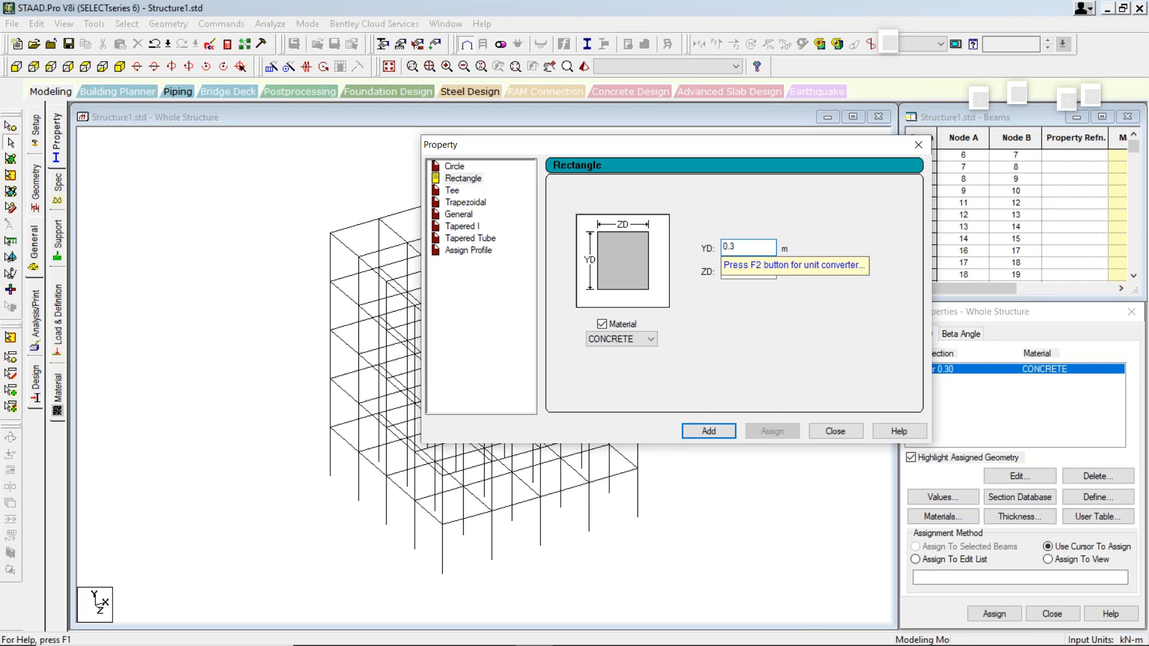
left_click(751, 273)
type(".")
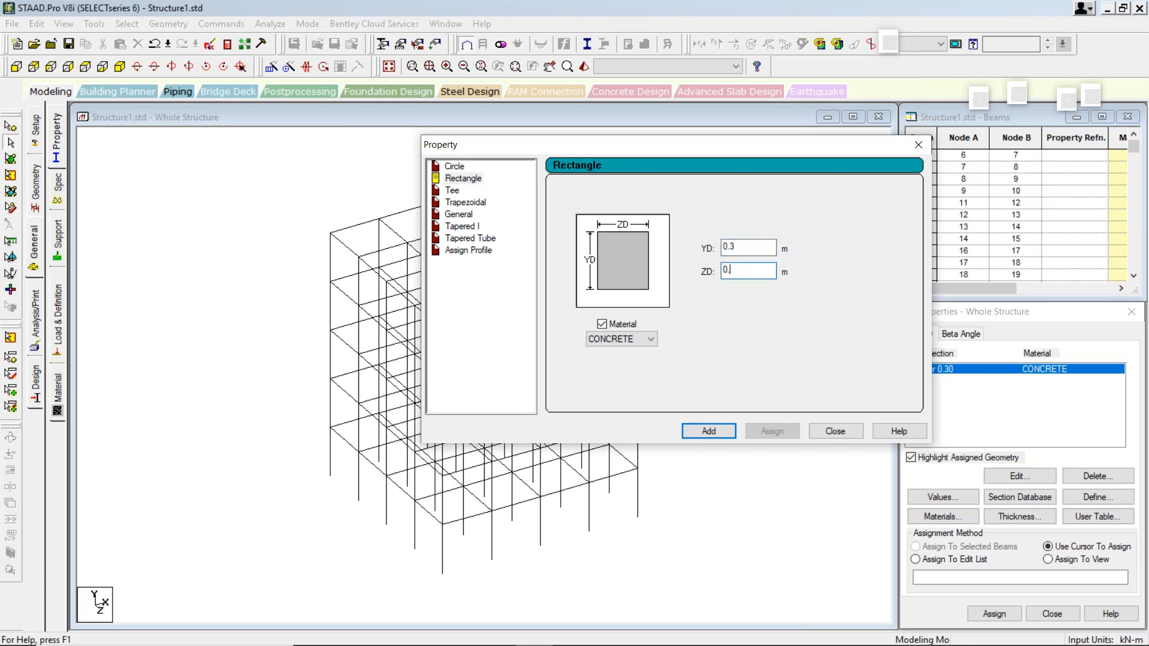
type("3")
left_click(710, 431)
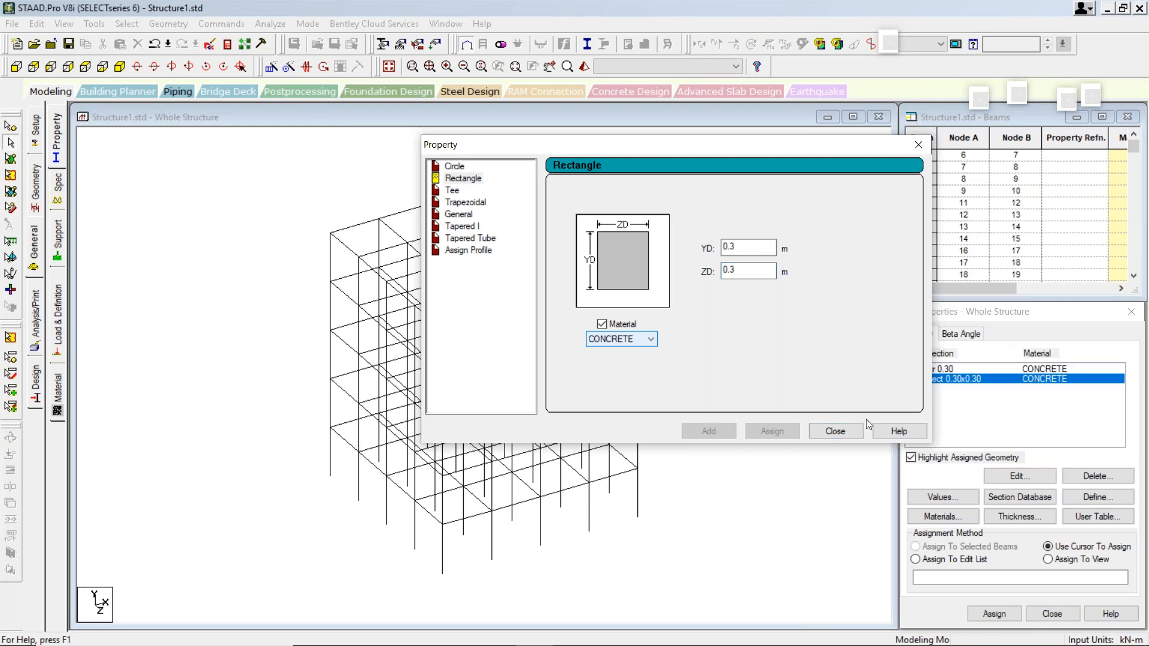
left_click(834, 432)
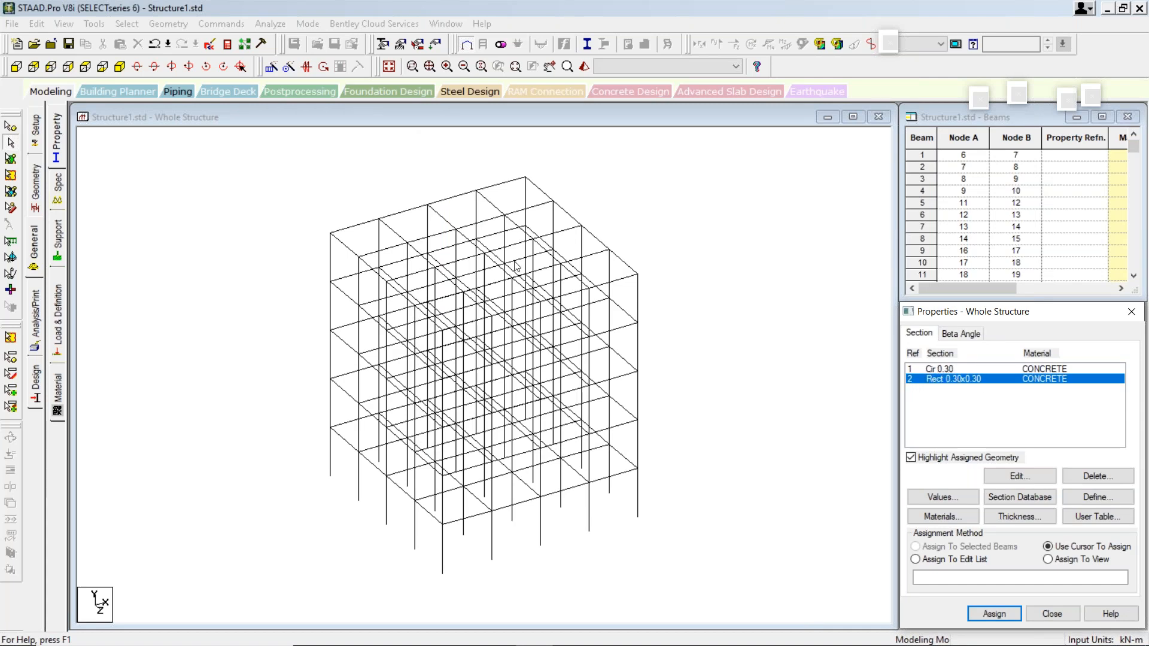
- Close the small floating toolbars covering the workspace
left_click(224, 94)
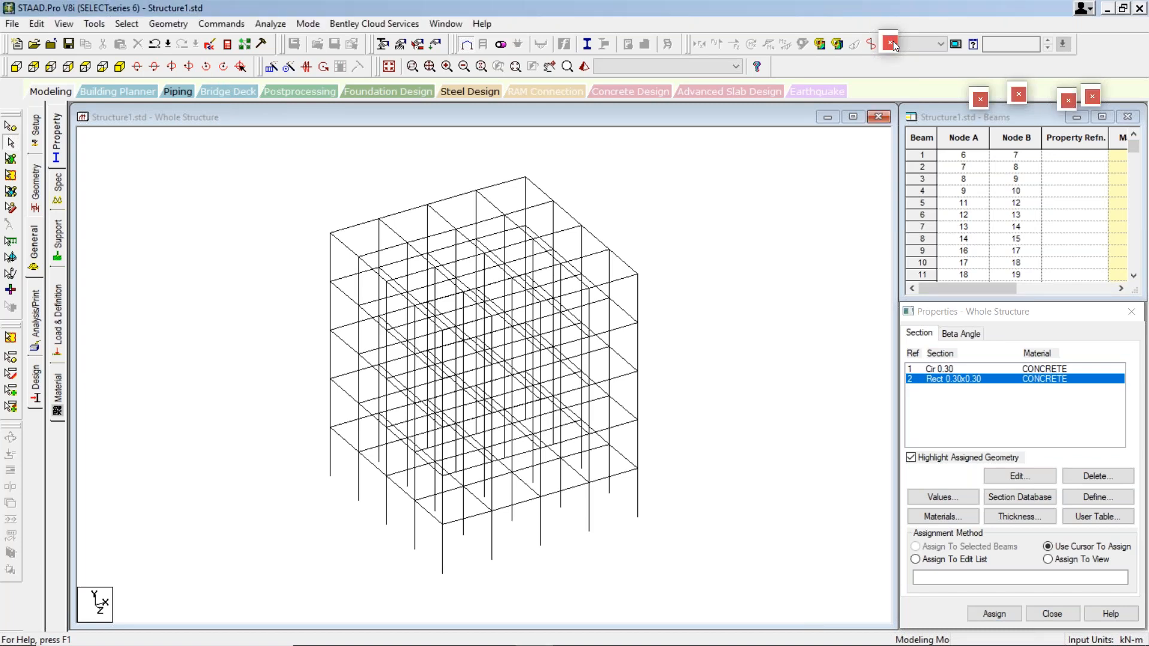
left_click(982, 101)
left_click(1023, 99)
left_click(1068, 102)
left_click(1091, 99)
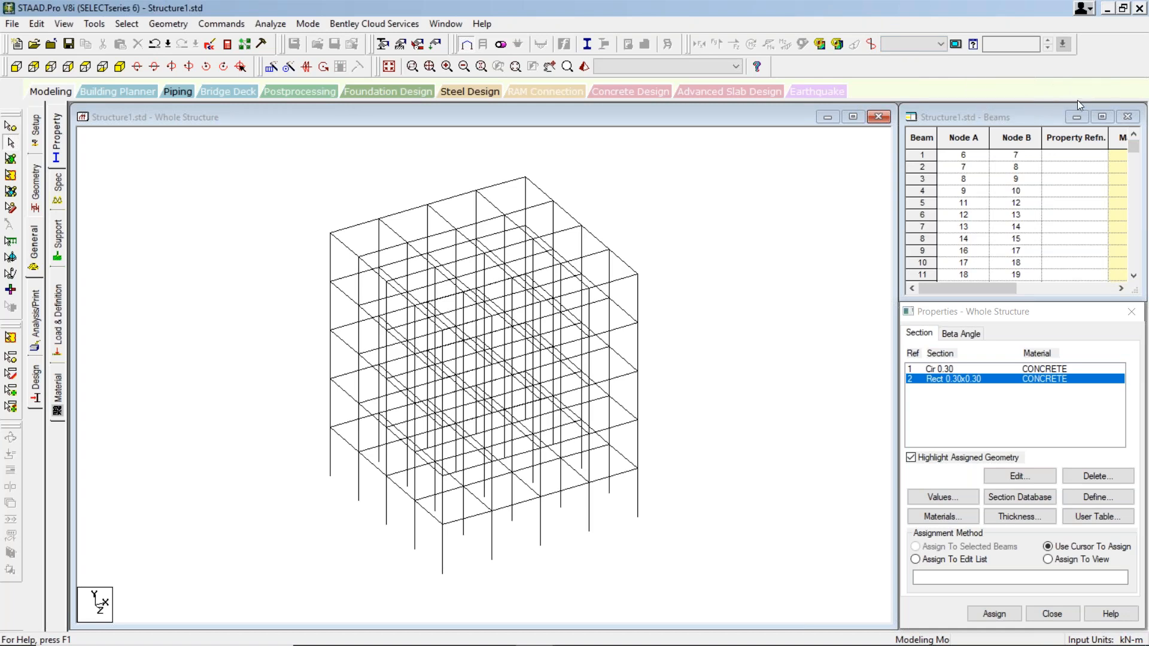
- Select the four beams along the frame's top rear edge as a multiple selection, and clear the selection
left_click(367, 222)
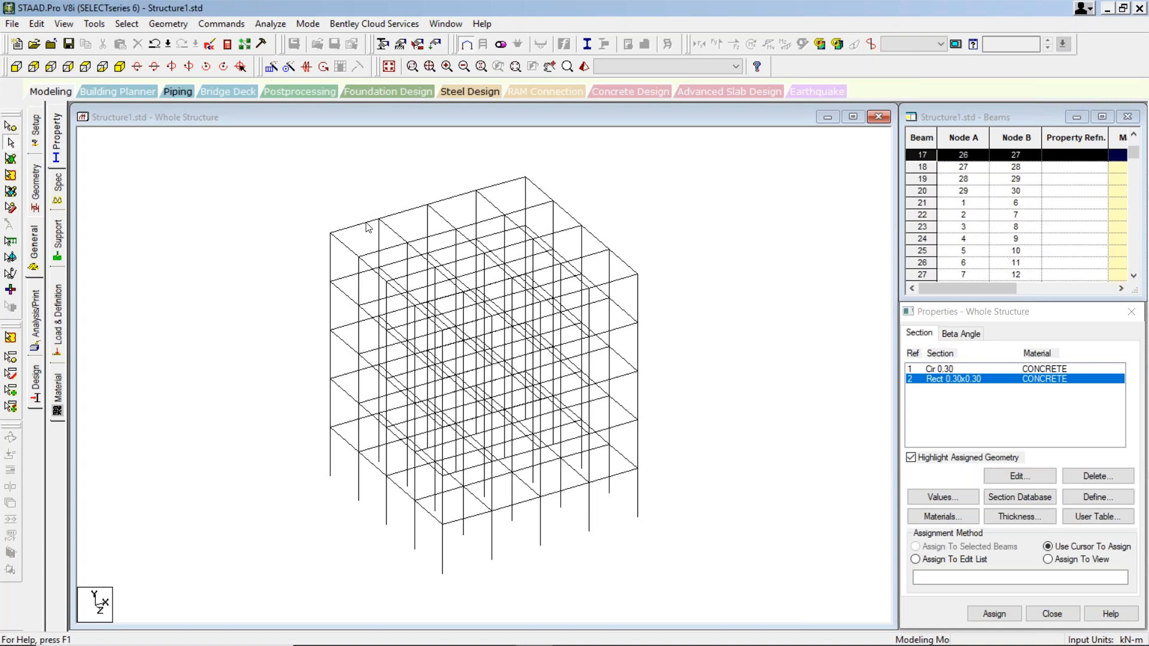
left_click(398, 215, "ctrl")
left_click(460, 195, "ctrl")
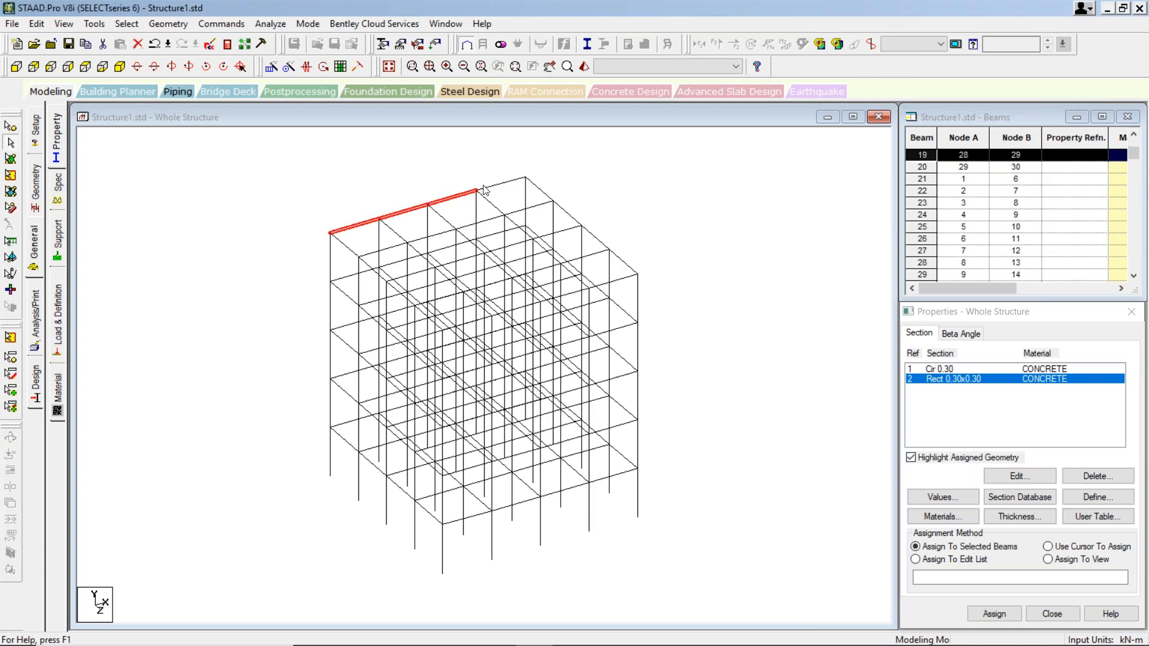
left_click(500, 183, "ctrl")
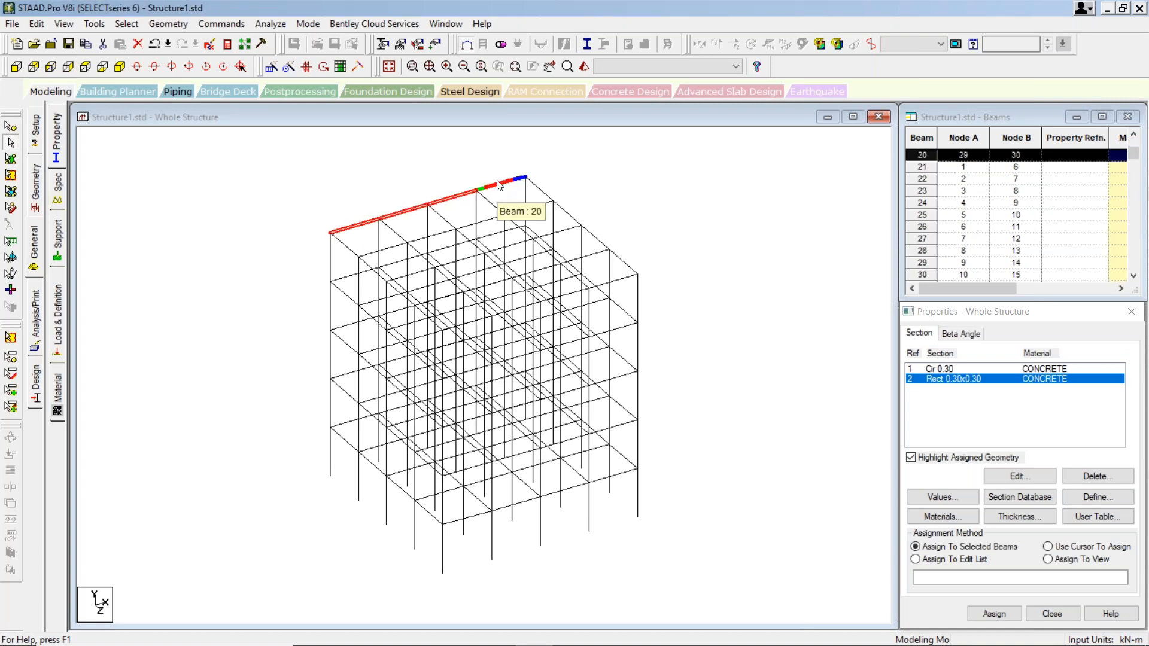
left_click(662, 215)
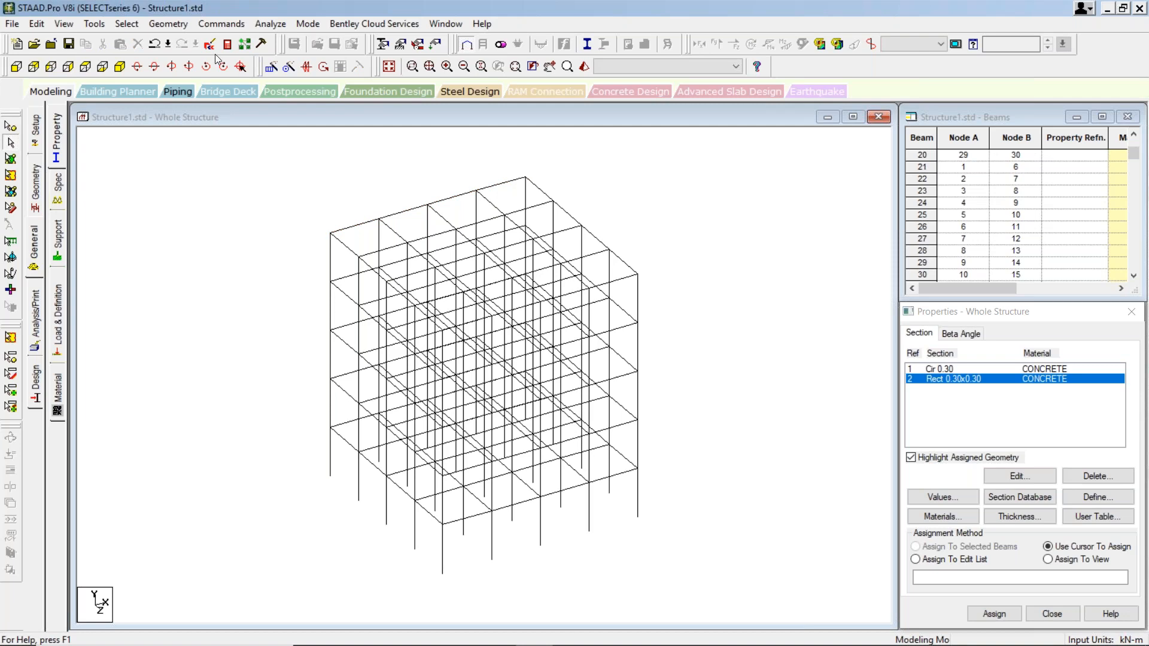
left_click(127, 25)
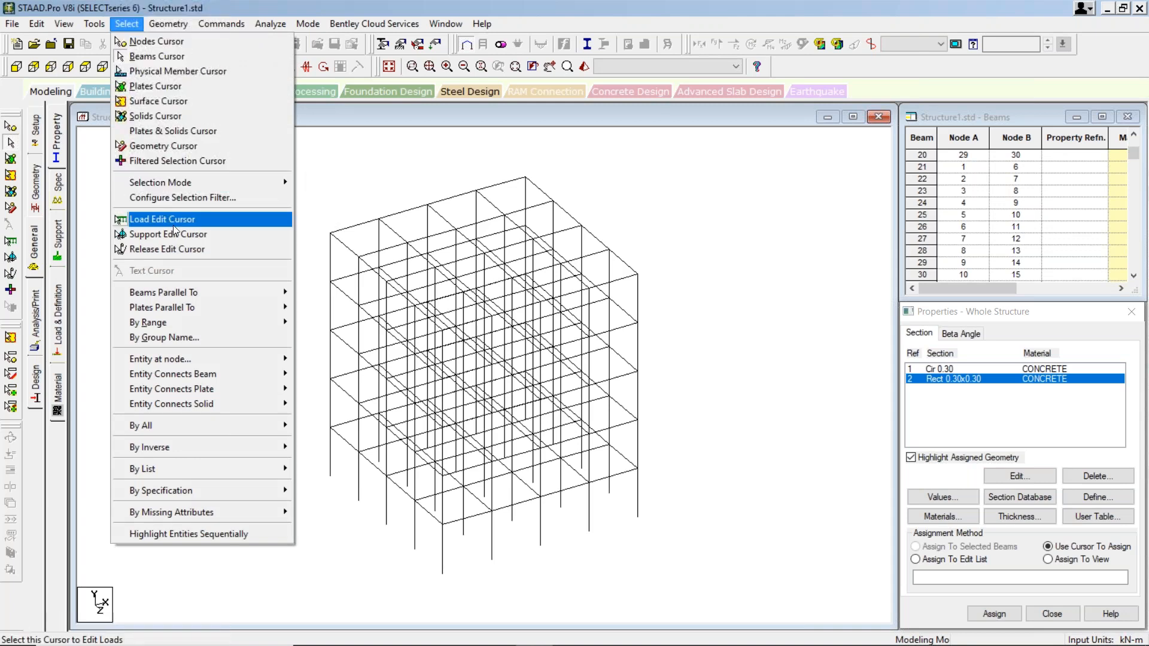
mouse_move(176, 295)
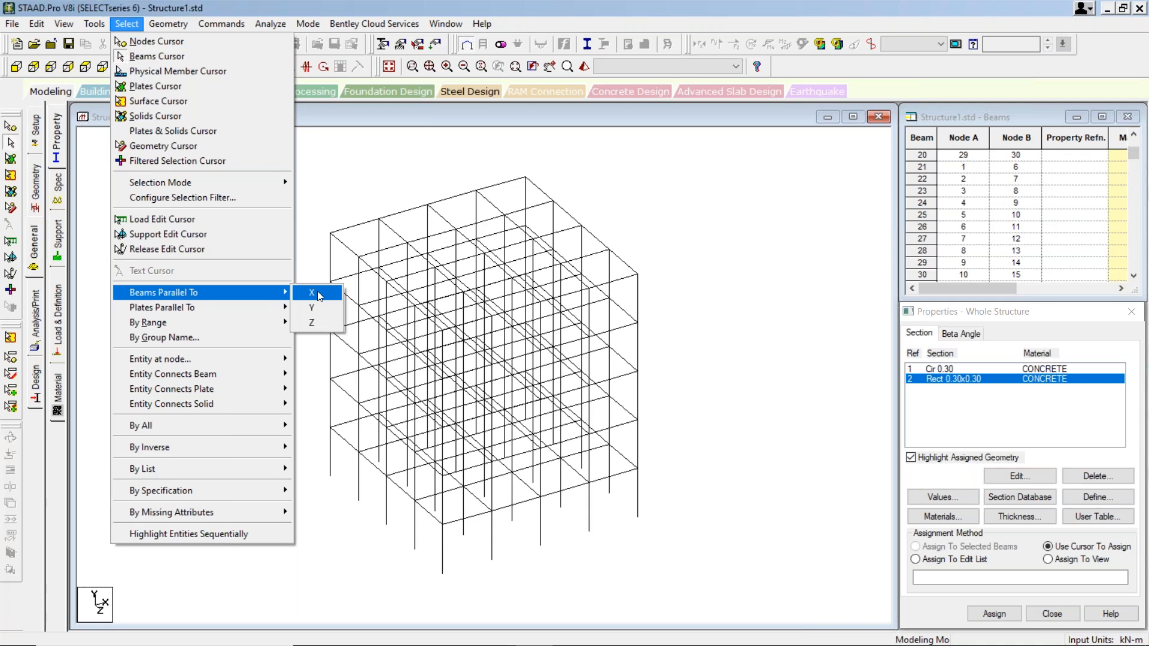
left_click(347, 163)
- Pick the beams along the top rear edge without building a full multiple selection, and clear the selection
left_click(356, 225)
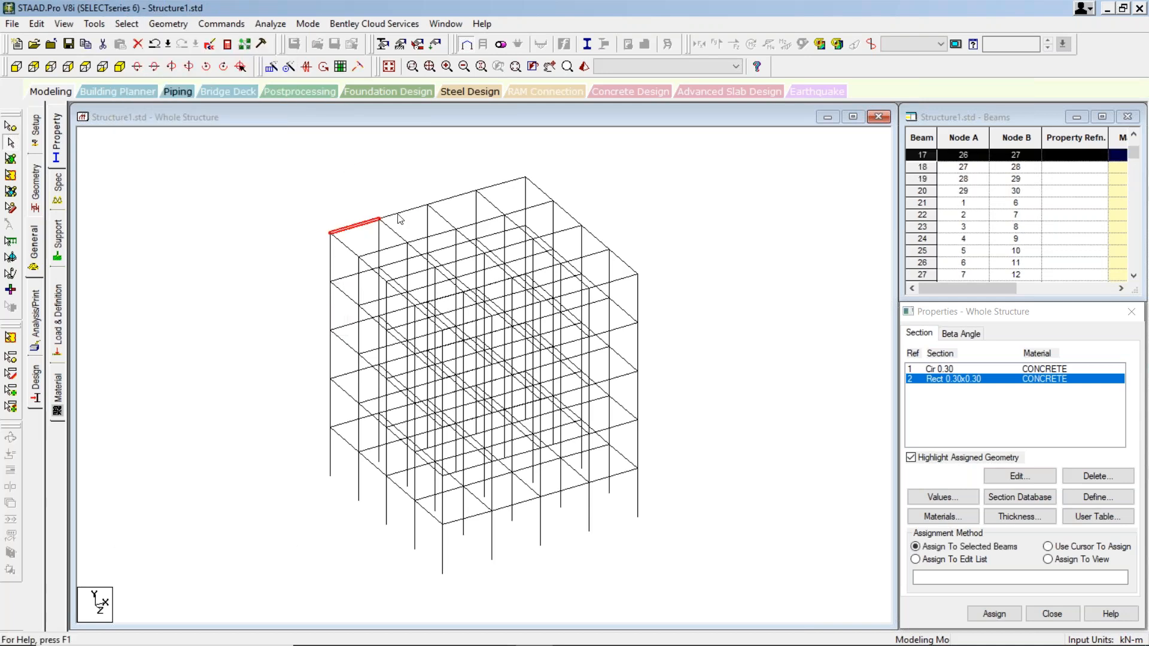
left_click(402, 212)
left_click(461, 201)
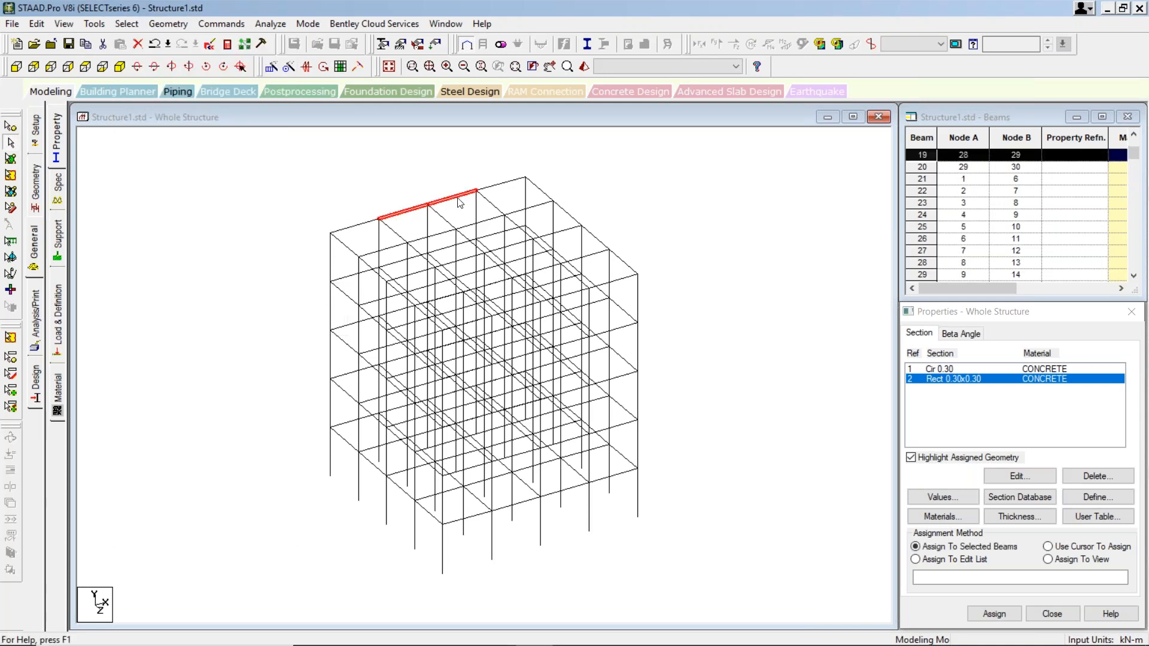
left_click(503, 187)
left_click(443, 160)
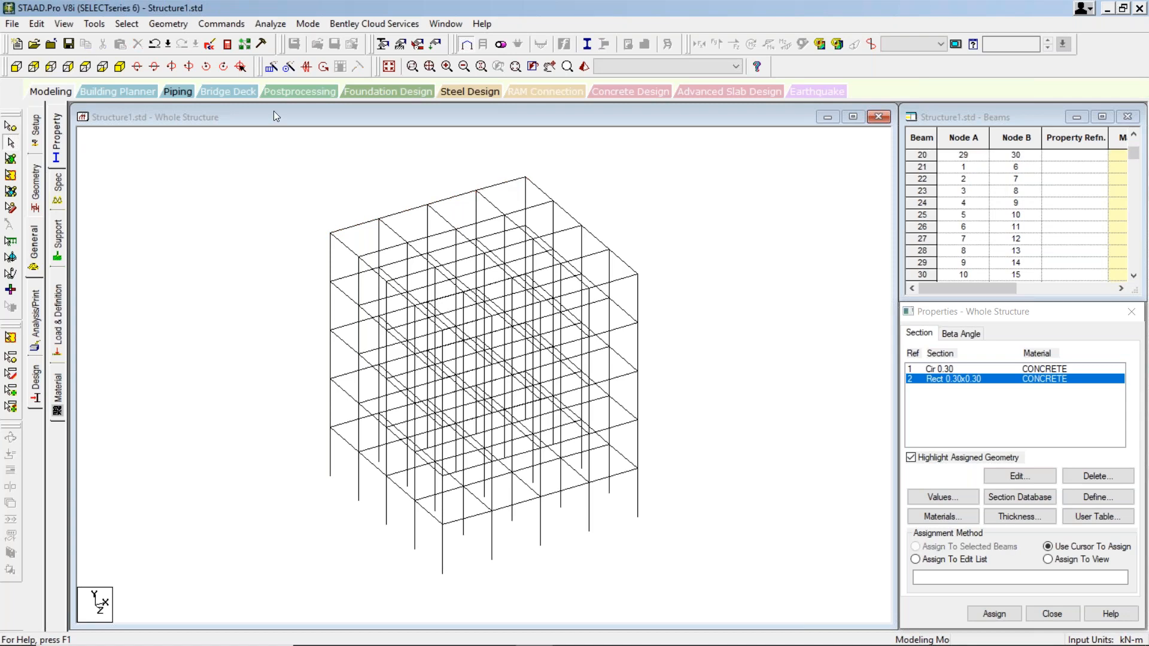
left_click(150, 24)
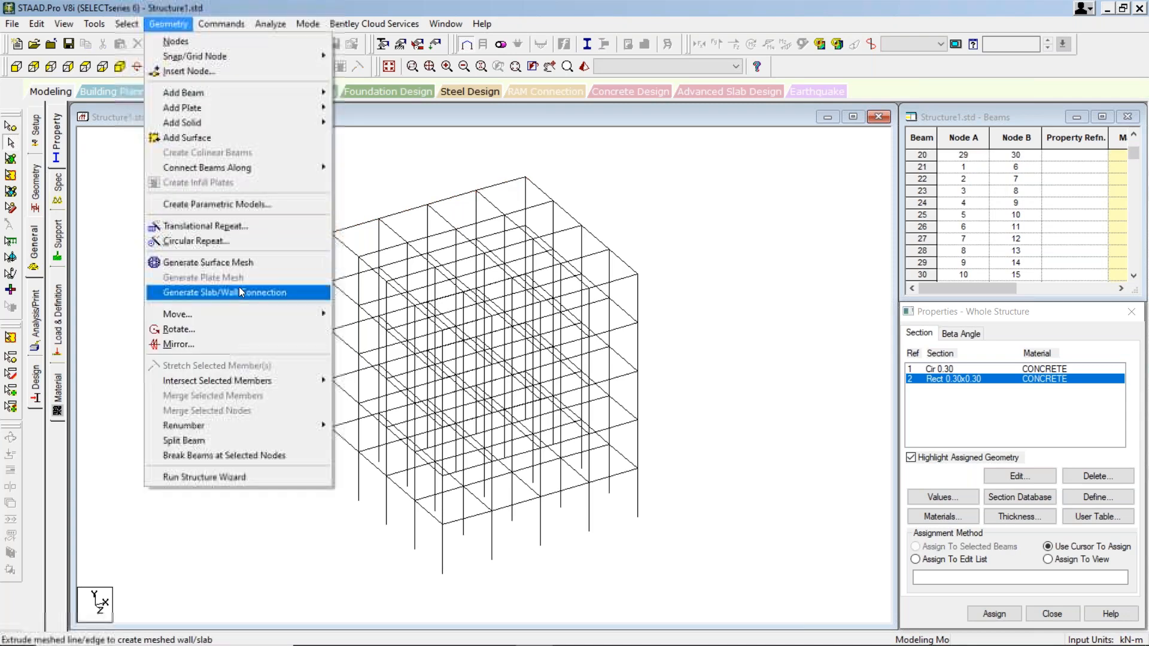
mouse_move(104, 24)
mouse_move(220, 292)
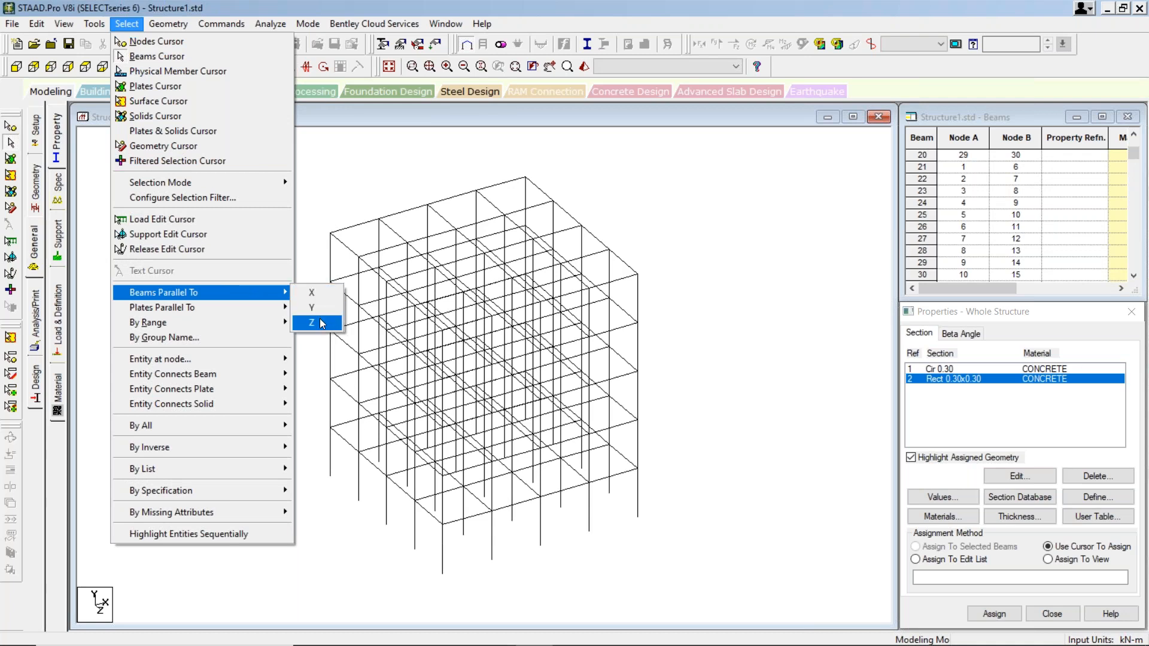
left_click(316, 202)
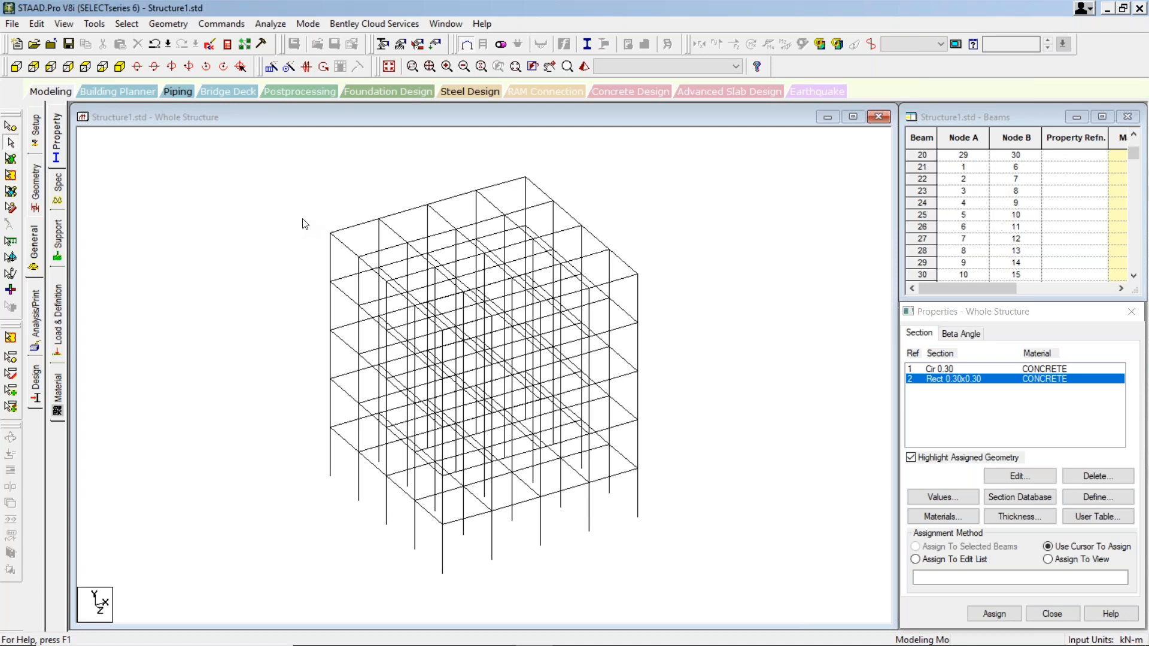
- Select the first two beams of the frame's top rear edge together
left_click(354, 228)
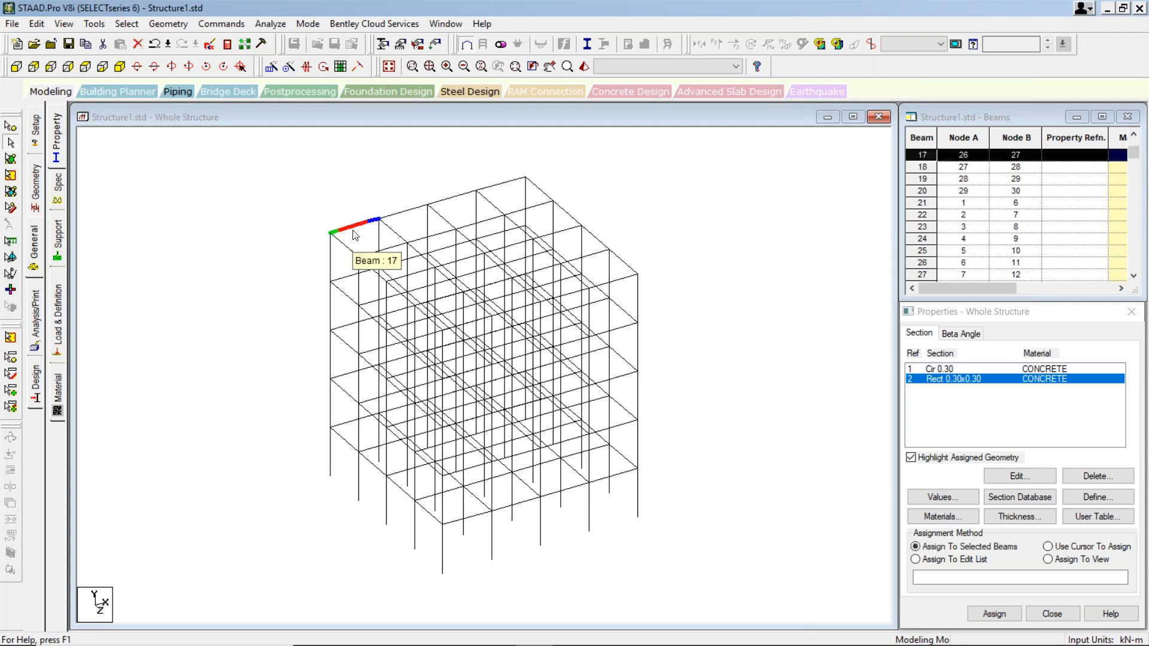
left_click(404, 211)
left_click(364, 222, "ctrl")
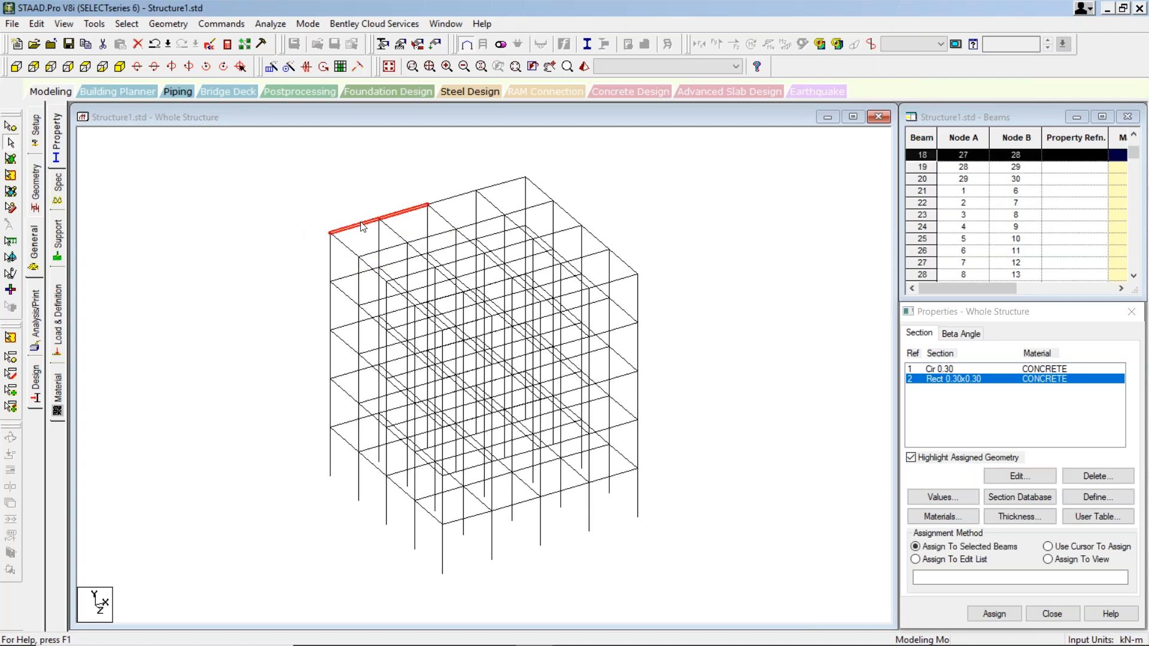
- Multi-select all four top rear edge beams, add and remove the adjoining side beam, and clear the selection
left_click(489, 189)
left_click(454, 198, "ctrl")
left_click(408, 212, "ctrl")
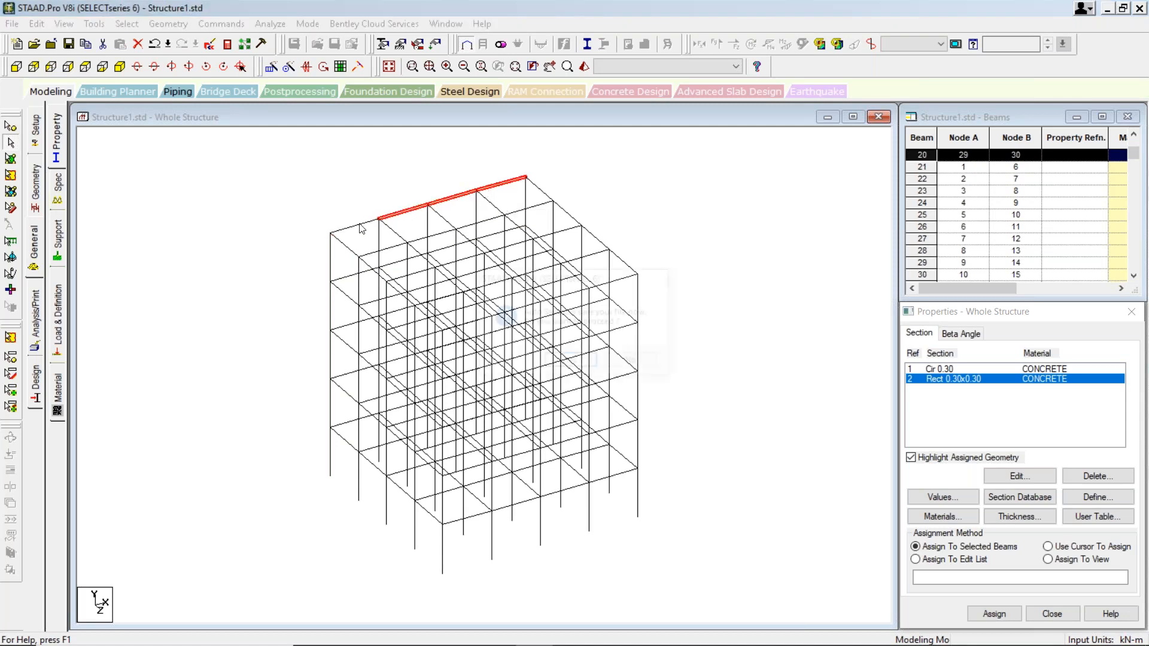
left_click(628, 363)
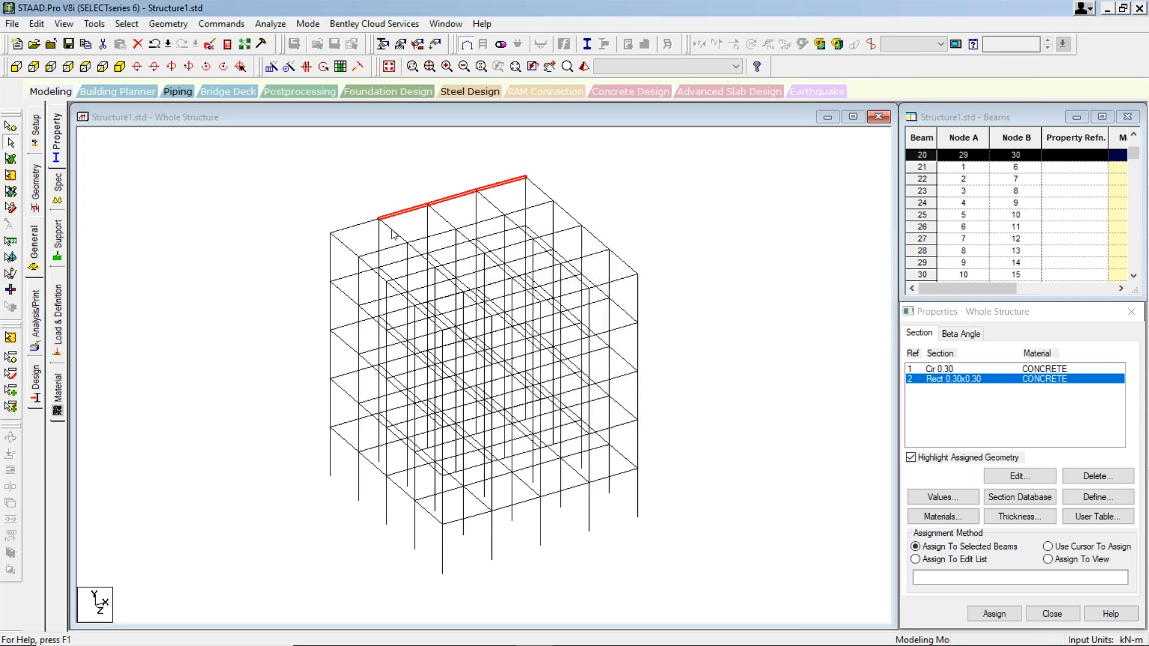
left_click(355, 225, "ctrl")
left_click(347, 247, "ctrl")
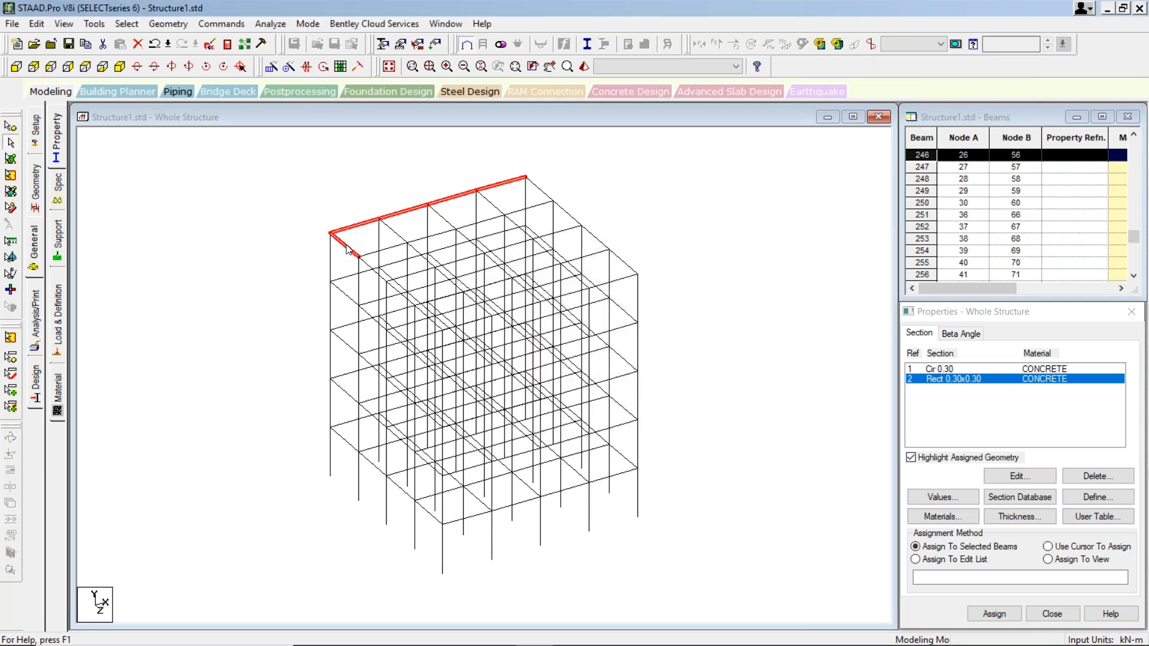
left_click(347, 250, "ctrl")
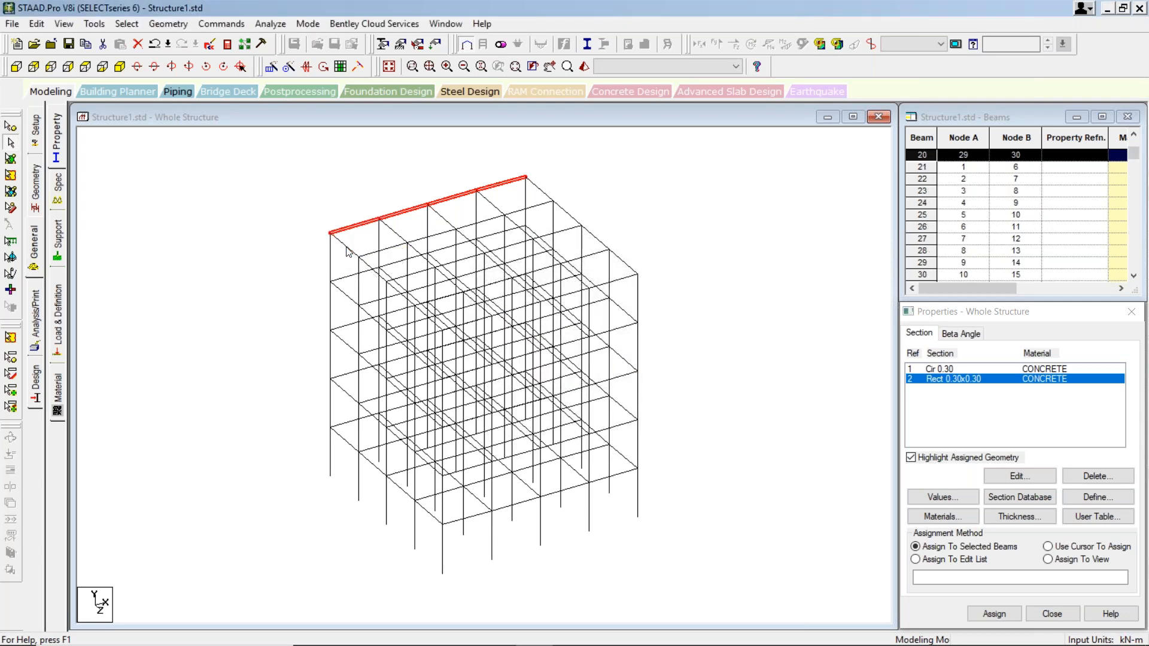
left_click(443, 184)
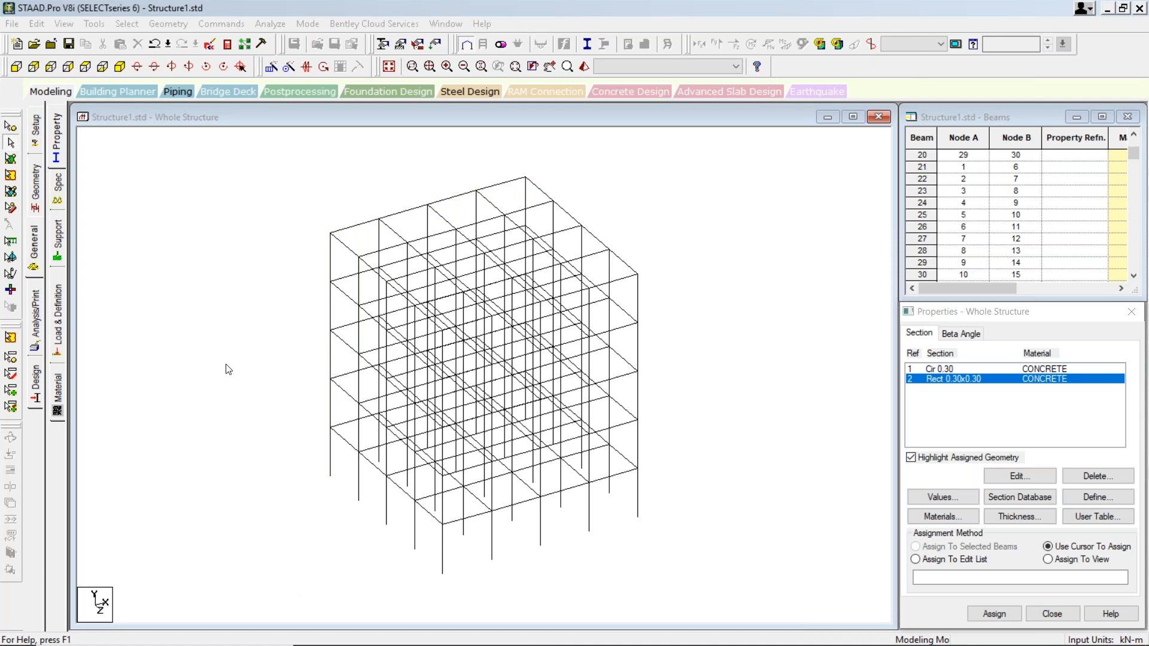
- Select all beams parallel to the Z axis, and clear the selection
left_click(127, 27)
mouse_move(194, 296)
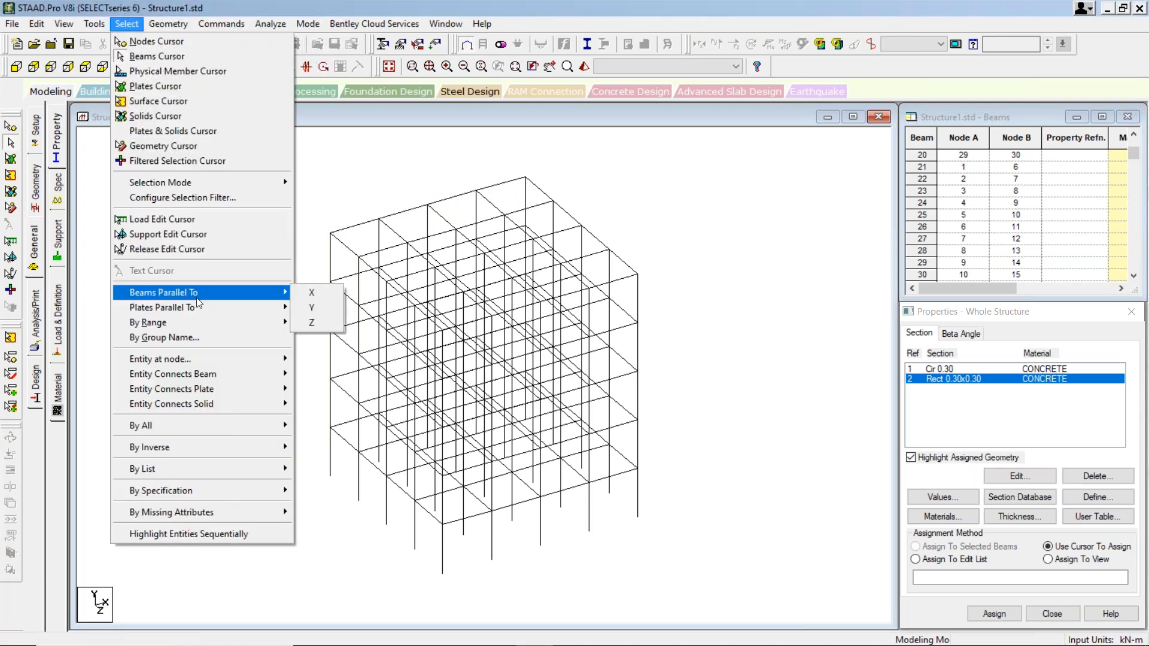
left_click(322, 324)
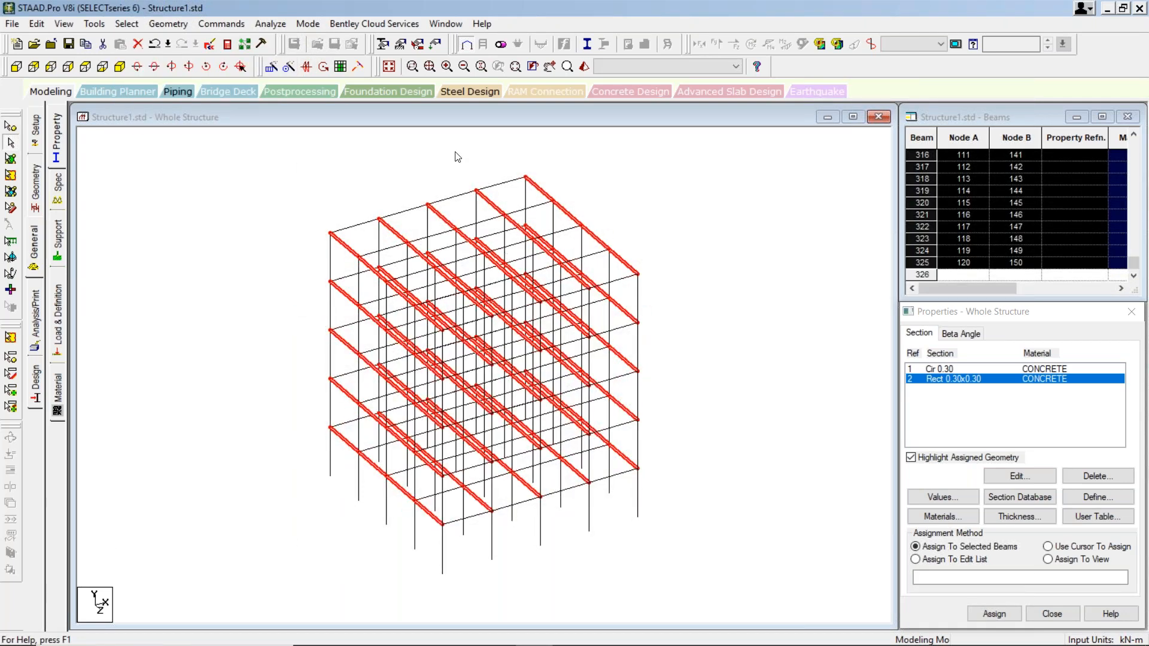
left_click(401, 159)
- Select all beams parallel to the X axis twice, clearing the selection each time
left_click(124, 23)
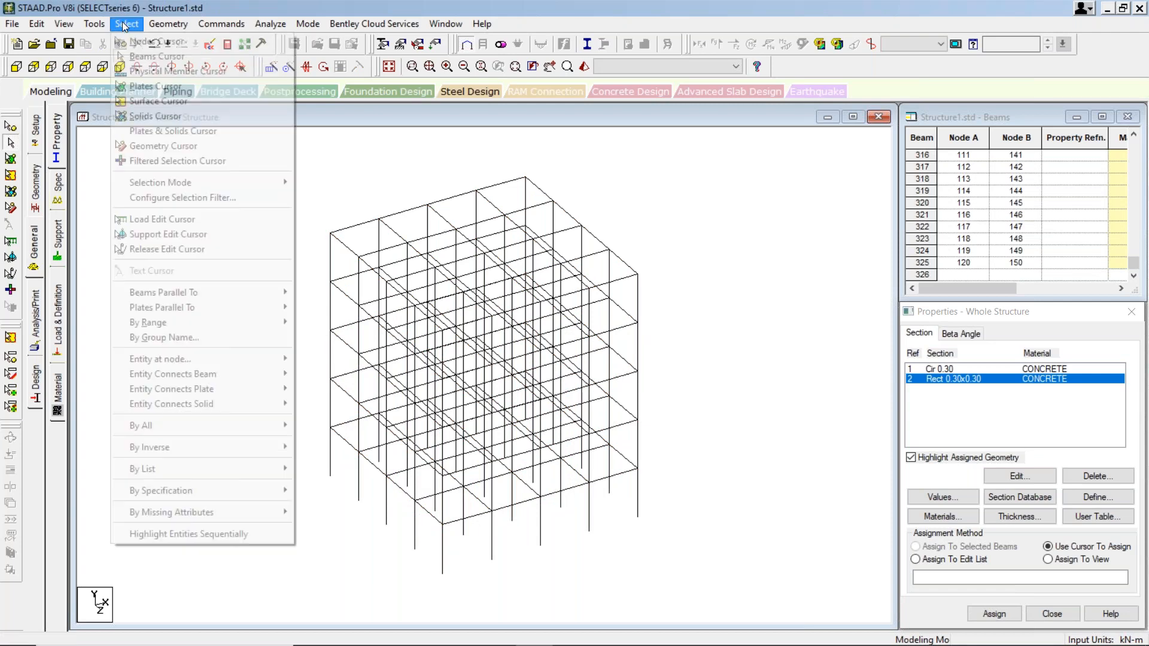
mouse_move(222, 292)
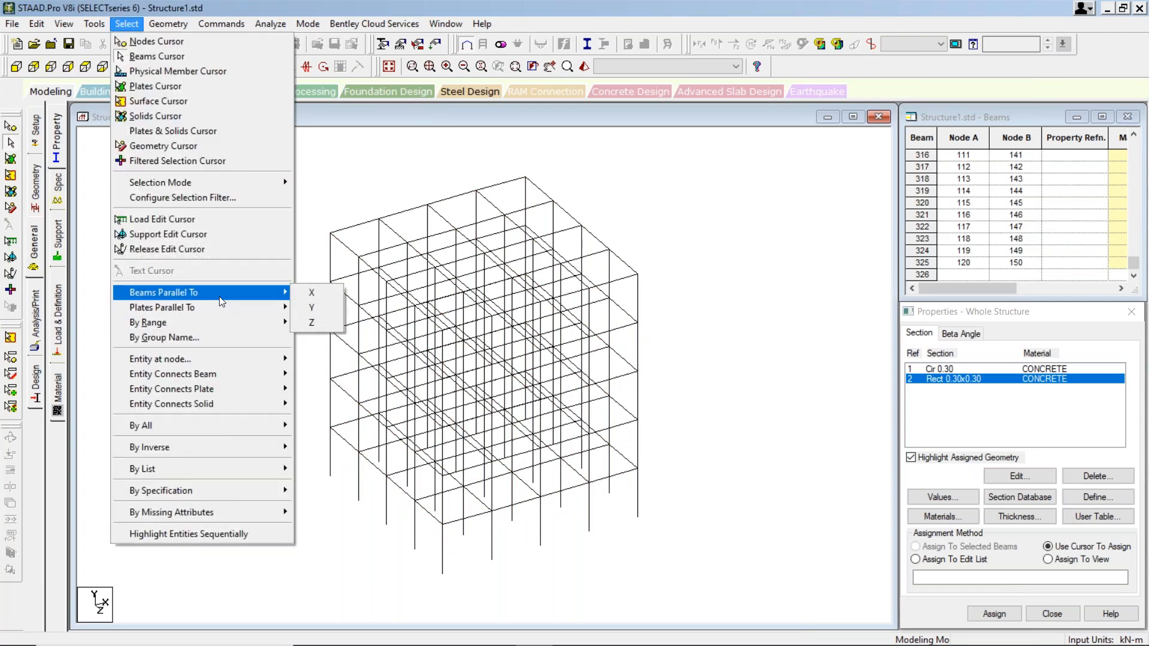
left_click(329, 294)
left_click(379, 172)
left_click(131, 28)
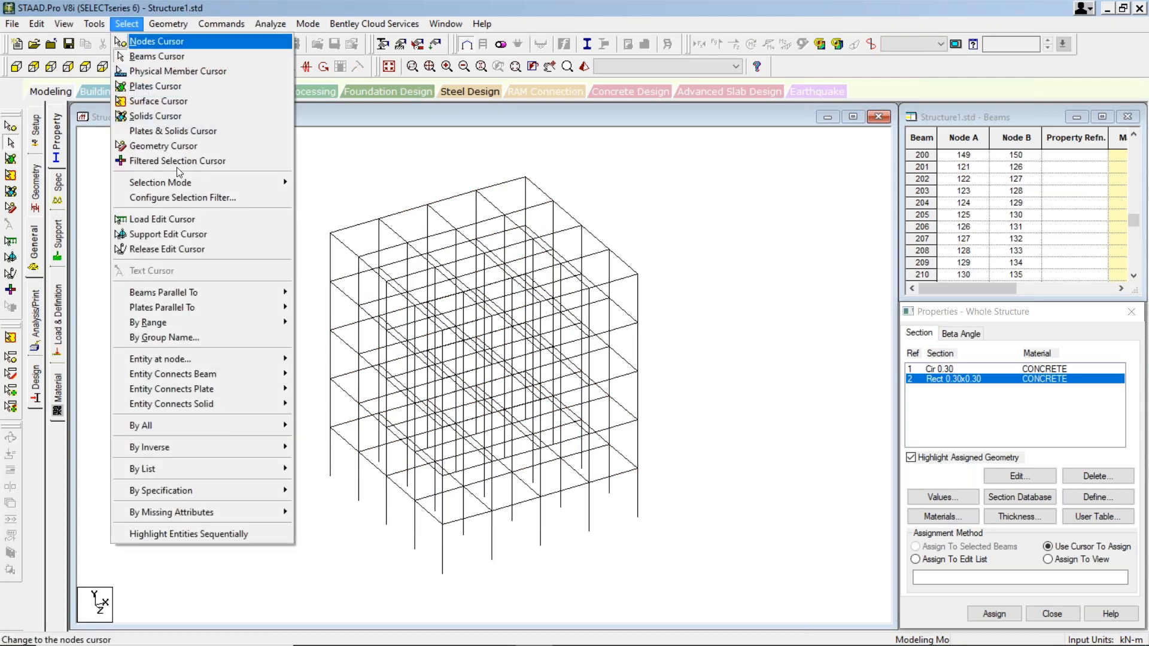
mouse_move(227, 298)
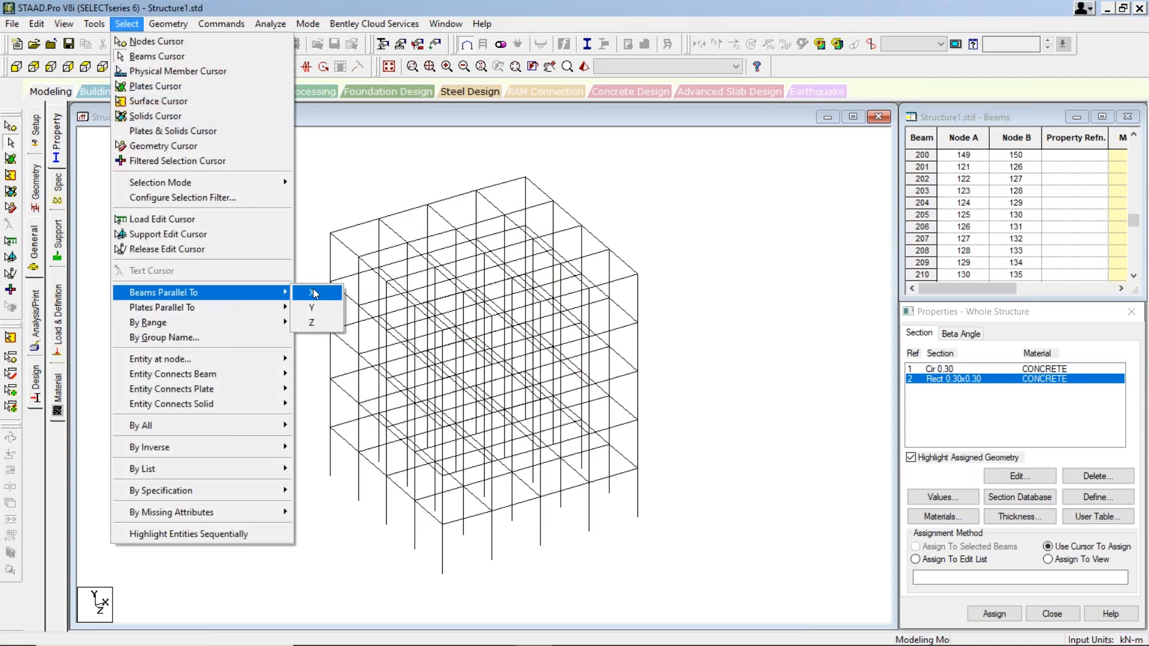
left_click(313, 290)
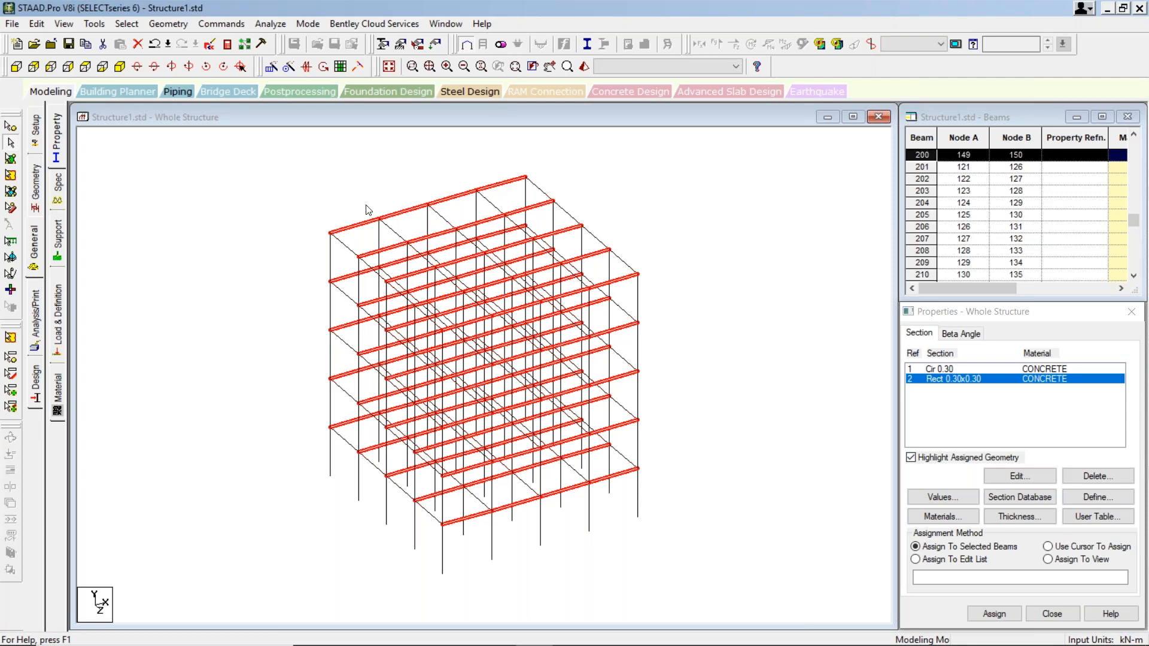
left_click(445, 173)
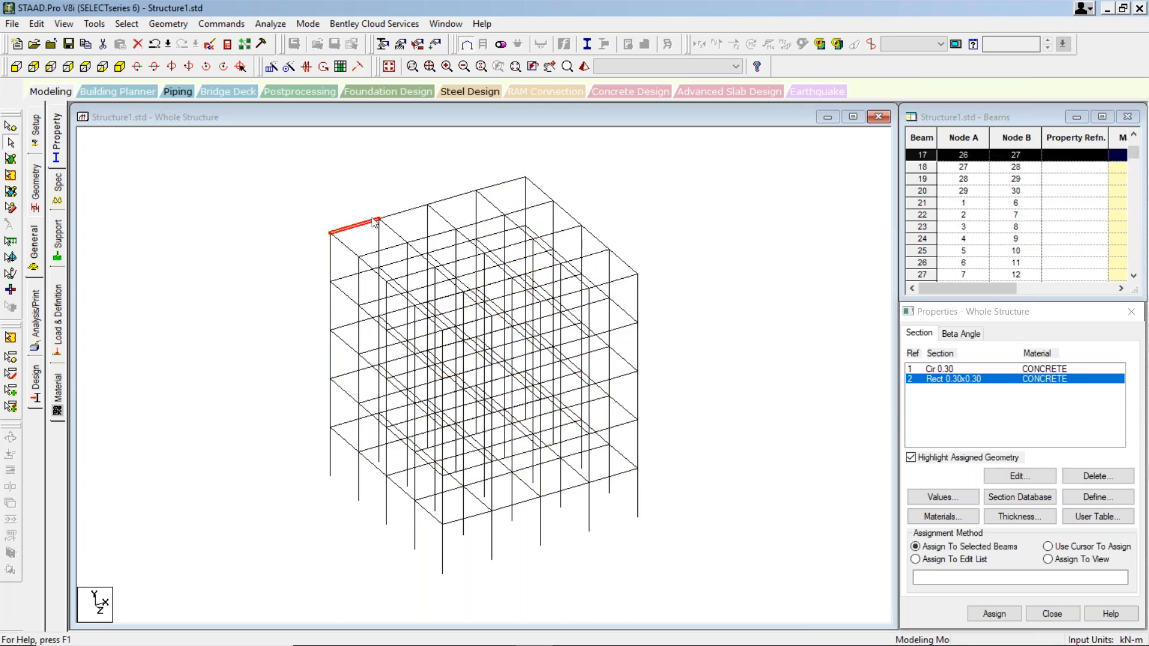
- Select the second top rear edge beam together with the first side beam of the top storey, and clear the selection
left_click(401, 215)
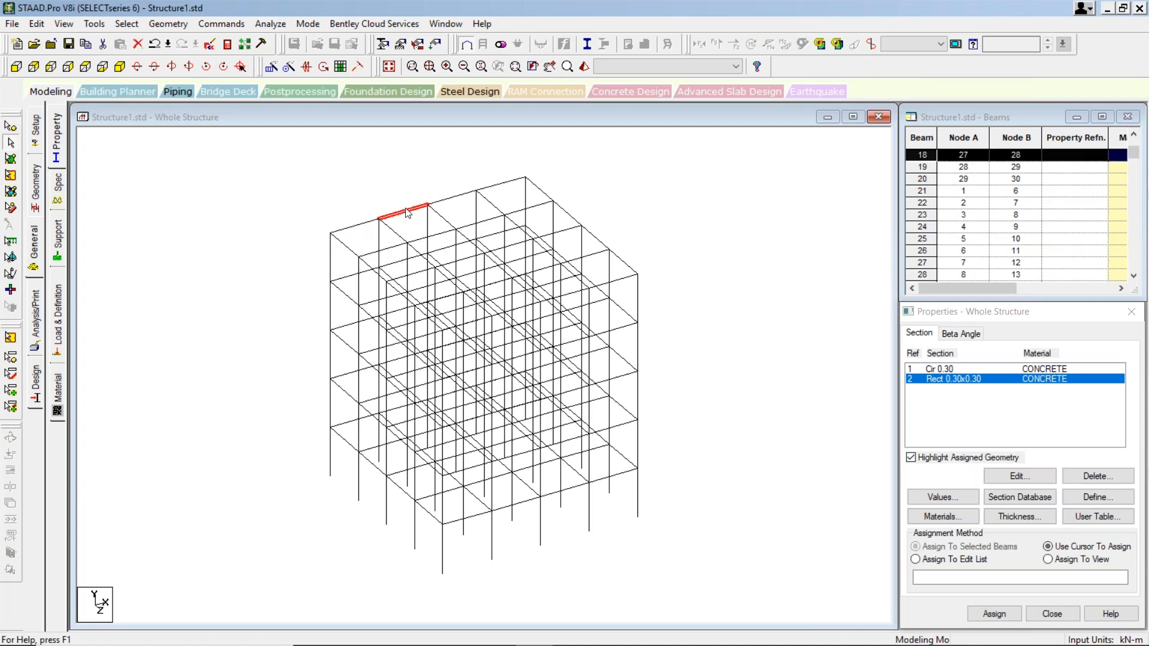
left_click(348, 249, "ctrl")
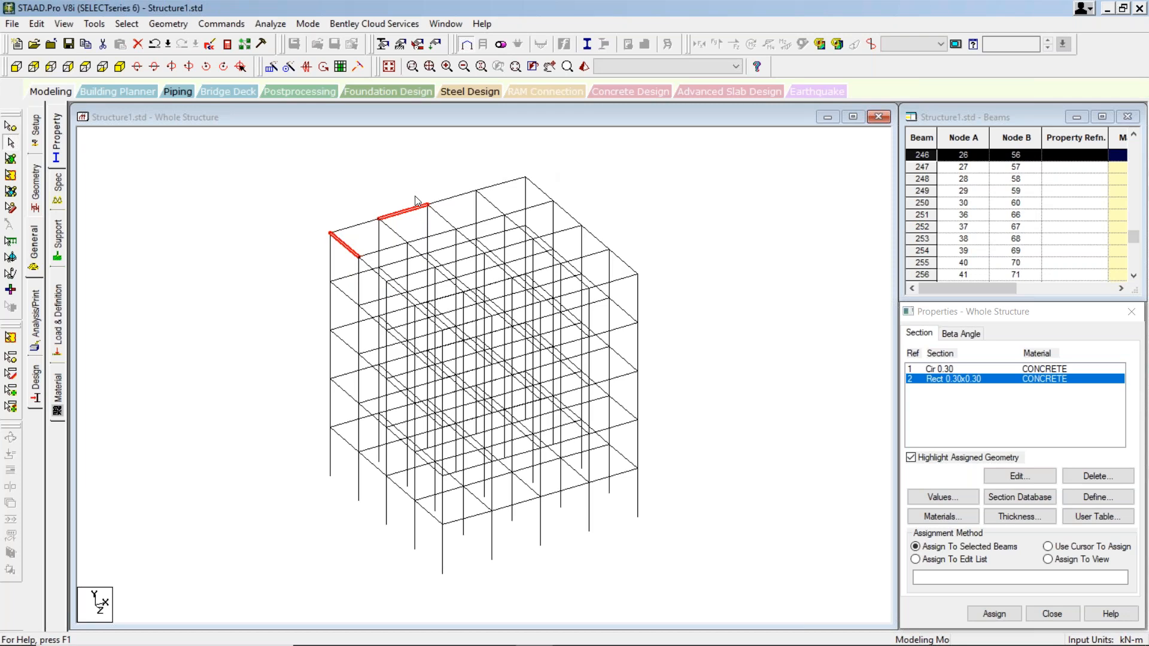
left_click(397, 185)
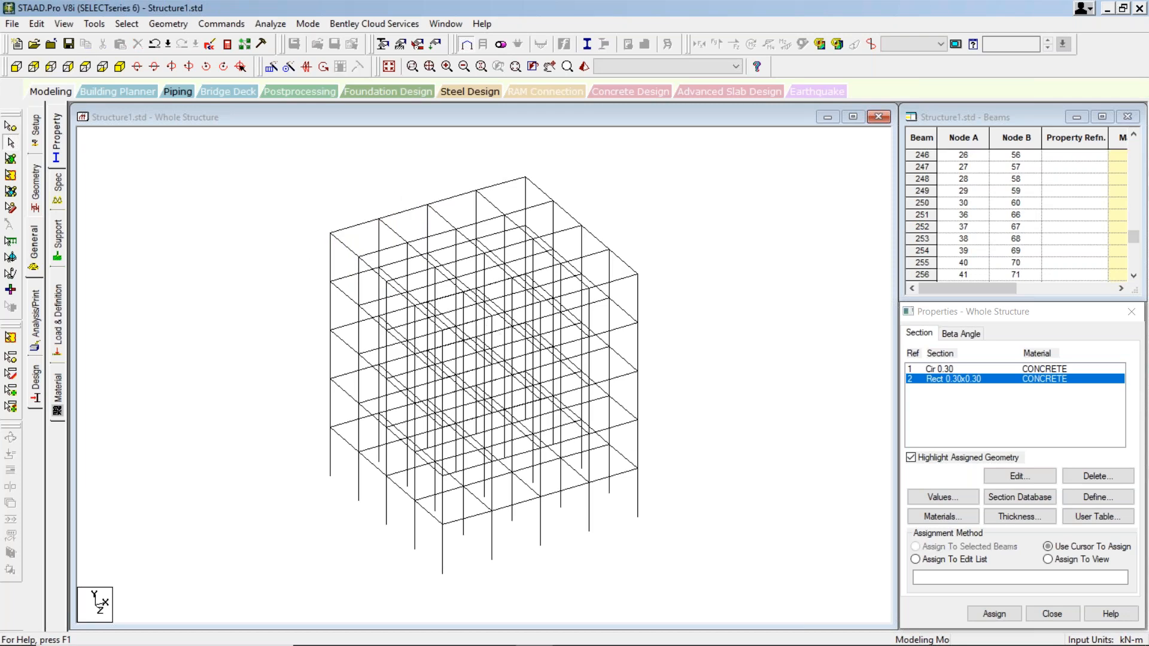
- Select all beams parallel to the X axis and add all beams parallel to the Z axis to the selection
left_click(124, 24)
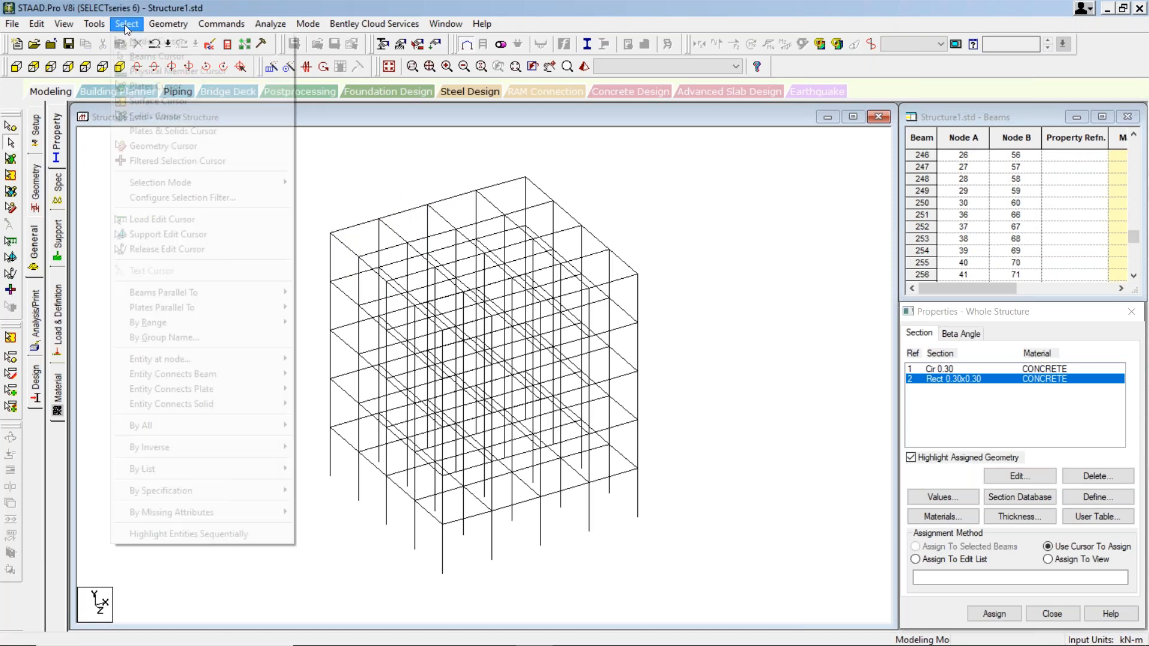
mouse_move(222, 297)
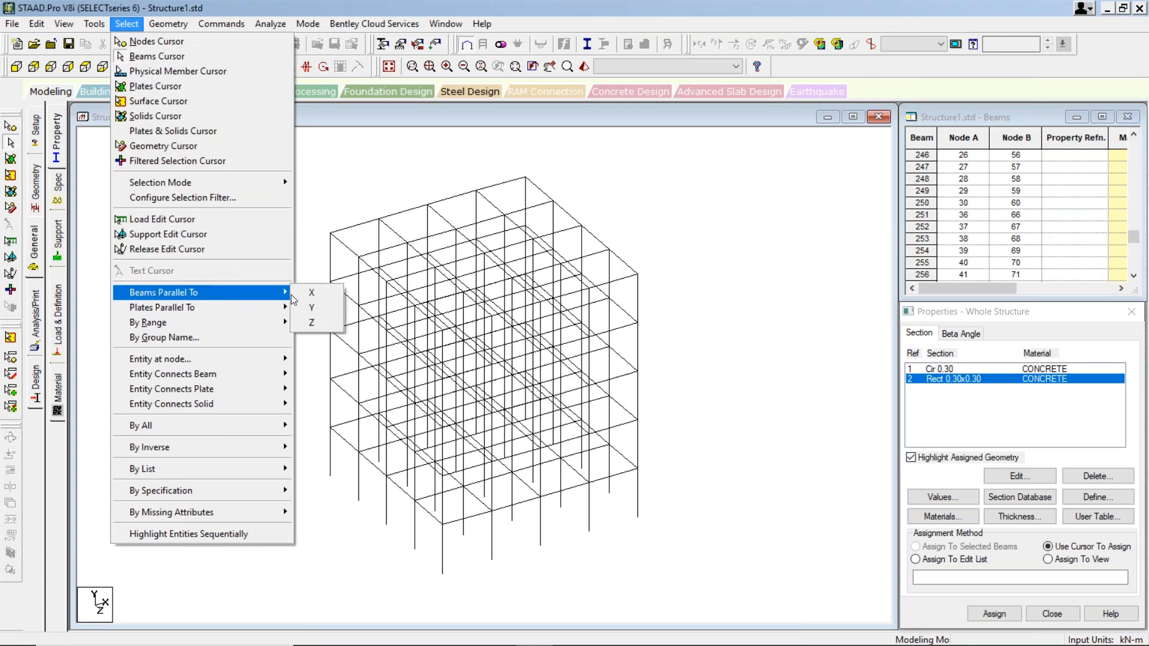
left_click(312, 293)
left_click(126, 24)
mouse_move(213, 291)
left_click(310, 324)
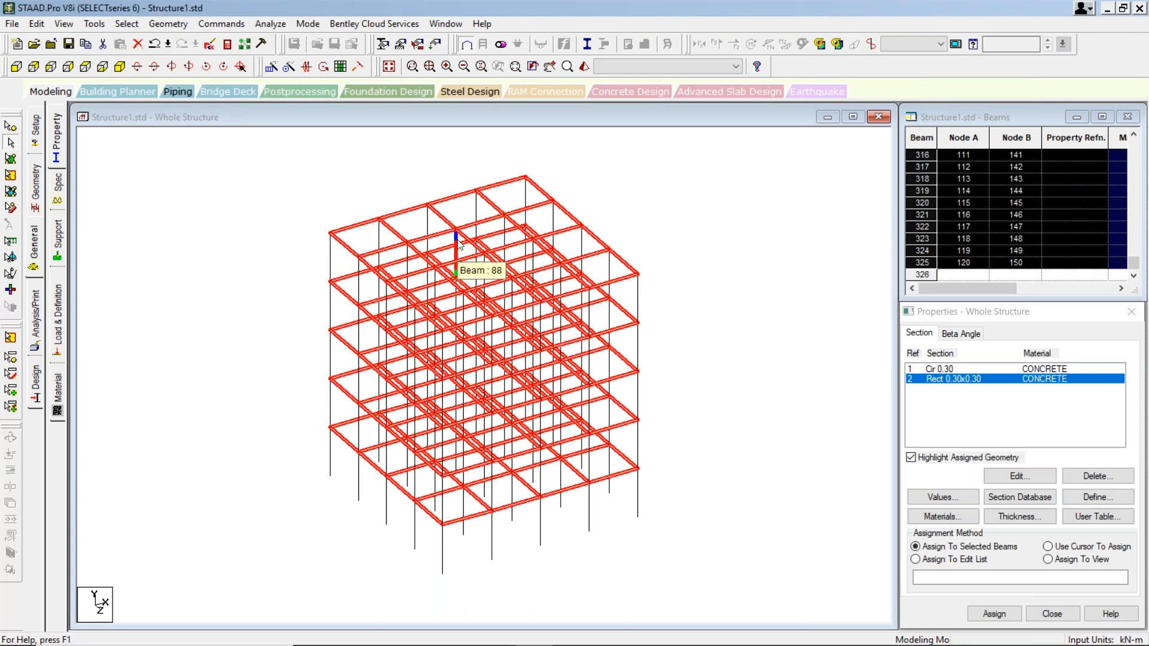
left_click(139, 28)
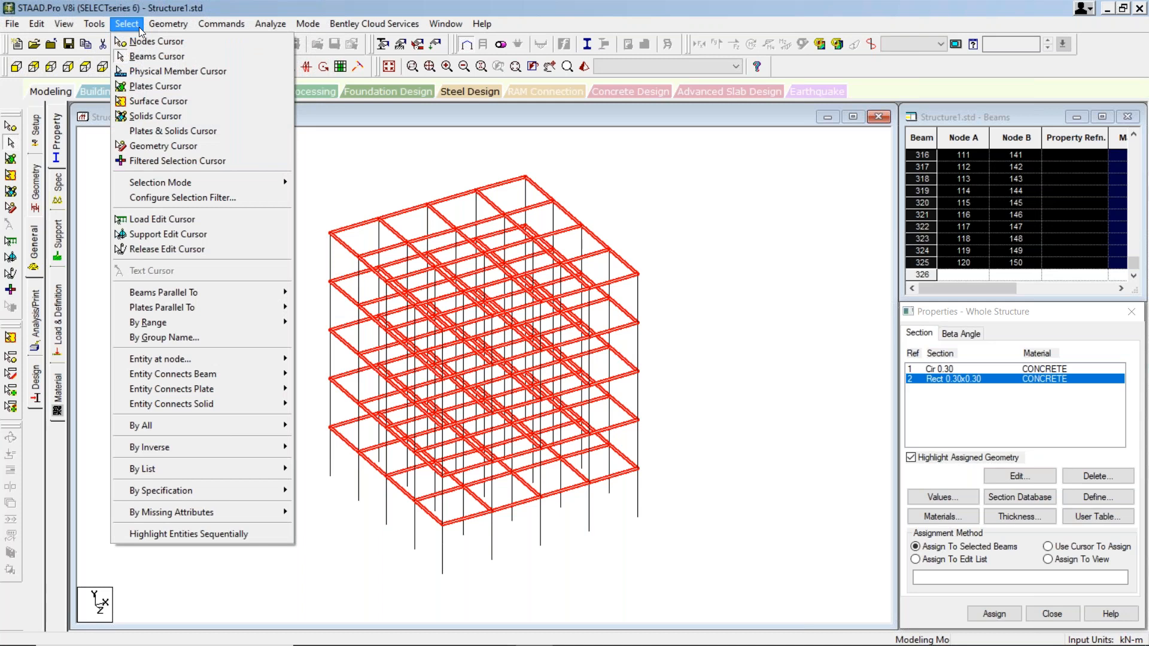
key("Right")
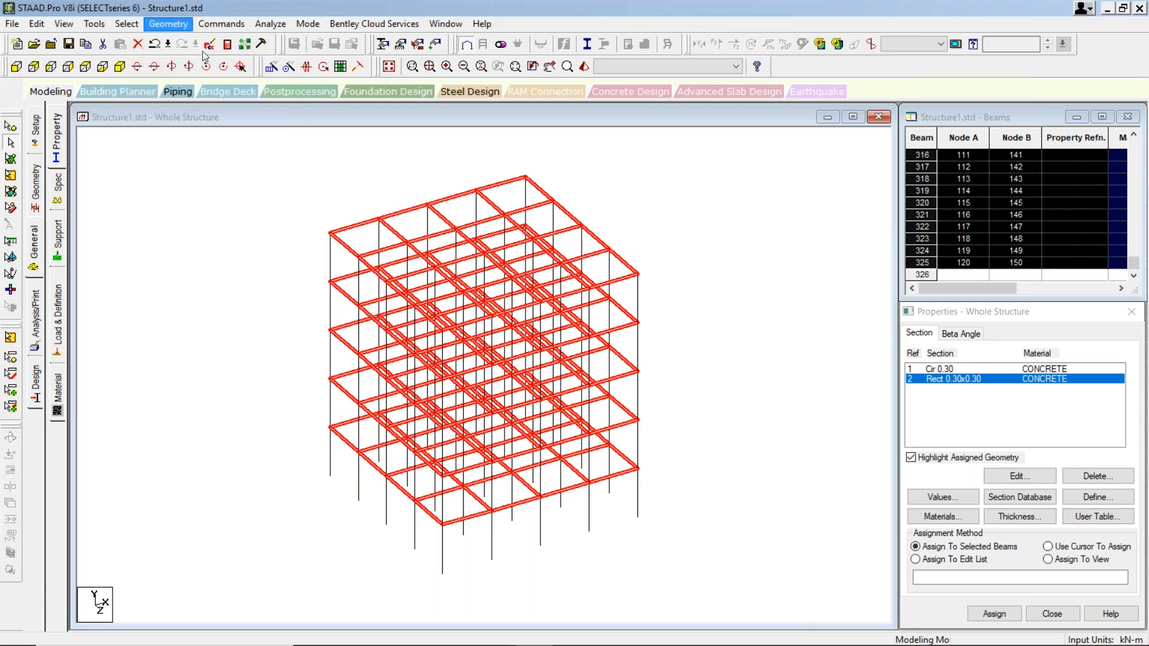
- Clear the selection, reselect all beams parallel to the X axis and add all beams parallel to the Z axis
left_click(653, 288)
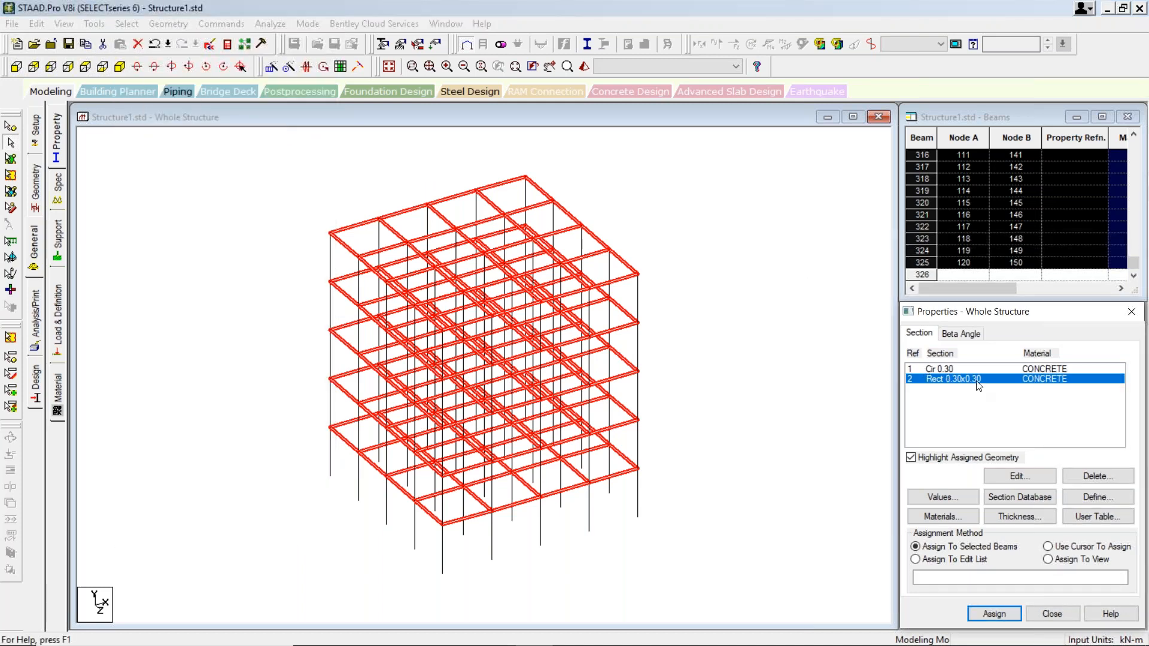
left_click(653, 288)
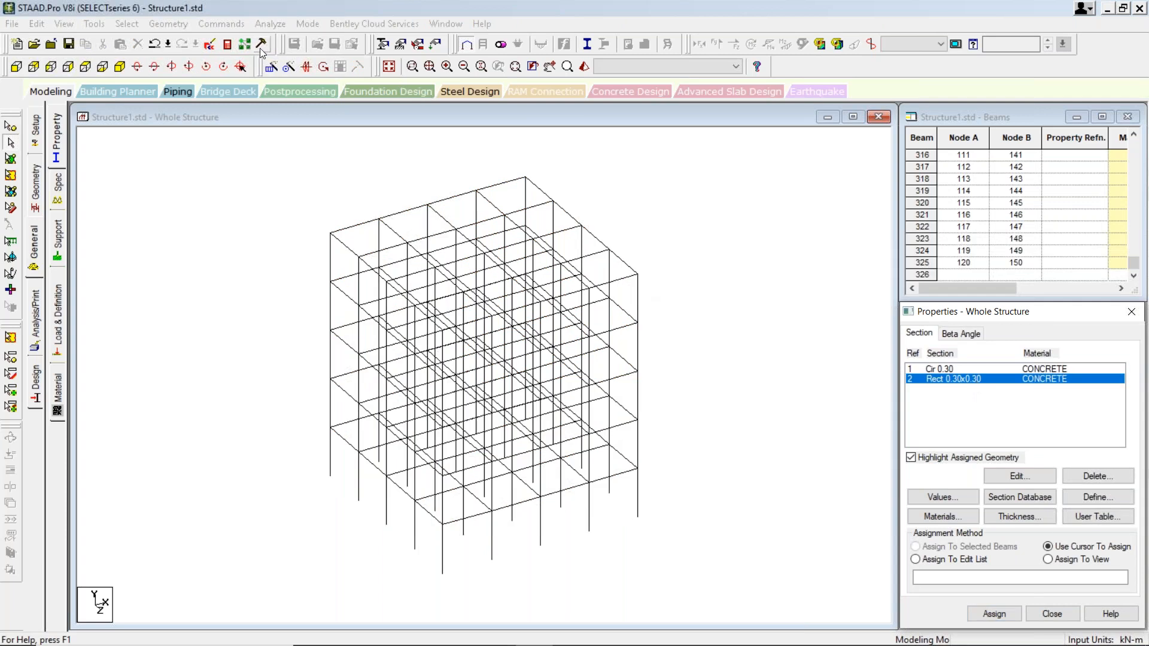
left_click(137, 28)
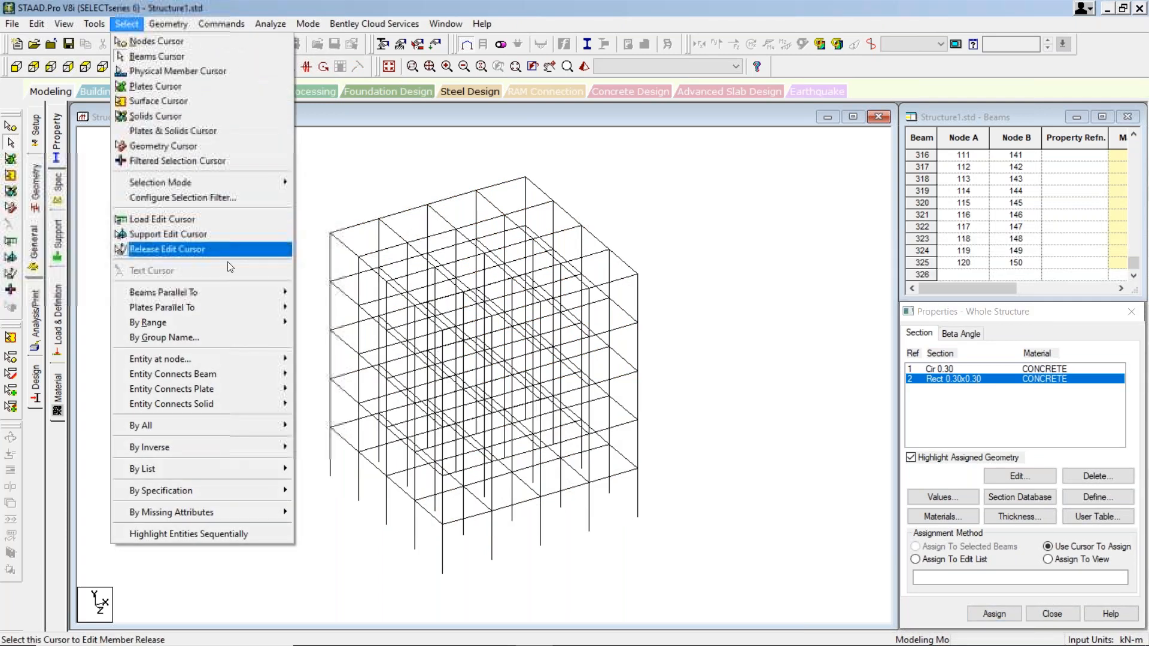
mouse_move(245, 294)
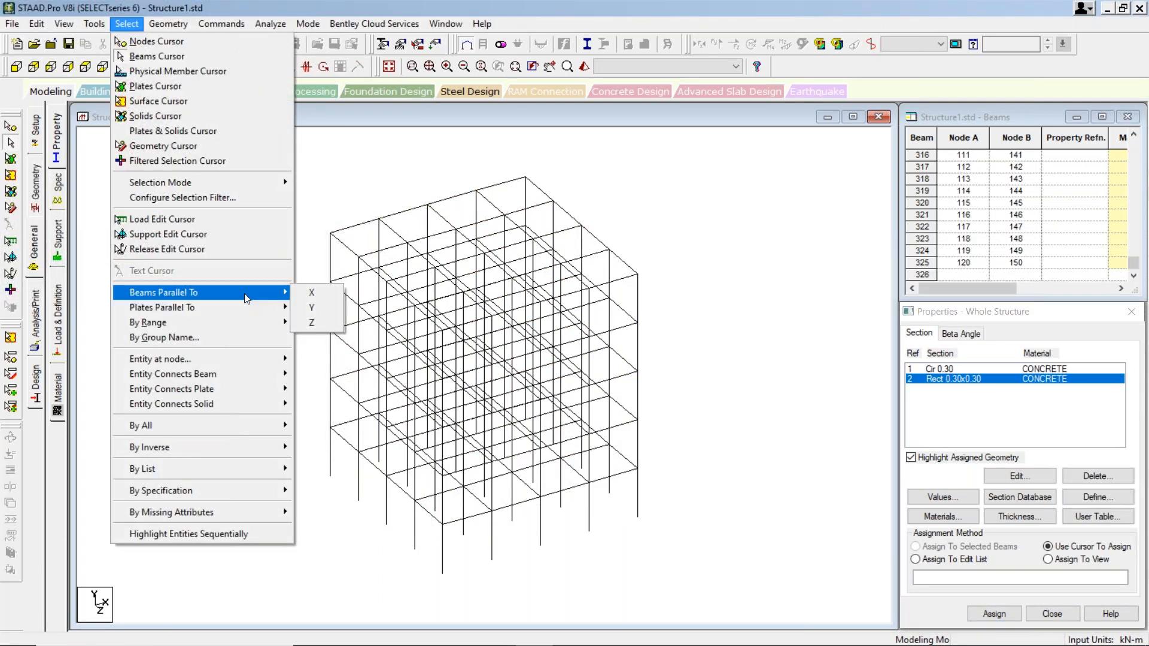
left_click(323, 292)
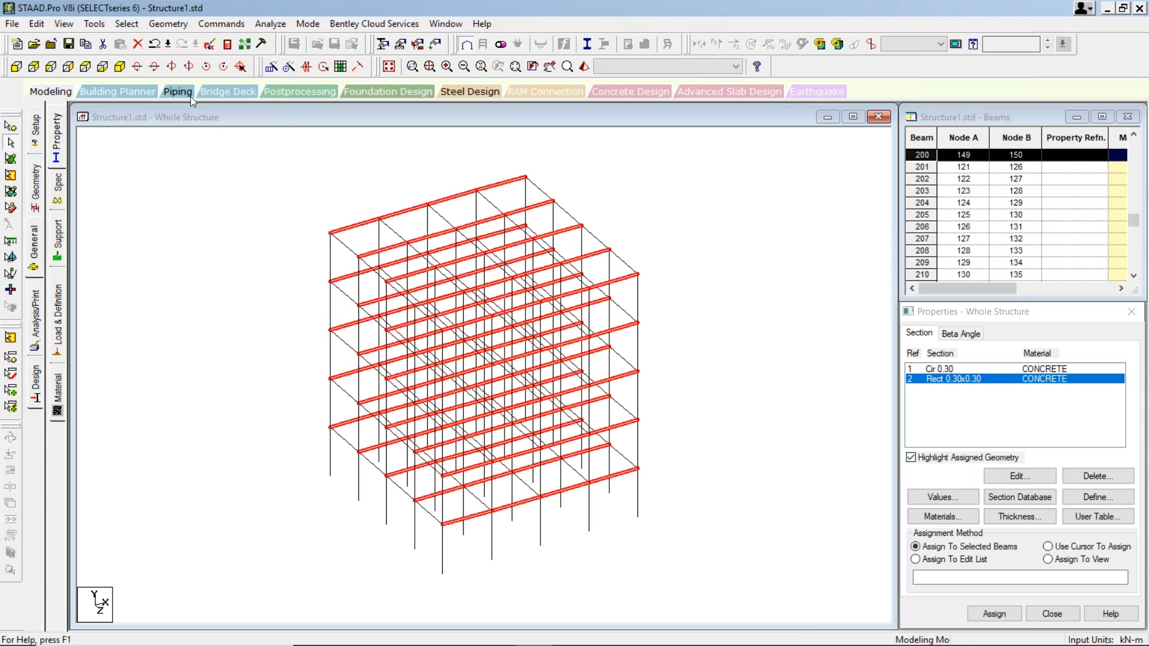
left_click(127, 24)
mouse_move(240, 293)
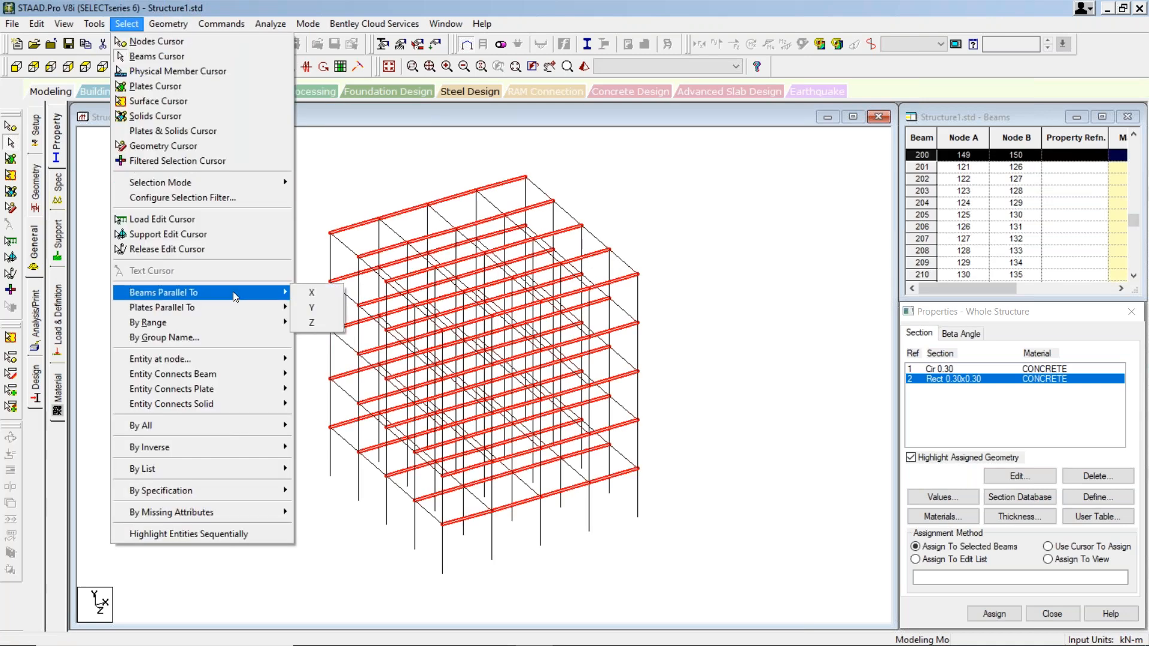
left_click(311, 323)
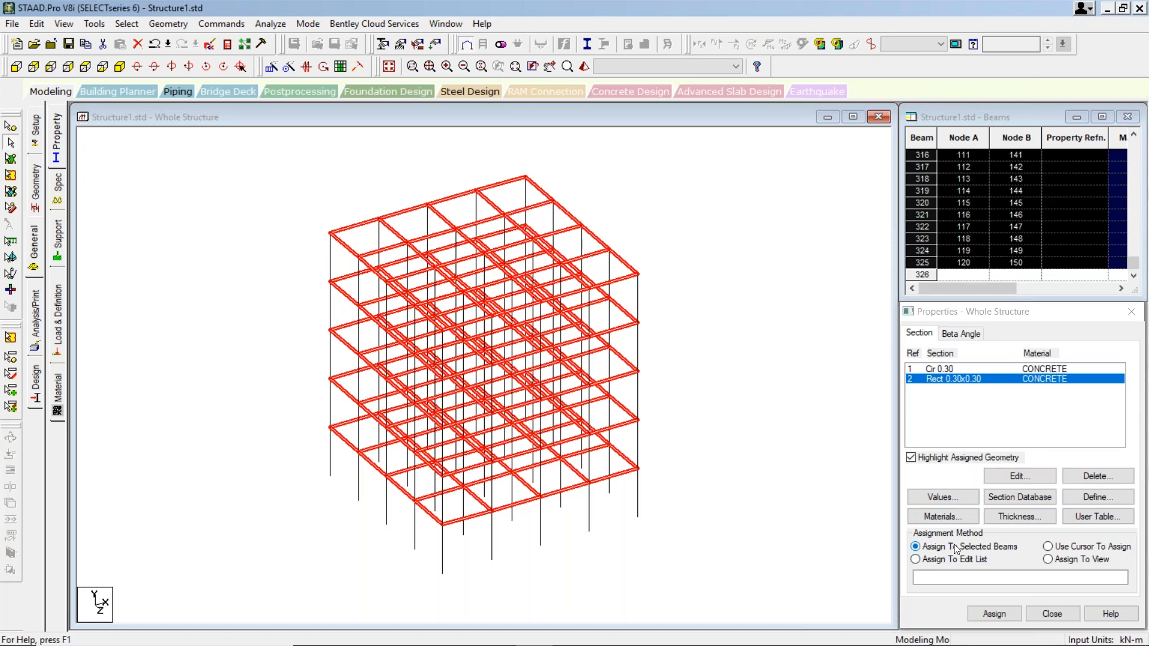
- Assign the Rect 0.30x0.30 concrete section to the selected horizontal beams, and clear the selection
left_click(994, 615)
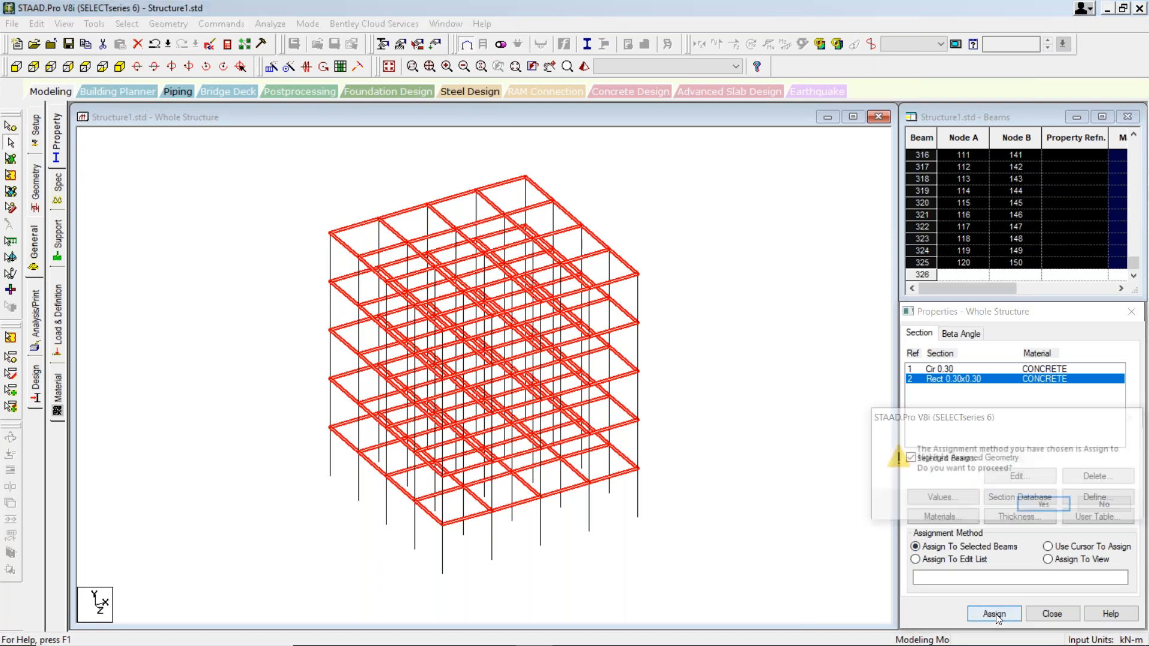
left_click(1044, 505)
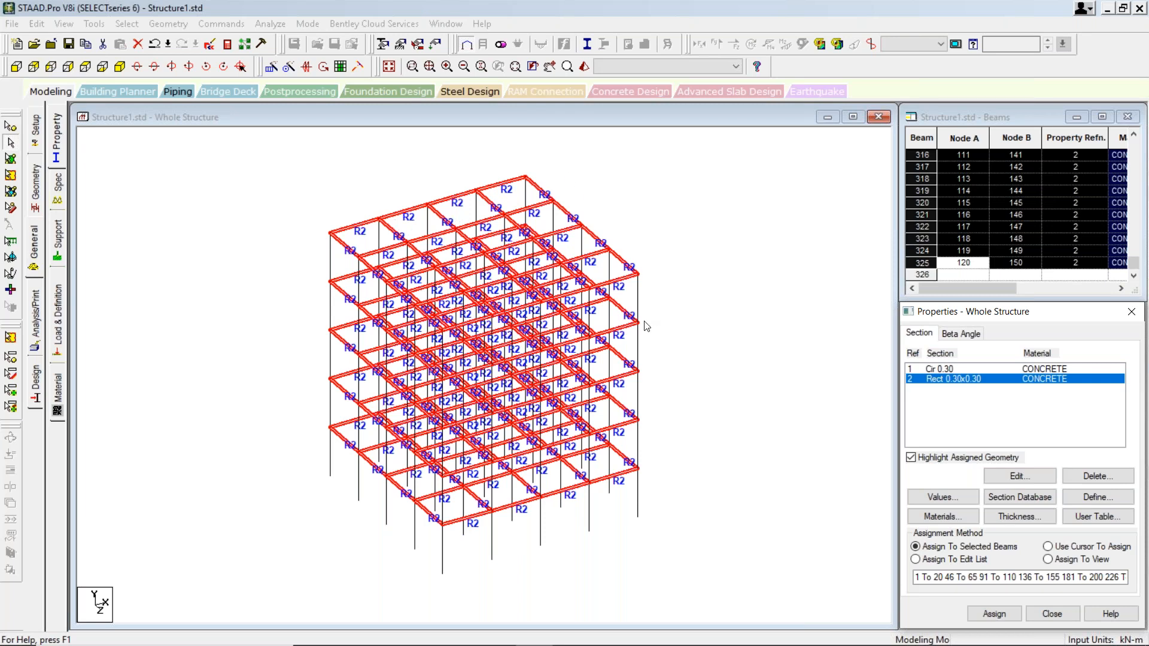
left_click(679, 255)
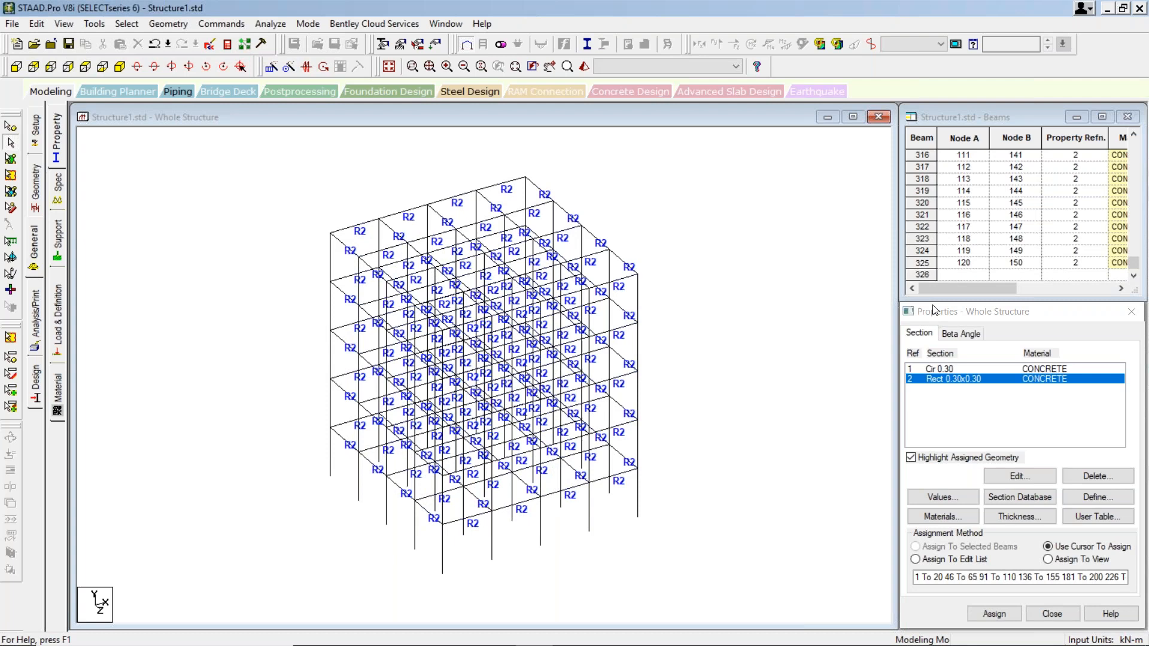
- Assign the Cir 0.30 concrete section to all members parallel to the Y axis, and clear the selection
left_click(945, 369)
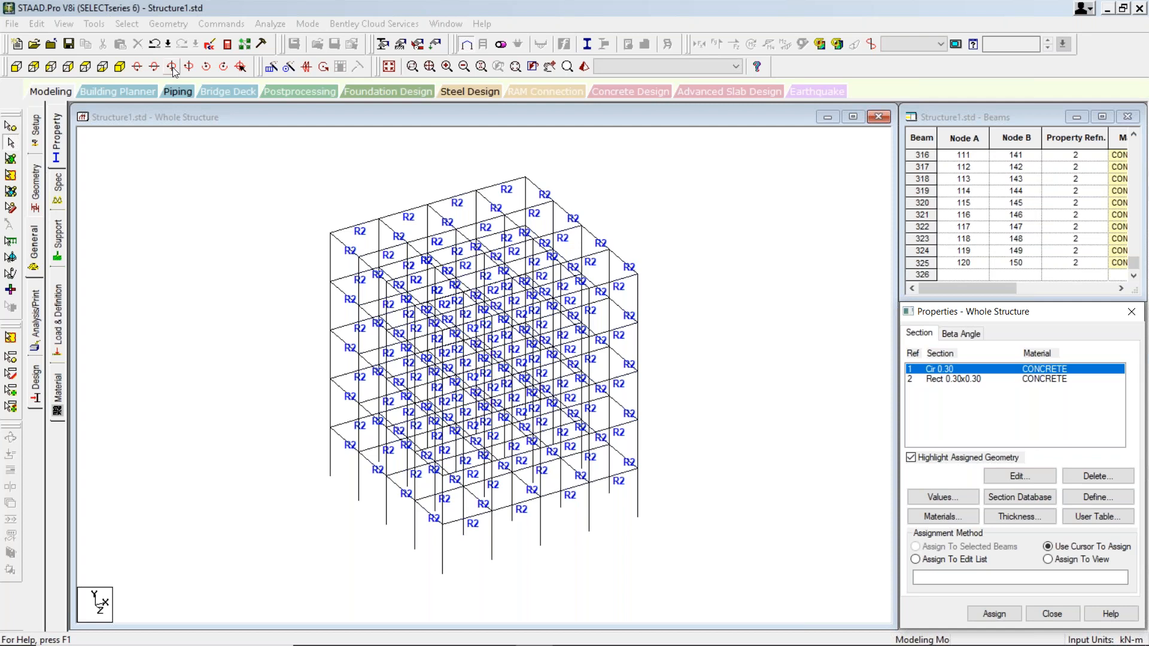
left_click(126, 24)
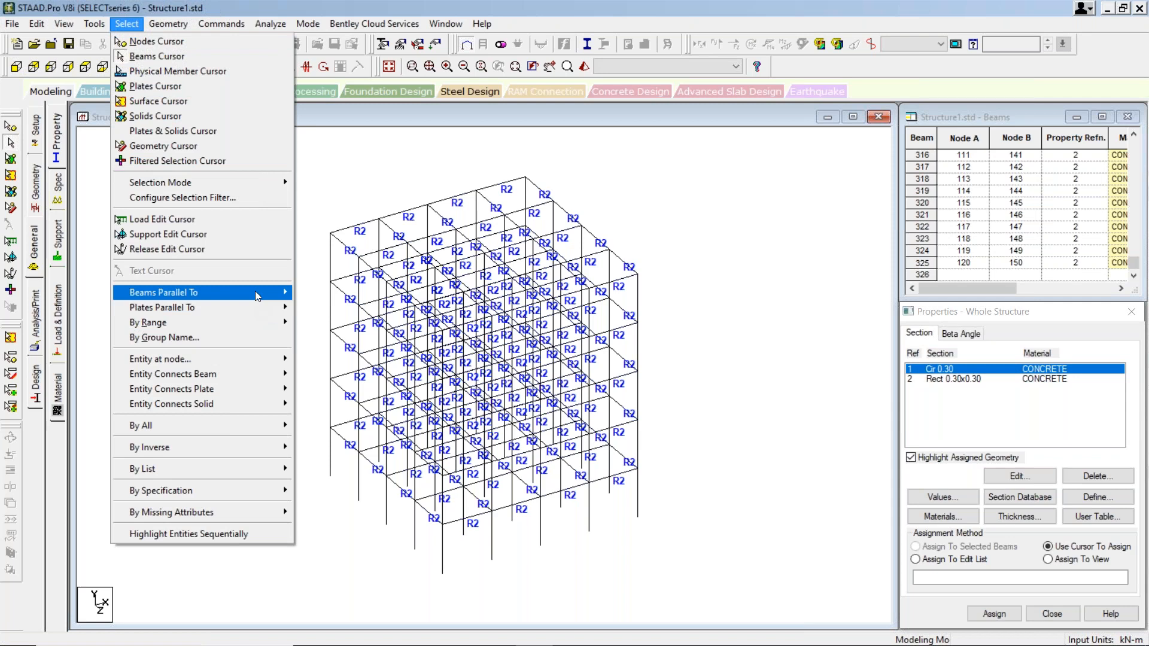
mouse_move(256, 290)
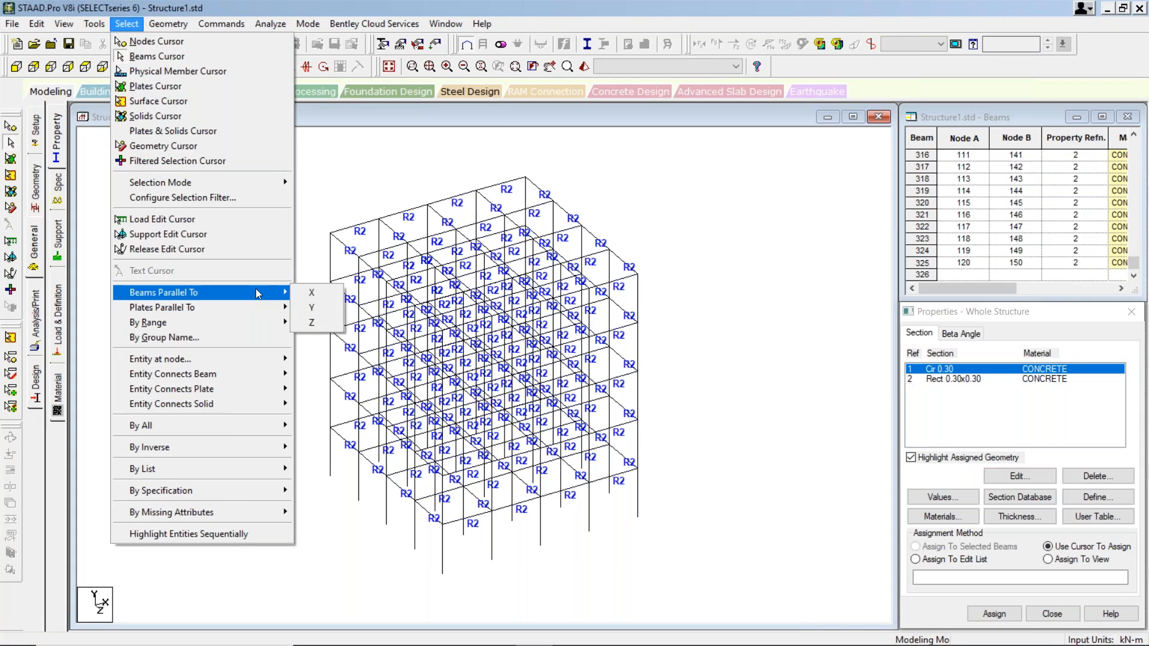
left_click(323, 310)
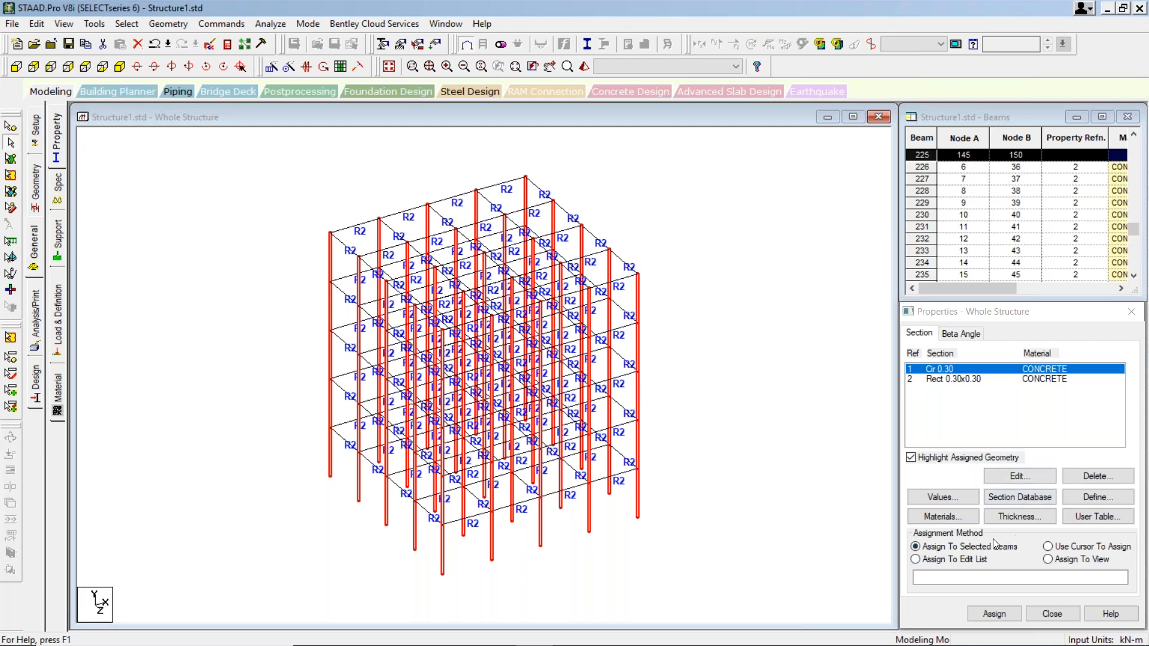
left_click(999, 614)
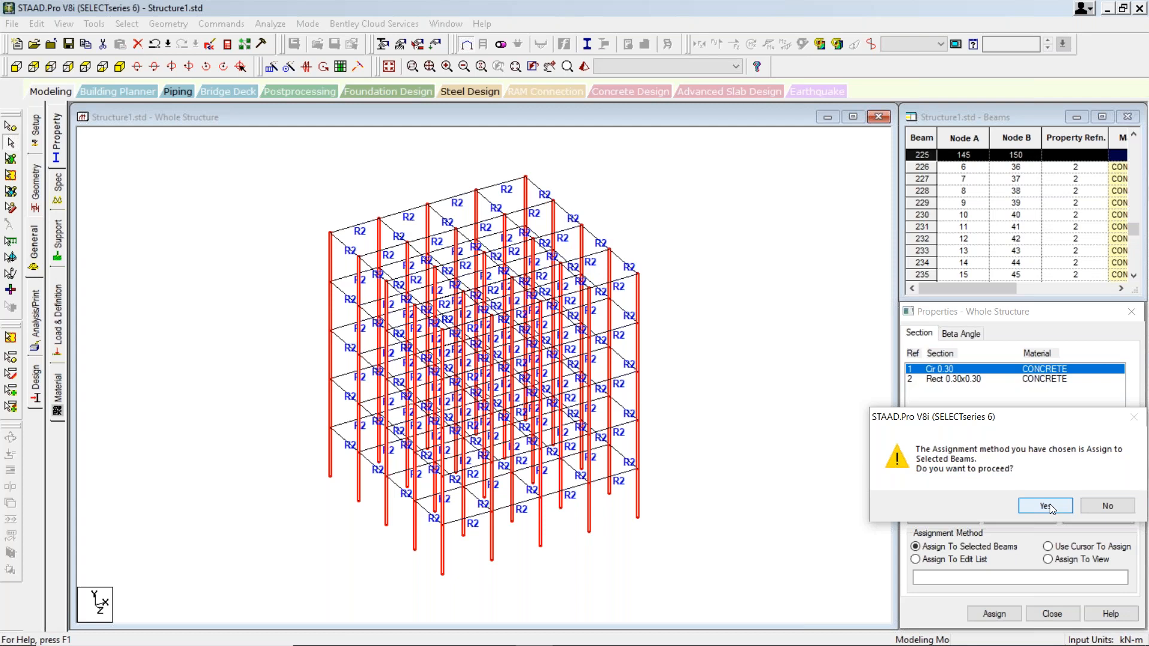
left_click(1045, 506)
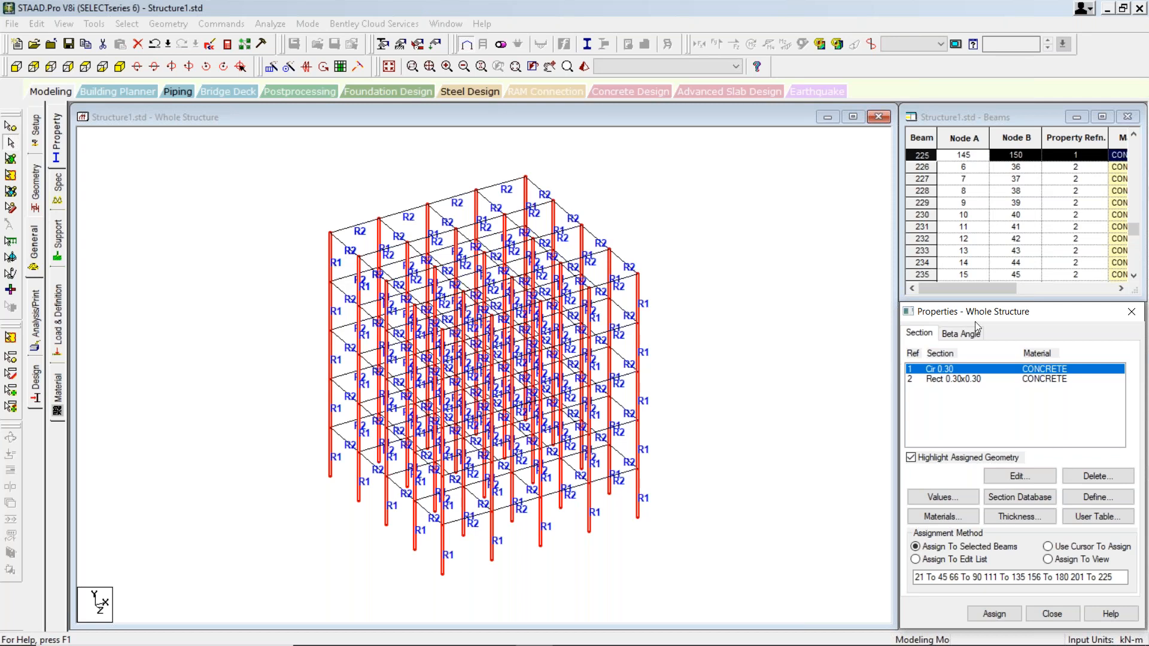
left_click(815, 259)
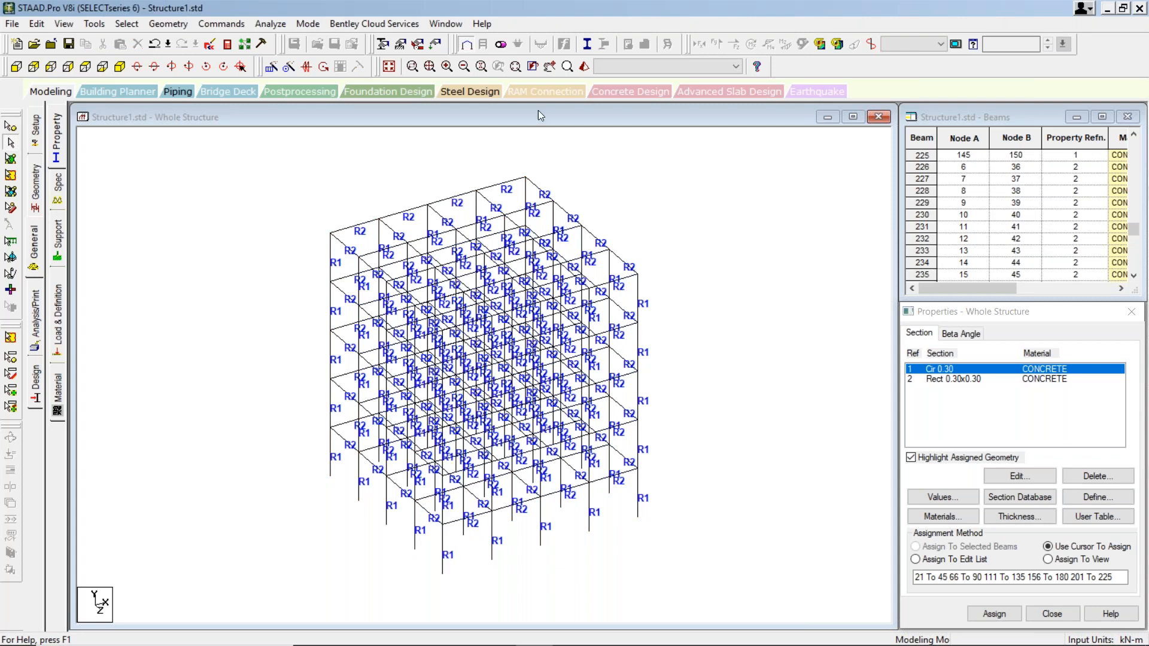
- Inspect the beam and column sections up close in the 3D rendered view from several angles, and close it
left_click(585, 63)
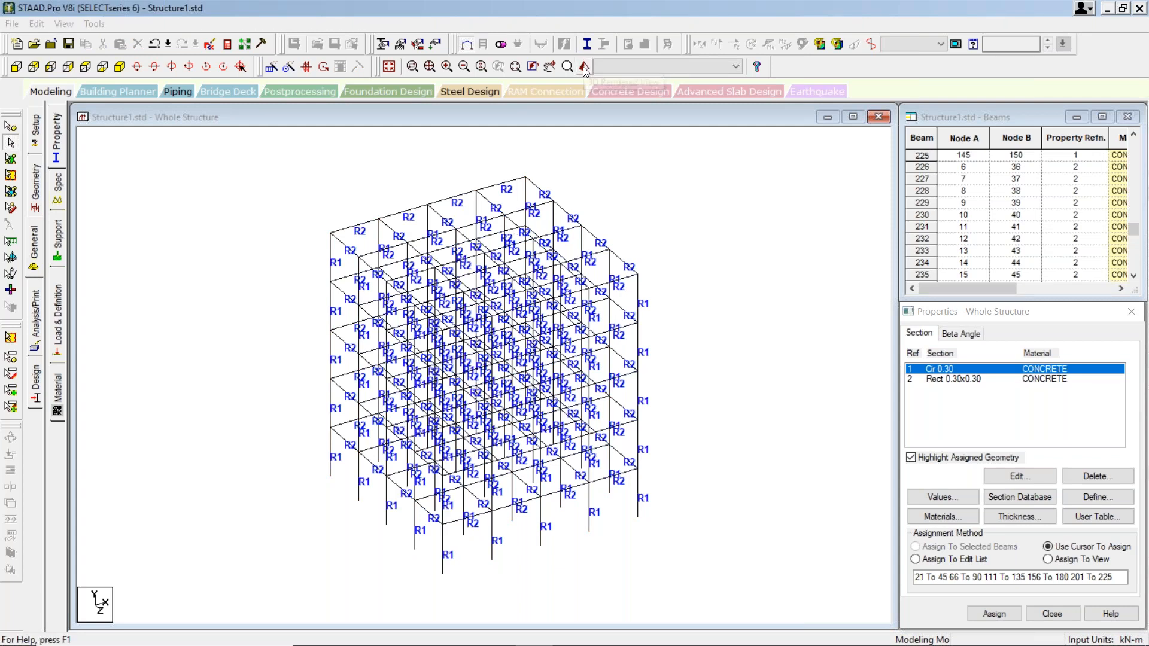
mouse_move(766, 355)
left_mouse_down()
mouse_move(608, 390)
mouse_move(626, 368)
mouse_move(648, 371)
left_mouse_up()
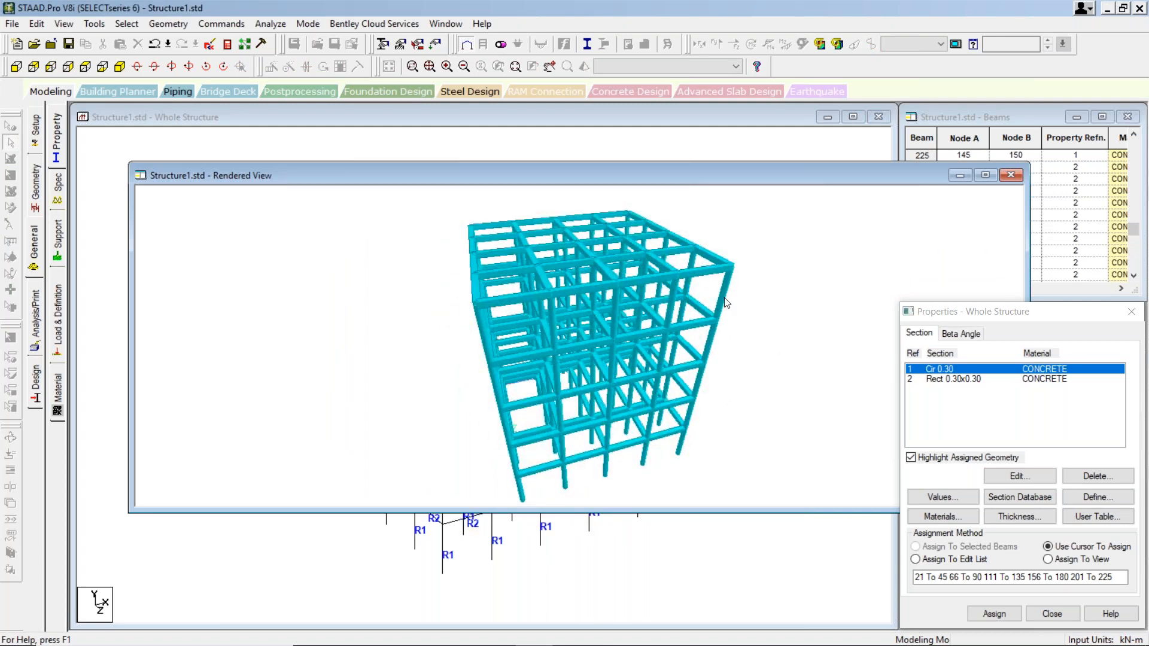
scroll(726, 302, "up", 8)
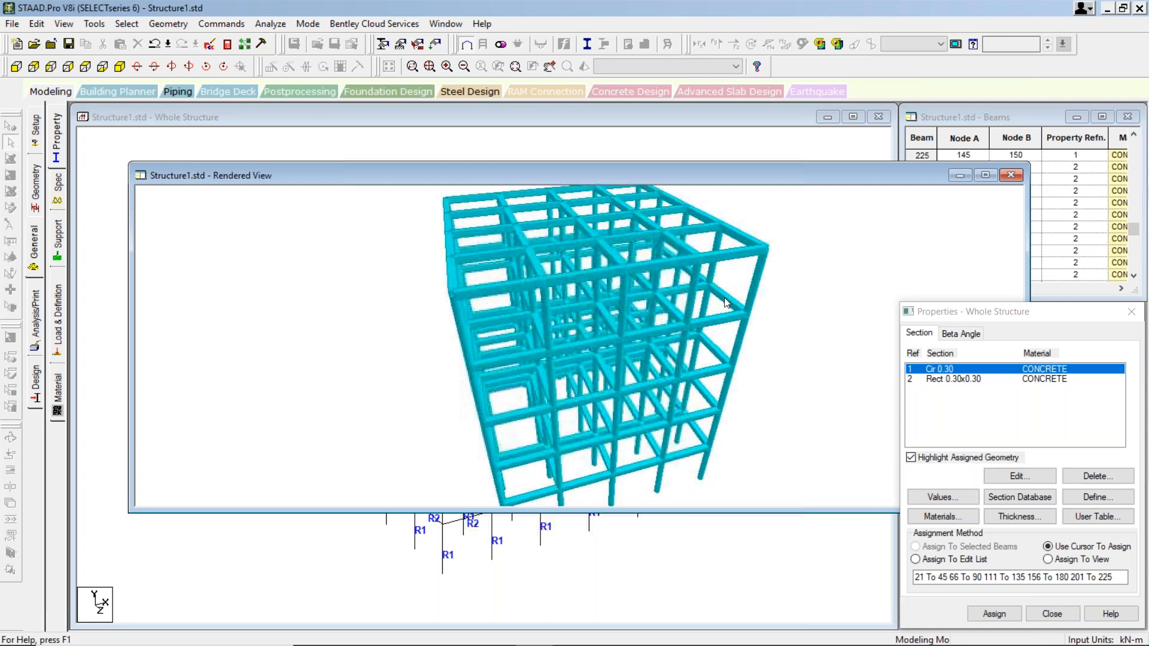
left_click_drag(802, 268, 778, 261)
scroll(777, 261, "up", 1)
scroll(778, 261, "up", 2)
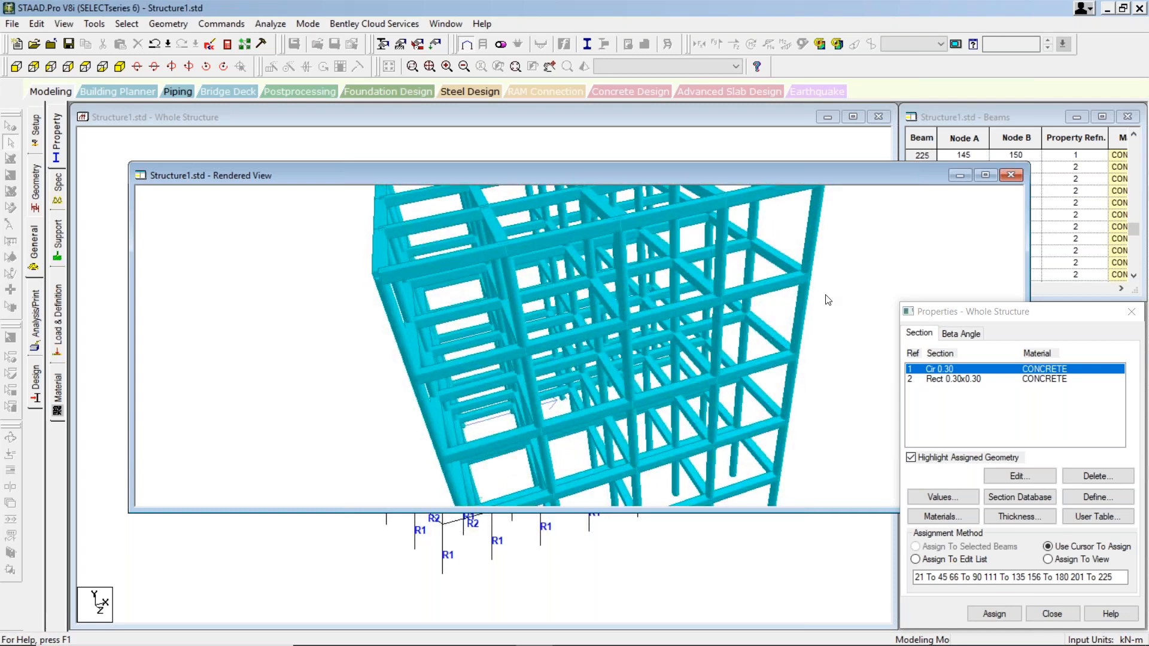
scroll(827, 300, "up", 1)
mouse_move(747, 262)
left_mouse_down()
mouse_move(683, 232)
mouse_move(627, 324)
mouse_move(688, 313)
mouse_move(737, 282)
left_mouse_up()
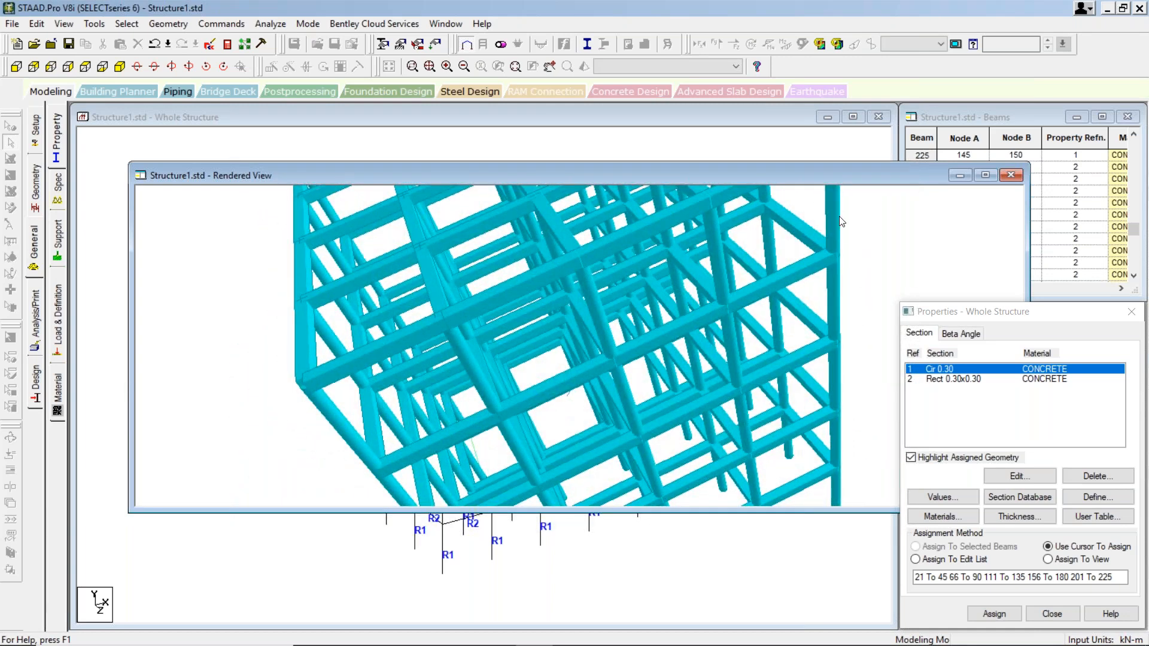
scroll(839, 217, "up", 2)
left_click_drag(839, 217, 835, 245)
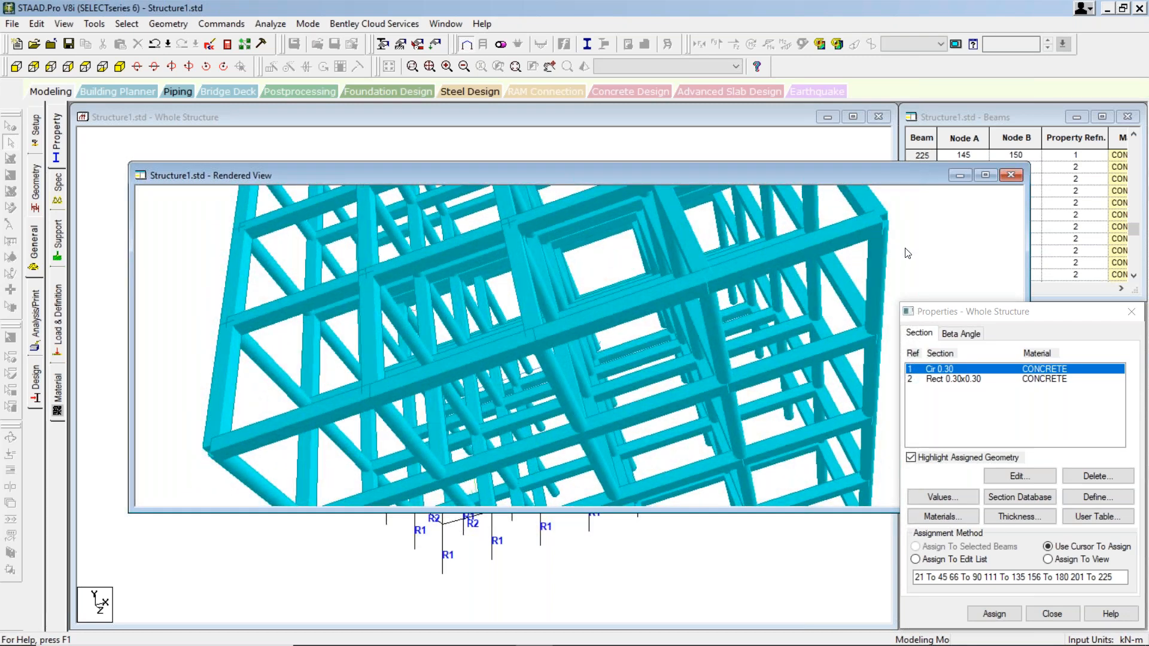
left_click_drag(827, 263, 879, 256)
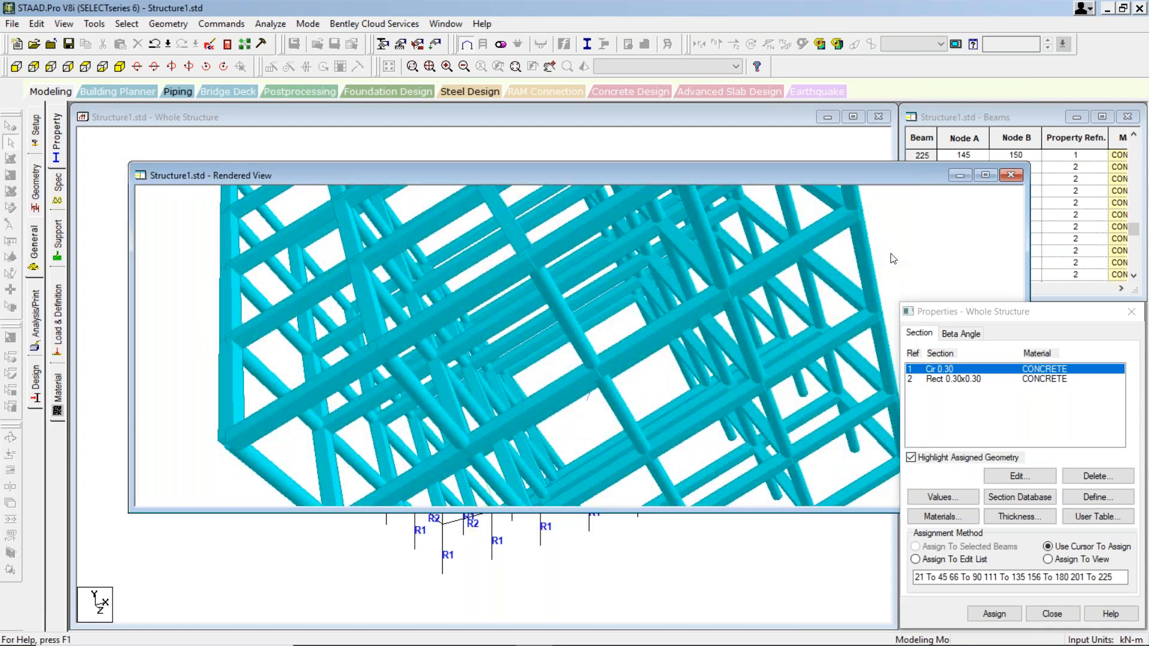
scroll(891, 253, "down", 1)
scroll(890, 254, "up", 2)
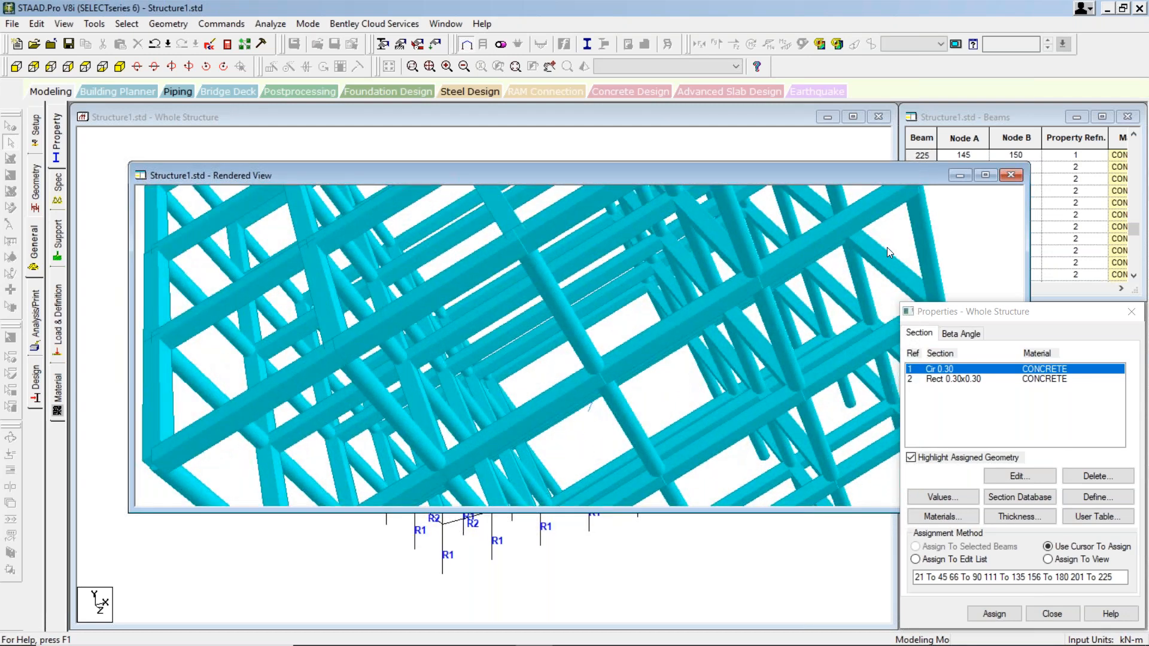
left_click_drag(884, 250, 850, 276)
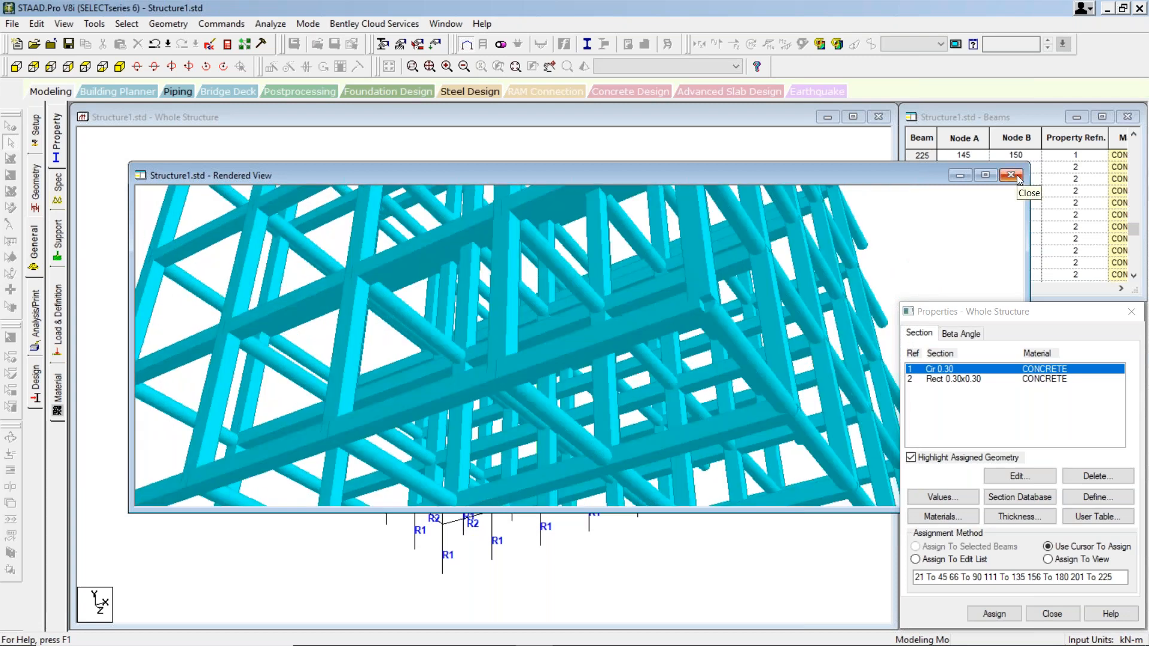
left_click(1012, 175)
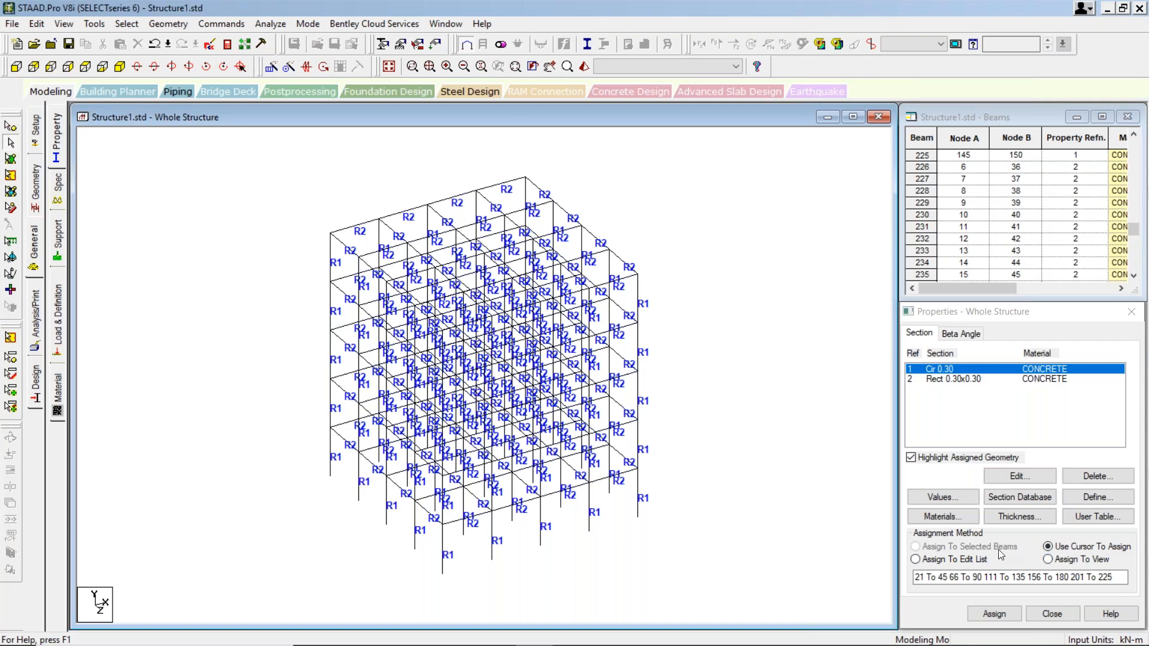
- Select the first top rear edge beam and all members parallel to the Y axis, clear the selection, and decline the auto save
left_click(360, 226)
left_click(127, 23)
mouse_move(254, 292)
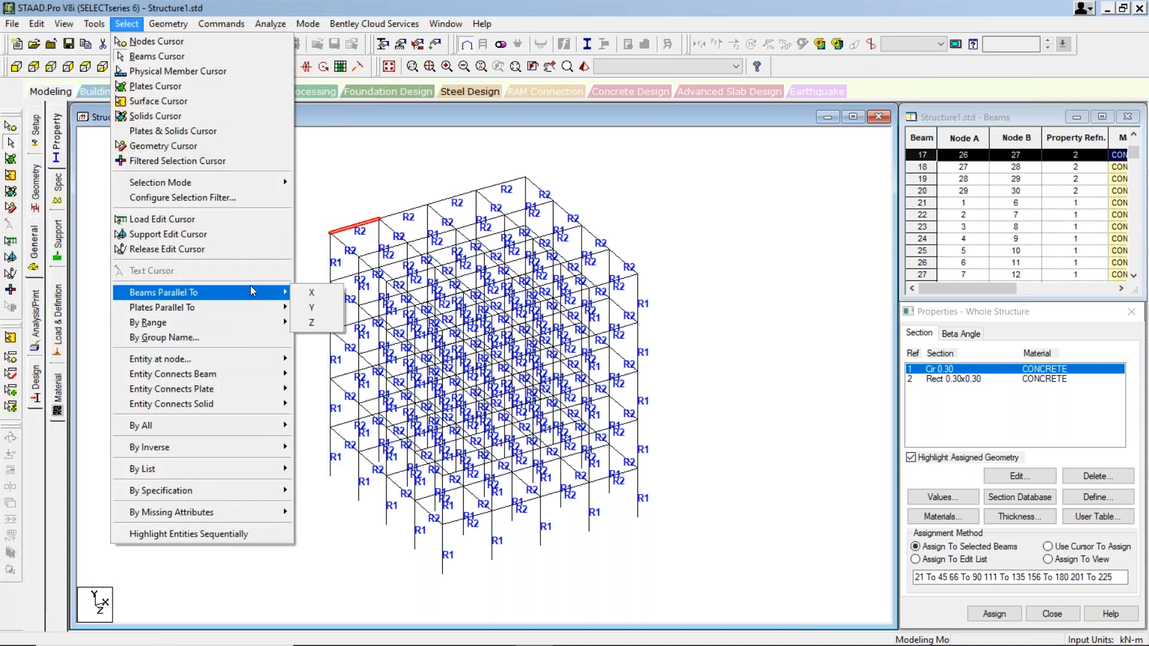
left_click(297, 309)
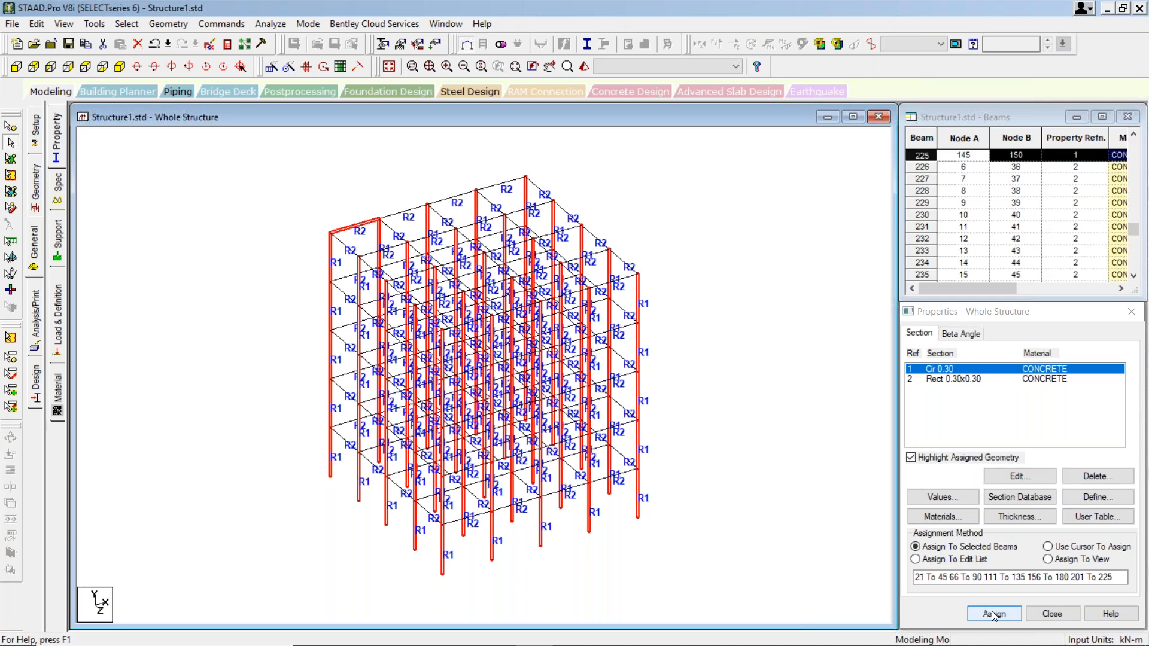
left_click(792, 513)
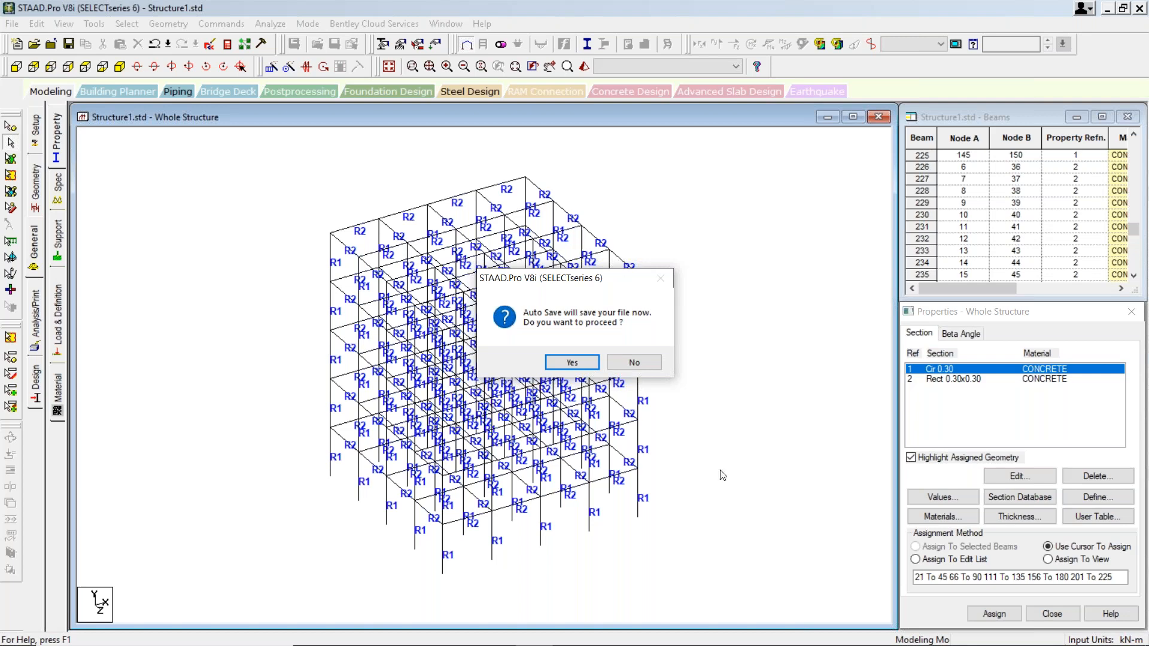
left_click(634, 363)
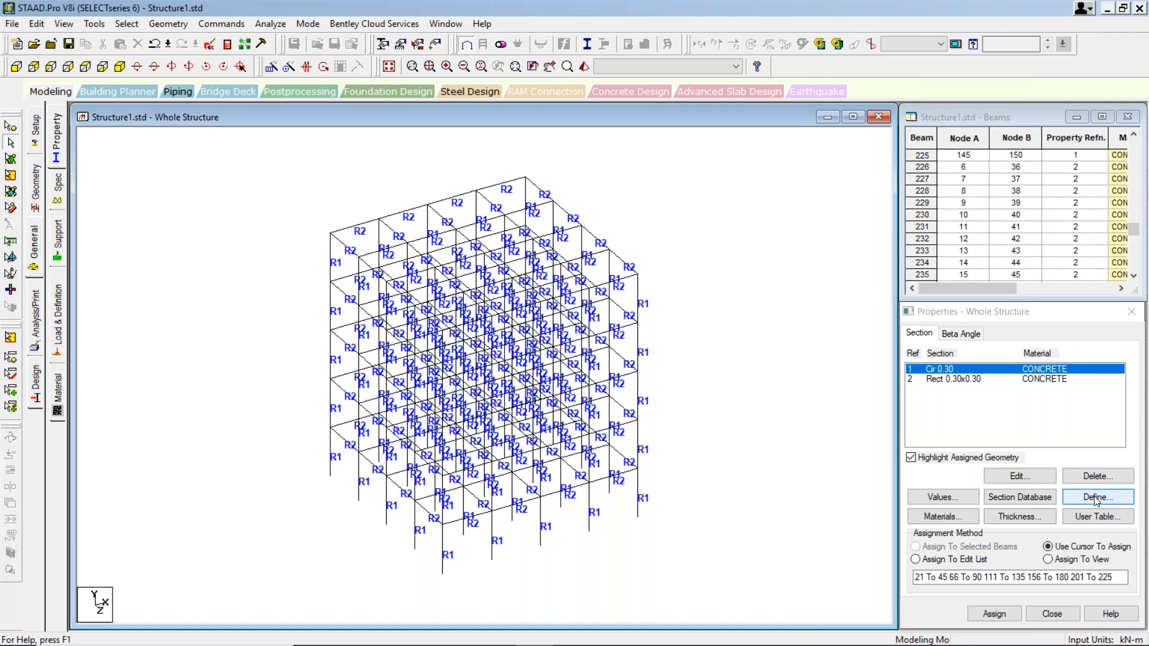
- Review the inputs for defining circle and rectangle sections, and close the section definition without adding one
left_click(1095, 498)
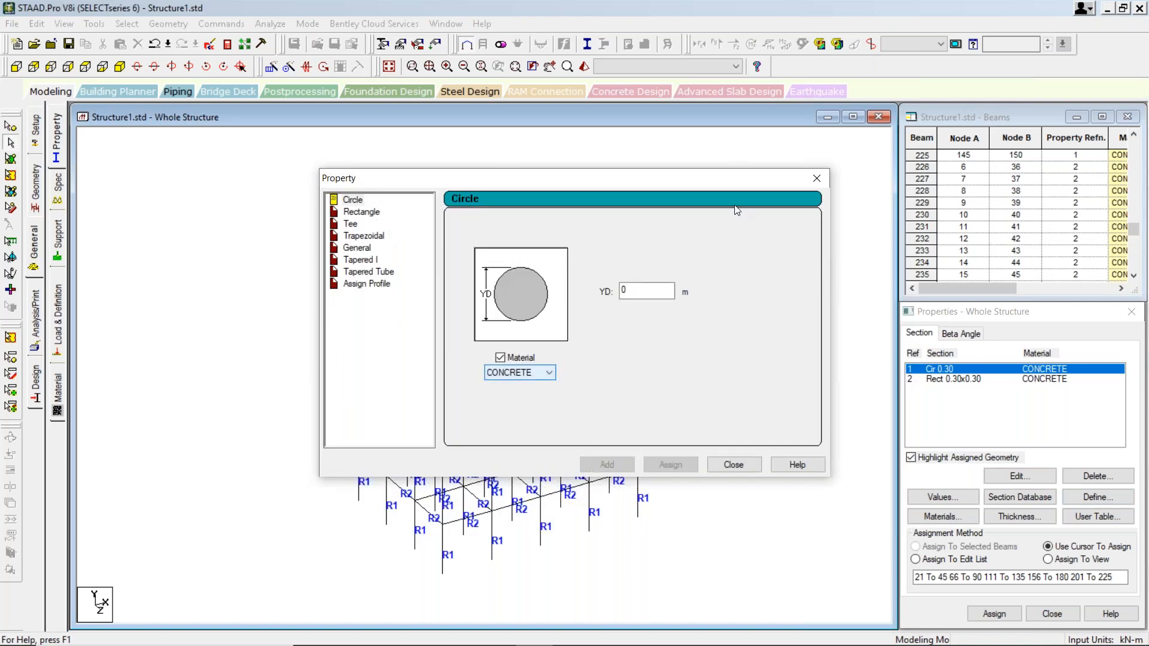
left_click(350, 203)
left_click(644, 291)
left_click(371, 215)
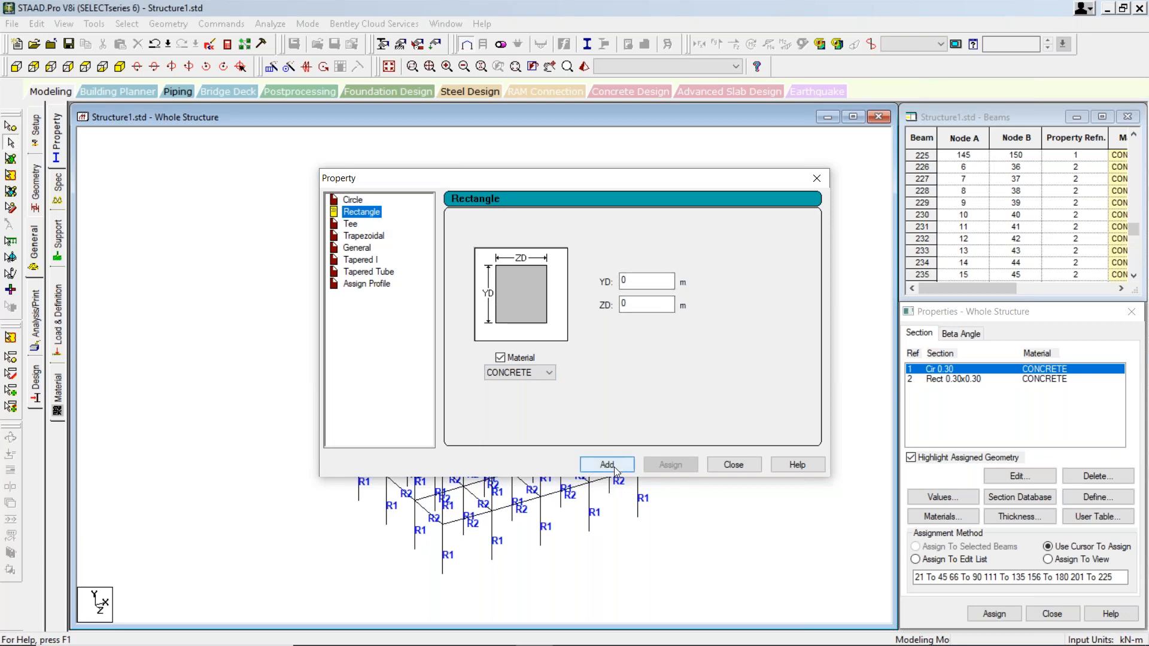
left_click(741, 468)
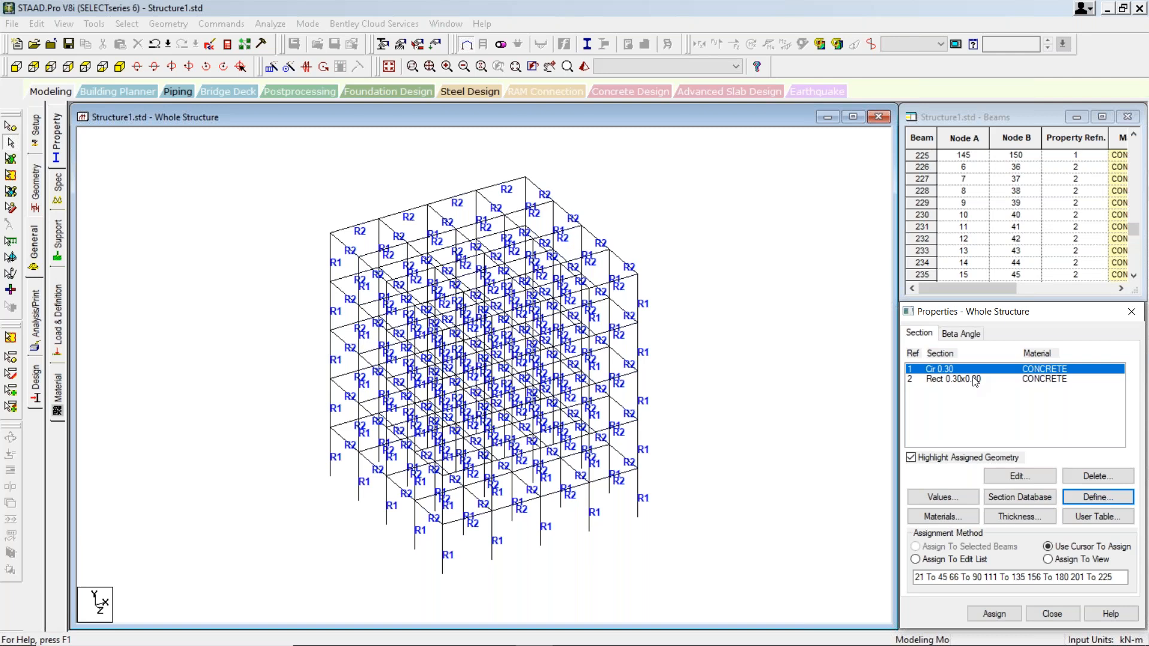
left_click(433, 118)
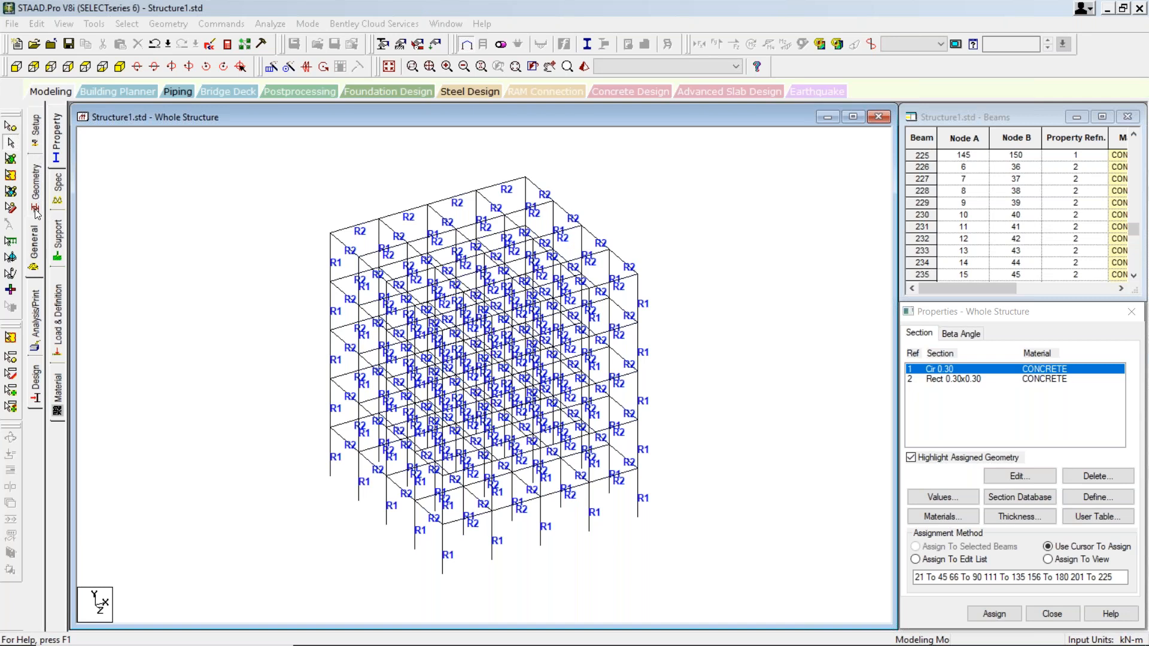
- Reopen the general property page for the whole structure with no section highlighted
left_click(34, 261)
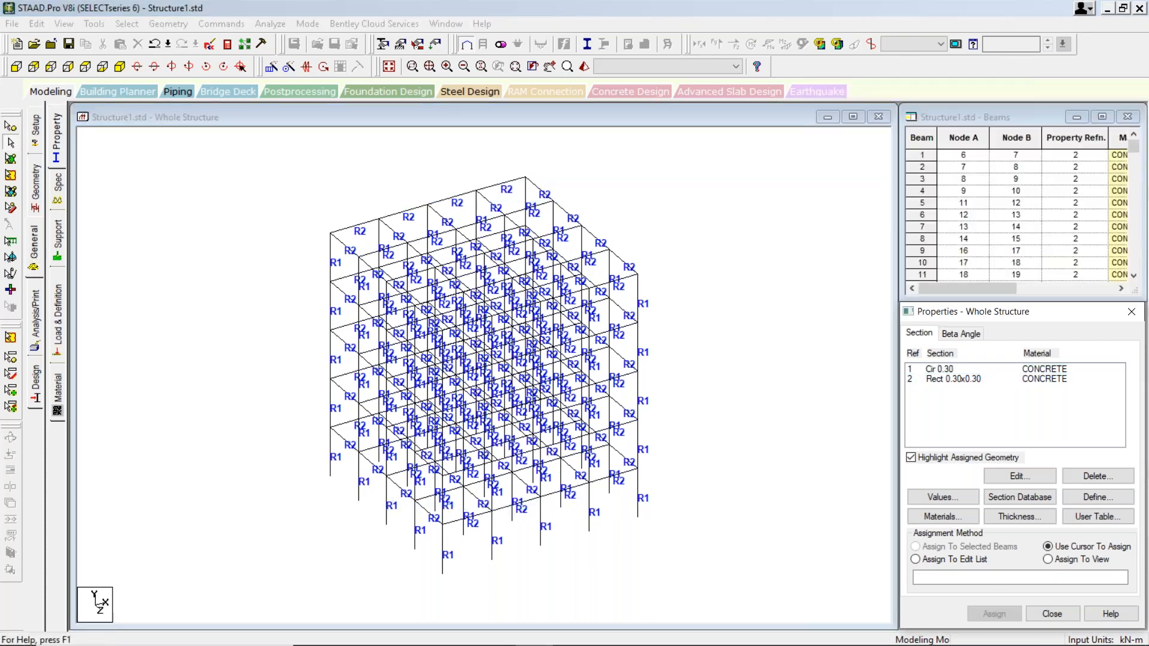
left_click(58, 147)
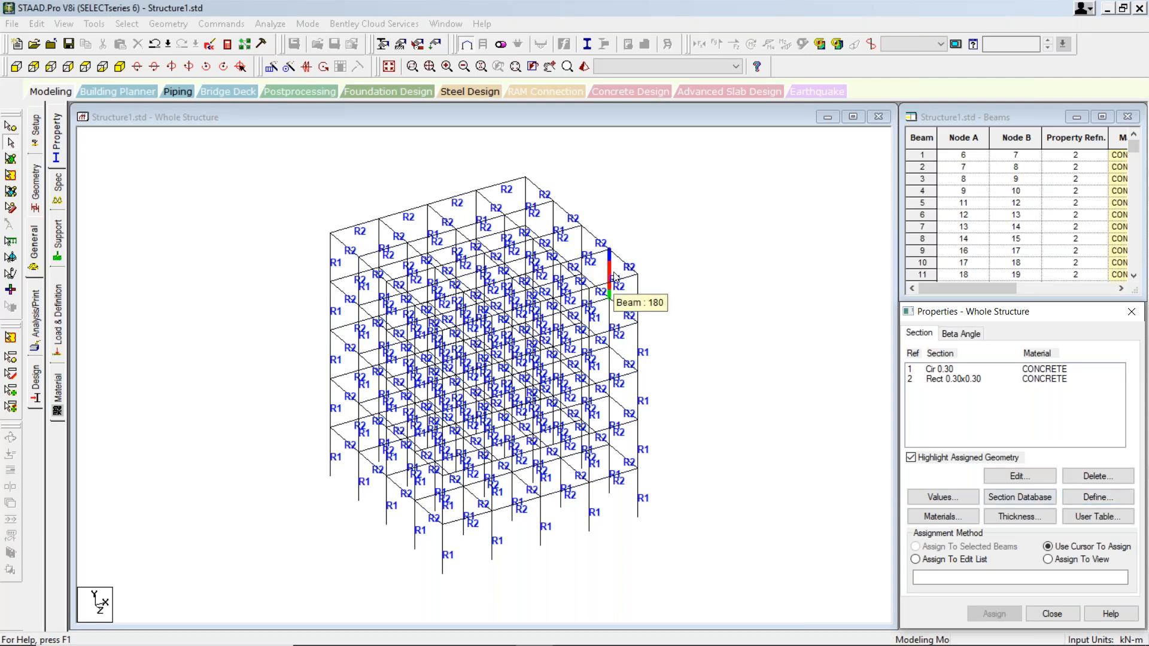
left_click(448, 10)
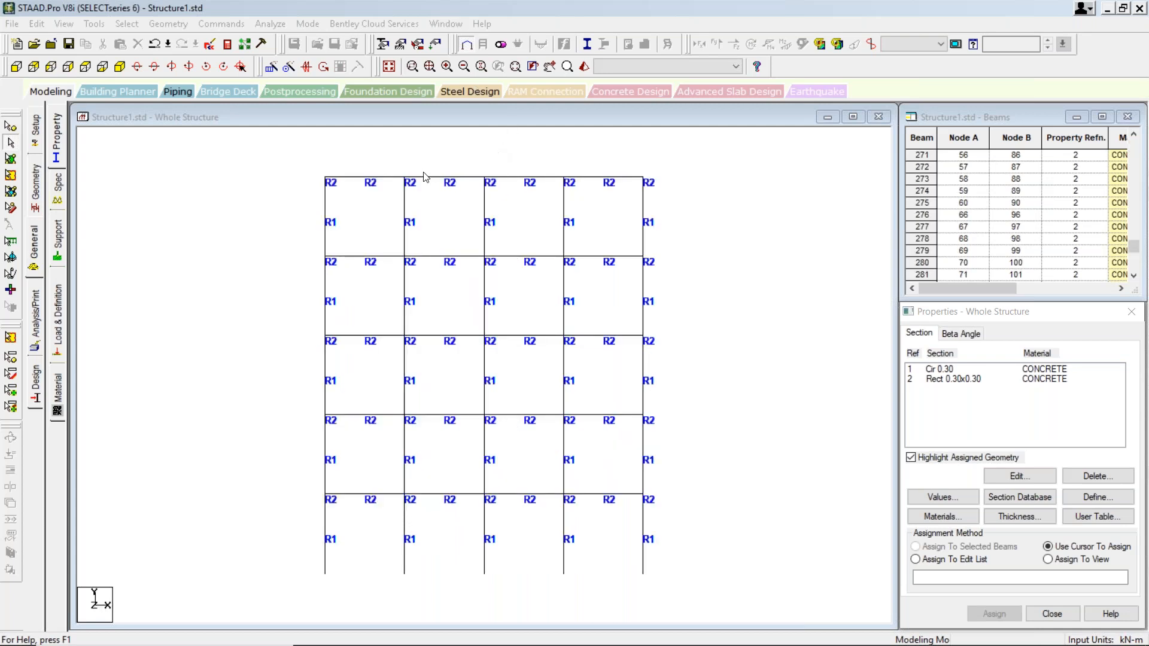
- Select the four top rear edge beams one after another in the isometric view, and clear the selection
left_click(119, 66)
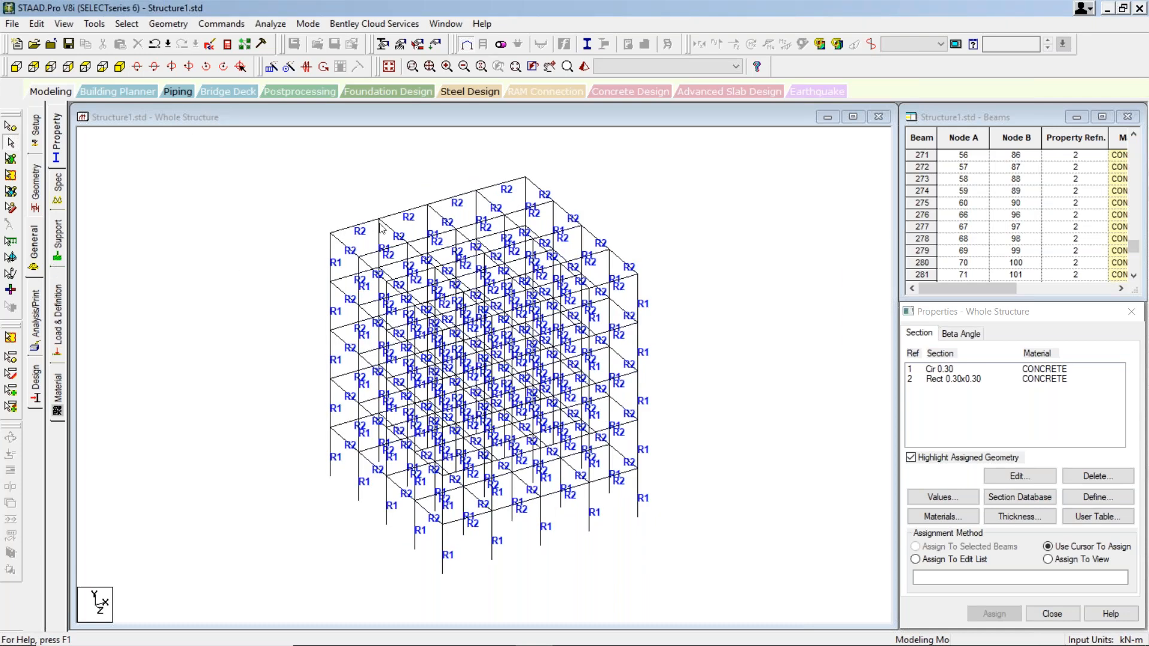
left_click(362, 230)
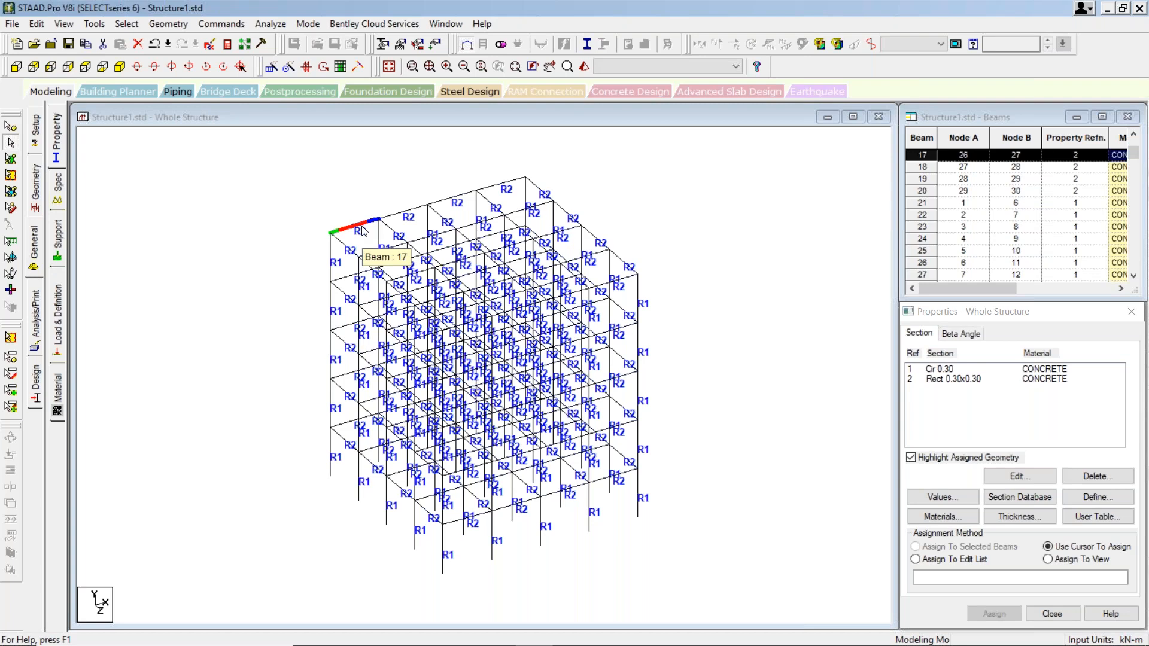
left_click(396, 215)
left_click(454, 202)
left_click(509, 188)
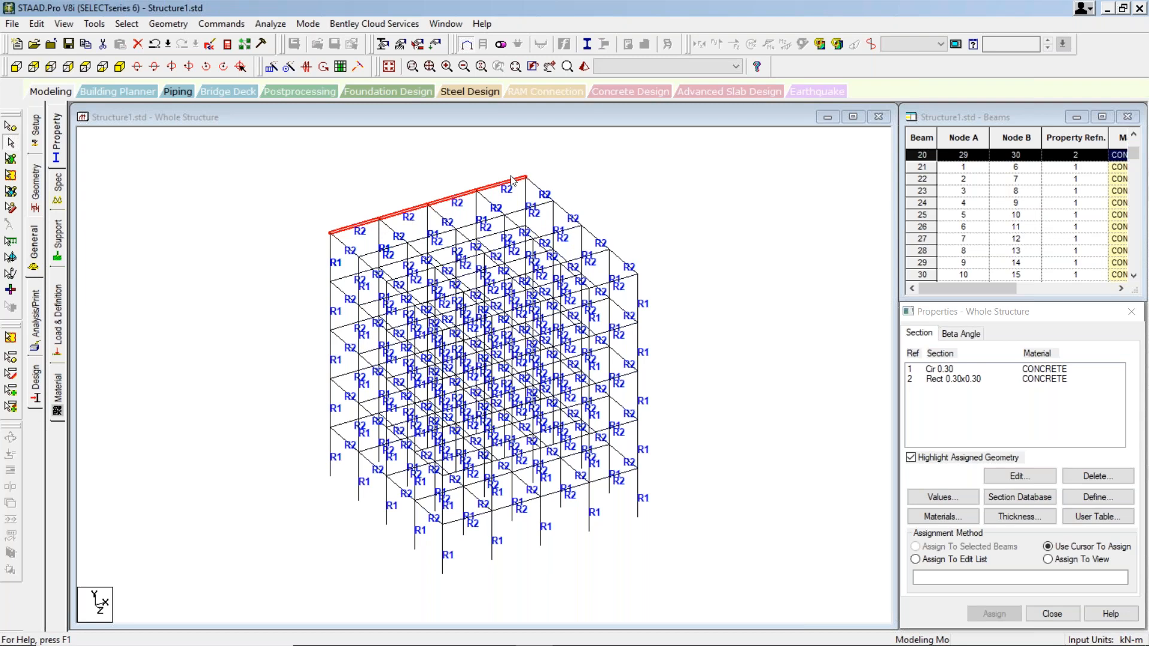
left_click(339, 190)
- Select the Z-direction beams at the two top rear corners and one a storey lower, clearing the selection after each try
left_click(346, 245)
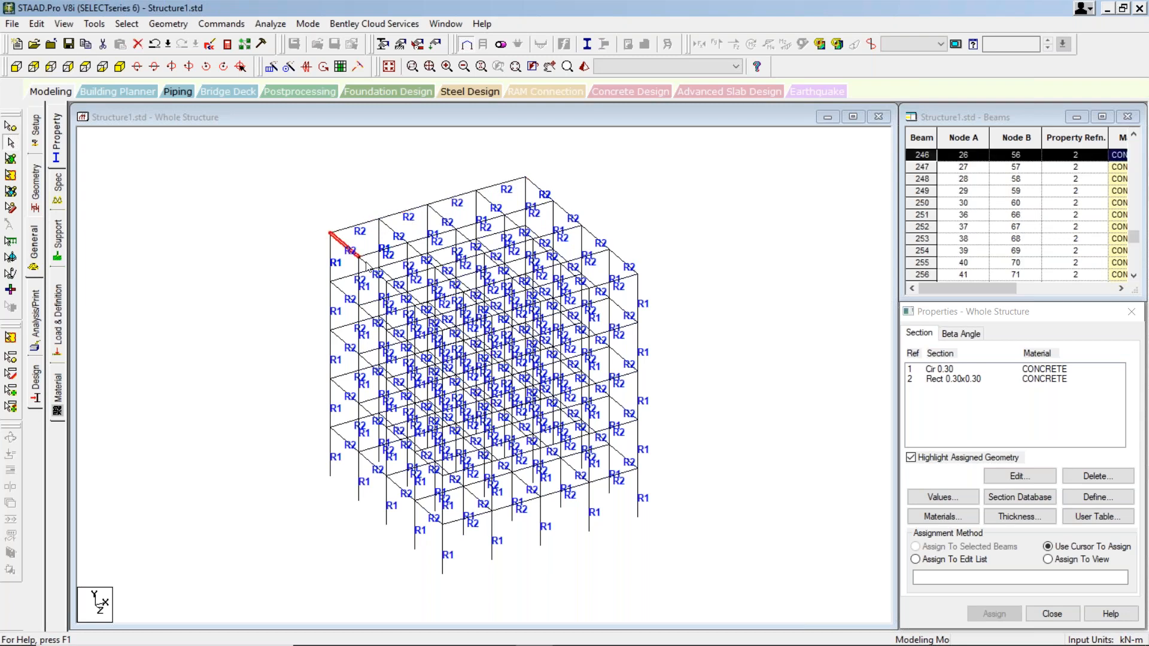
left_click(535, 185, "ctrl")
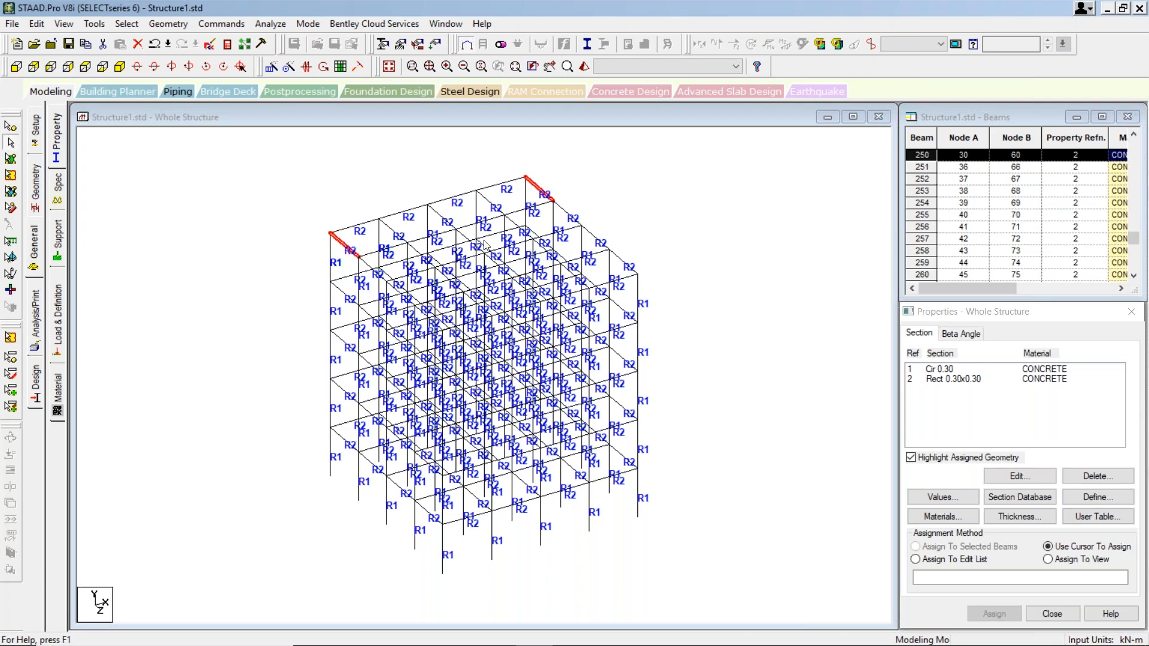
left_click(405, 167)
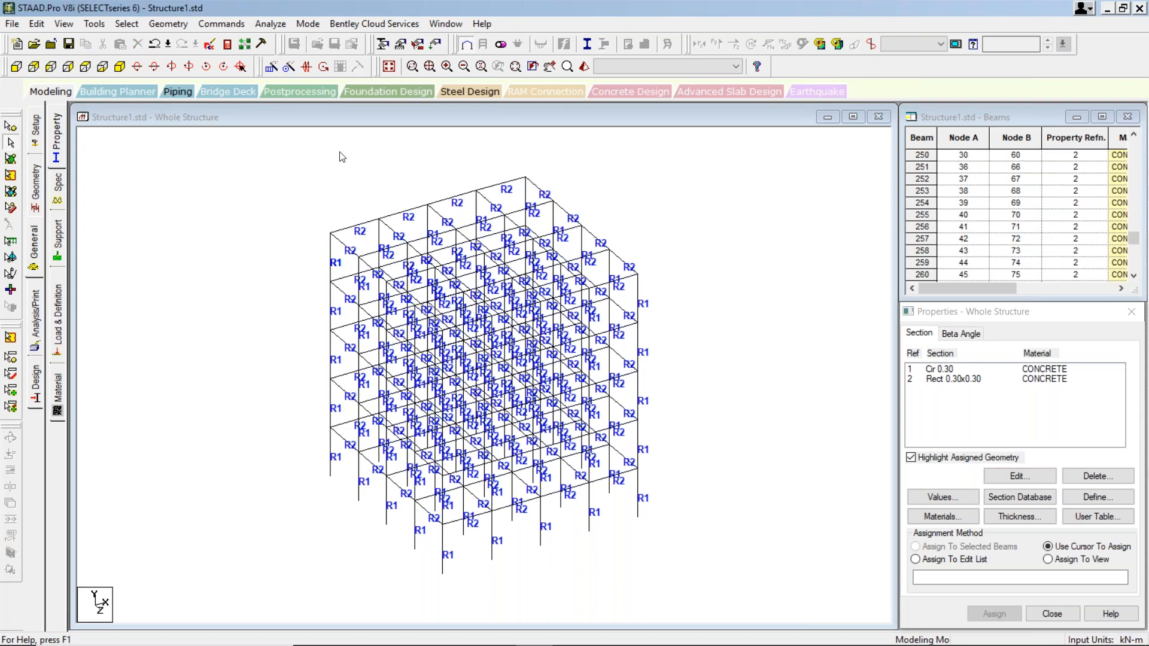
left_click(134, 26)
left_click(344, 293)
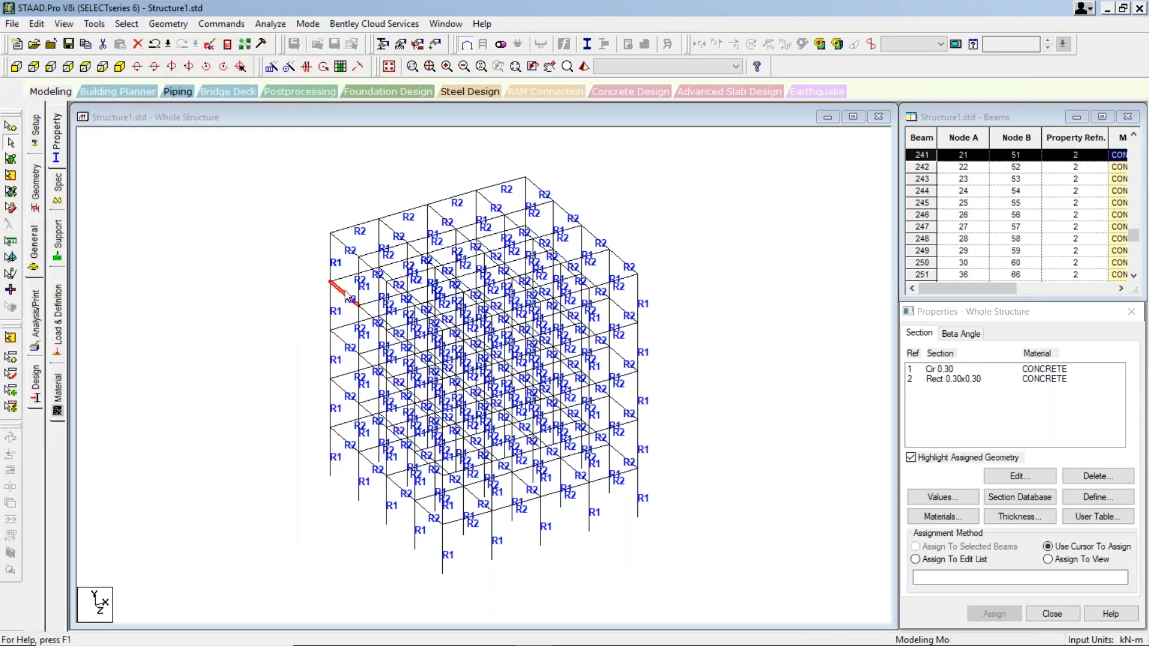
left_click(280, 231)
- Select all beams parallel to the X axis, add those parallel to the Z axis, and clear the selection
left_click(127, 24)
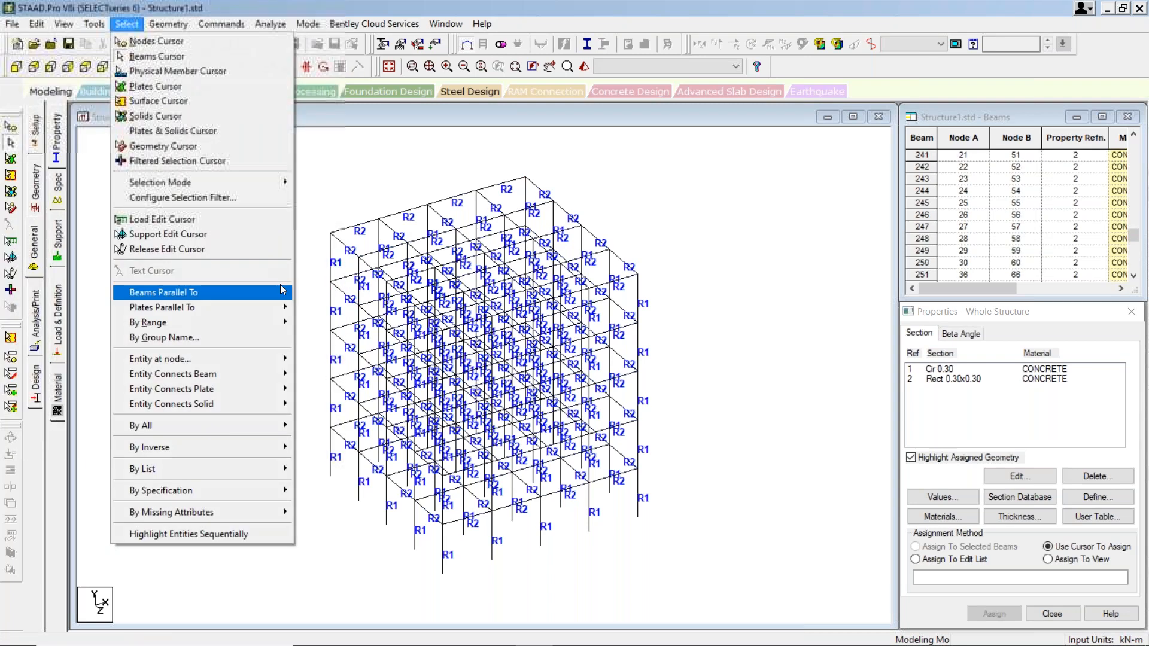
left_click(311, 293)
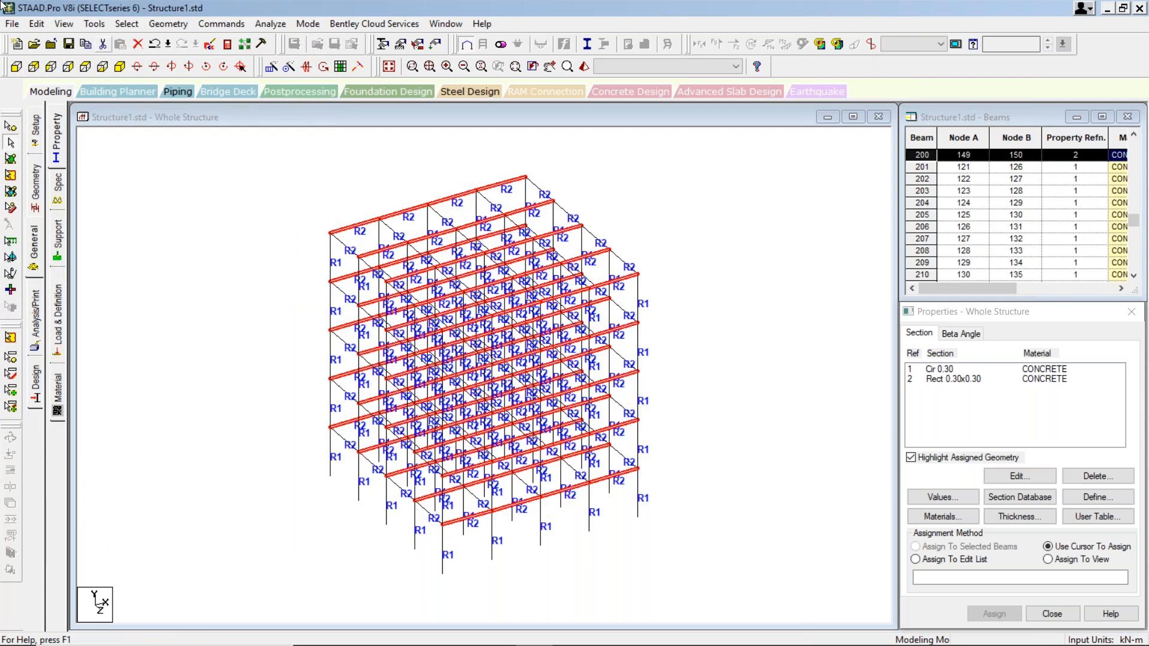
left_click(124, 24)
mouse_move(196, 298)
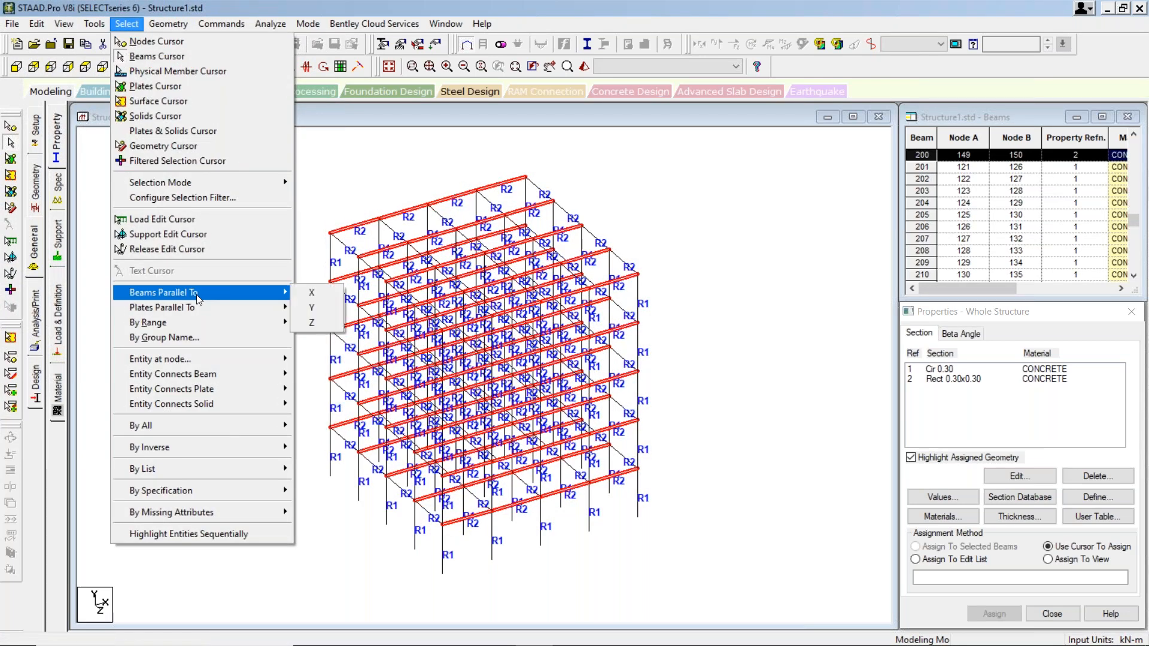
left_click(312, 323)
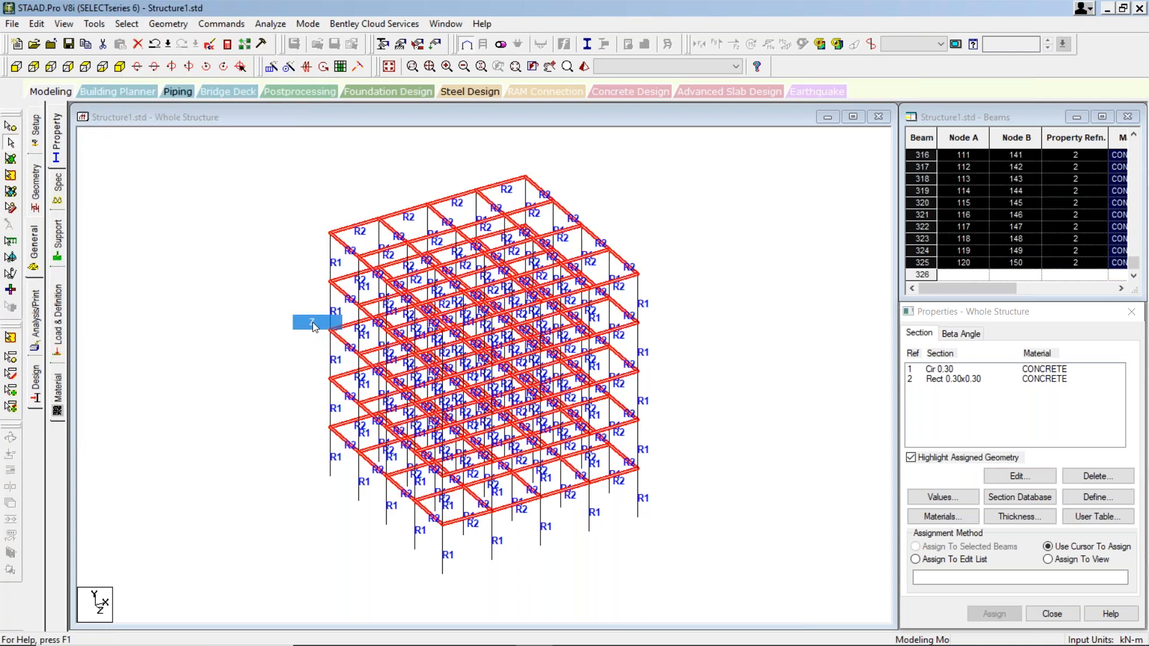
left_click(237, 223)
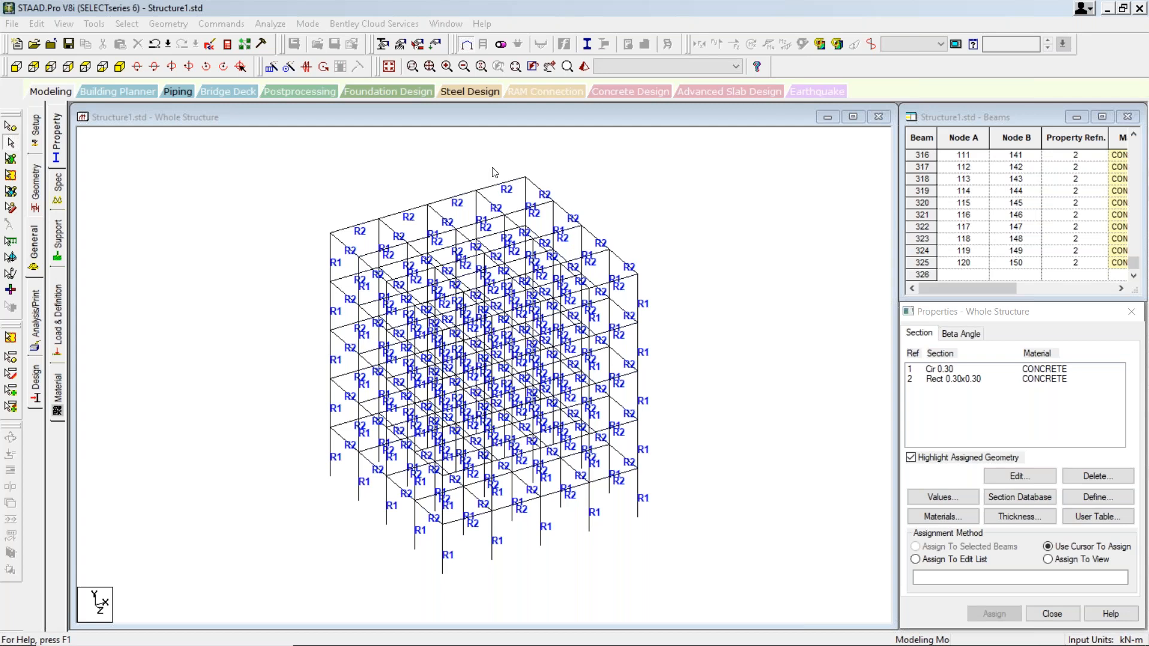
- Select all beams of the topmost floor level in the front view, and dismiss the new view options
left_click(16, 67)
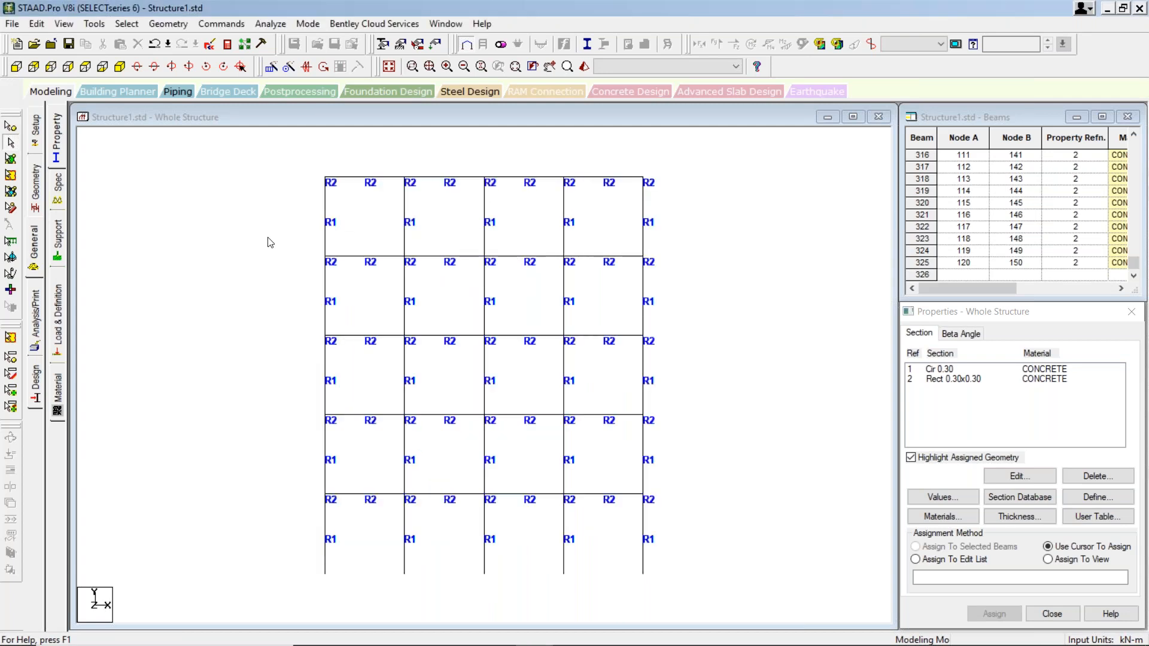
left_click_drag(282, 155, 631, 208)
left_click(64, 23)
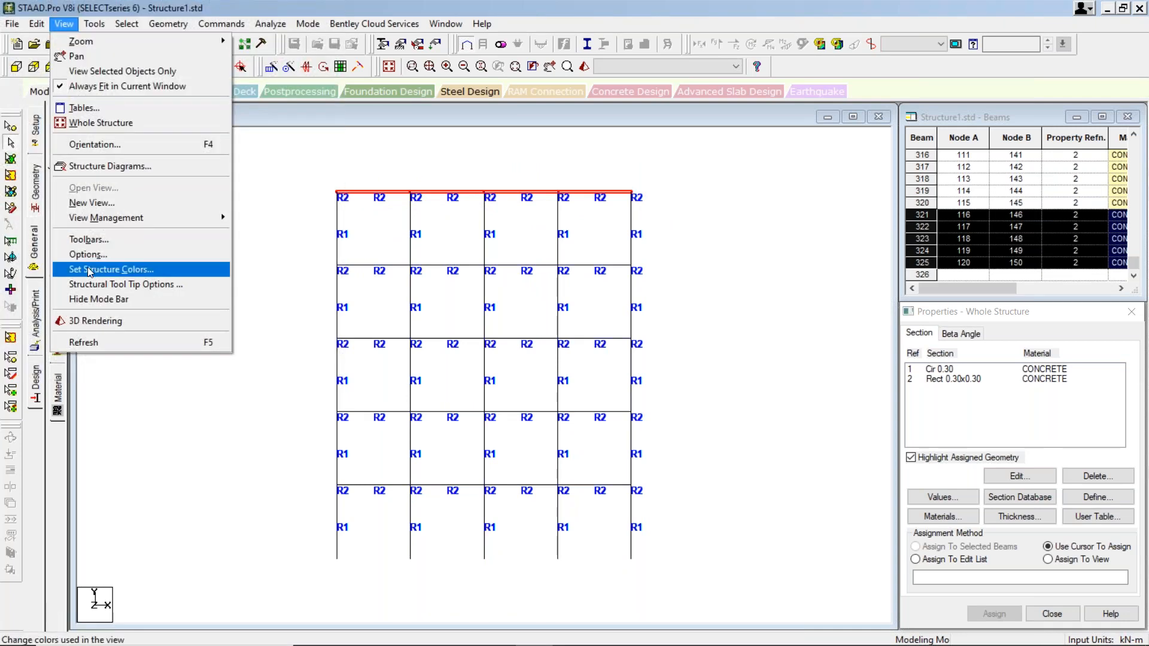
left_click(216, 207)
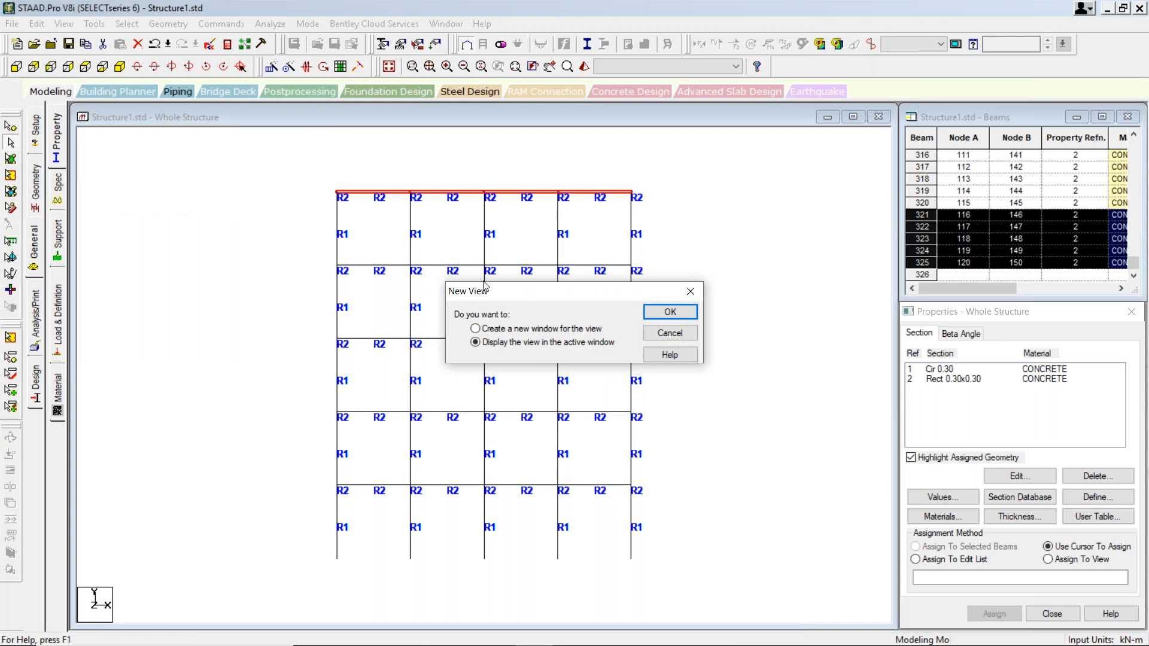
mouse_move(7, 645)
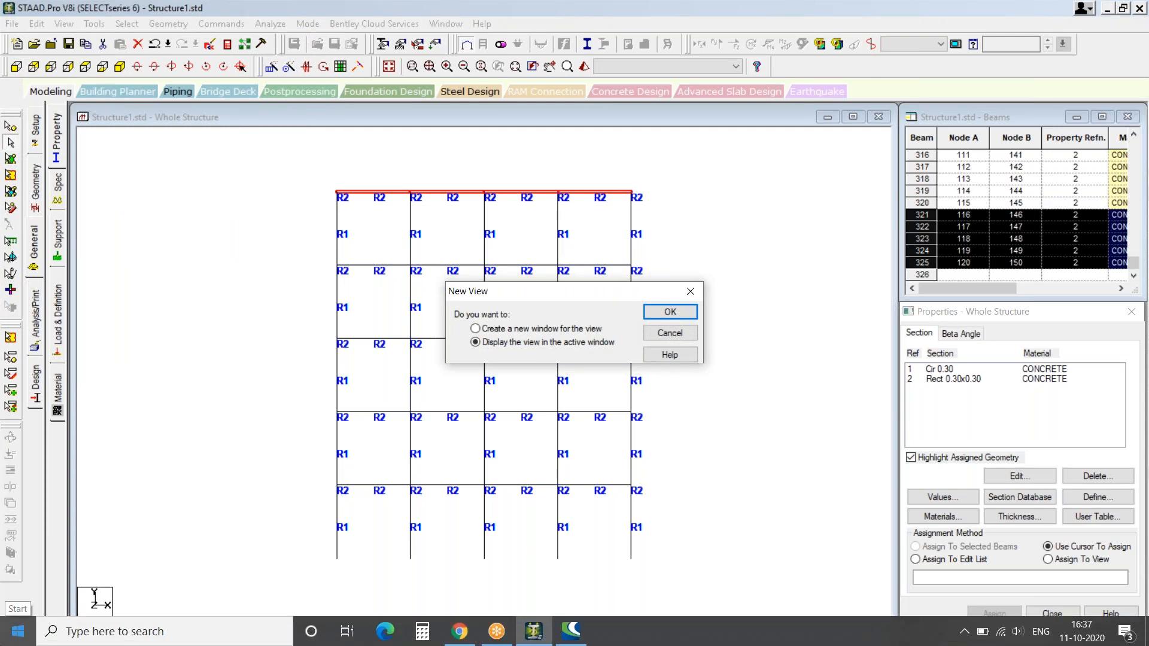
left_click(702, 293)
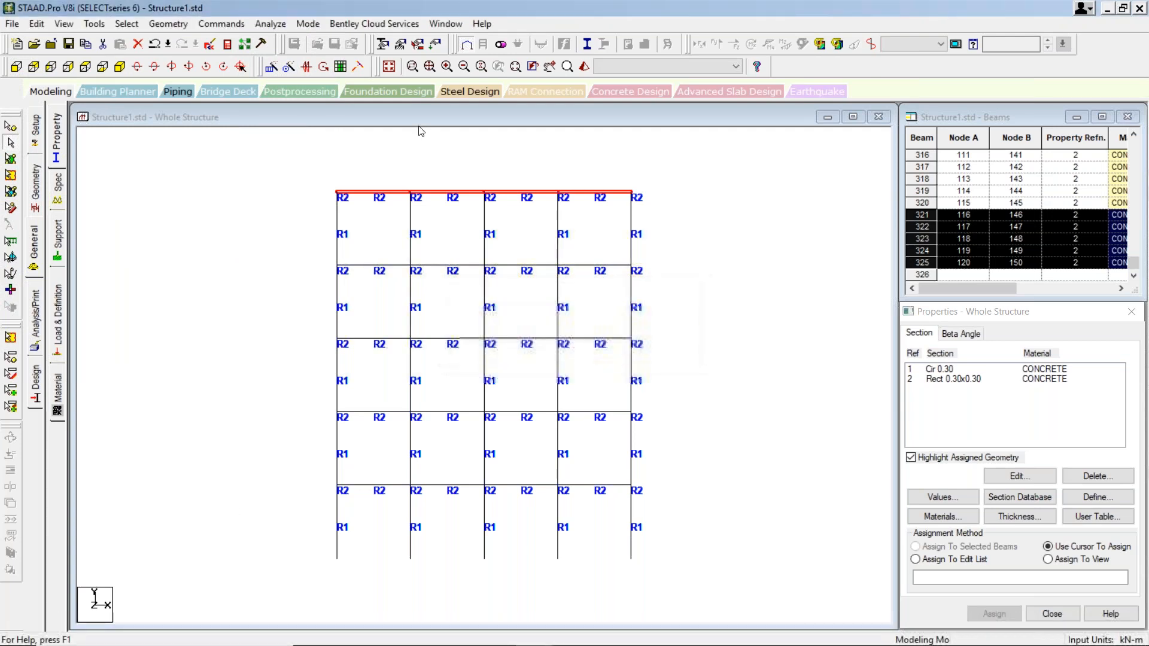
- Show only the selected top-floor beams in the isometric view, and clear the selection
left_click(64, 24)
left_click(154, 70)
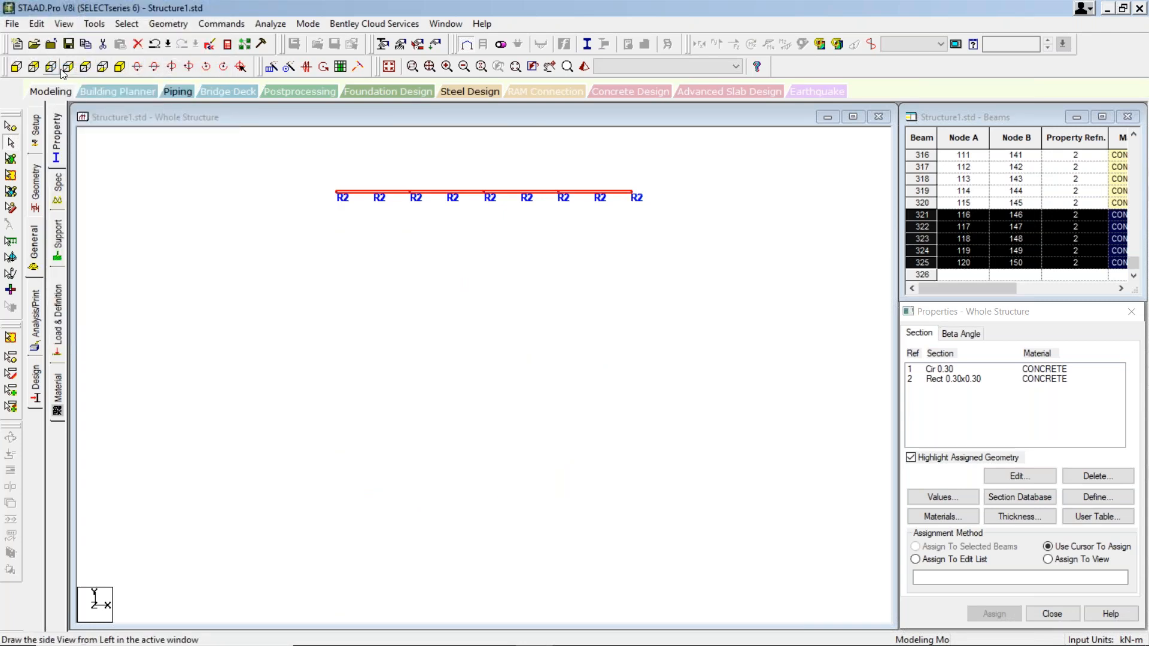
left_click(119, 66)
left_click(270, 257)
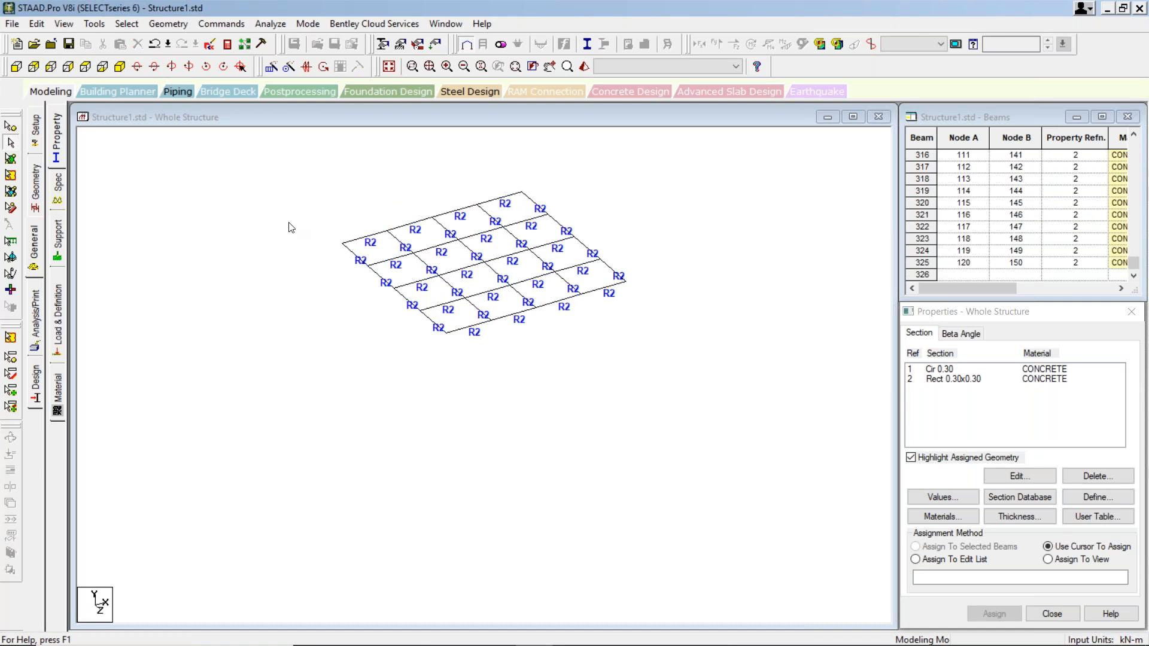
- Select the four rear edge beams of the isolated floor, clear the selection, and decline the auto save
left_click(367, 235)
left_click(405, 221, "ctrl")
left_click(461, 208, "ctrl")
left_click(495, 200, "ctrl")
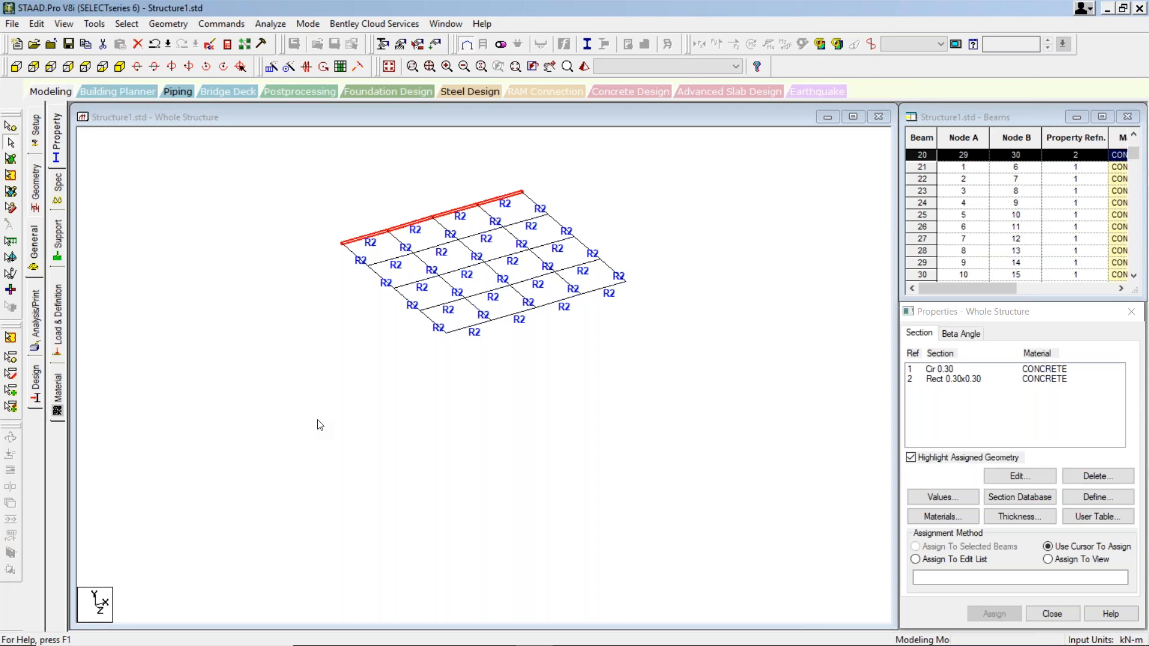
left_click(361, 440)
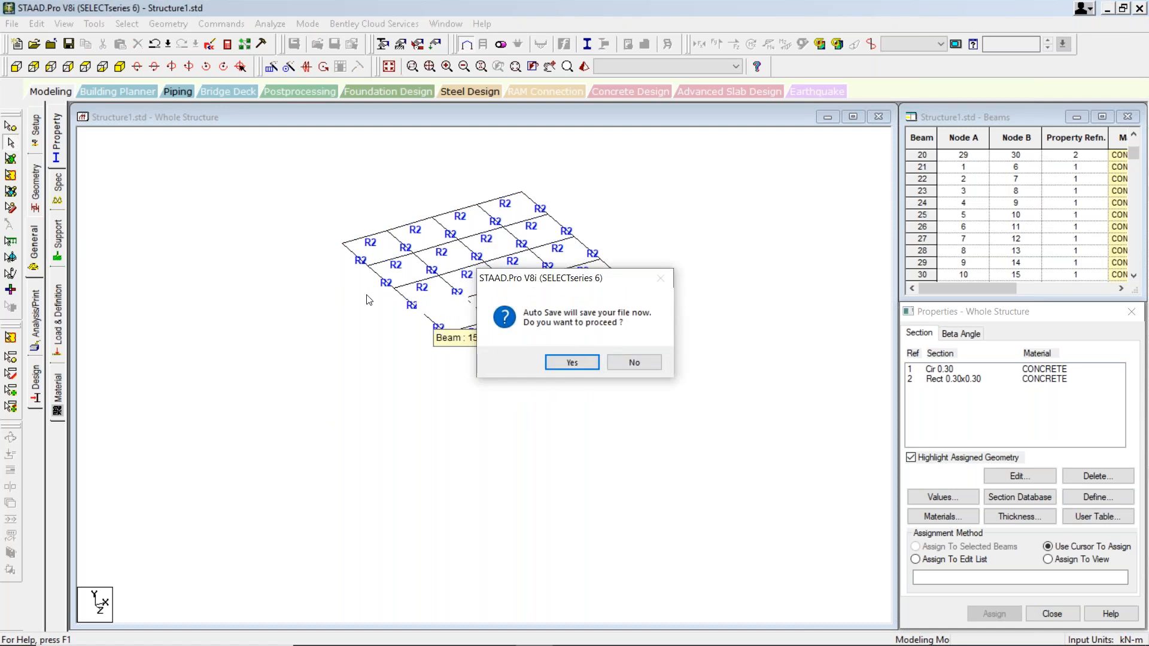
left_click(632, 361)
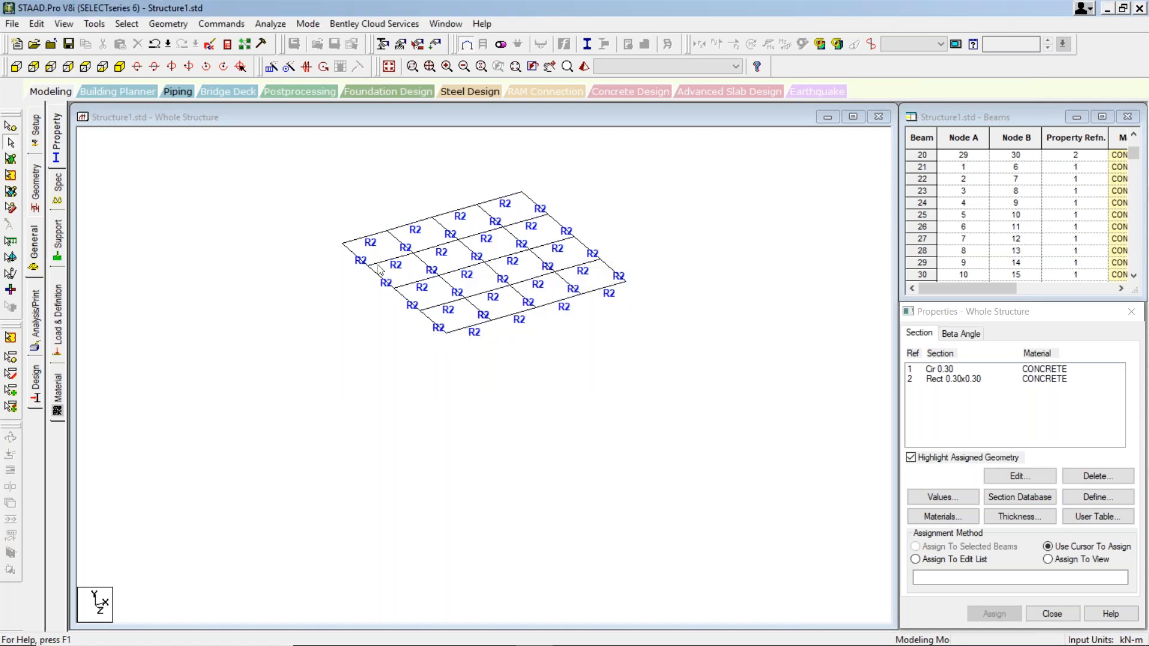
- Select the Z-direction beams along the isolated floor's left edge, and clear the selection
left_click(350, 255)
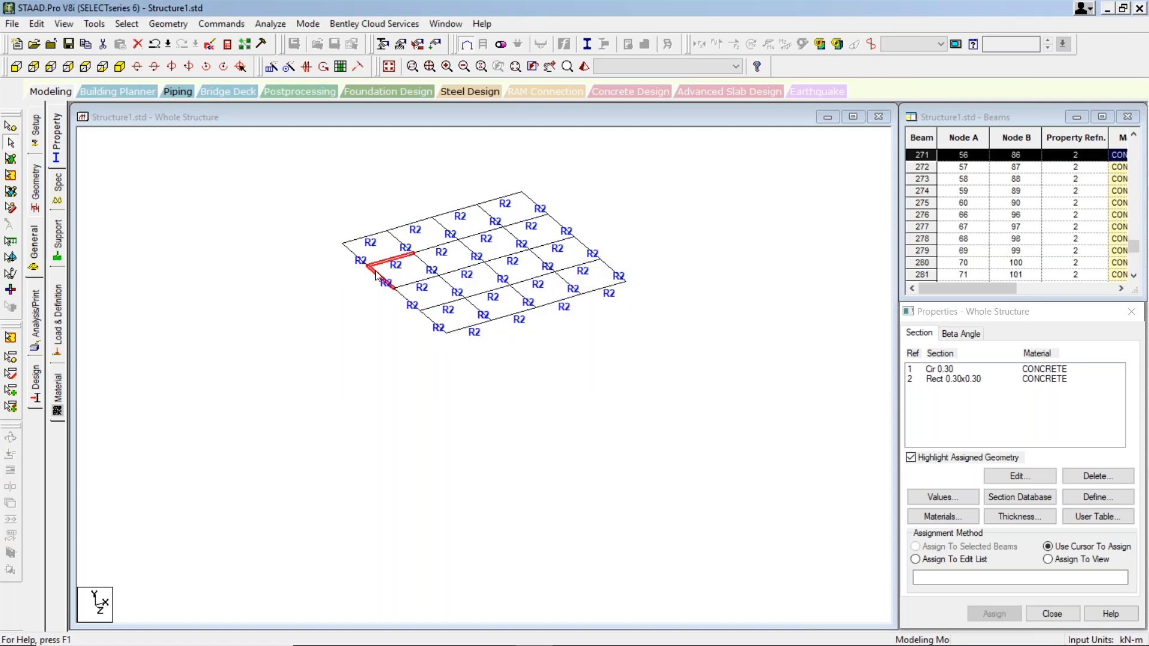
left_click(382, 261)
left_click(345, 278)
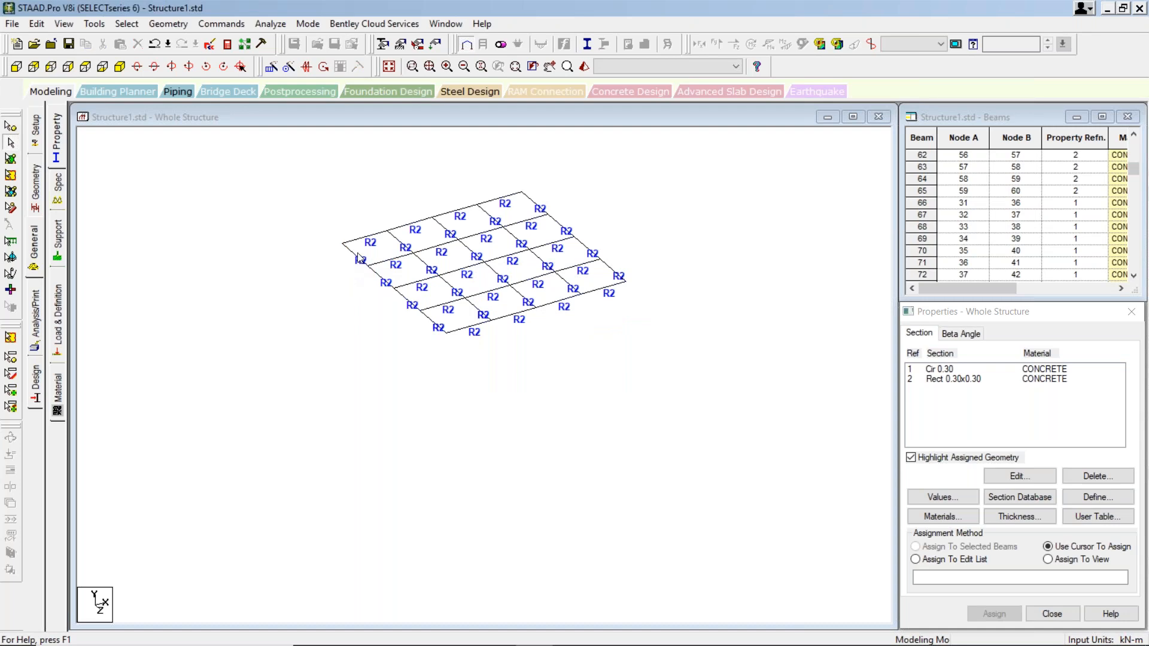
left_click(358, 259)
left_click(392, 286, "ctrl")
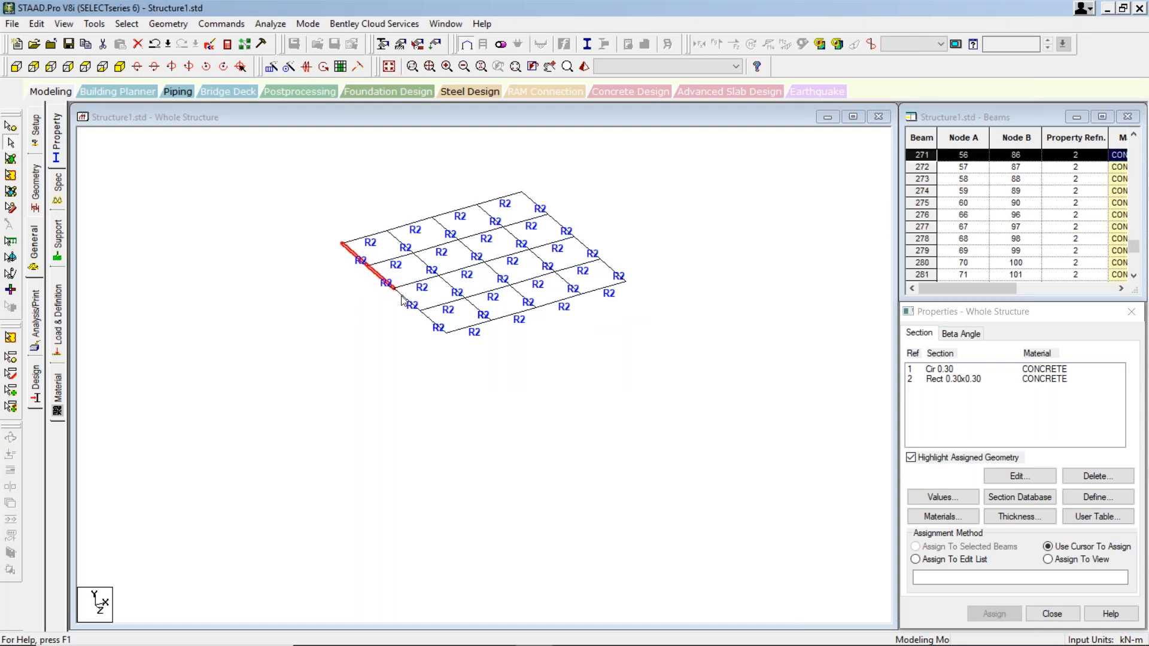
left_click(429, 319, "ctrl")
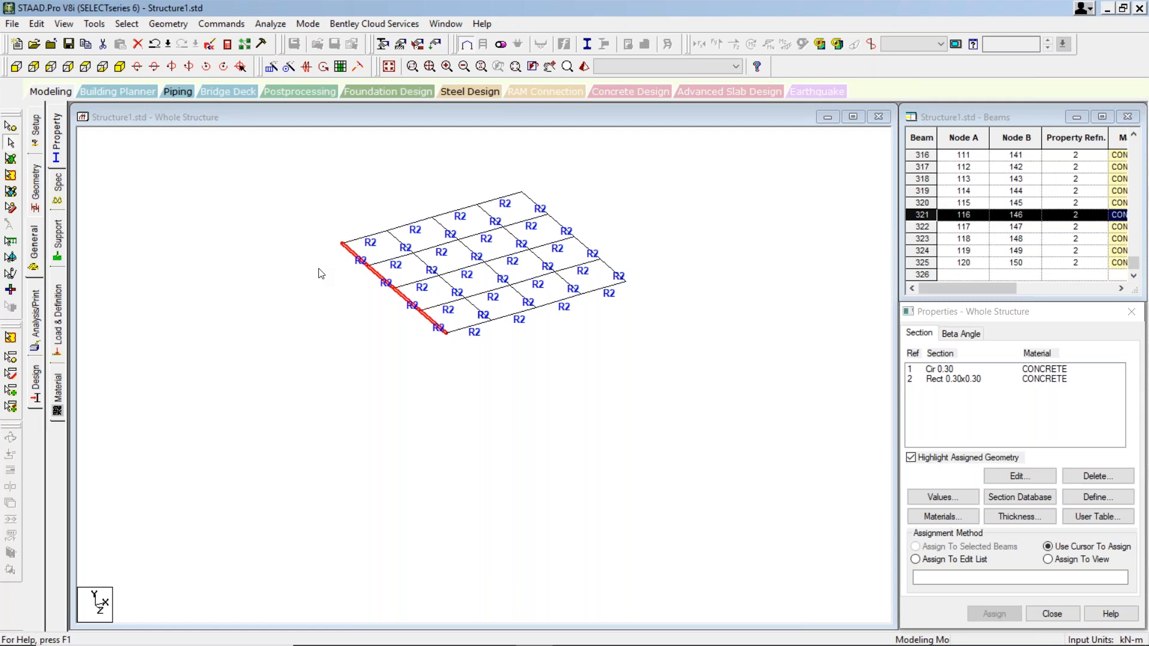
left_click(311, 235)
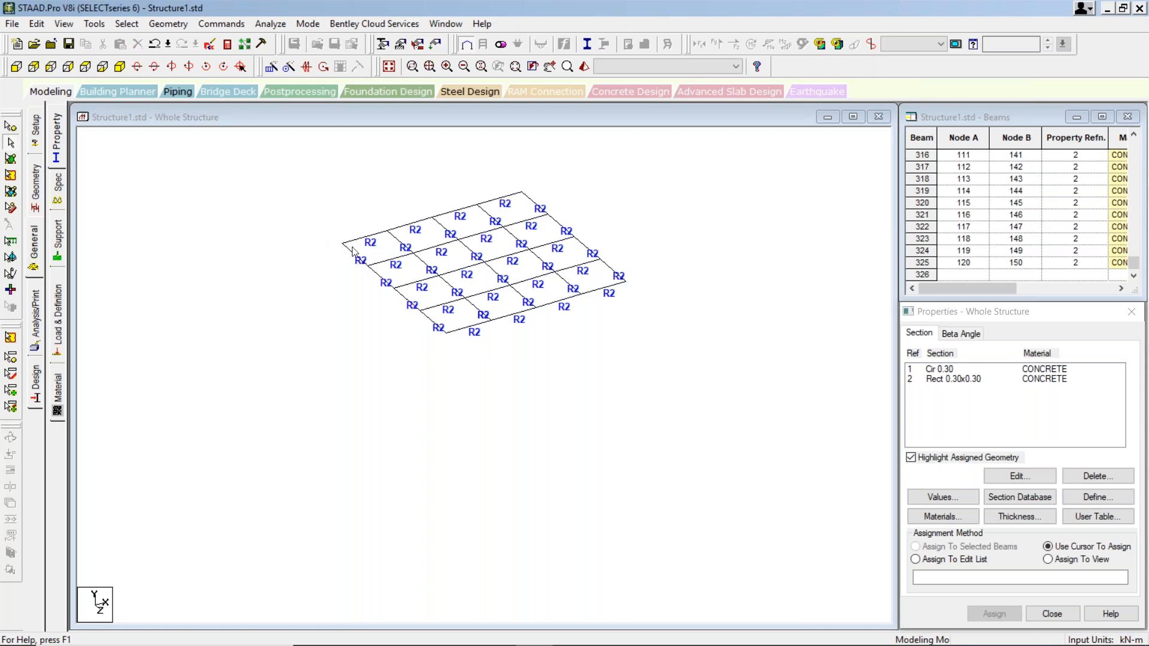
- Select three rear edge beams of the isolated floor, switch to its left edge beams, and clear the selection
left_click(375, 235)
left_click(417, 223, "ctrl")
left_click(448, 215, "ctrl")
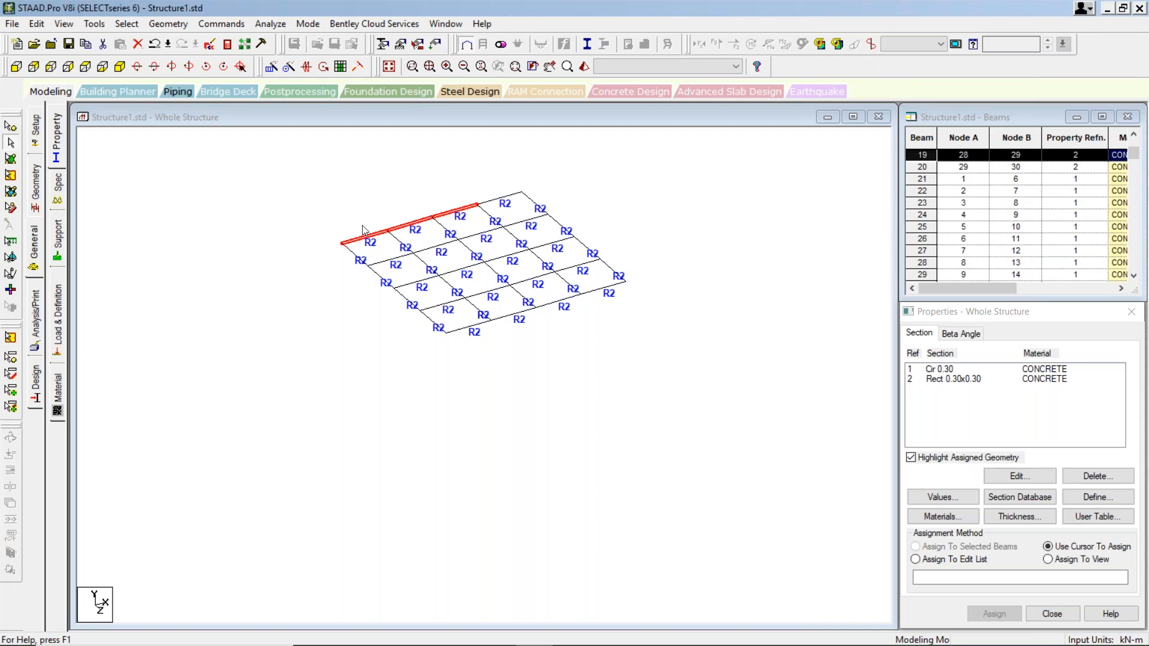
left_click(371, 273)
left_click(360, 257)
left_click(386, 280)
left_click(426, 317)
left_click(358, 329)
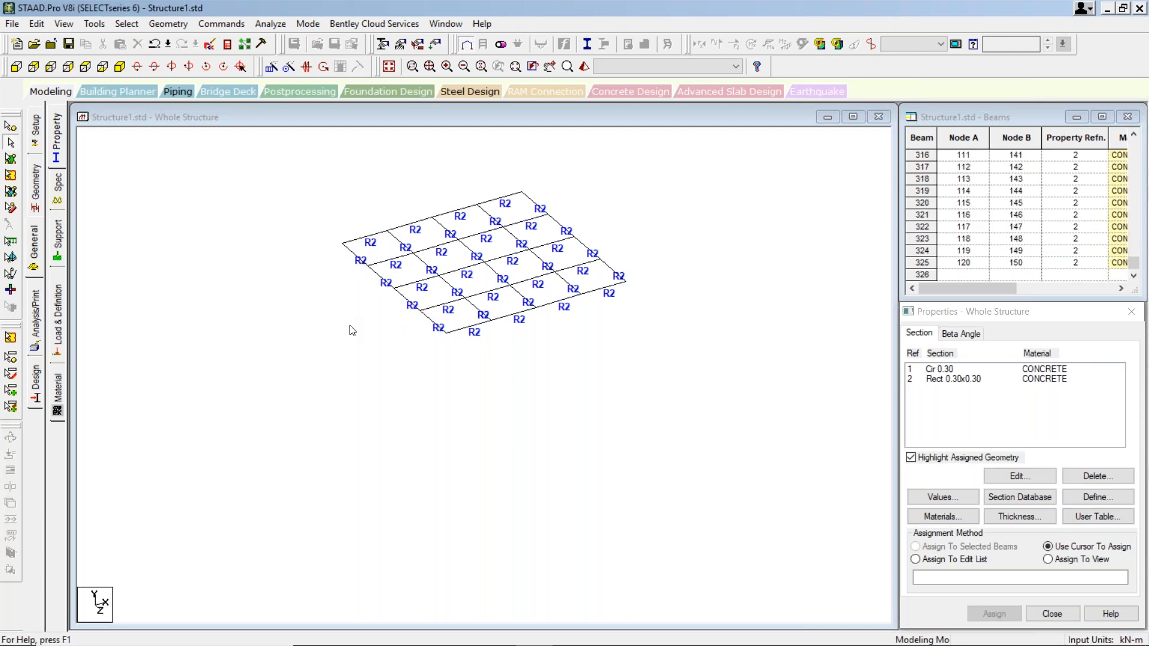
- Select all beams of the isolated top floor that are parallel to the X axis
left_click(123, 24)
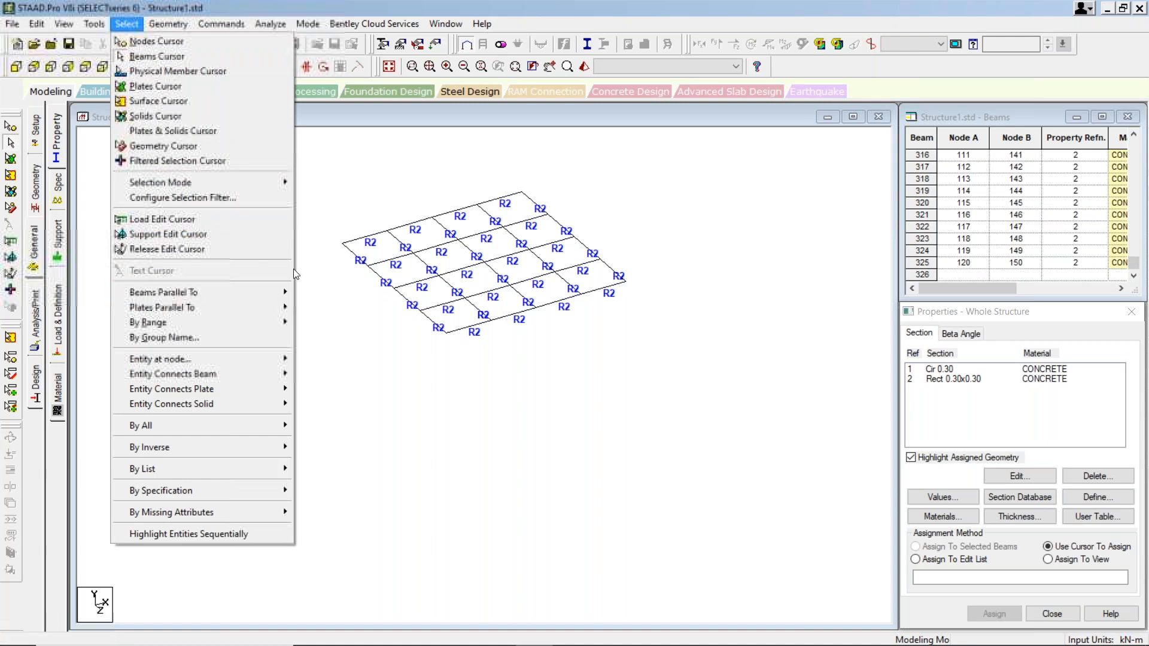
mouse_move(280, 292)
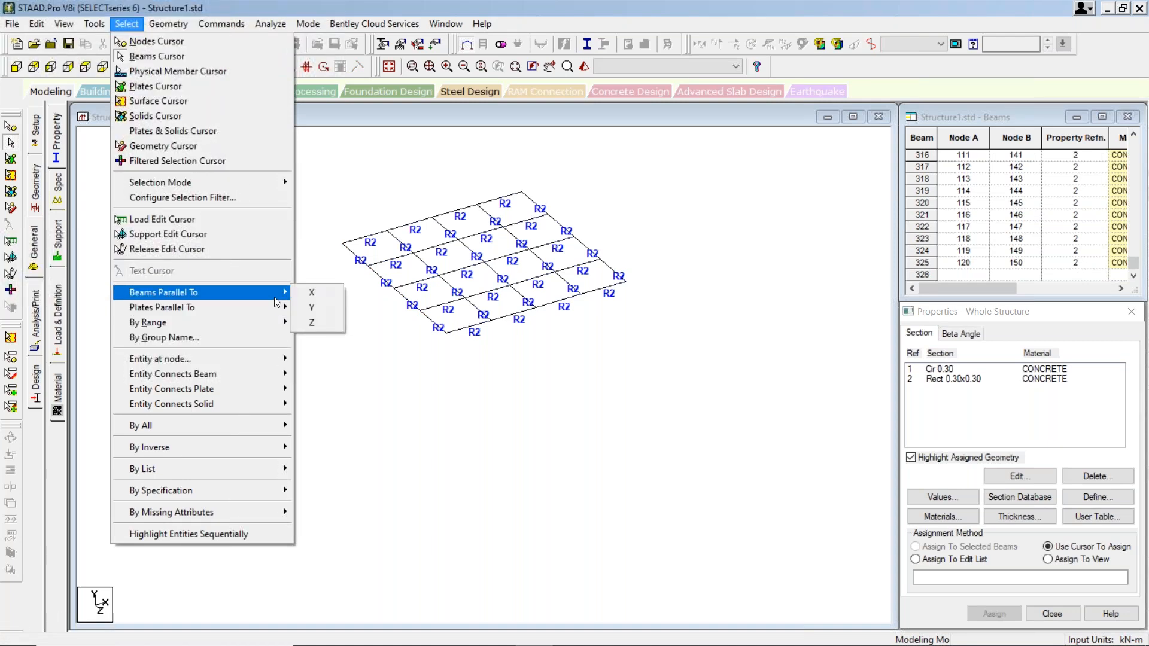
left_click(312, 292)
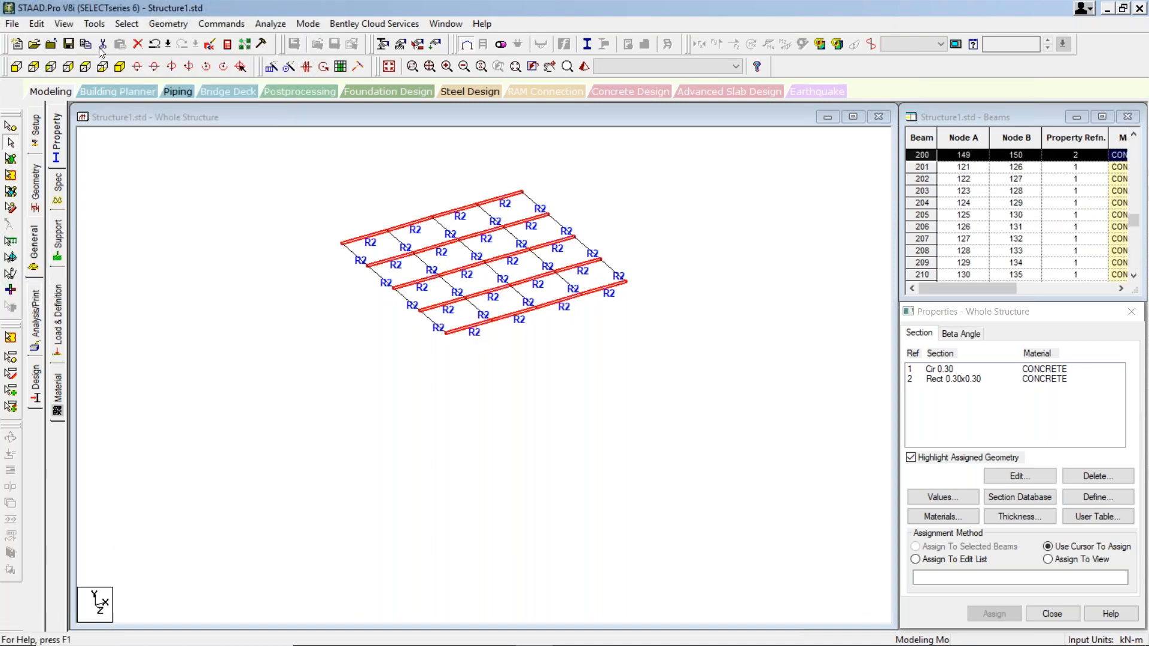
- Add the isolated floor's beams parallel to the Z axis to the selection, clear it, and display the whole structure again
left_click(121, 25)
mouse_move(275, 293)
left_click(316, 326)
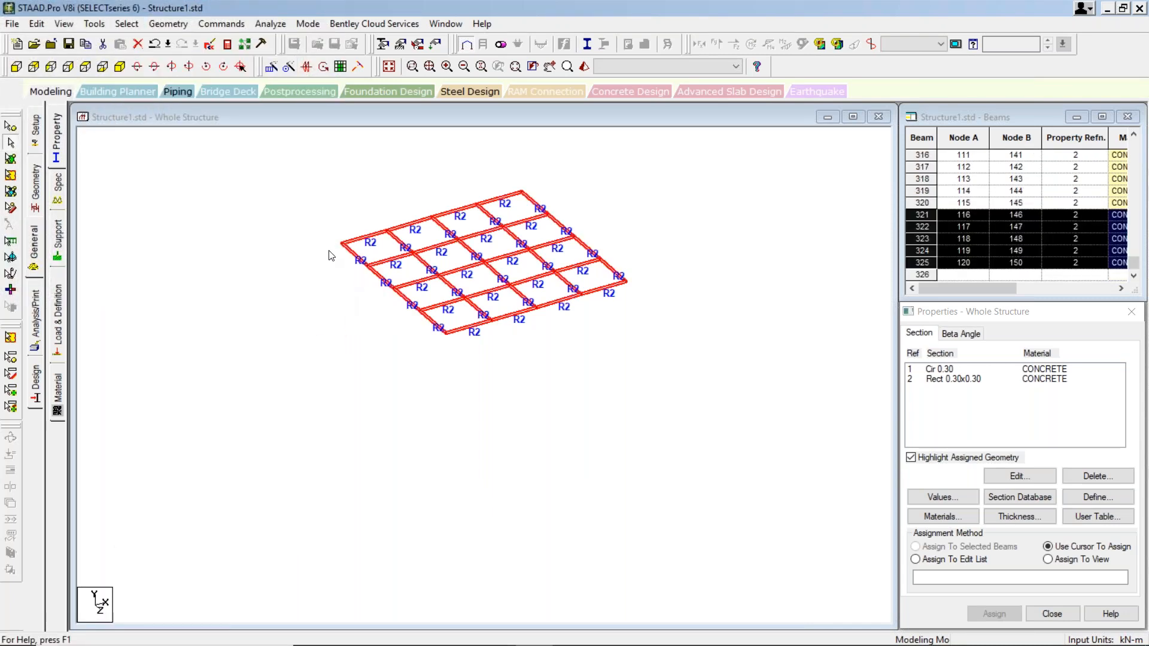
left_click(323, 295)
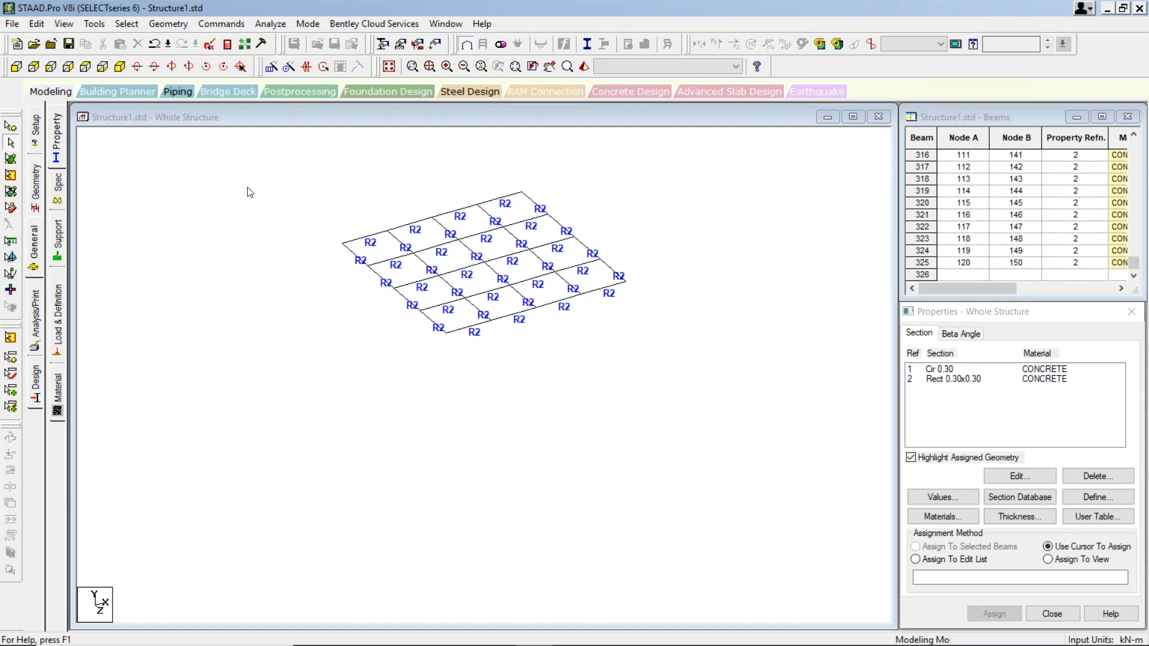
left_click(383, 71)
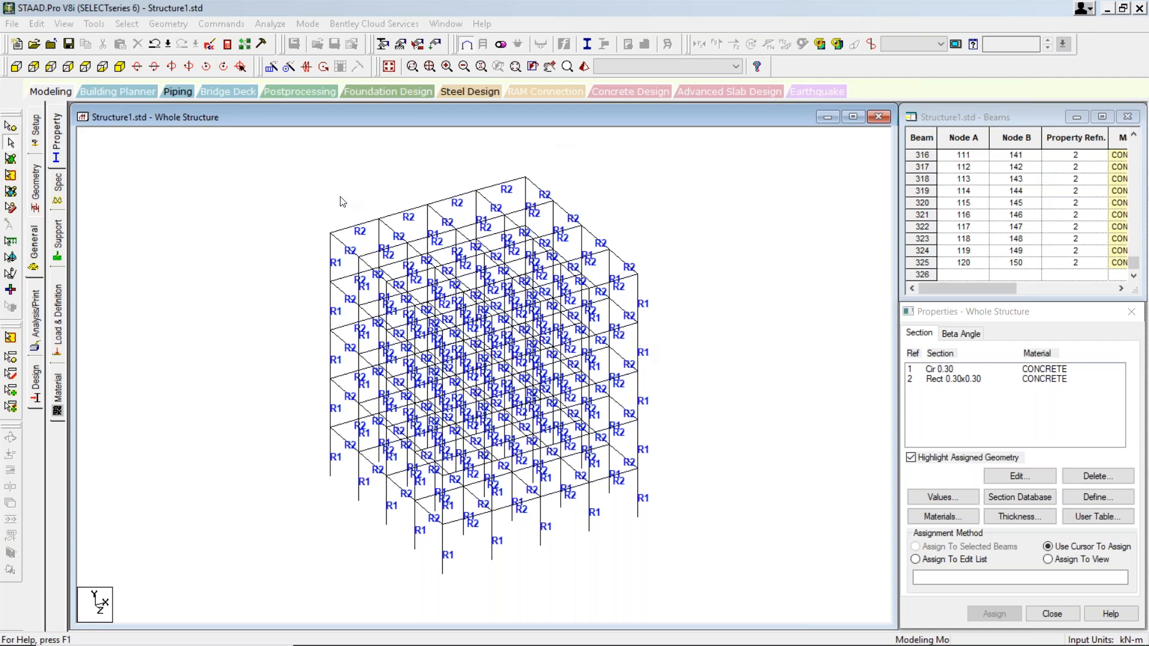
left_click(288, 197)
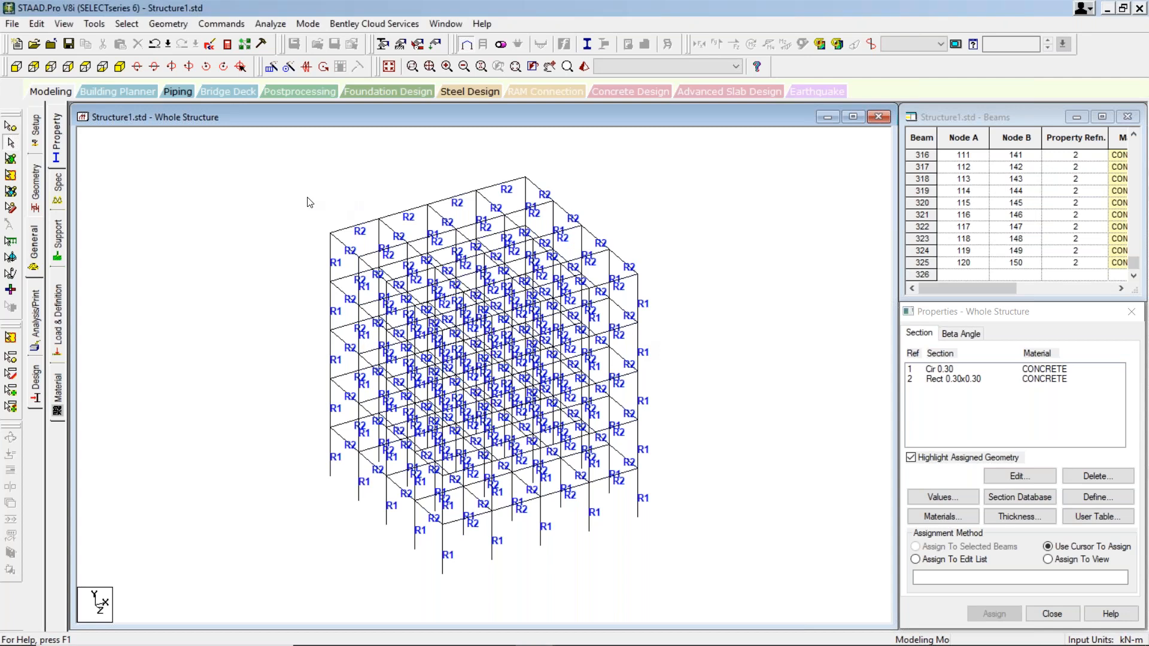
- Generate a 12 x 15 x 12 m Bay Frame with 4, 5 and 4 bays in the Structure Wizard, and close it without transferring the model
left_click(186, 23)
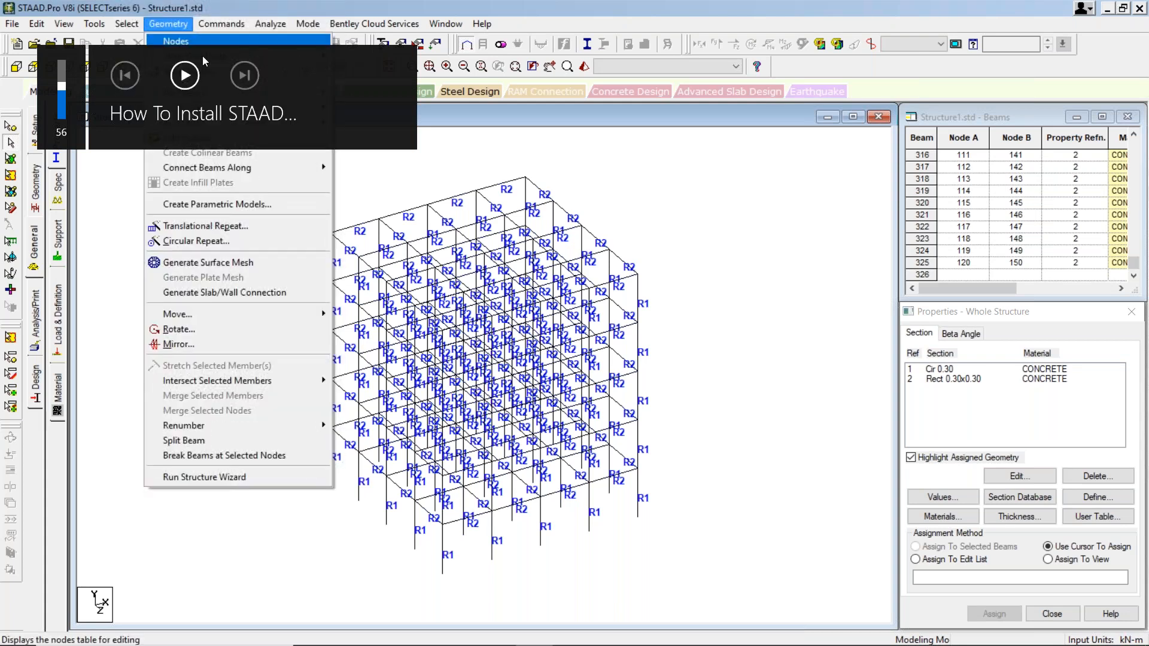
left_click(266, 479)
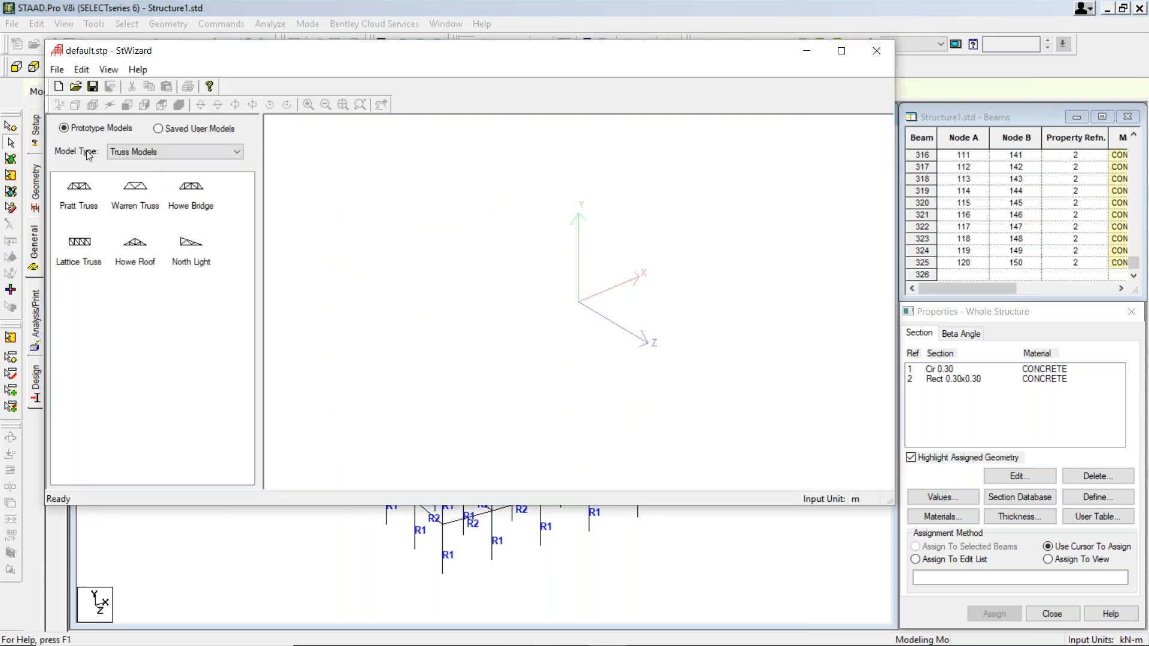
left_click(144, 151)
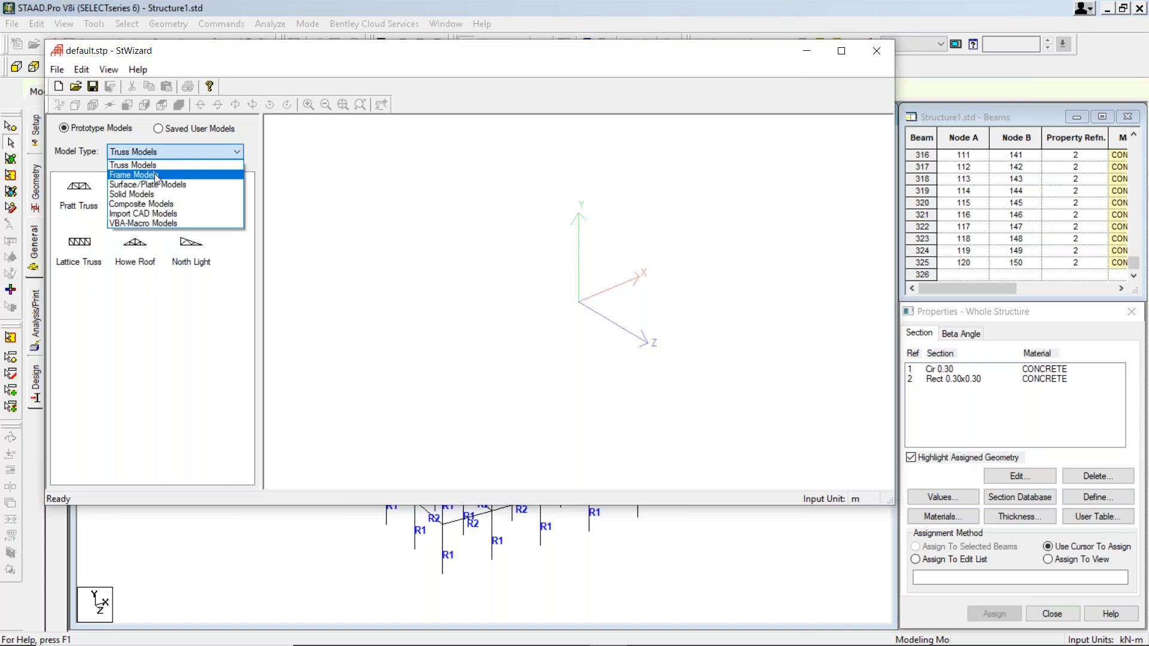
left_click(157, 176)
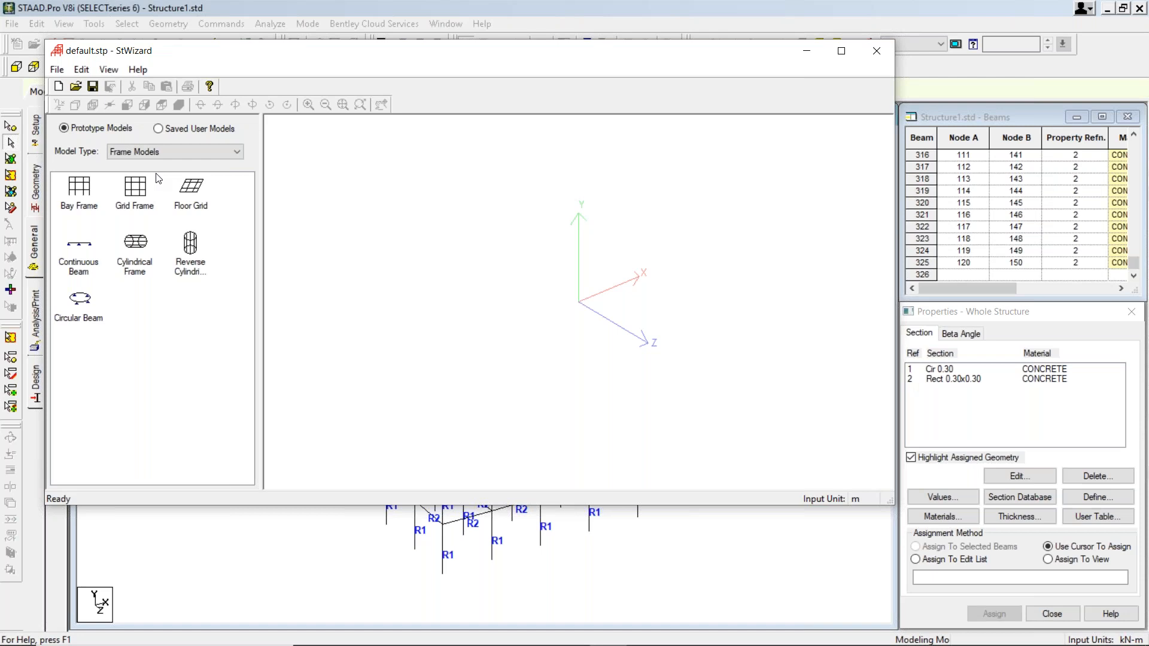
left_click(86, 190)
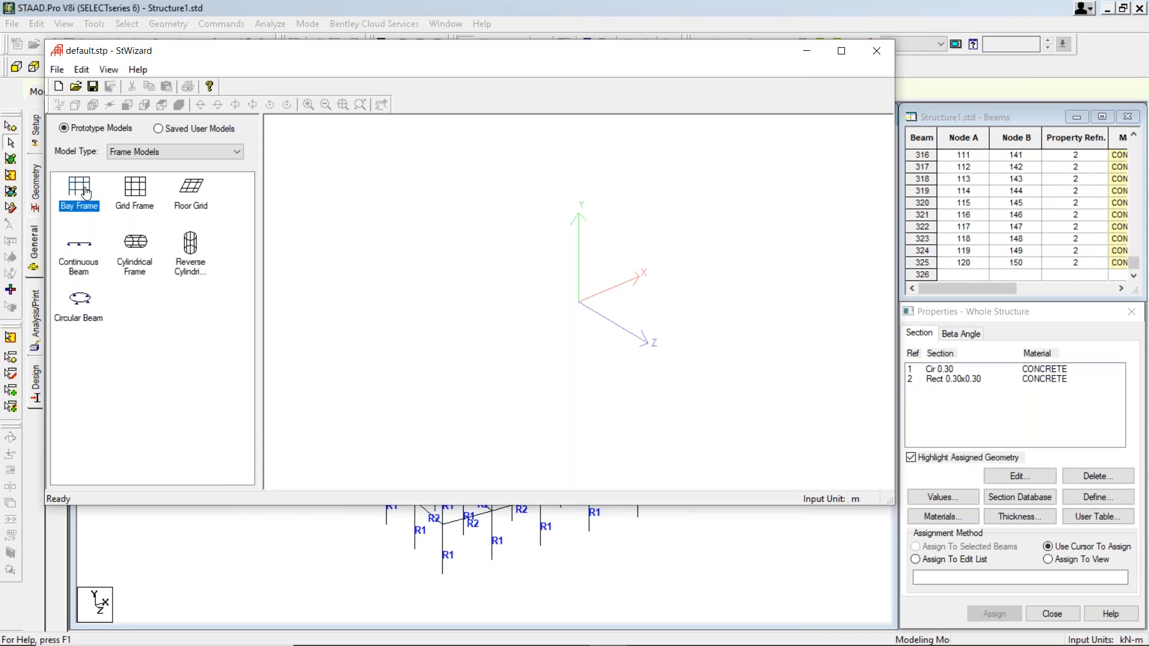
double_click(86, 190)
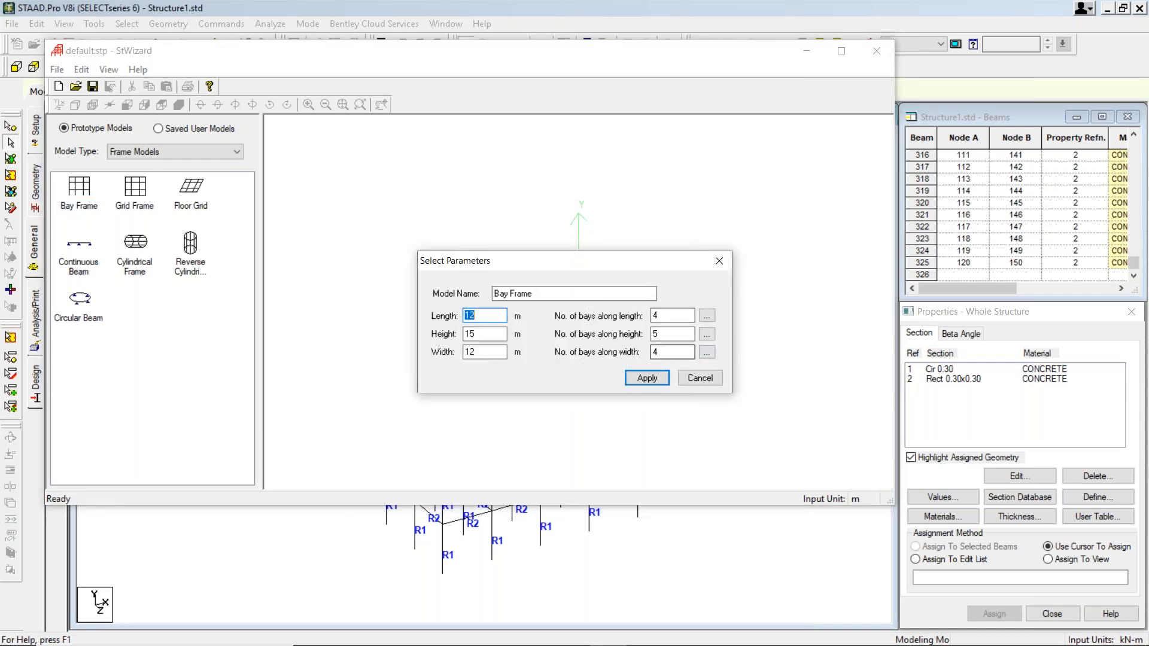
left_click(647, 378)
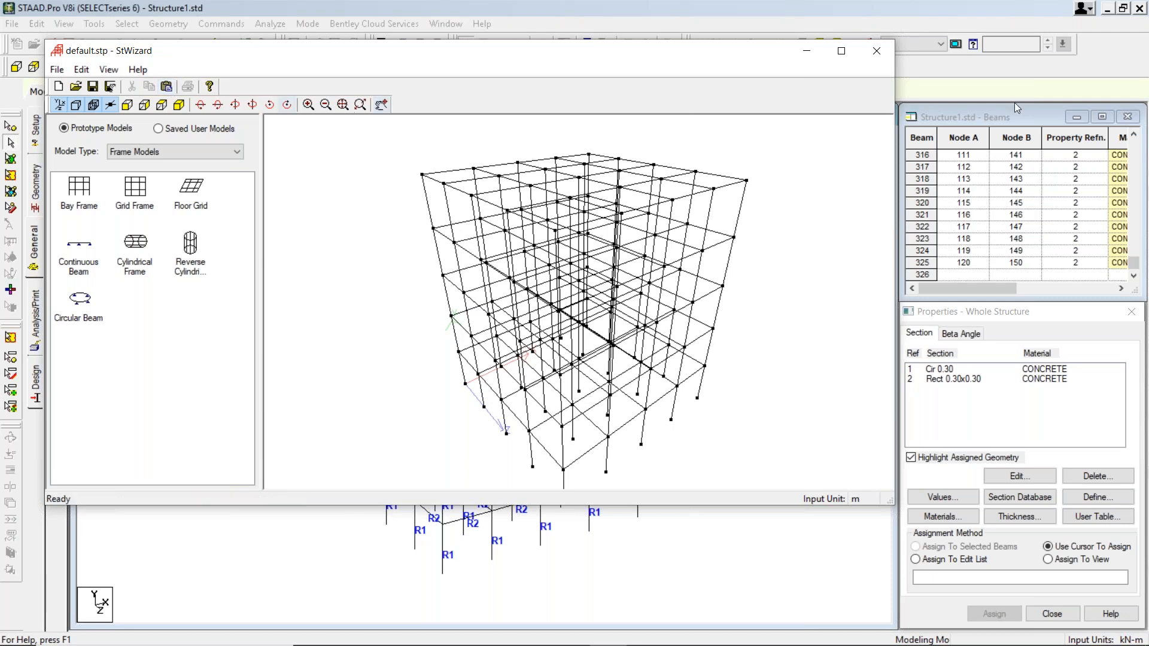
left_click(875, 53)
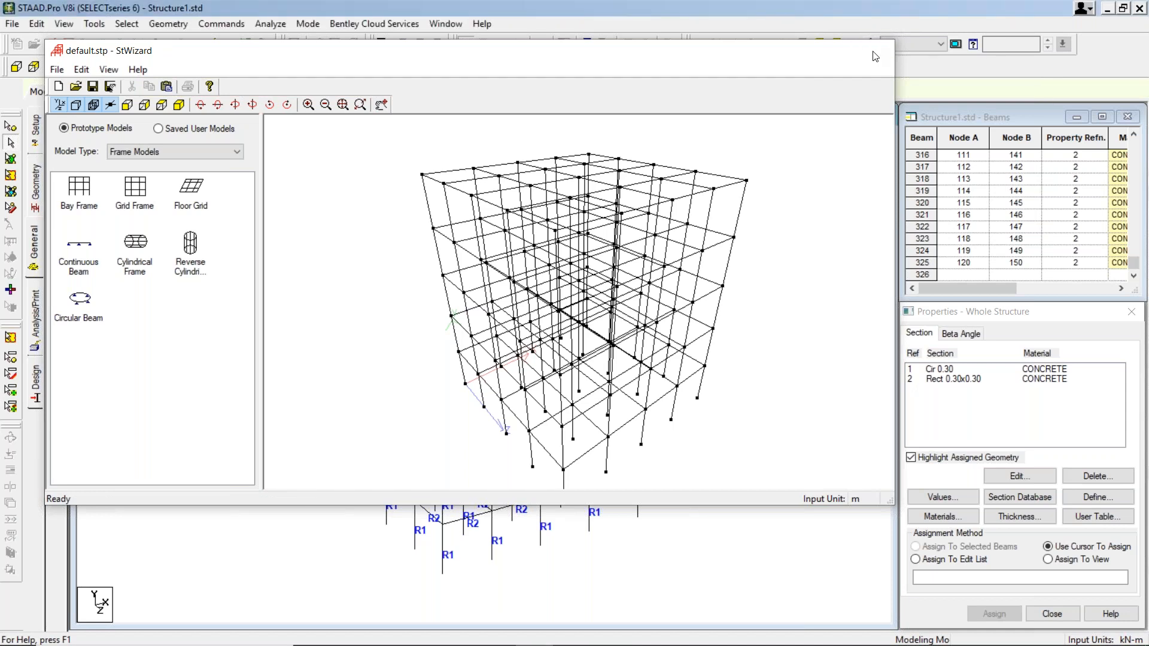
left_click(690, 363)
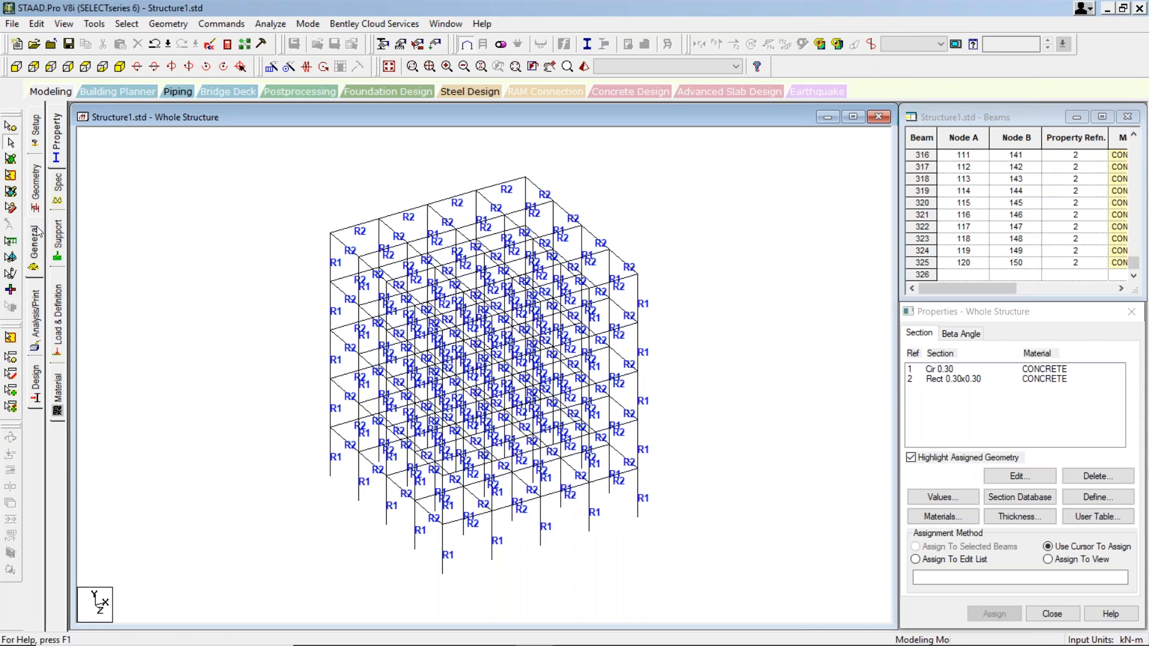
- Examine the beam and column shapes from several angles in a 3D rendered view, close it, and decline the auto save
left_click(40, 245)
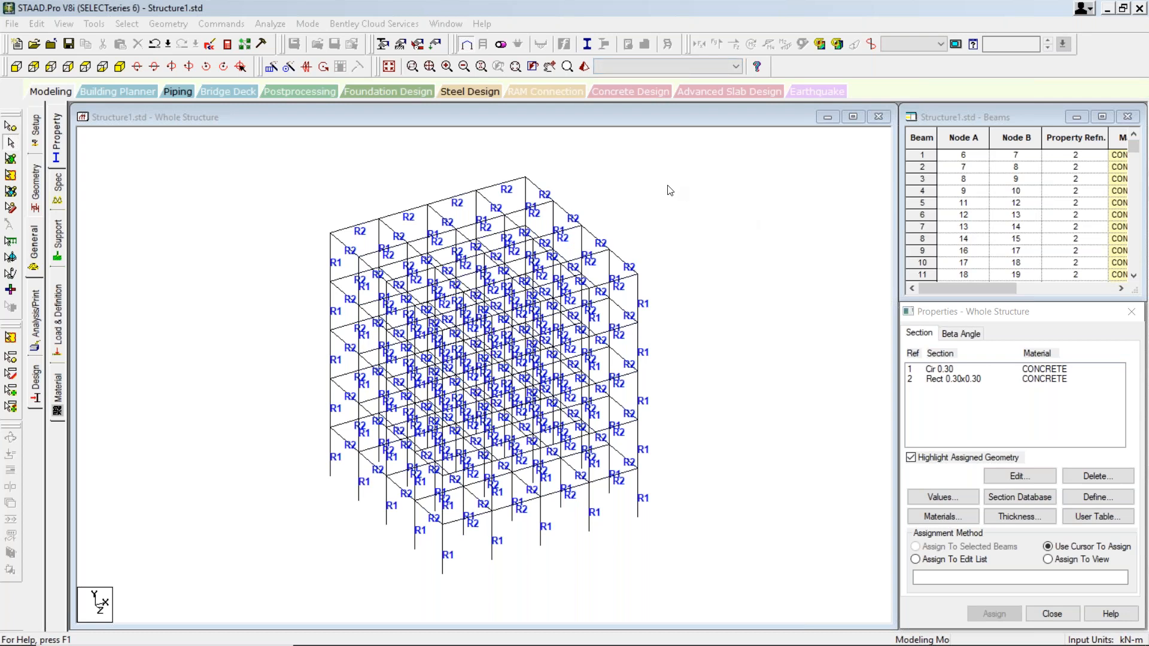
left_click(586, 68)
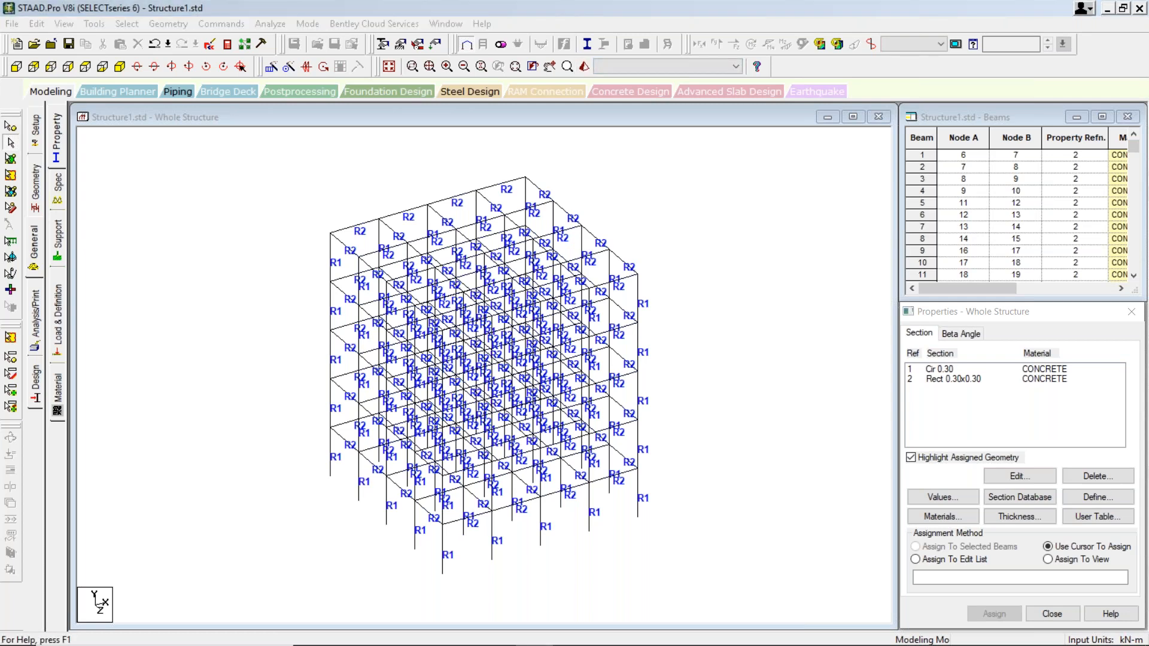
left_click_drag(661, 347, 346, 345)
left_click_drag(618, 331, 635, 297)
left_click_drag(606, 337, 382, 269)
scroll(381, 245, "up", 5)
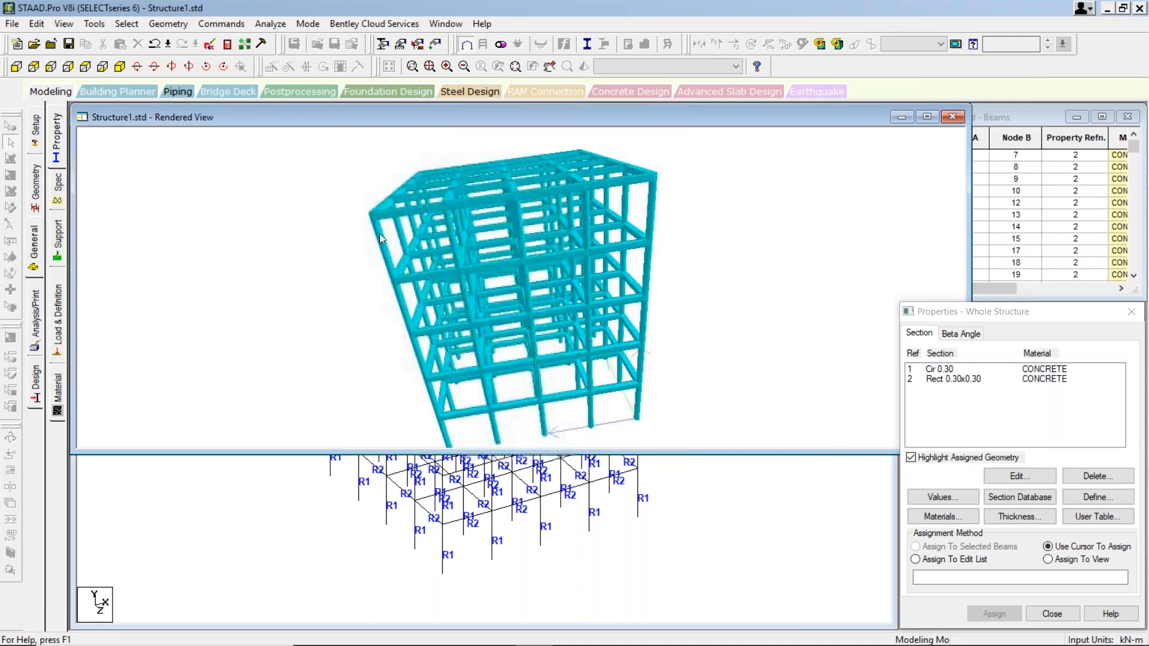
scroll(360, 186, "up", 6)
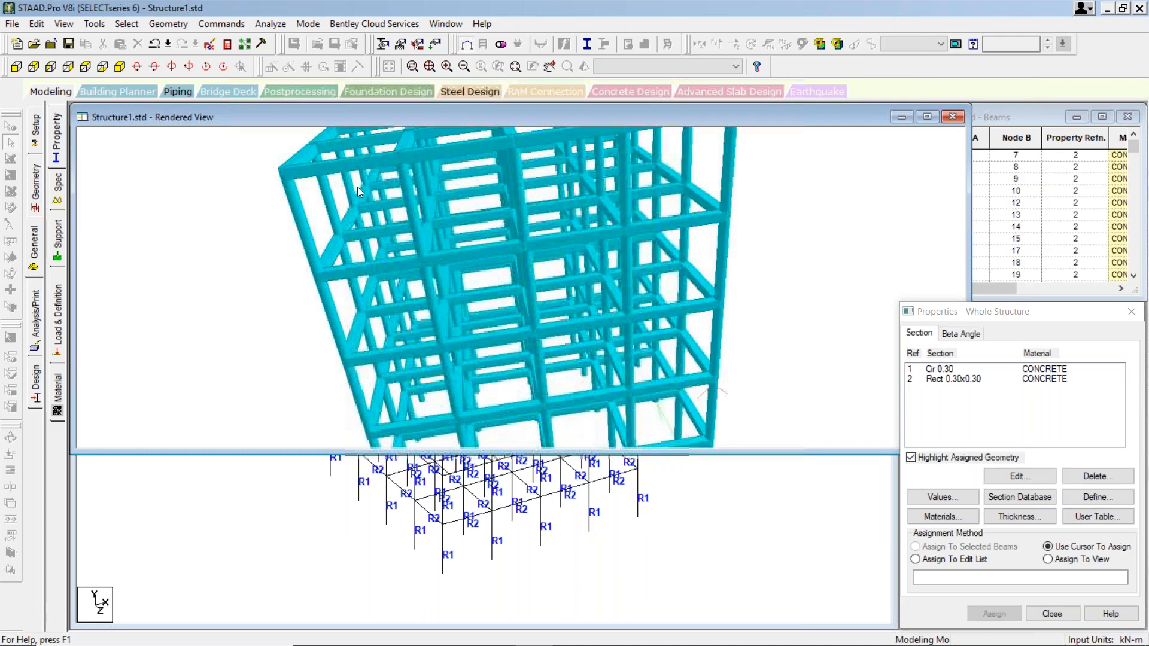
left_click_drag(260, 195, 155, 308)
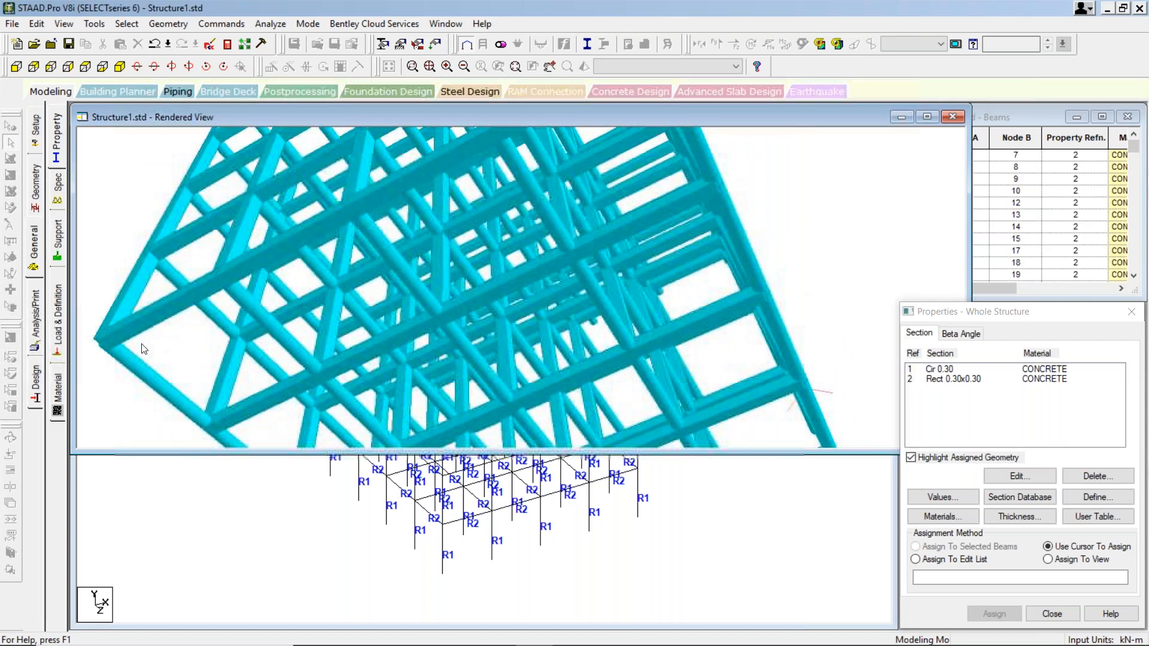
scroll(165, 344, "up", 6)
left_click_drag(160, 263, 250, 259)
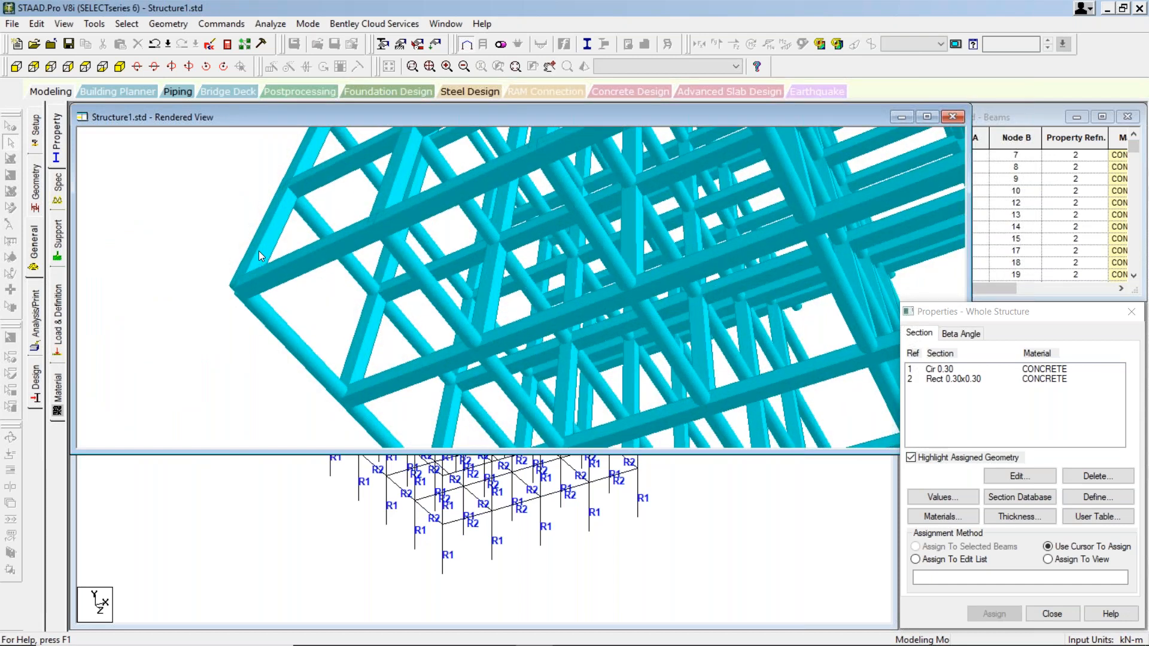
mouse_move(279, 249)
left_mouse_down()
mouse_move(288, 257)
mouse_move(275, 249)
left_mouse_up()
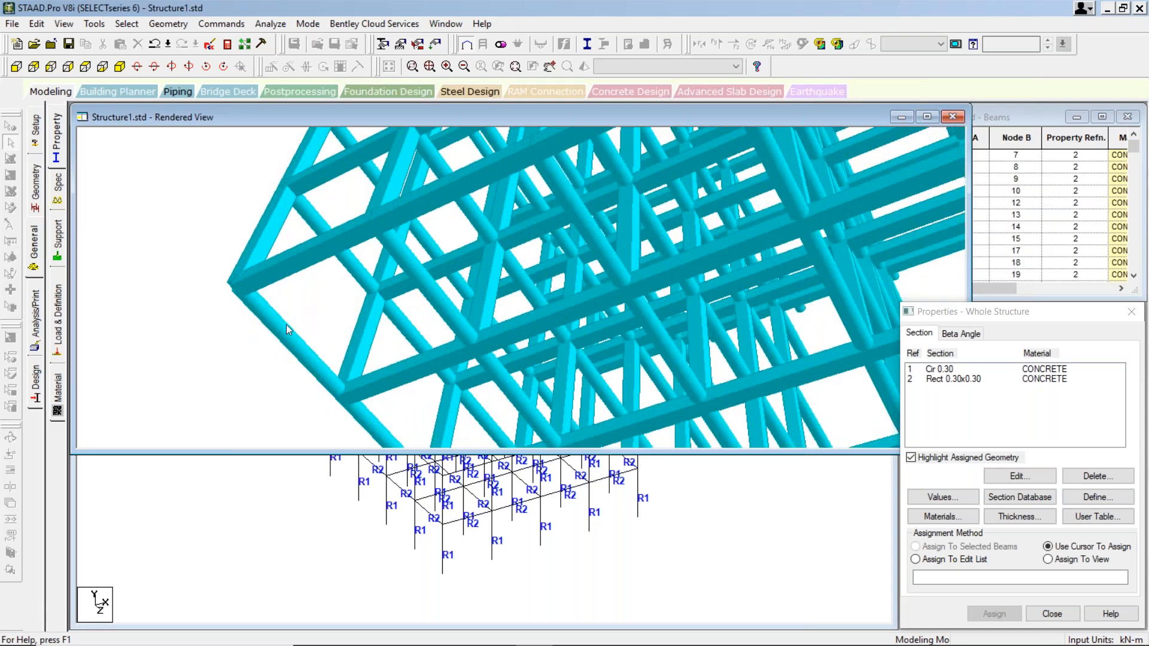
left_click_drag(286, 325, 317, 315)
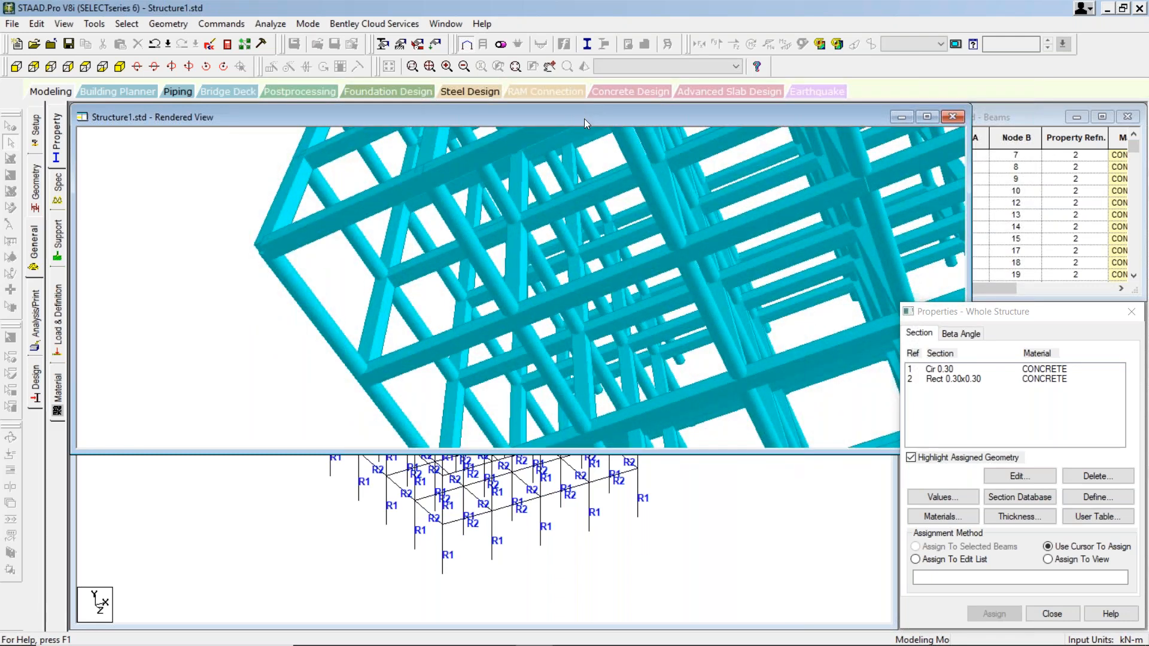
left_click_drag(576, 119, 268, 170)
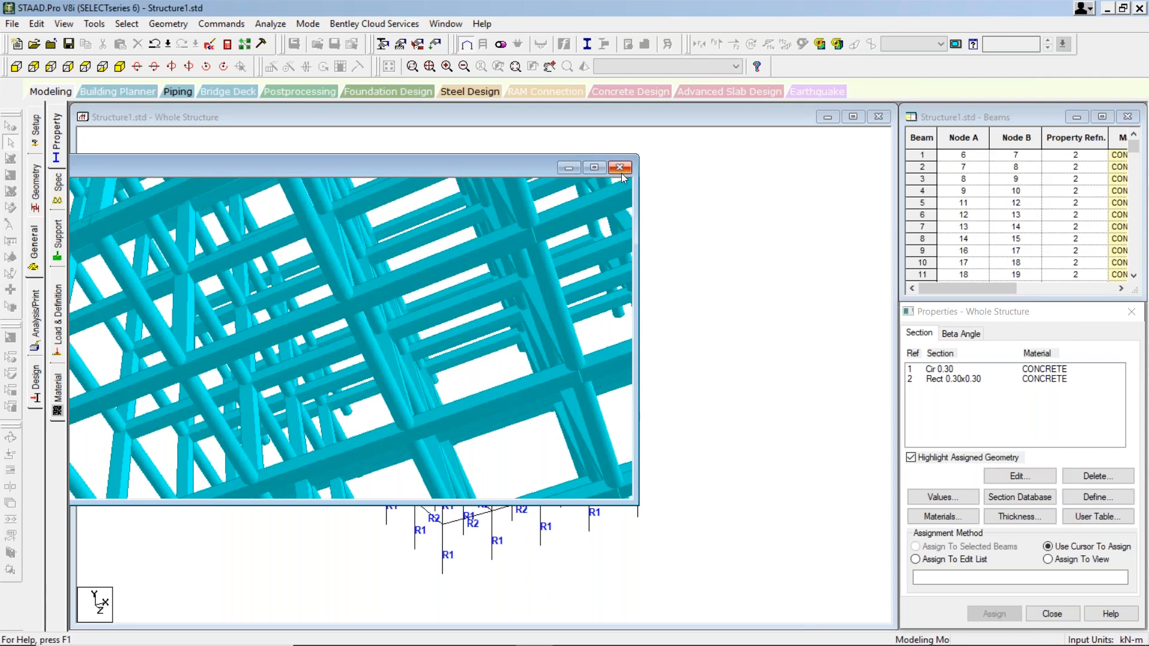
left_click(620, 168)
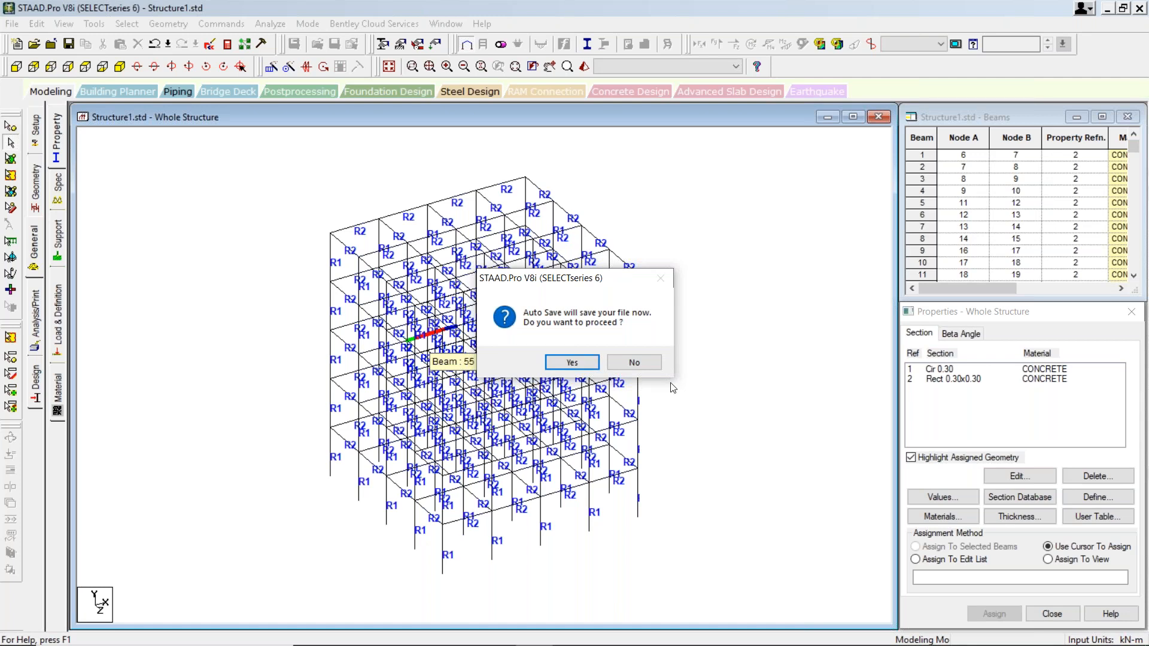
left_click(635, 362)
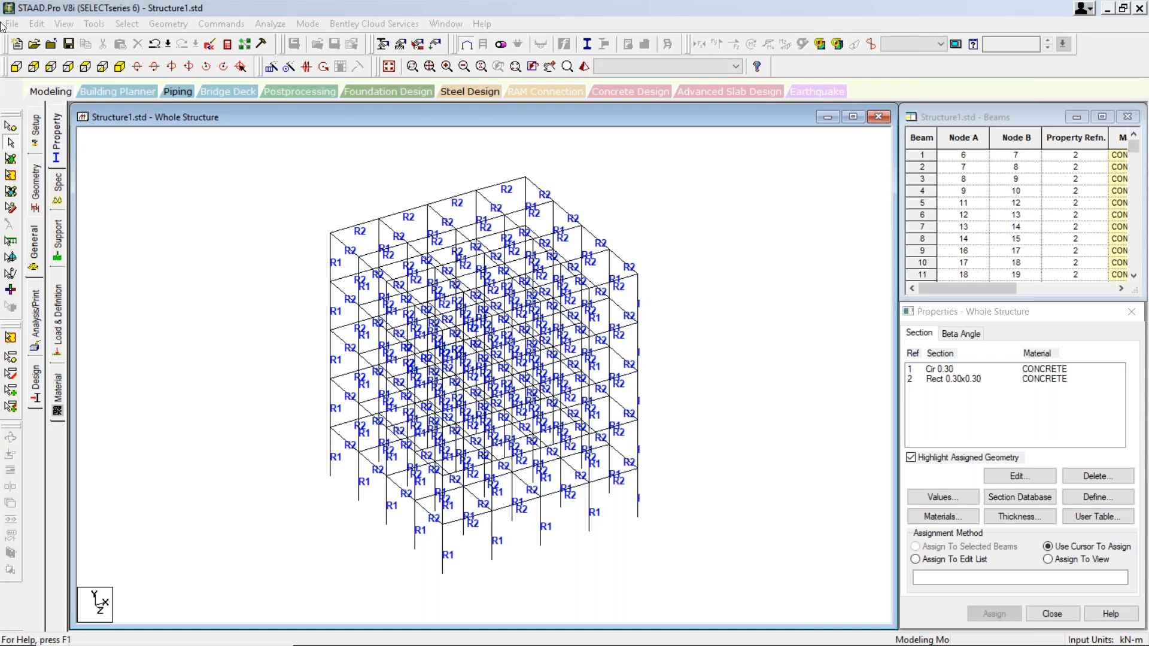
- Assign the Rect 0.30x0.30 concrete section to all columns parallel to the Y axis, and clear the selection
left_click(126, 24)
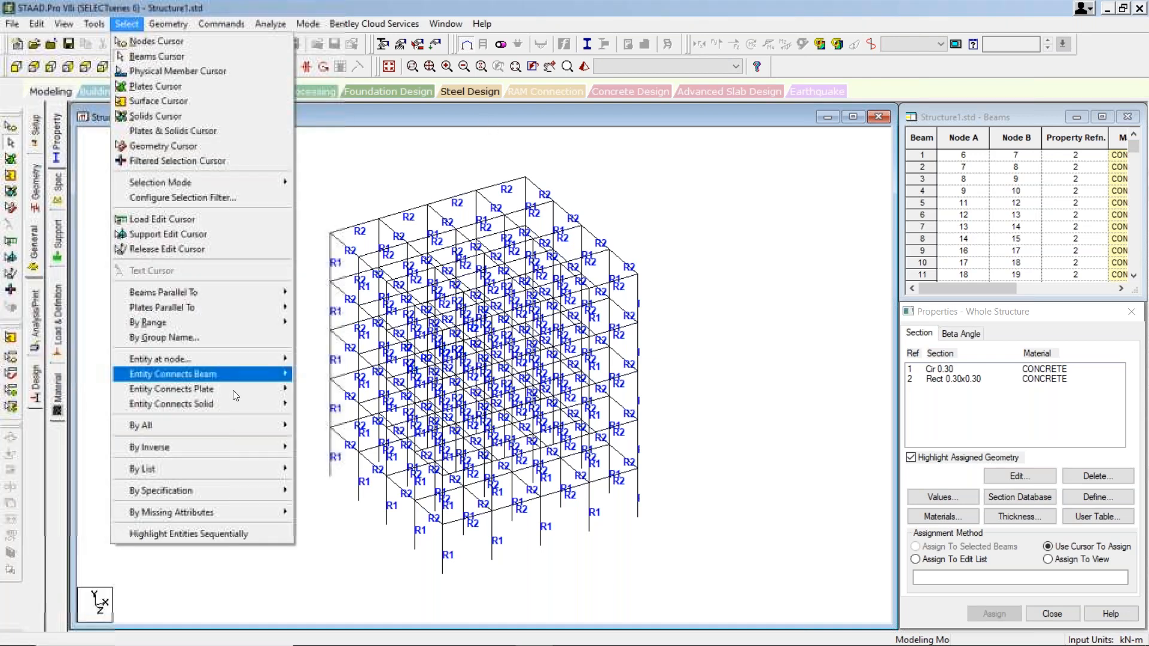
mouse_move(268, 292)
left_click(312, 309)
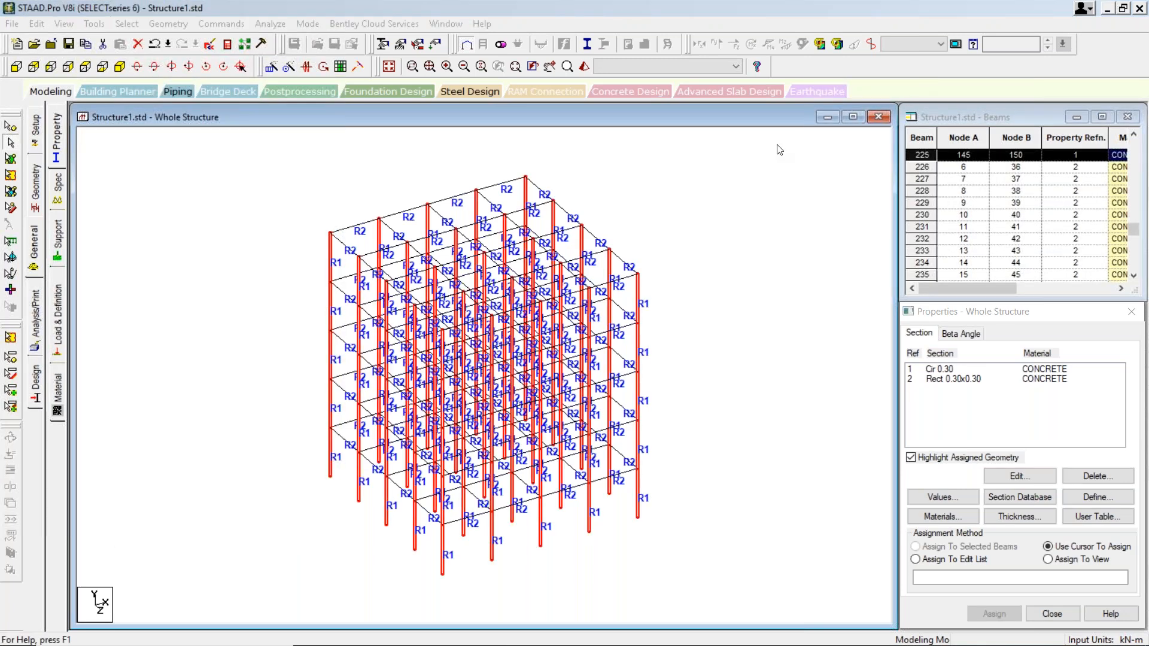
left_click(958, 380)
left_click(841, 376)
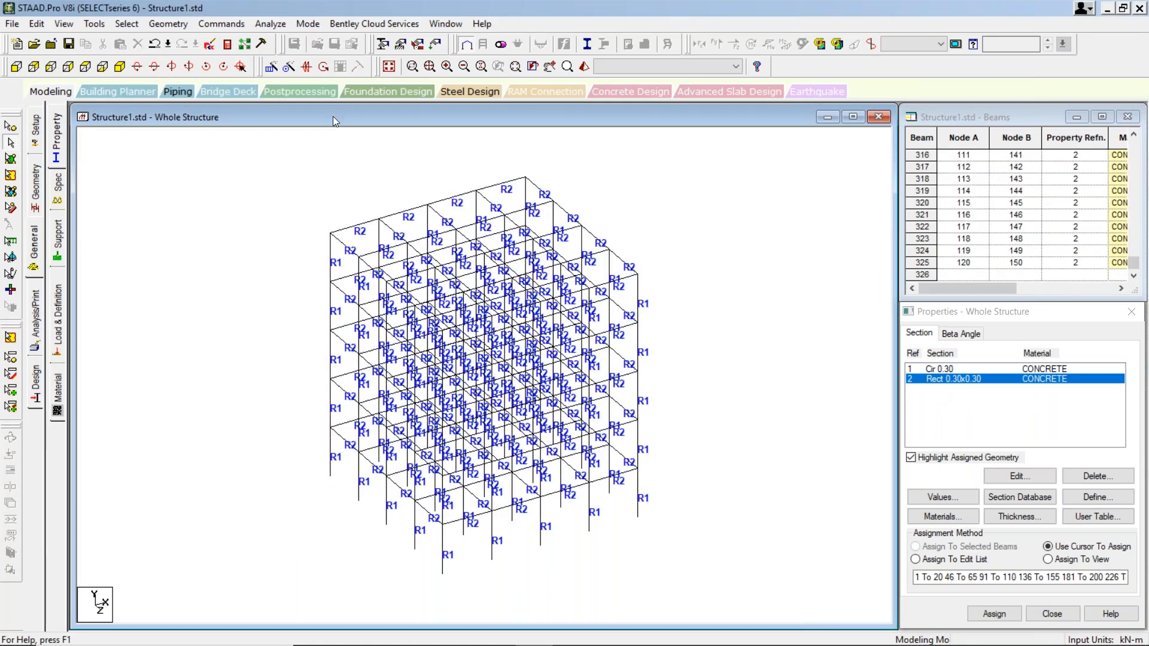
left_click(135, 27)
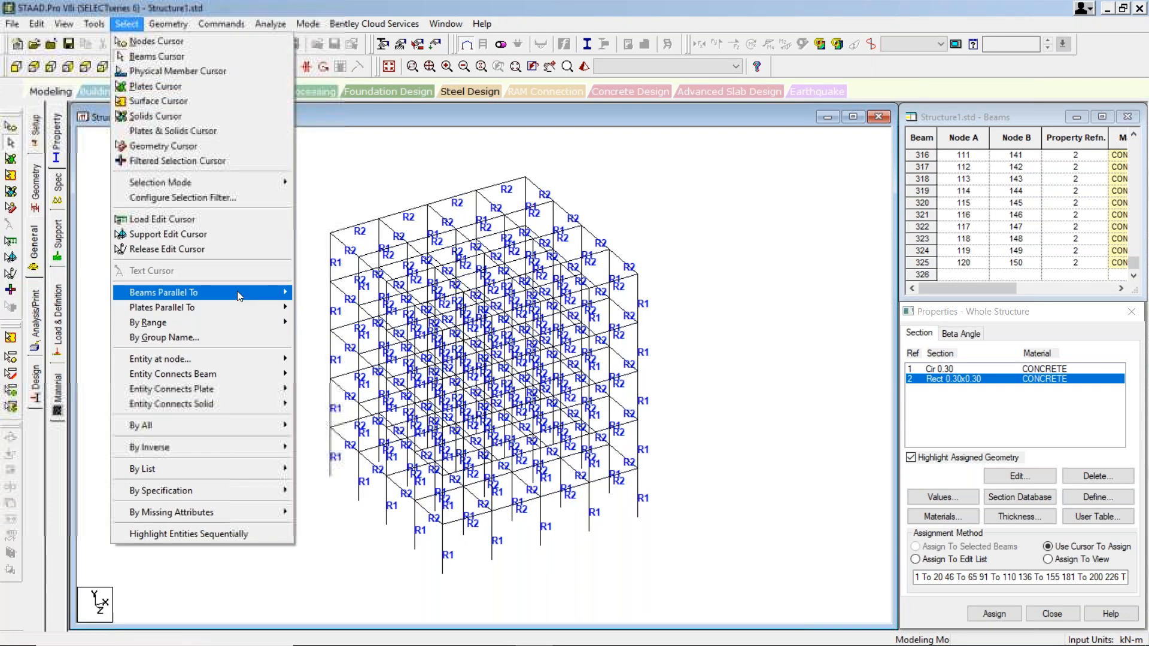
mouse_move(251, 292)
left_click(312, 309)
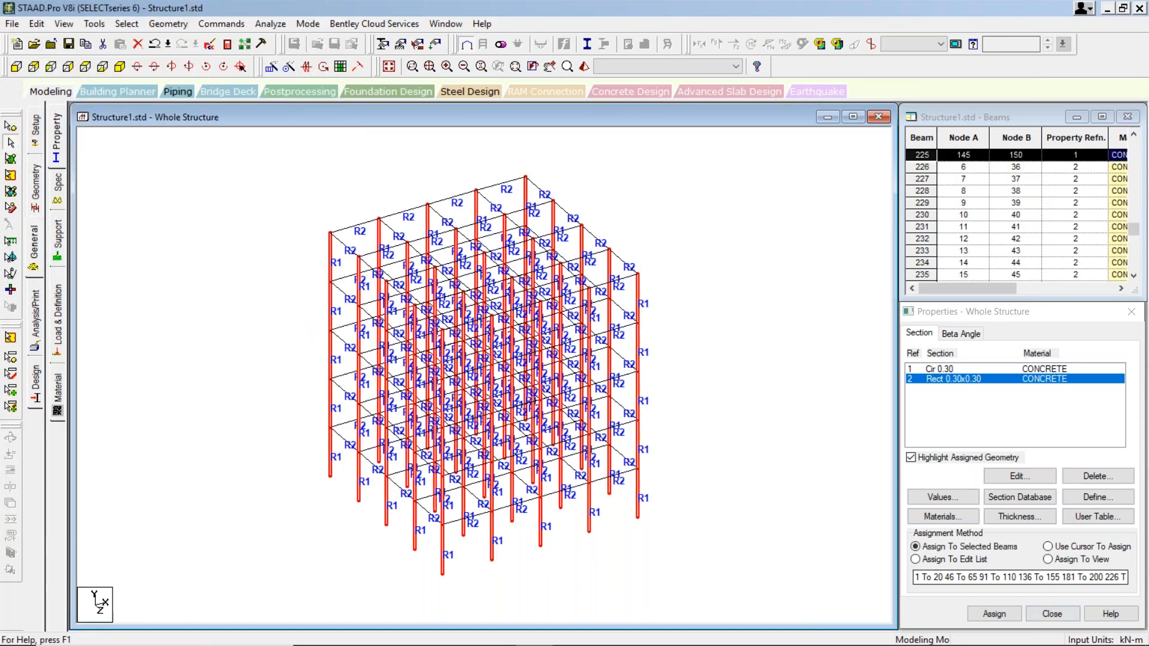
left_click(996, 614)
left_click(1036, 507)
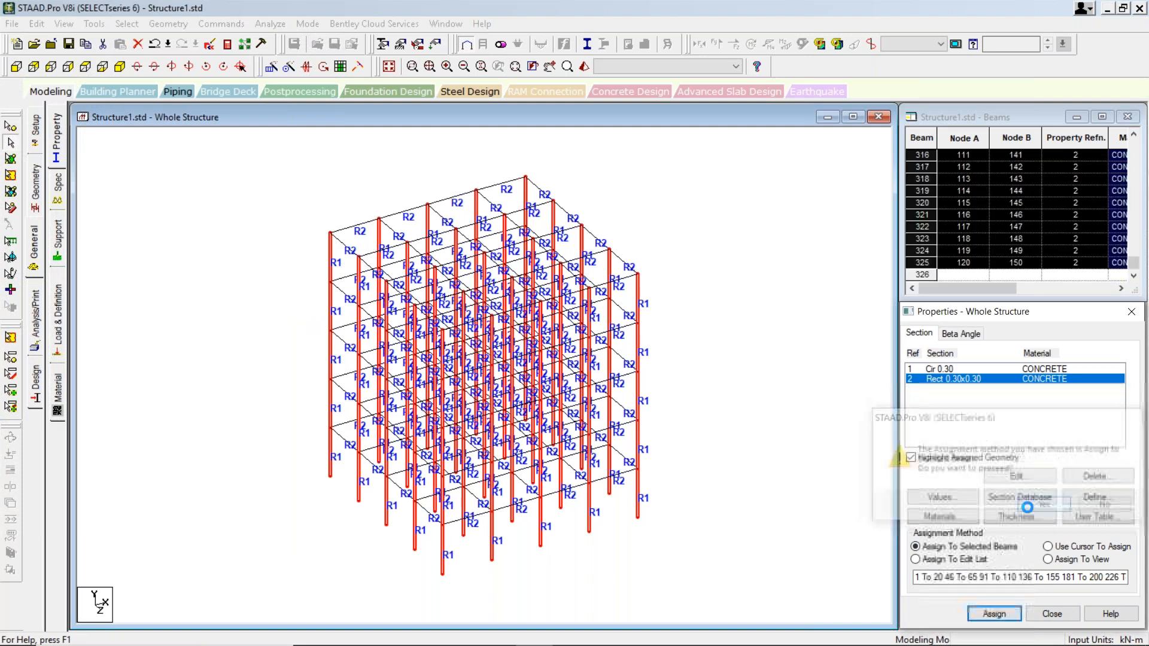
left_click(808, 374)
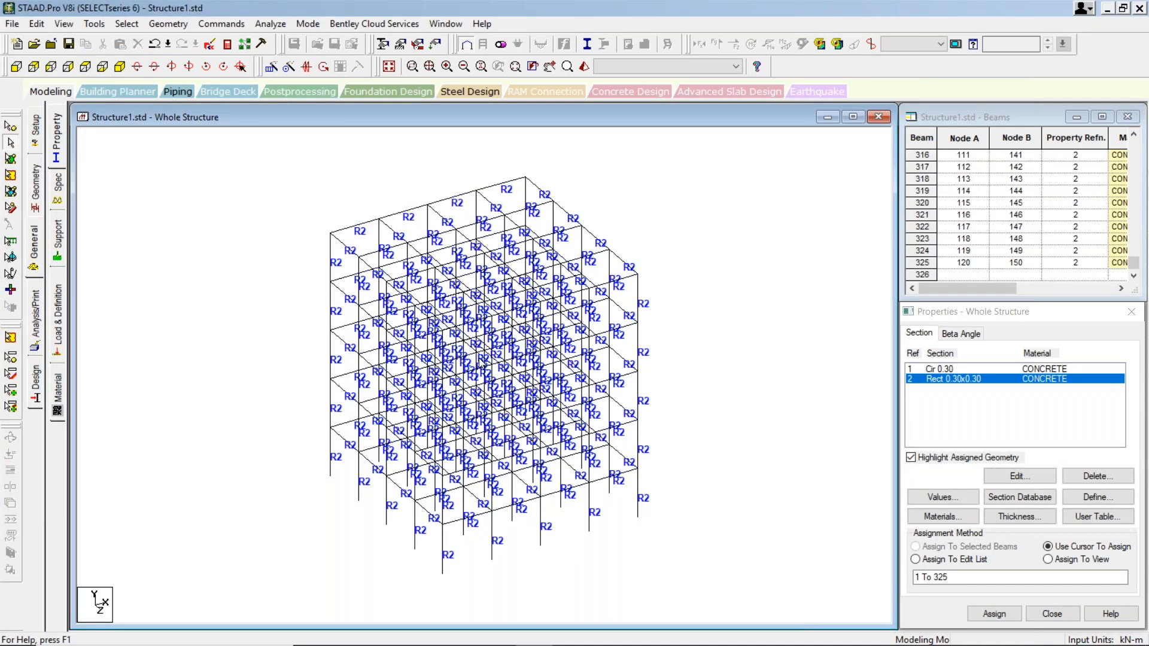
- Open a 3D rendered view of the whole structure and inspect the shape of its columns up close
middle_click_drag(479, 358, 626, 348)
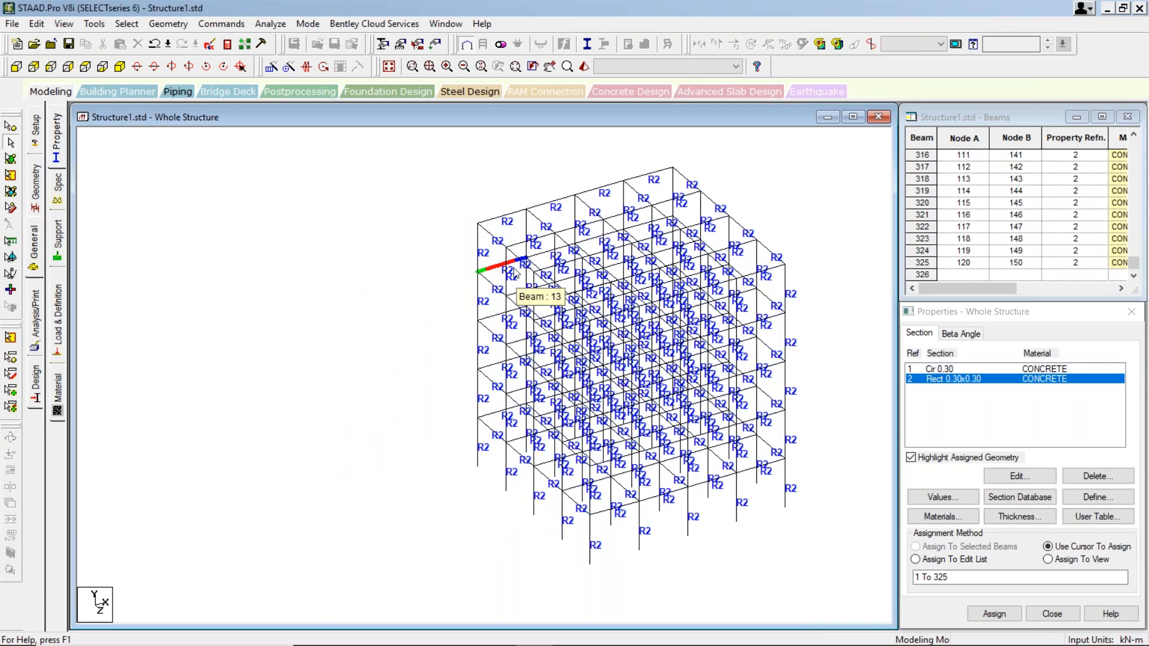
left_click(584, 66)
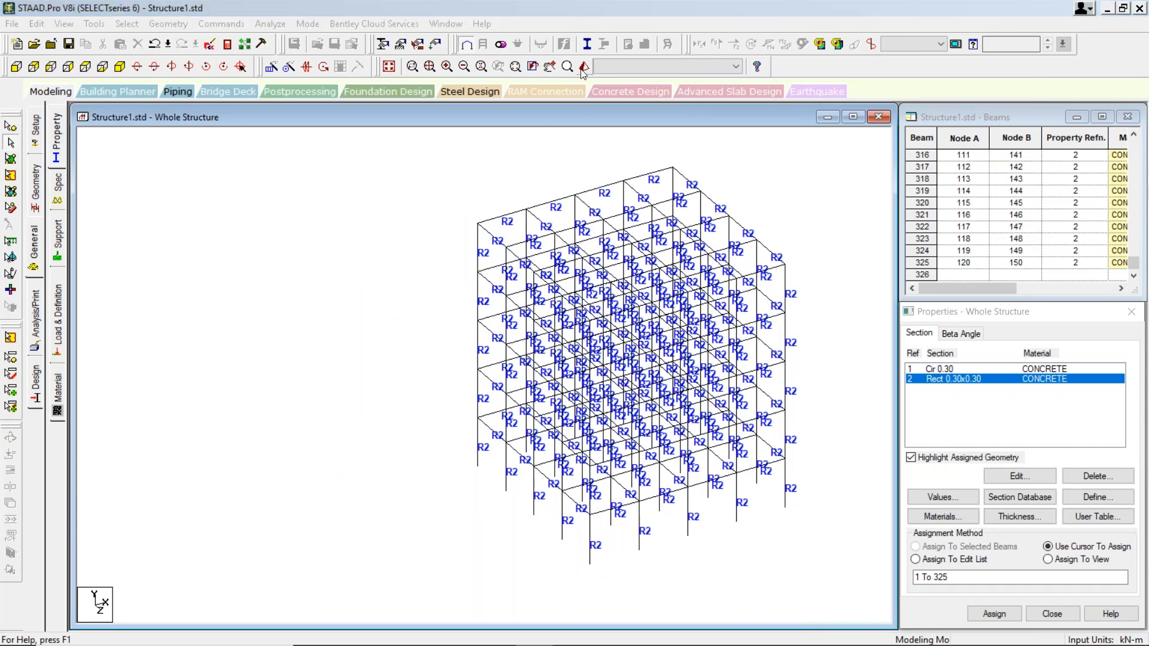
scroll(567, 248, "up", 5)
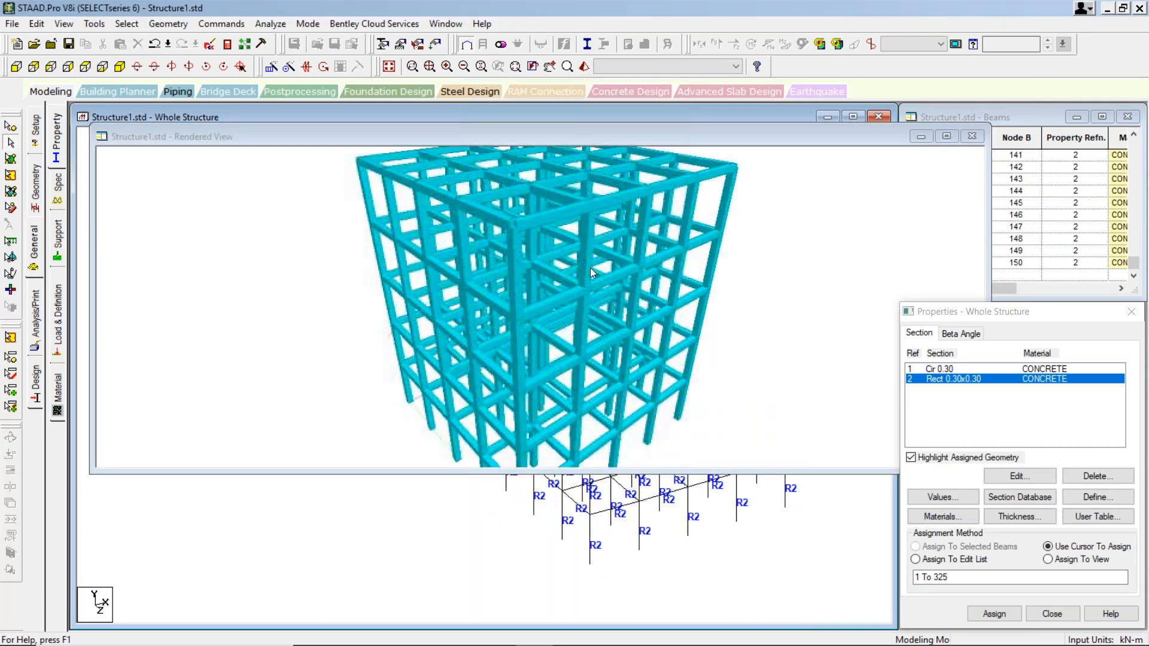
scroll(563, 243, "up", 2)
left_click(704, 139)
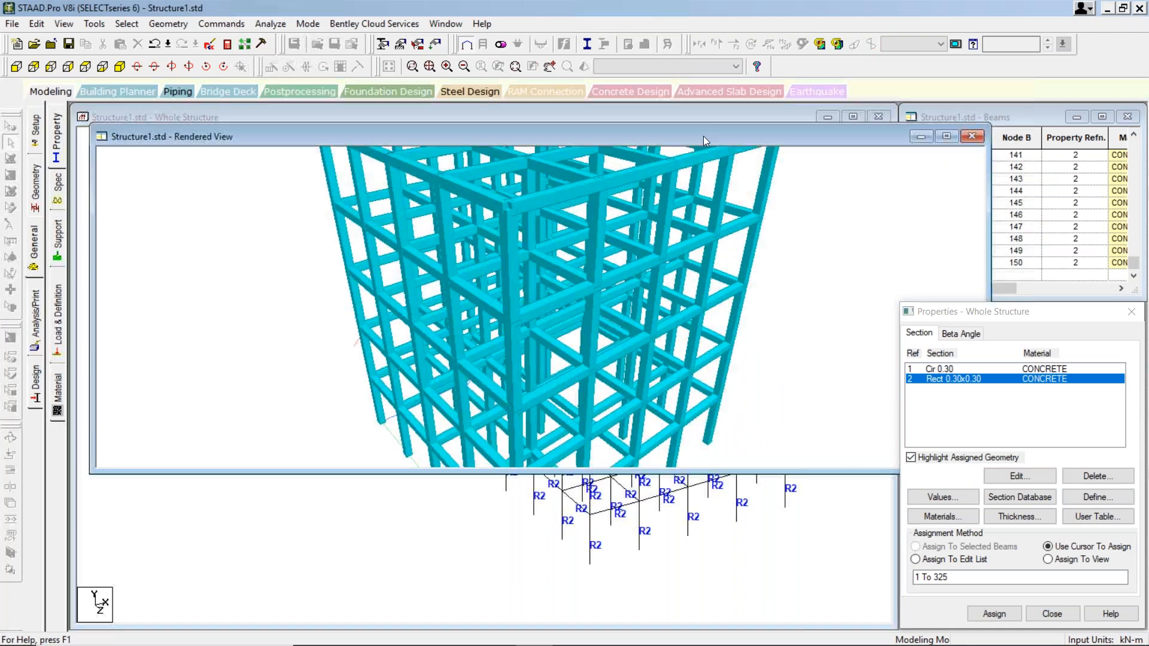
- Inspect the beams and columns up close from above in the rendered view, and close it
left_click_drag(706, 150, 850, 289)
scroll(850, 291, "up", 3)
scroll(850, 291, "down", 2)
scroll(851, 290, "up", 2)
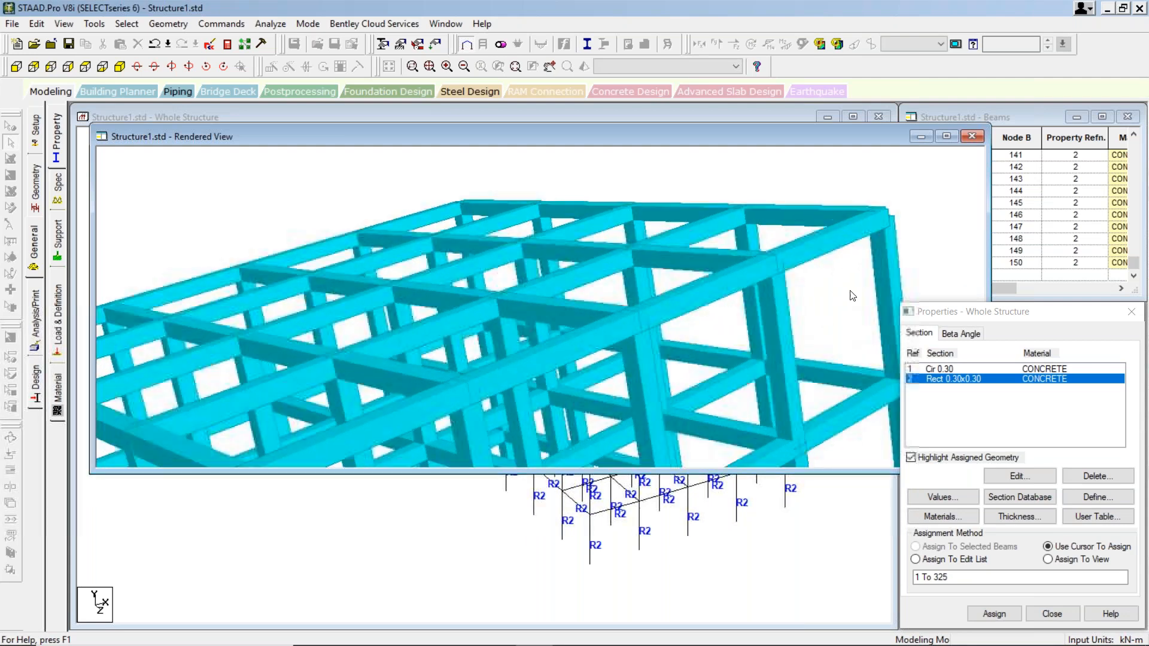
scroll(881, 264, "down", 3)
scroll(816, 262, "up", 4)
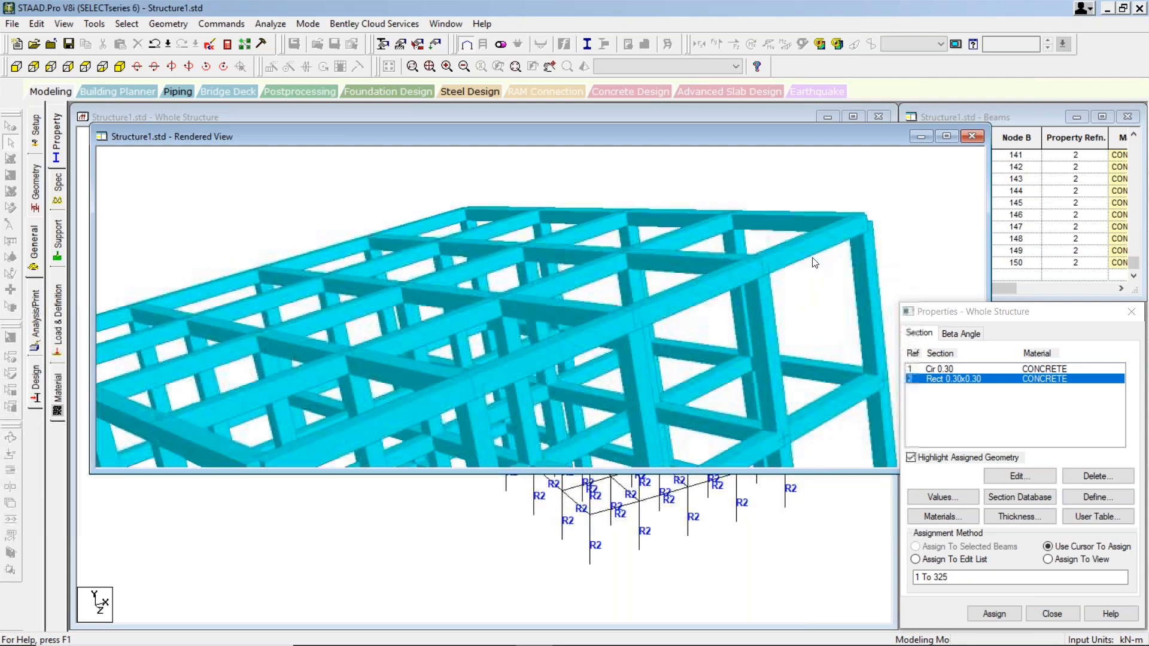
scroll(817, 264, "down", 3)
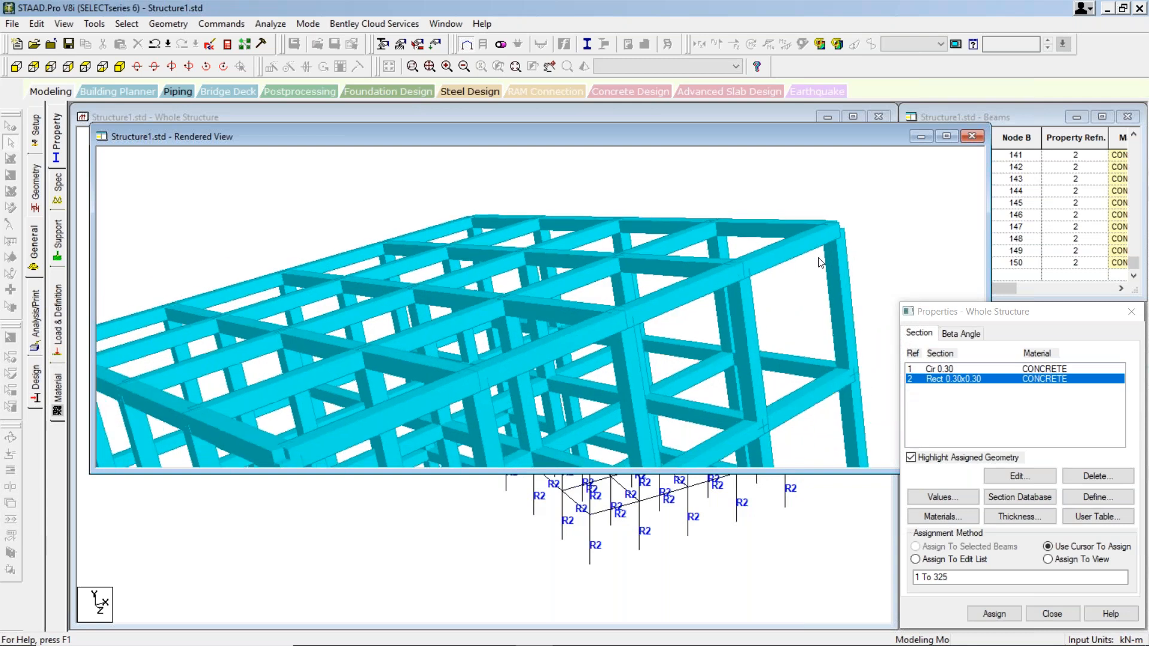
left_click(973, 136)
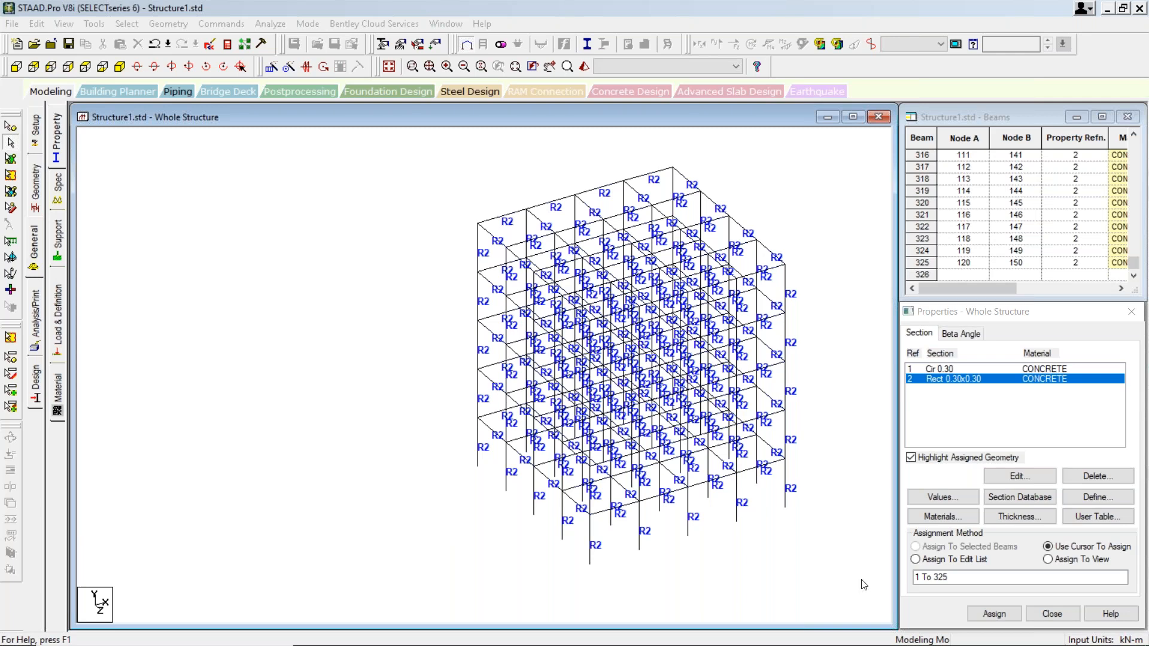
mouse_move(868, 644)
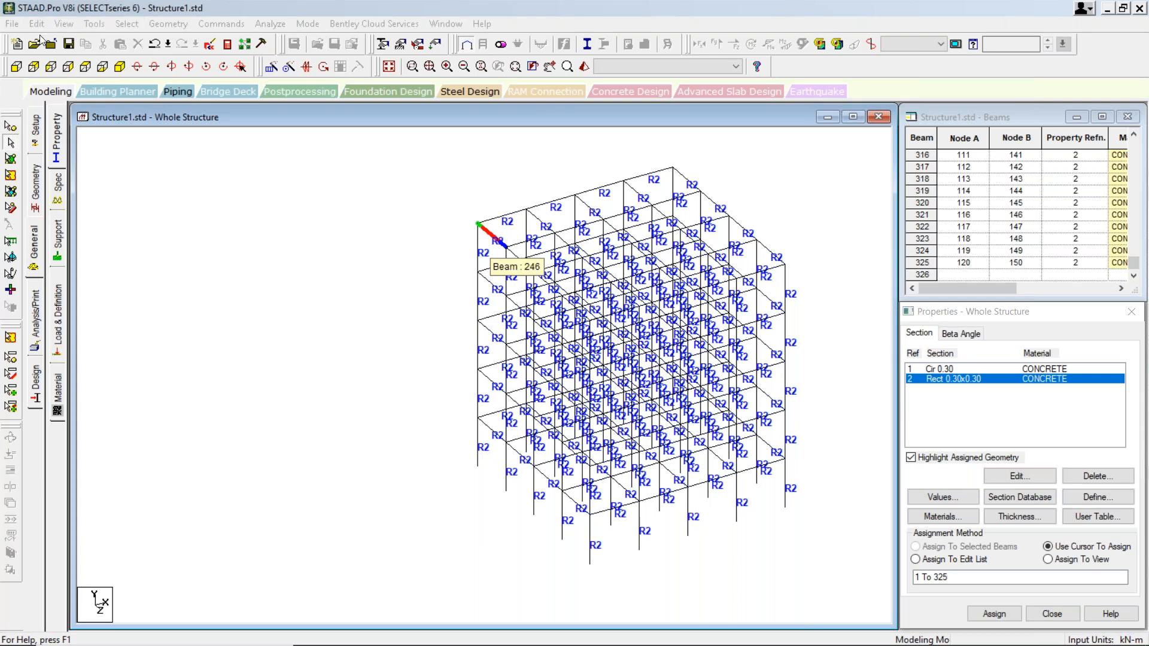
left_click(128, 26)
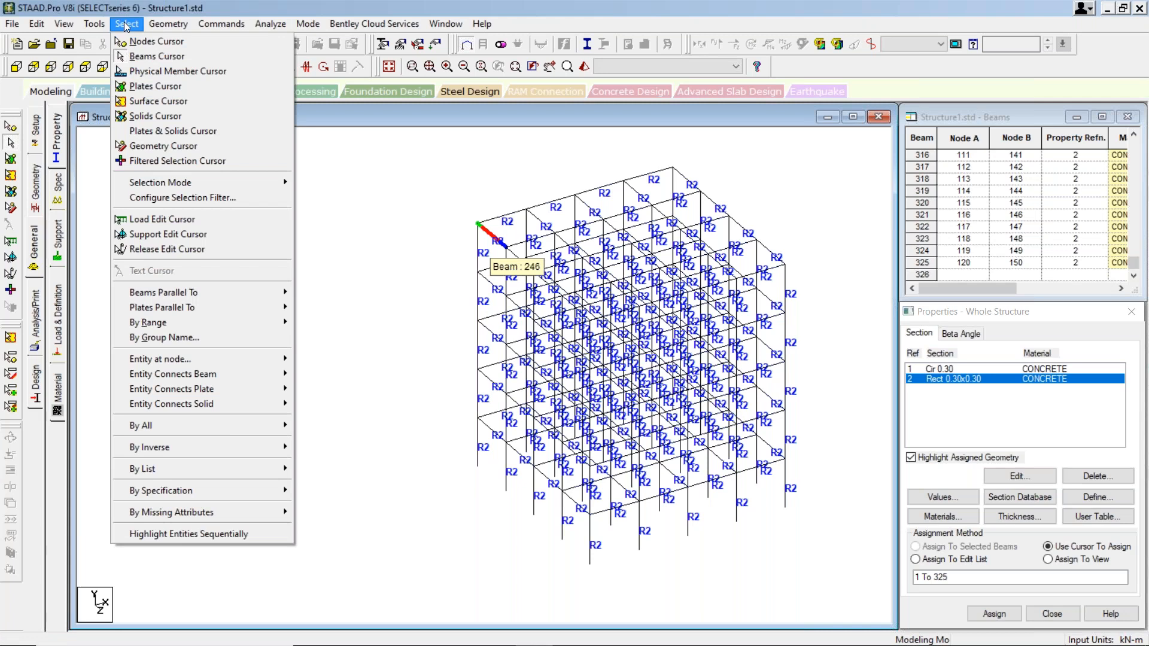
mouse_move(221, 296)
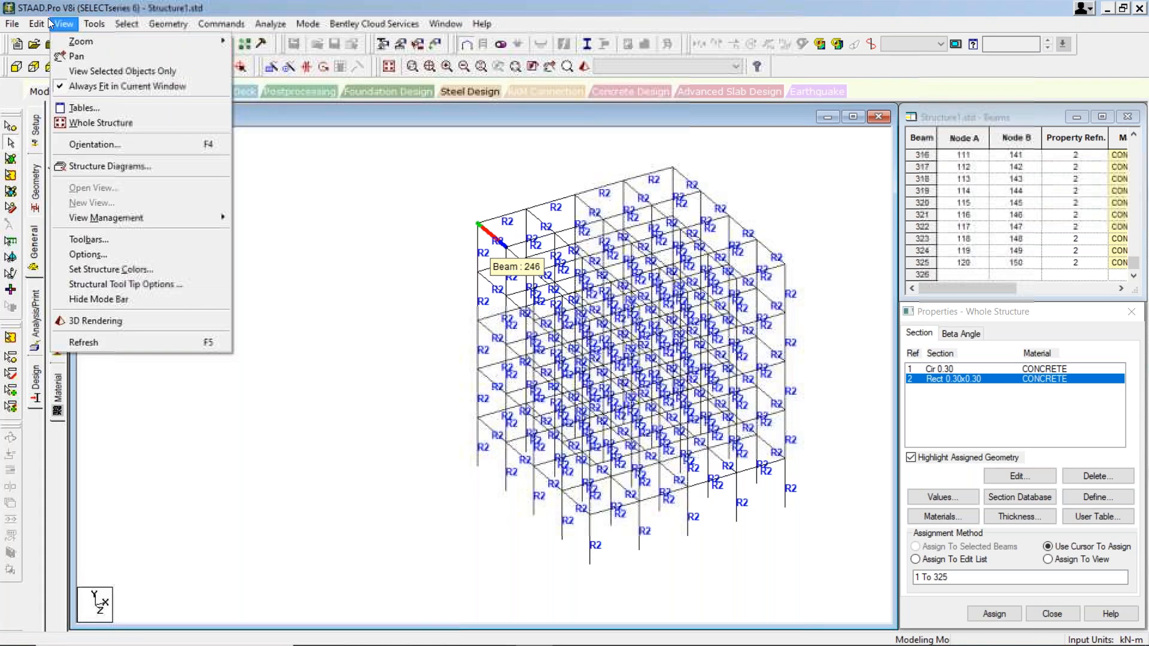
mouse_move(22, 25)
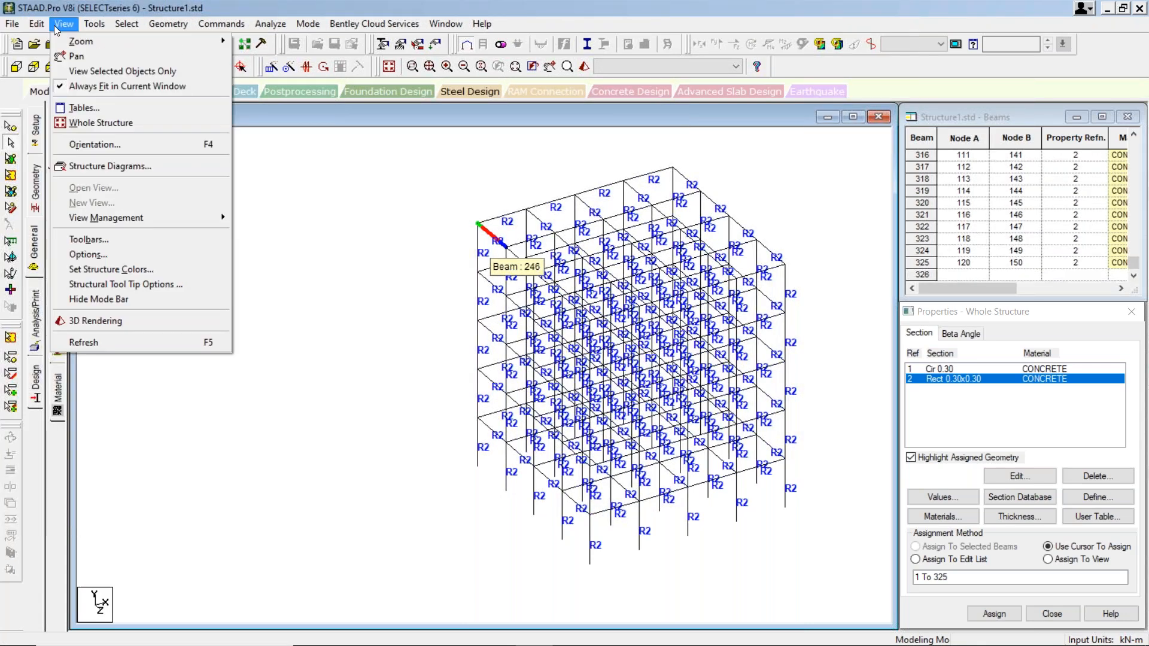
mouse_move(122, 29)
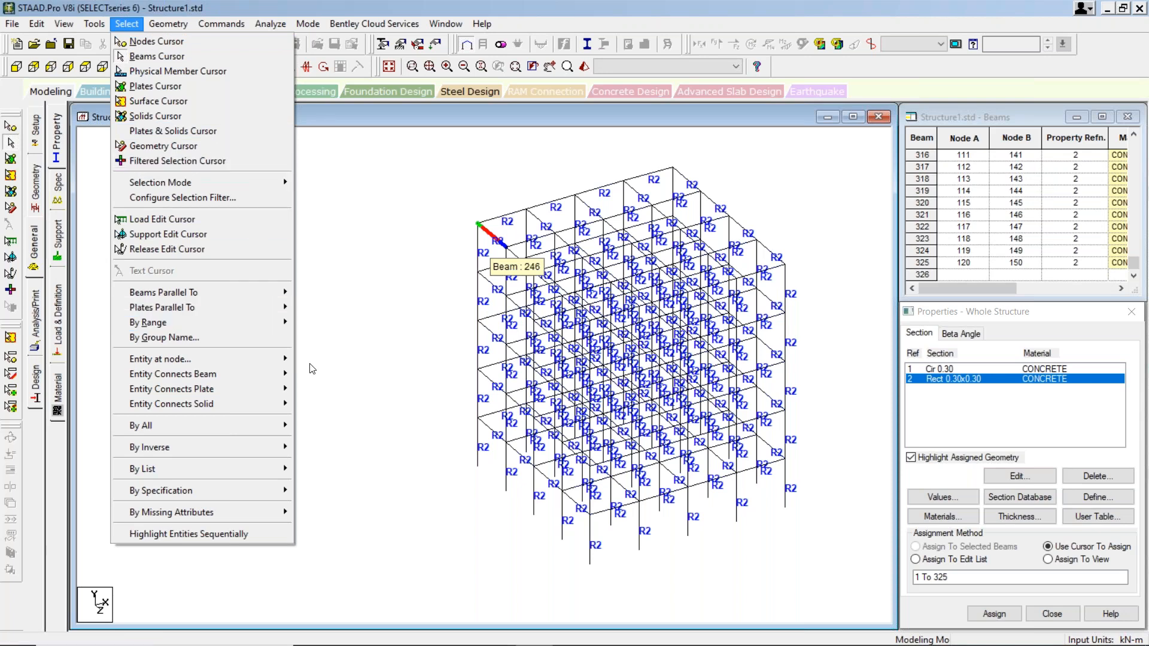
left_click(362, 323)
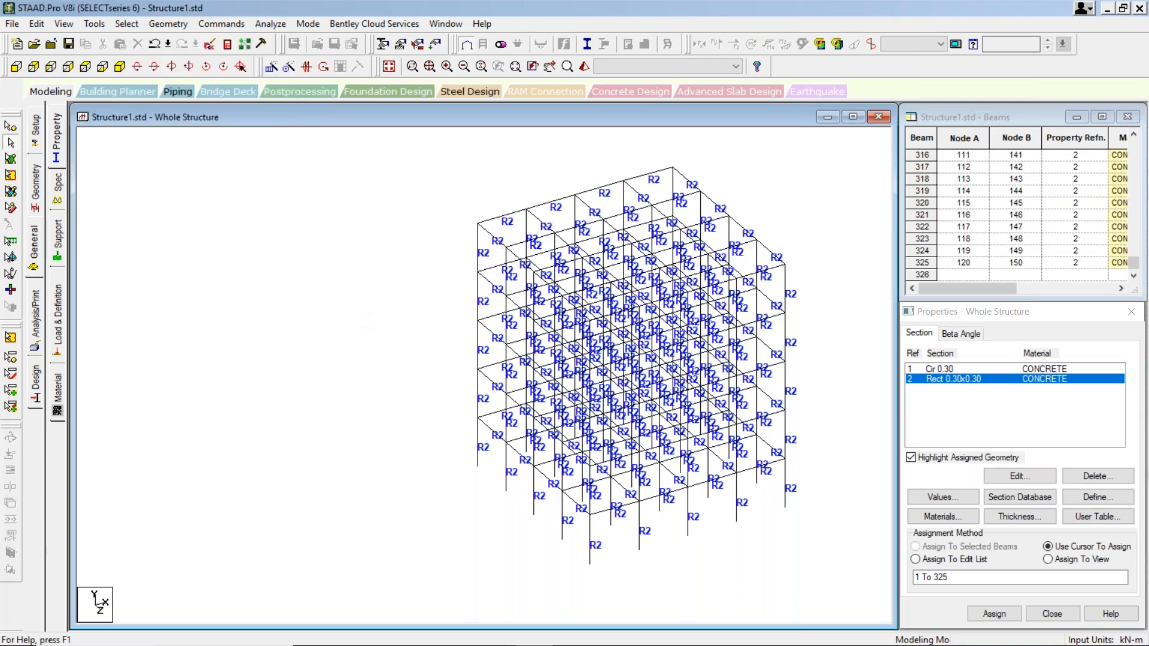
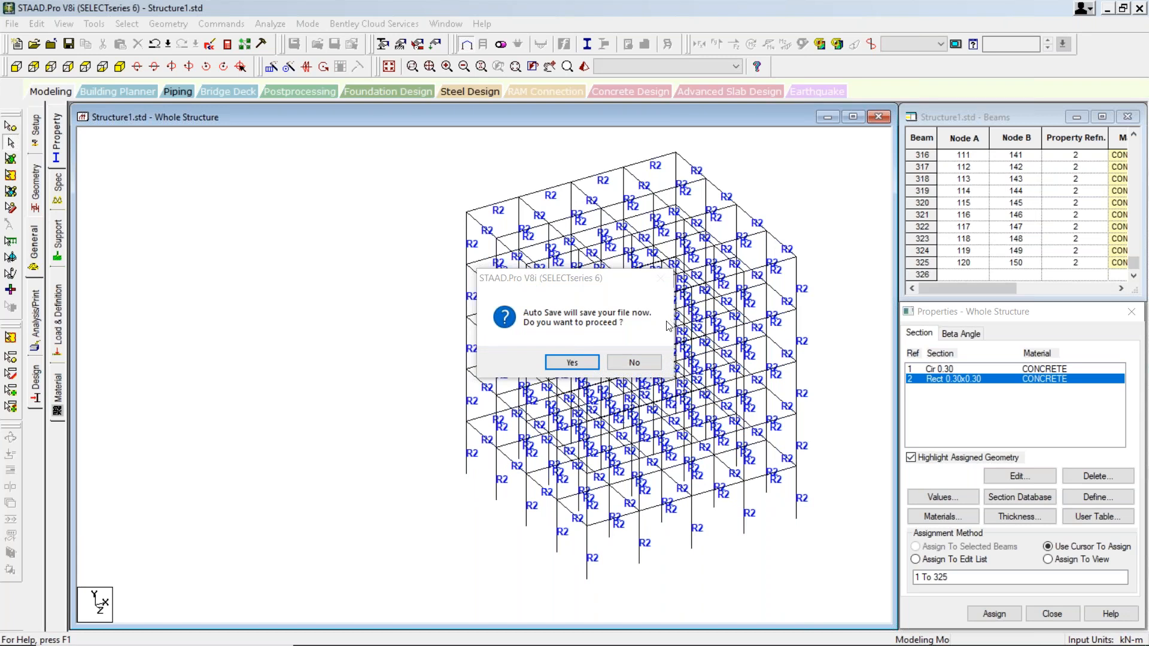
- Decline the auto save and open the support definitions for the whole structure
left_click(645, 364)
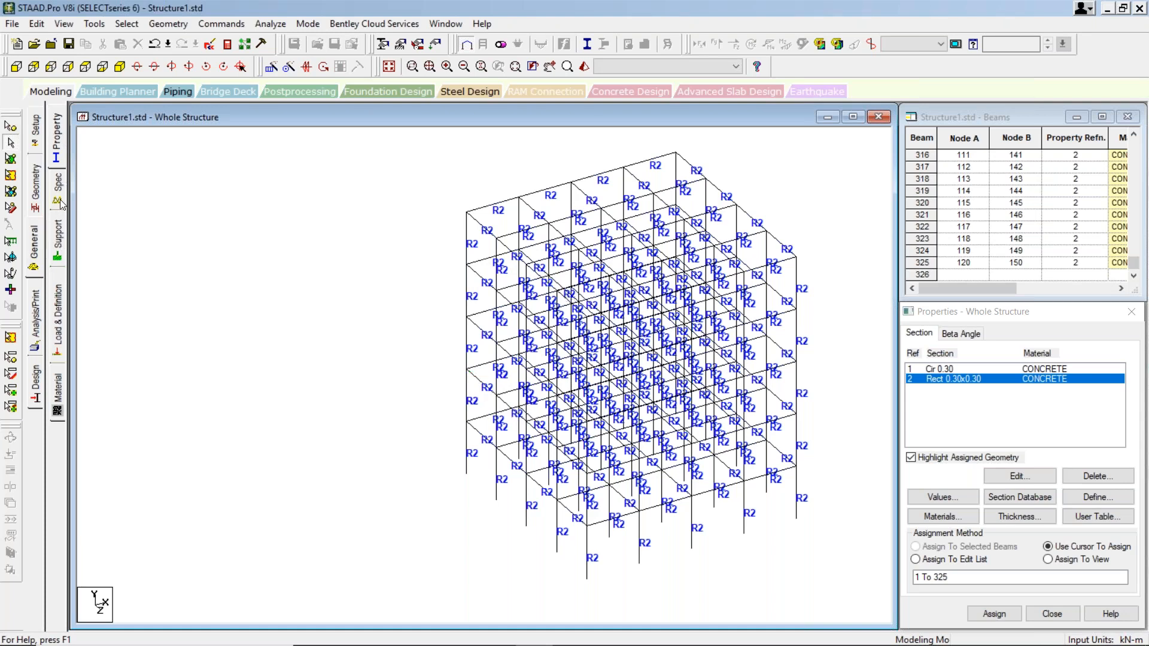
left_click(58, 245)
left_click(353, 131)
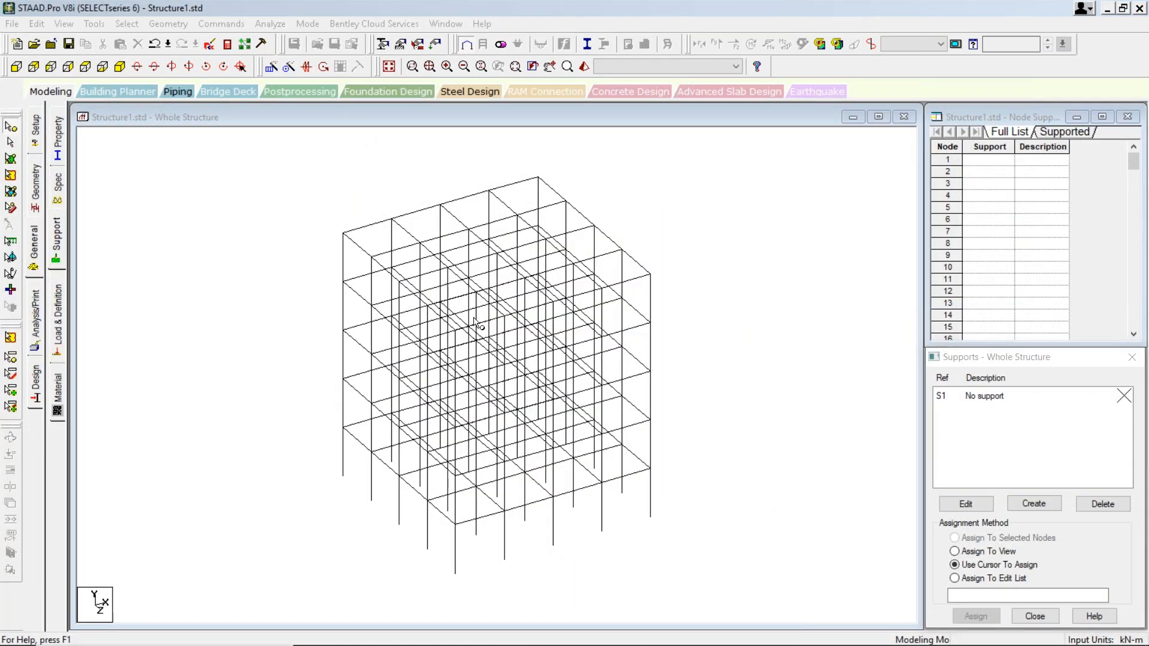
- Review the Foundation and Pinned support types, and add a Fixed support to the structure's support list
left_click(1034, 507)
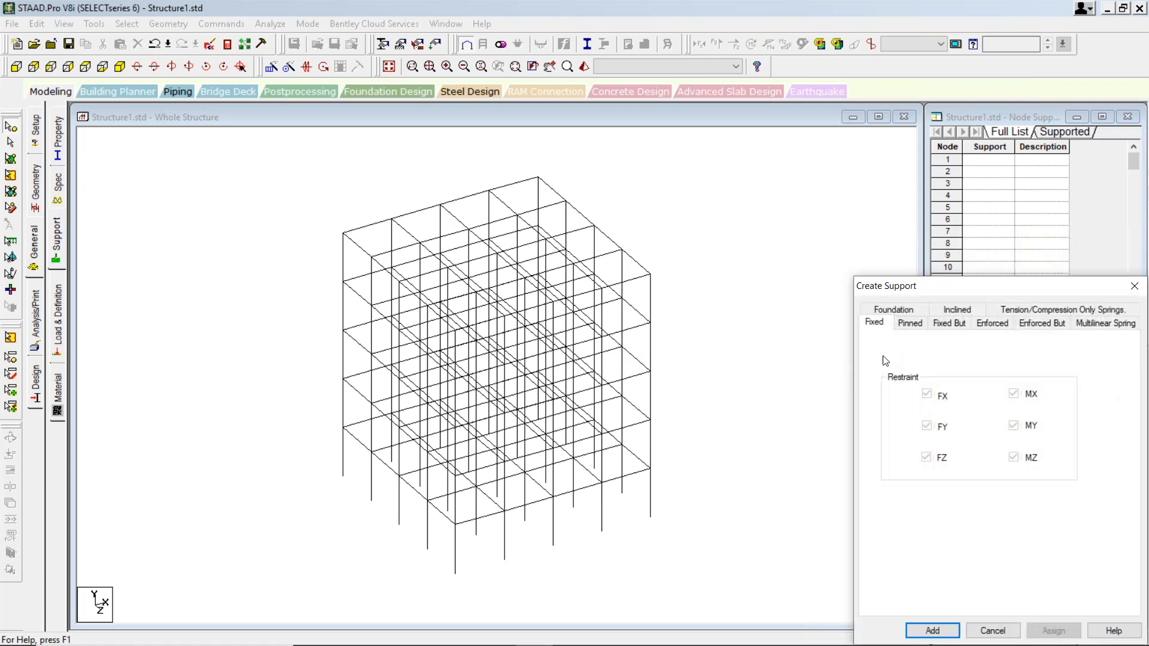
left_click_drag(960, 280, 926, 221)
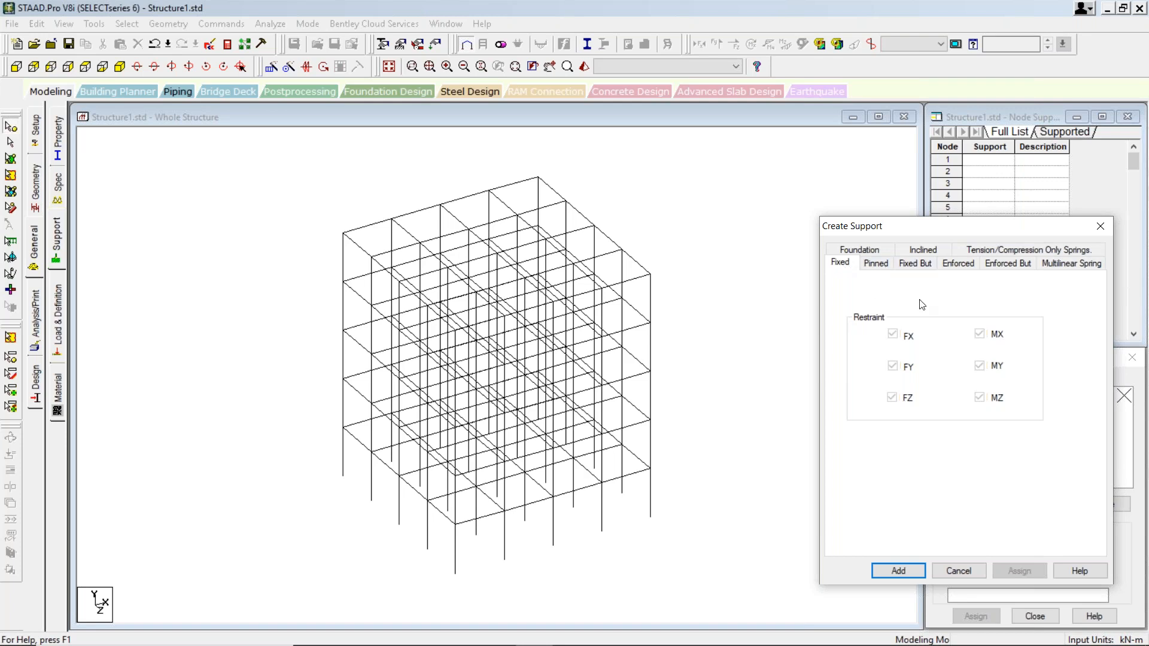
left_click(860, 250)
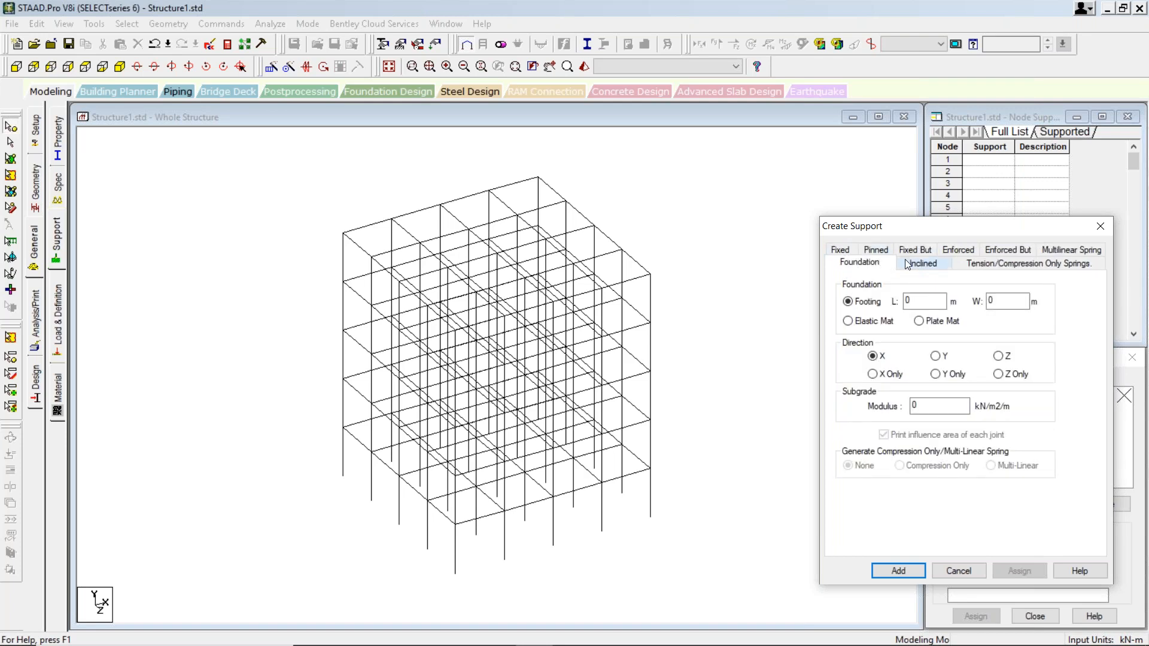
left_click(852, 250)
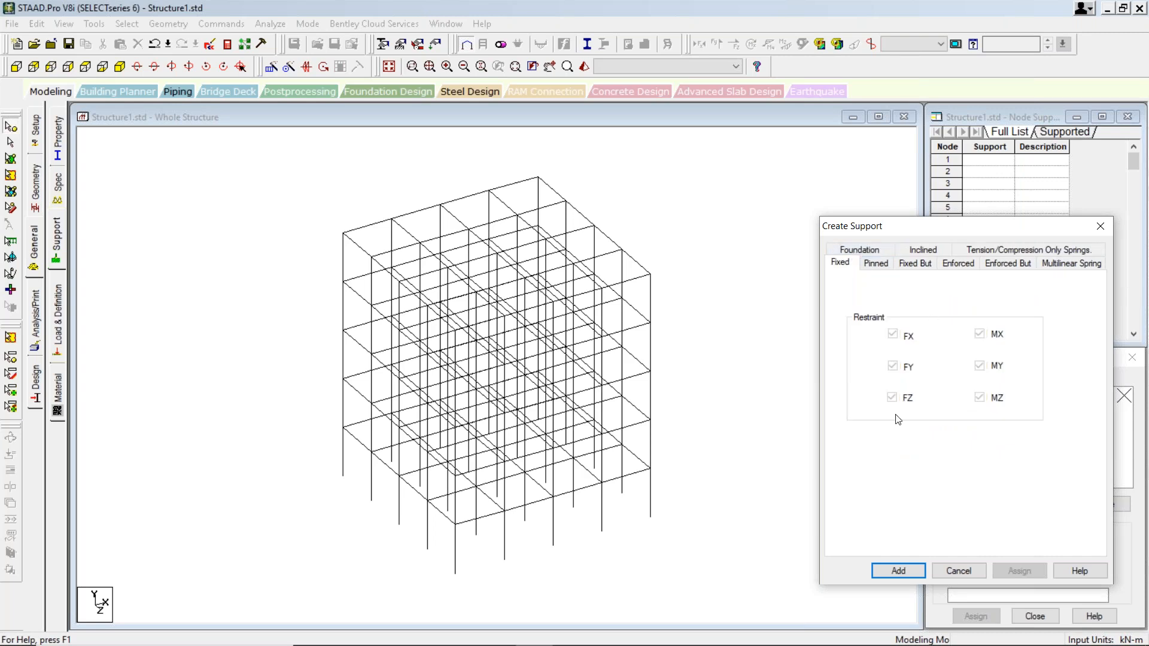
left_click(878, 276)
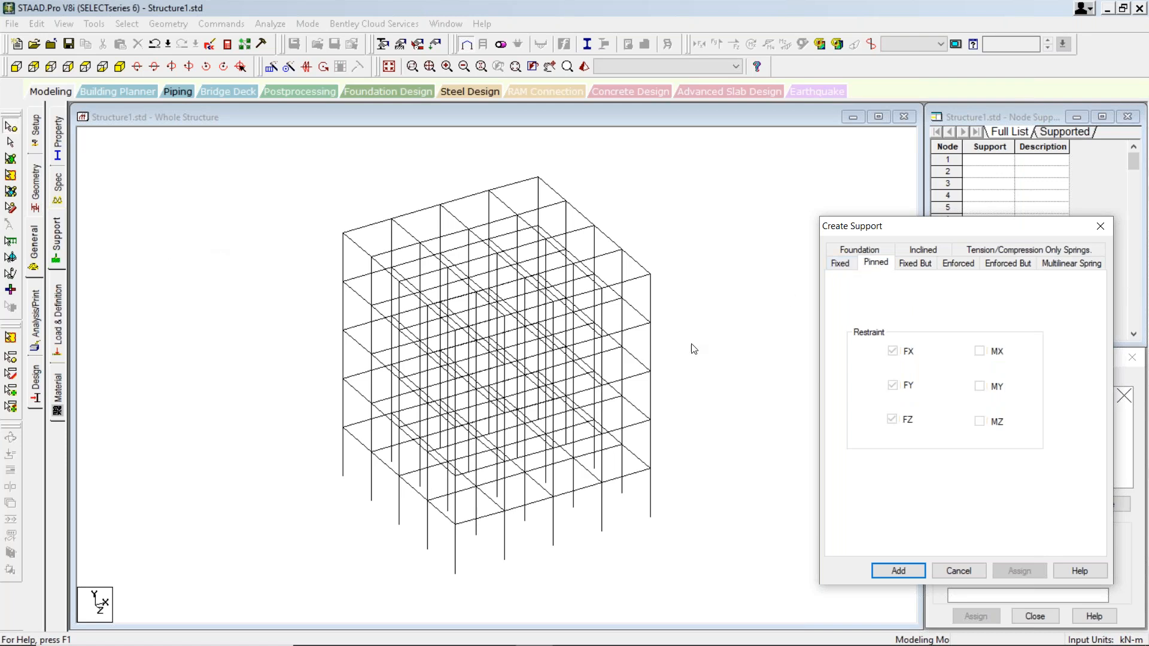
left_click(841, 265)
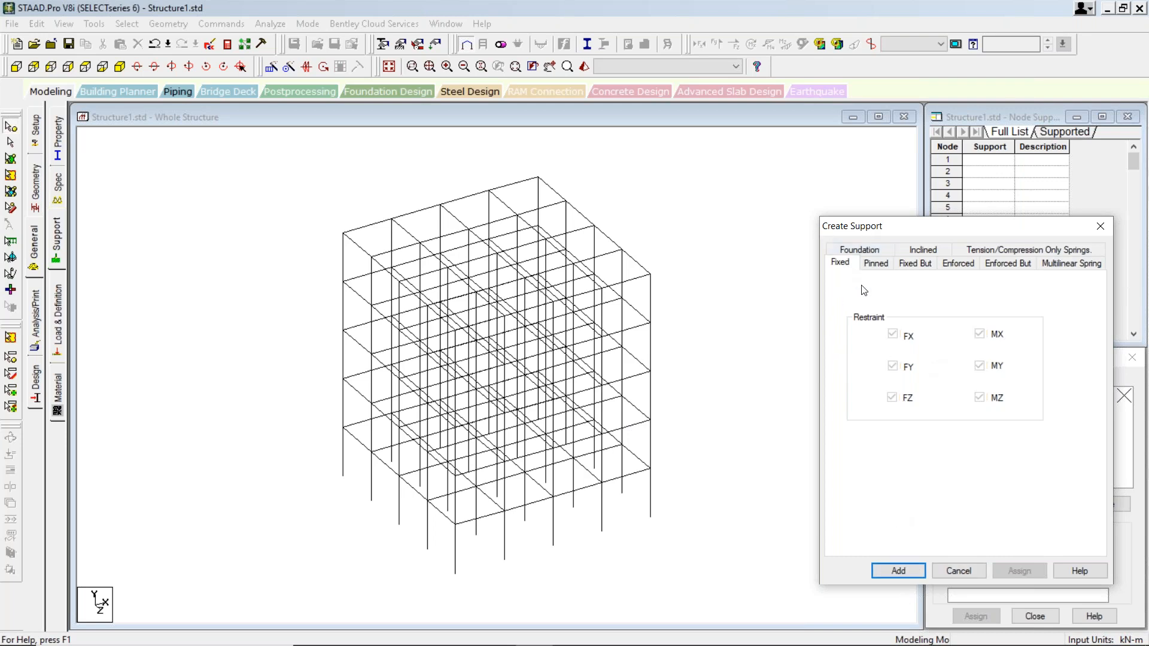
left_click(899, 571)
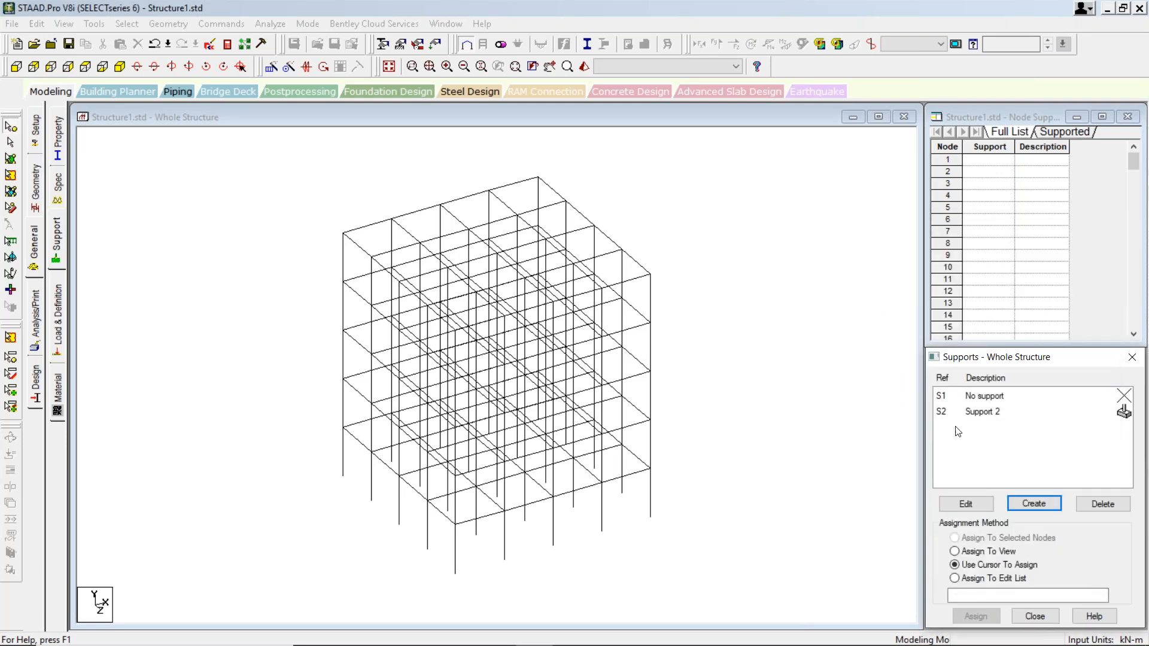
- Choose the new fixed support and try picking individual column base nodes at the front of the frame
left_click(984, 418)
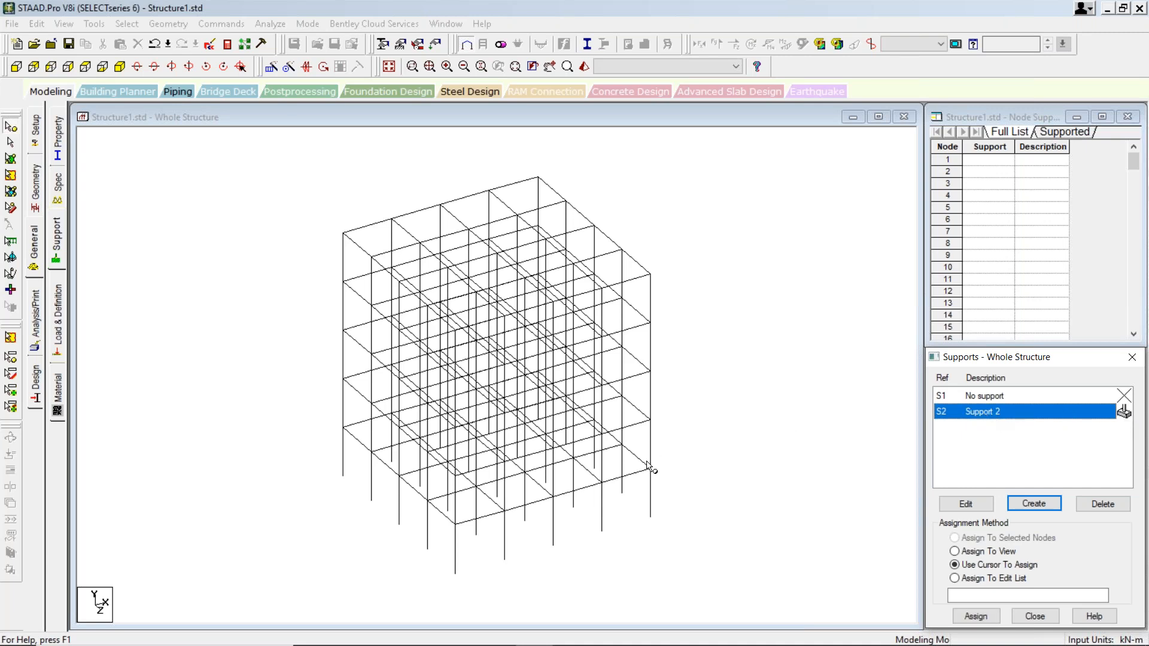
scroll(732, 416, "down", 1)
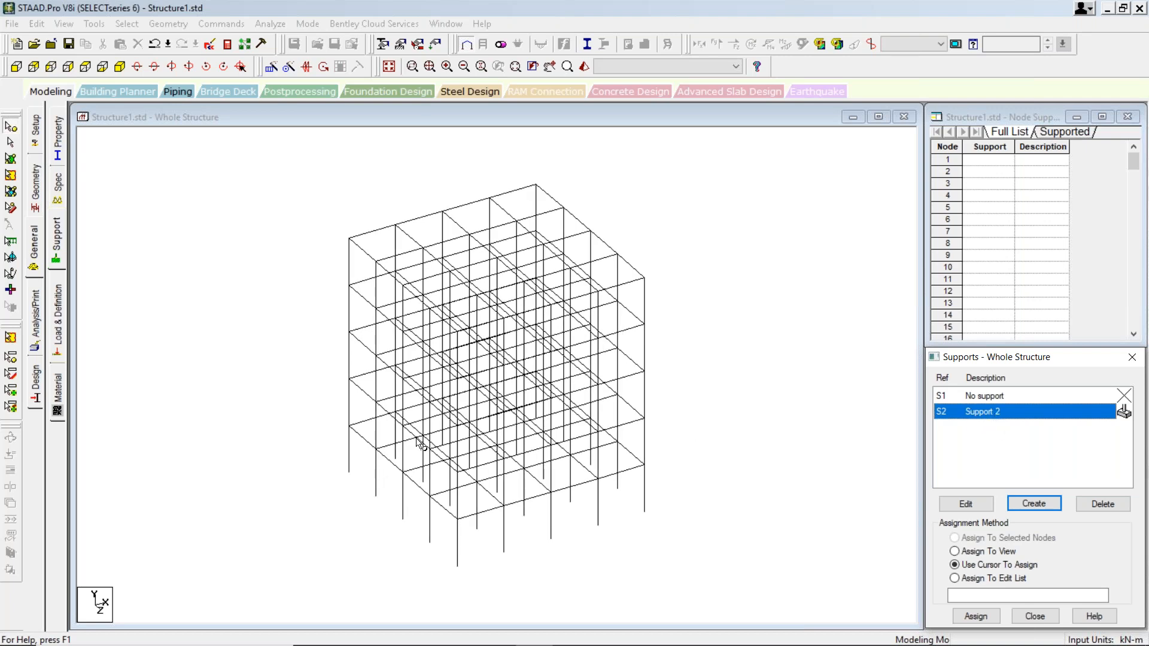
left_click(457, 566)
left_click(508, 558)
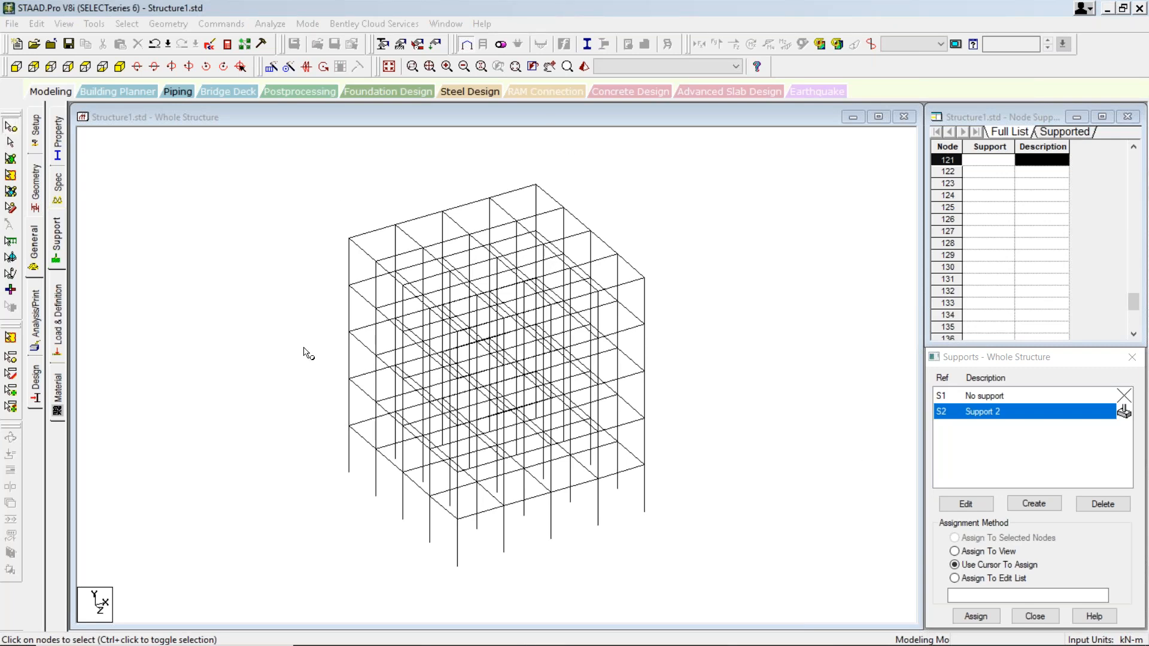
- Window-select all column base nodes in the front view, check them in isometric view, and clear the selection
left_click(16, 67)
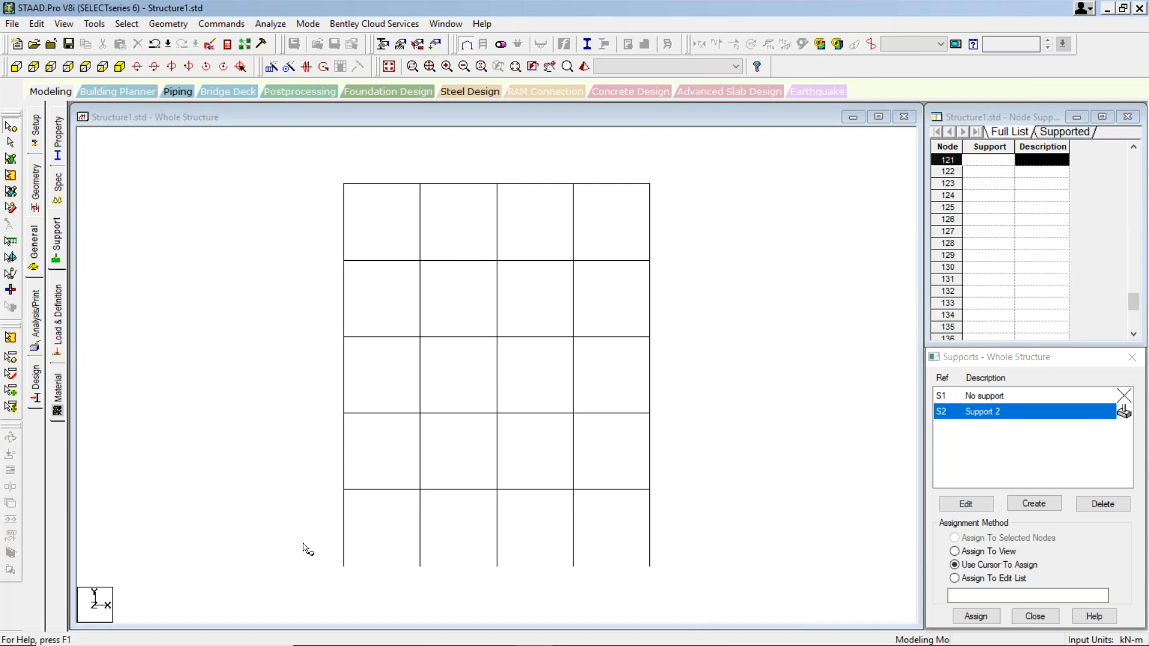
left_click_drag(304, 542, 688, 608)
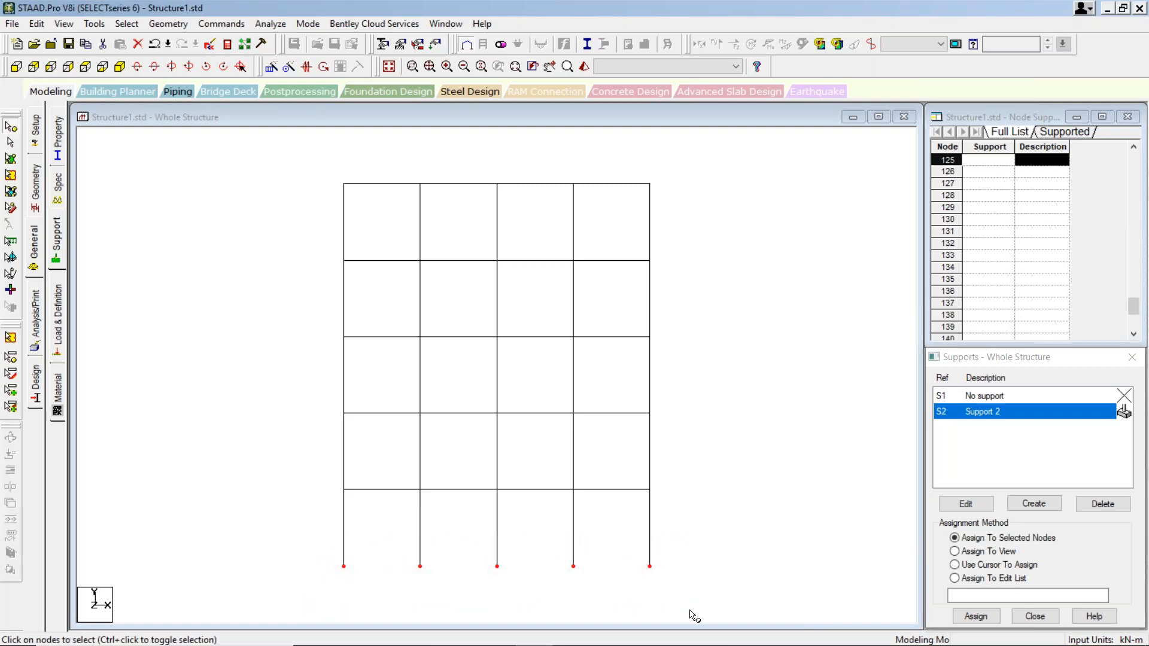
left_click(119, 66)
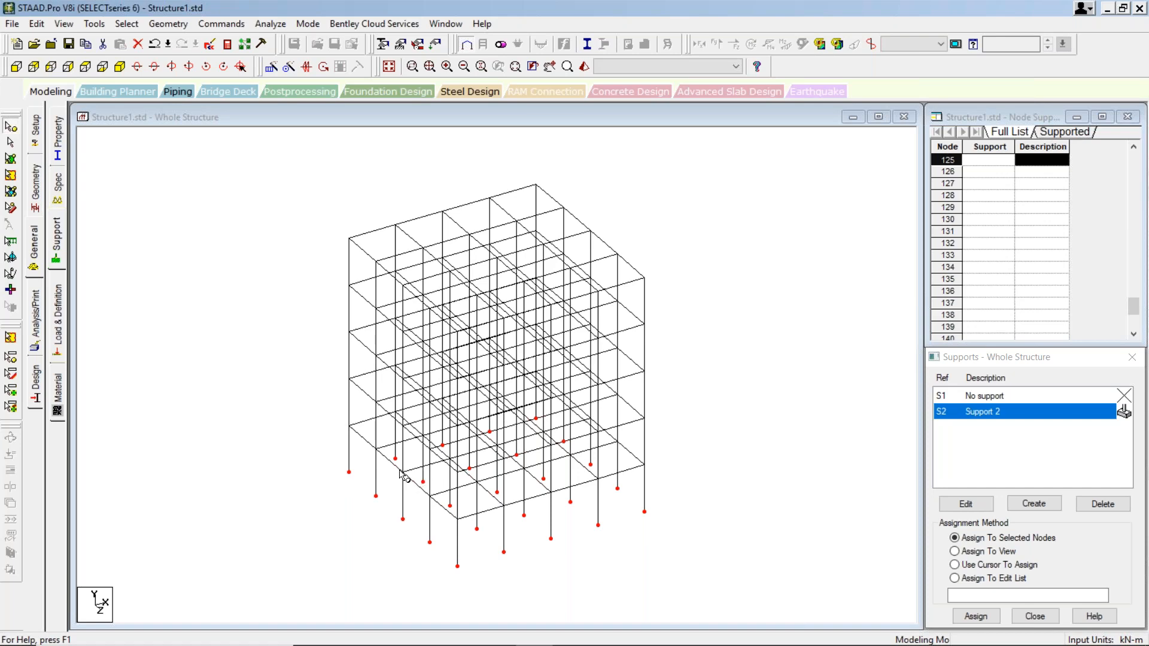
left_click(207, 312)
- Select the five column base nodes one by one in the elevation view, and check the selection in isometric view
left_click(35, 67)
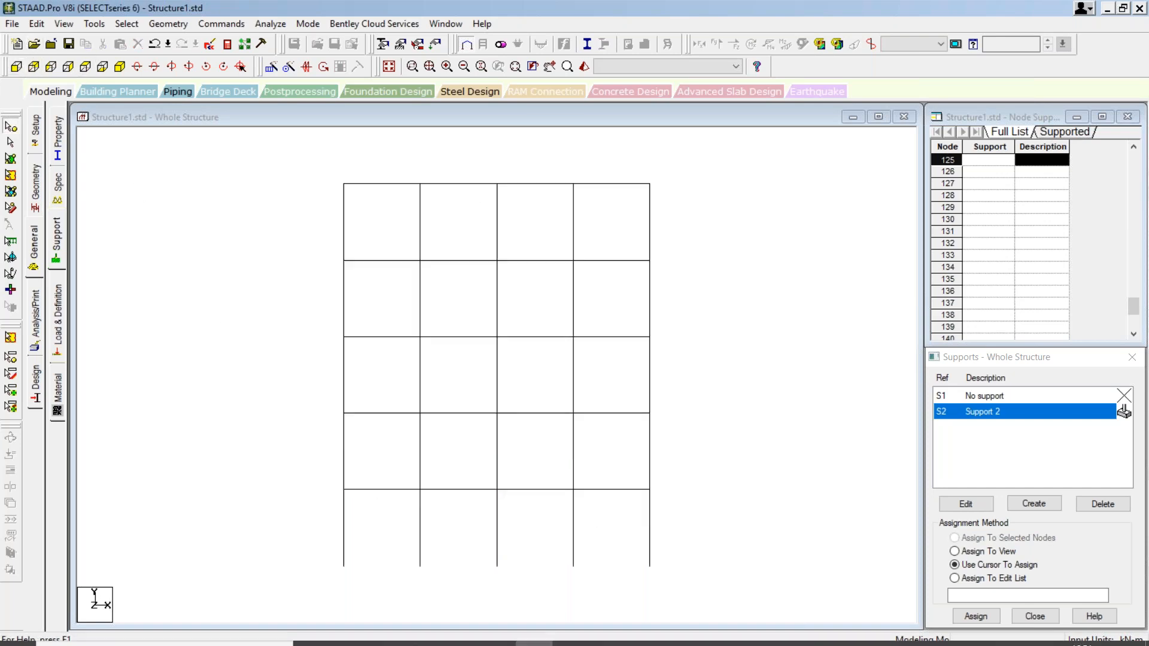
left_click(345, 567)
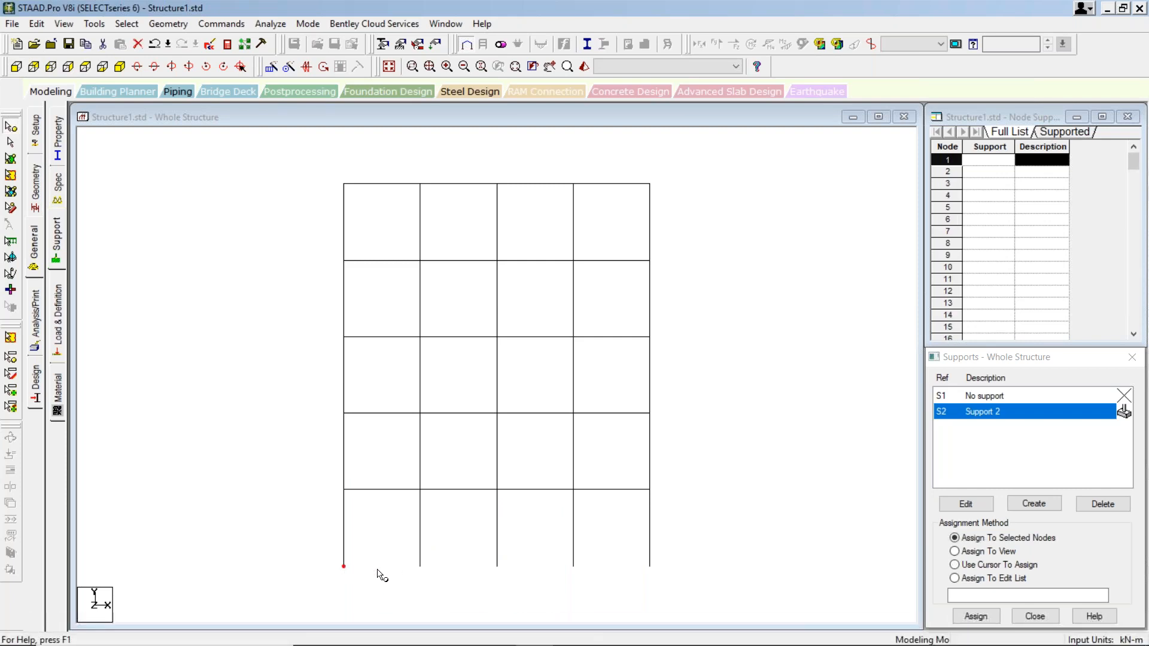
left_click(420, 567, "ctrl")
left_click(497, 567, "ctrl")
left_click(573, 566, "ctrl")
left_click(649, 567, "ctrl")
left_click(33, 66)
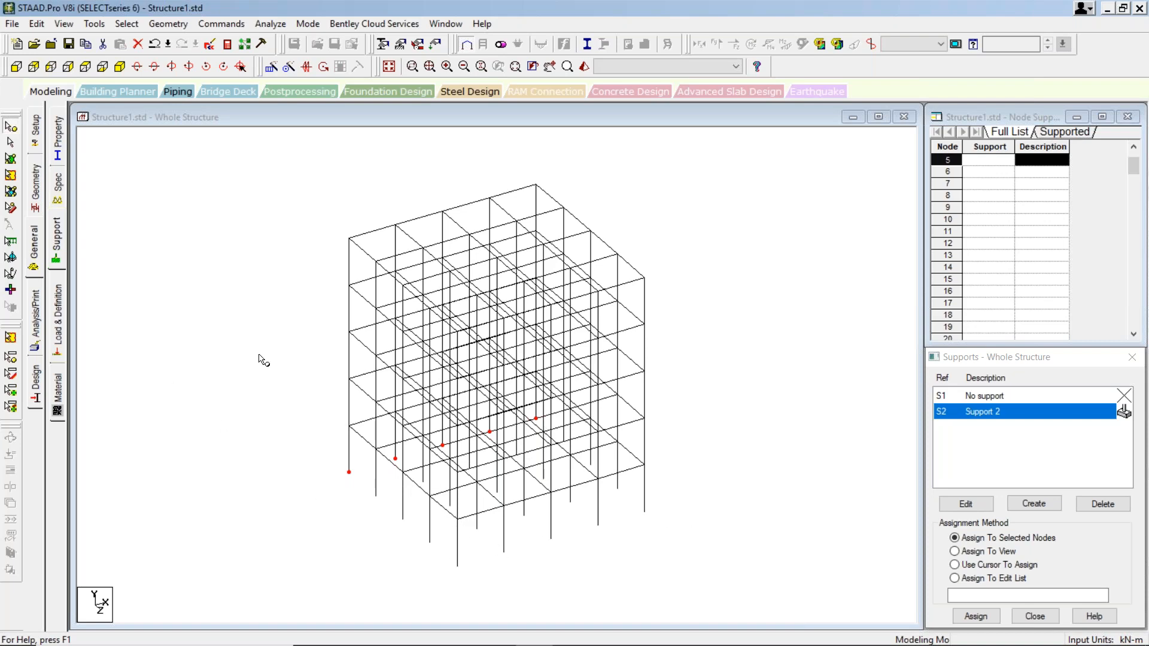
- Select all base nodes of the columns and assign Support 2 to the selected nodes
left_click(120, 67)
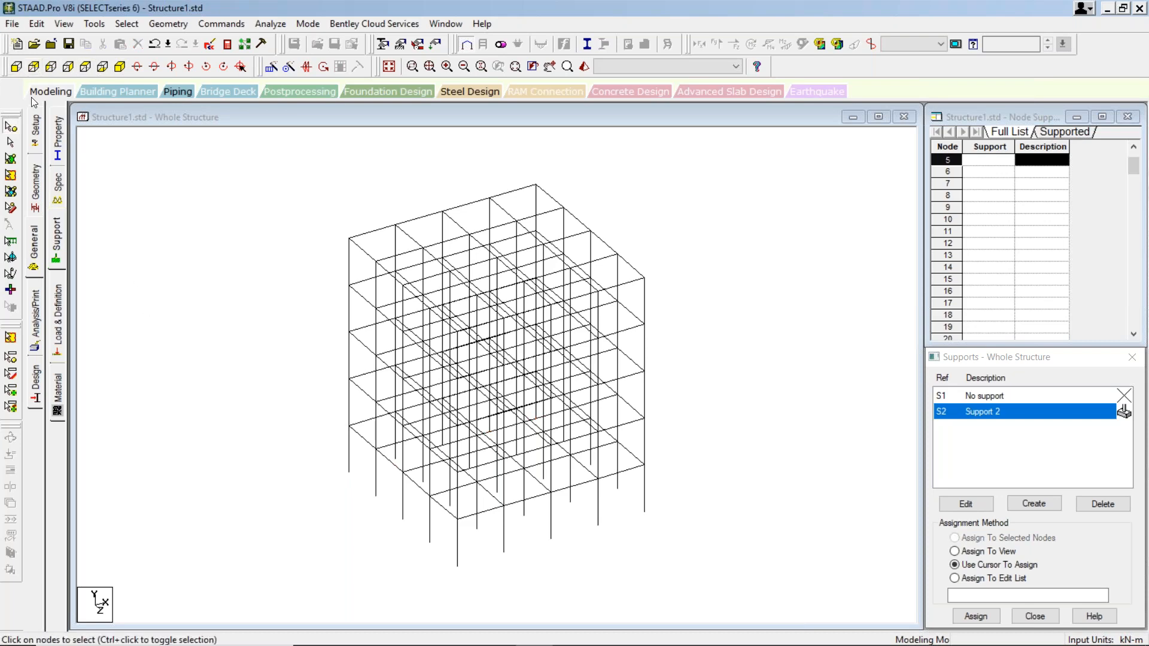
left_click(16, 66)
left_click_drag(310, 533, 737, 609)
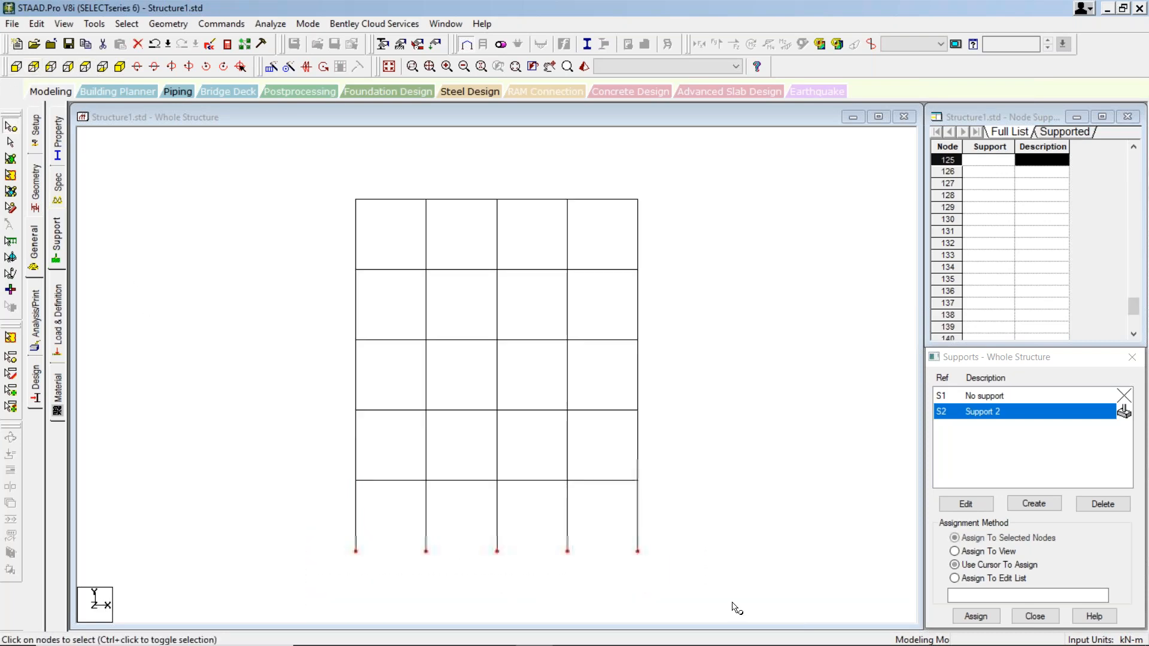
left_click(120, 65)
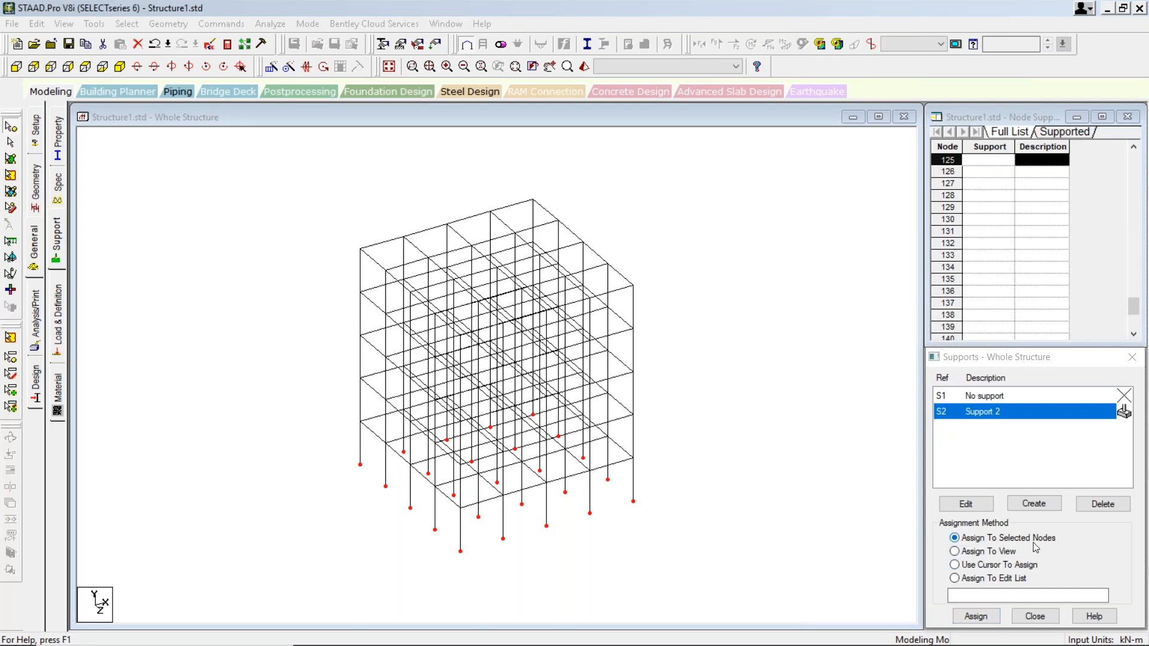
left_click(982, 618)
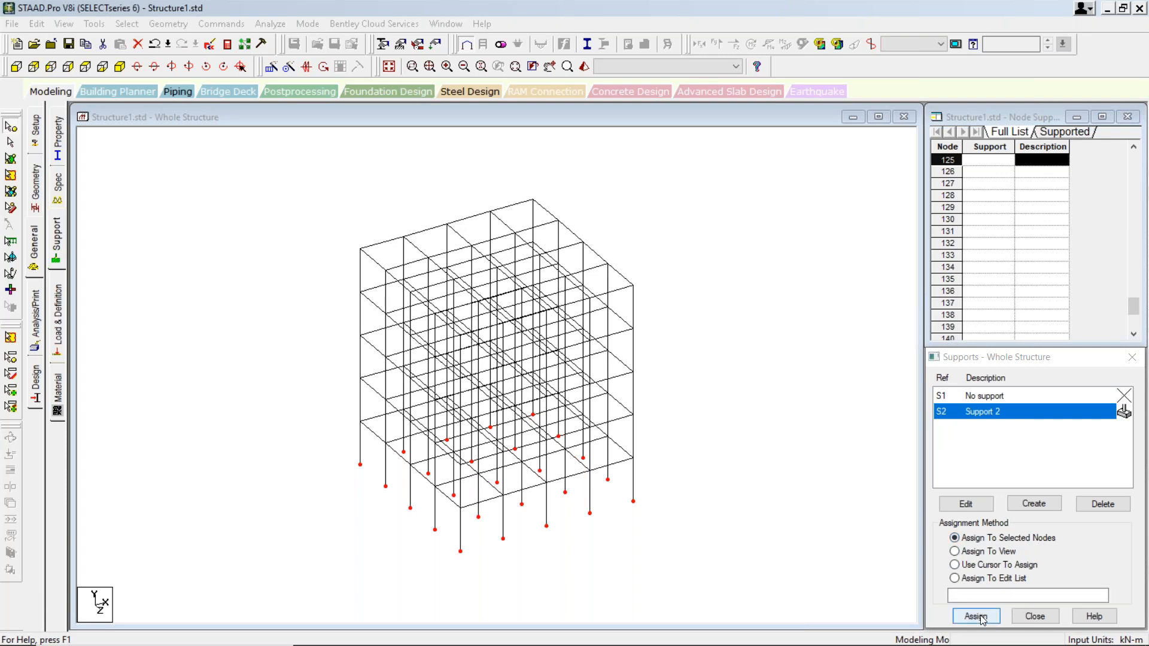
left_click(1044, 531)
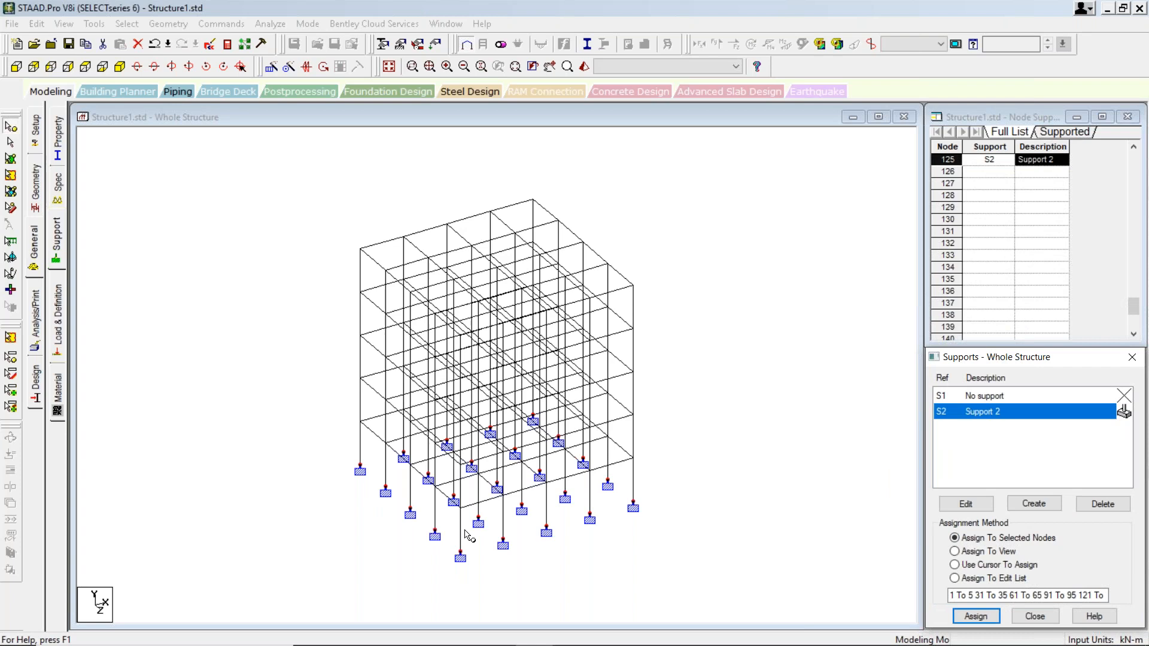
scroll(527, 505, "down", 3)
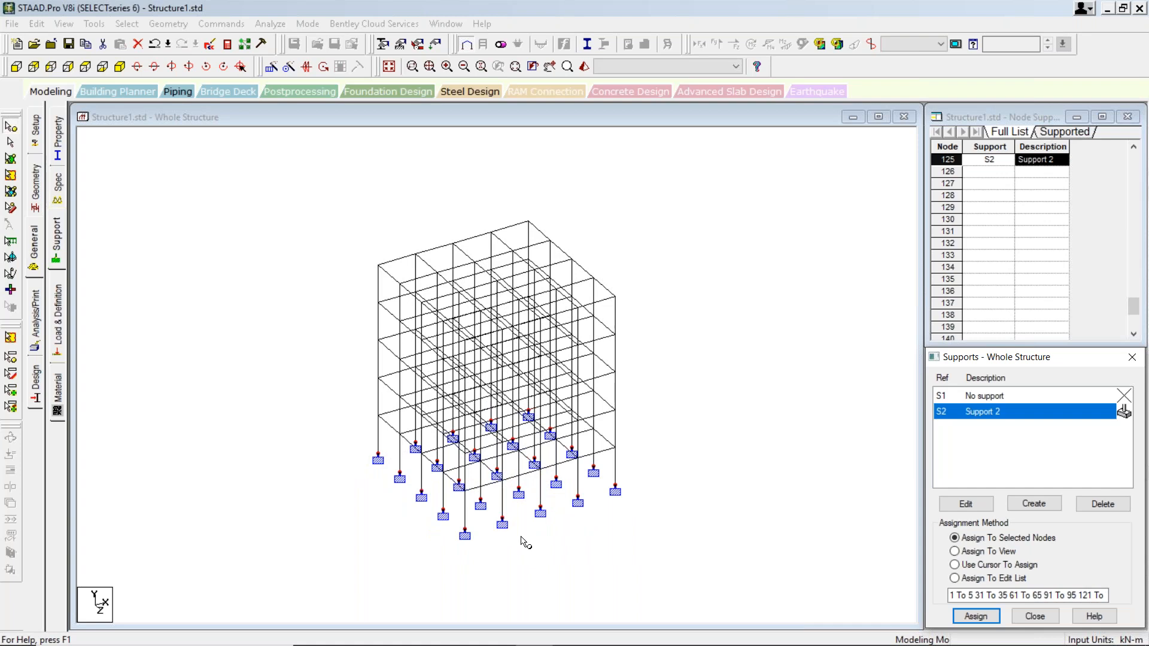
left_click(633, 534)
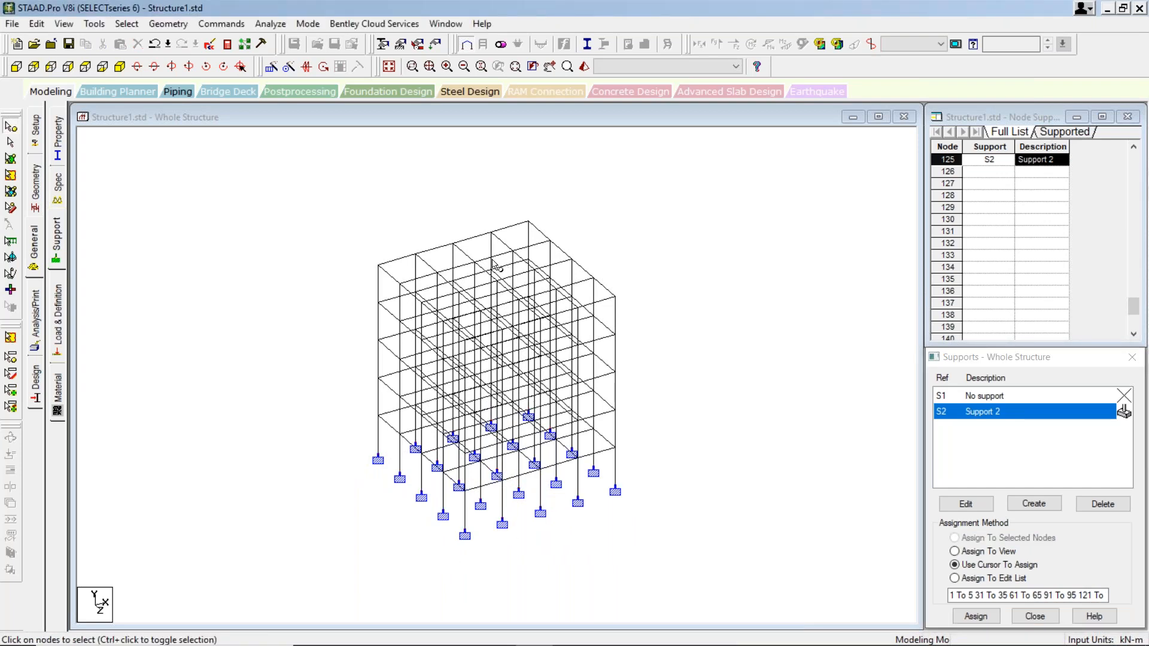
- Save the structure file with the assigned supports
scroll(502, 515, "down", 1)
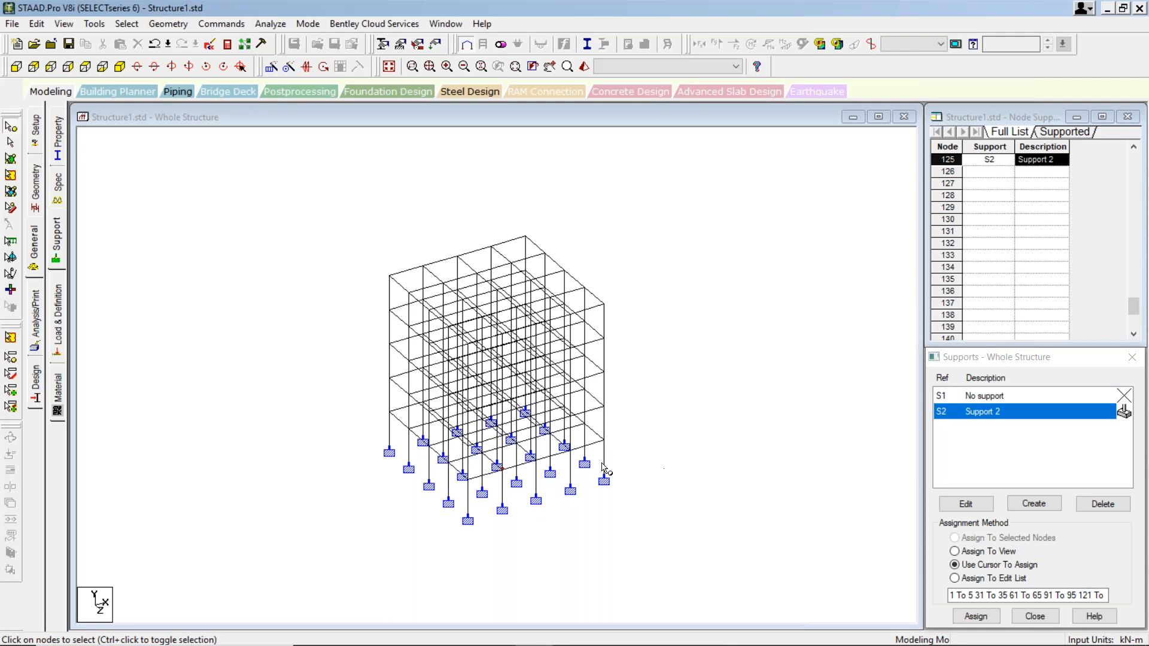
scroll(546, 493, "down", 1)
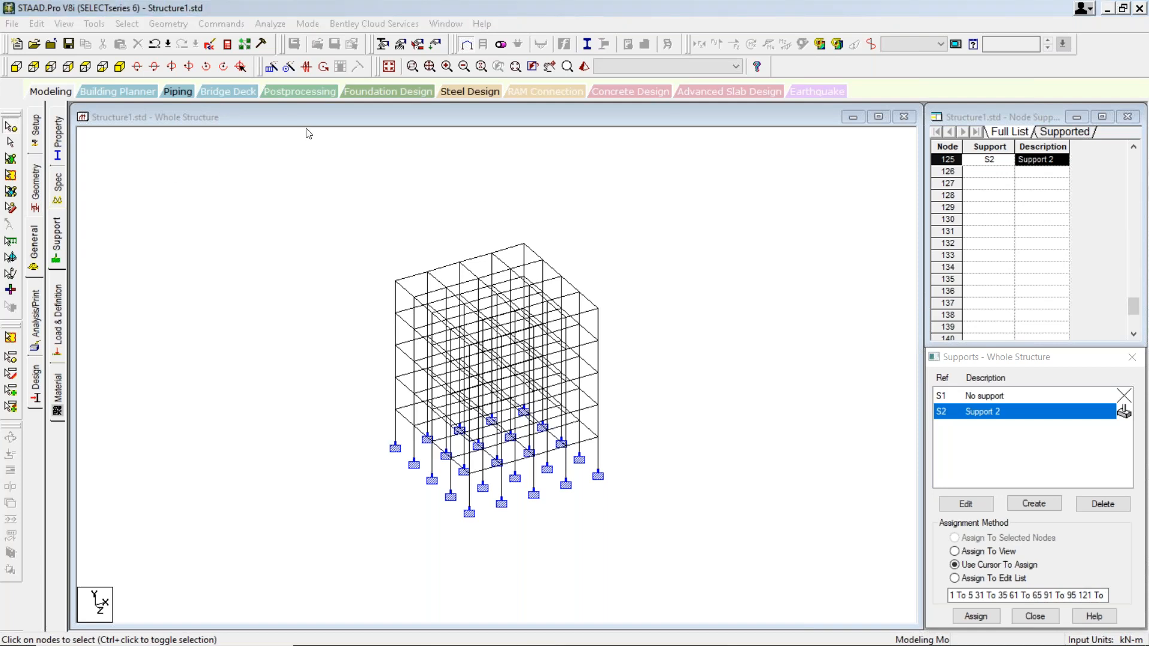
scroll(437, 217, "up", 4)
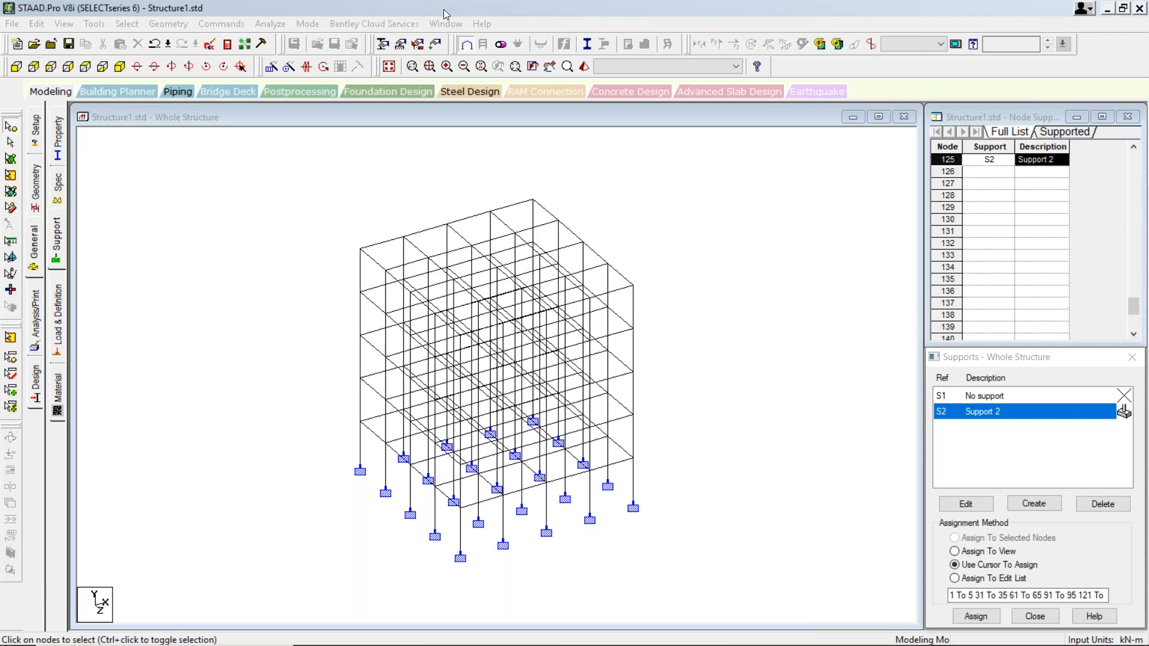
key("ctrl+s")
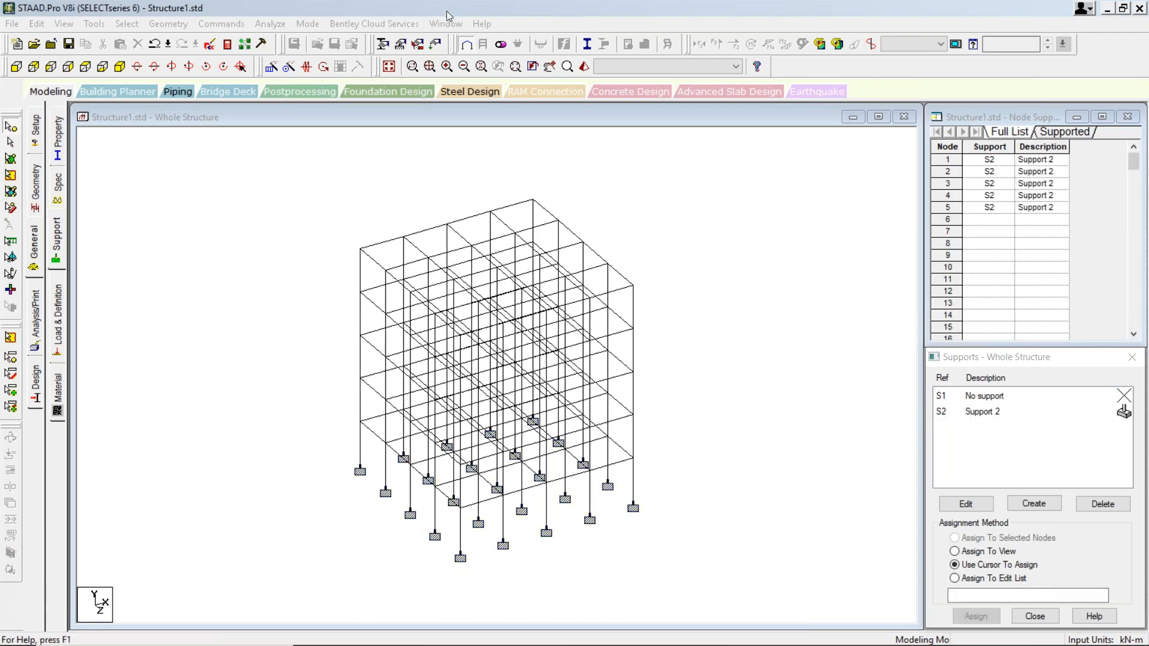
- Examine the Fixed restraint options for creating a support and close the dialog without adding one
left_click(1035, 503)
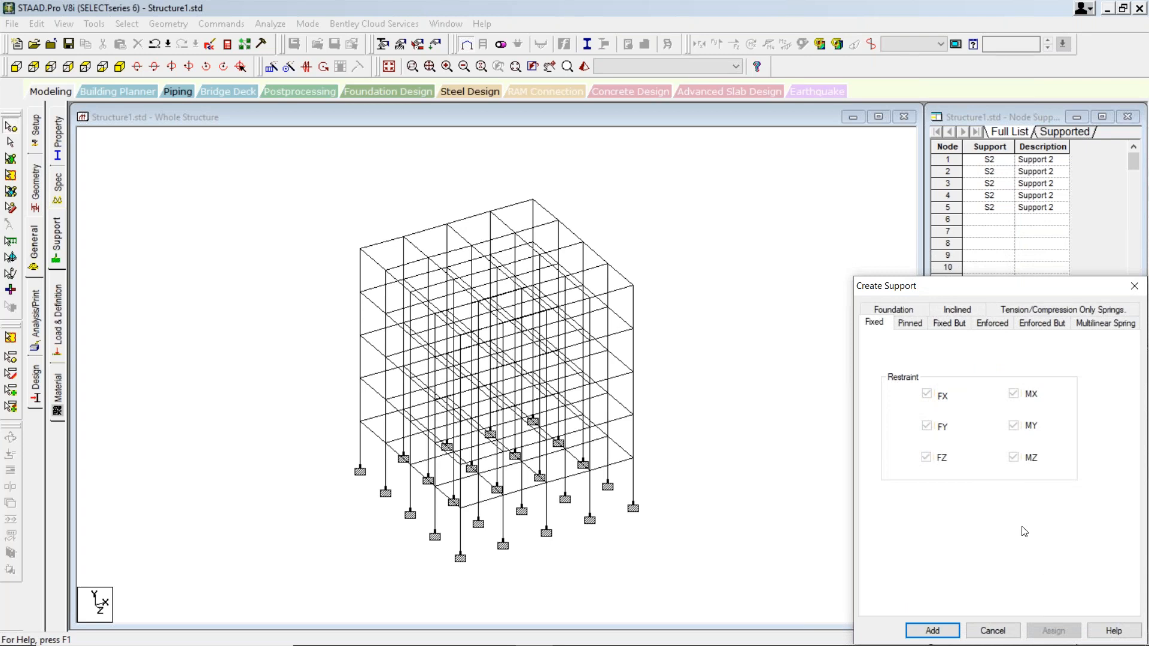
left_click(934, 630)
left_click_drag(1041, 291, 1041, 238)
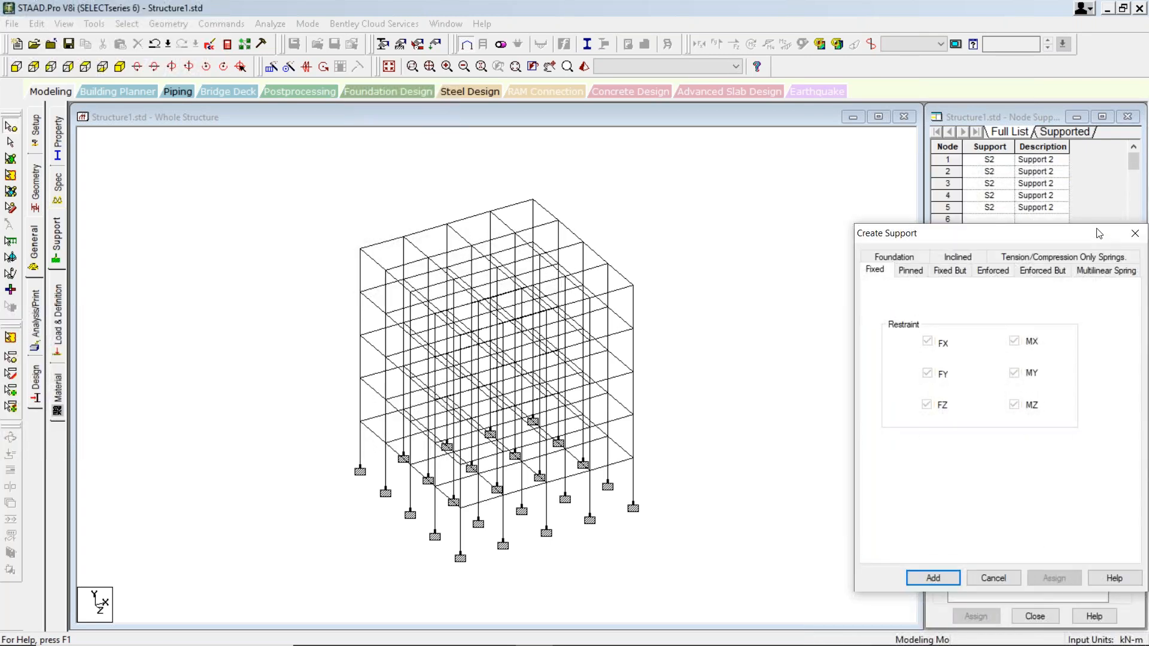
left_click(1133, 235)
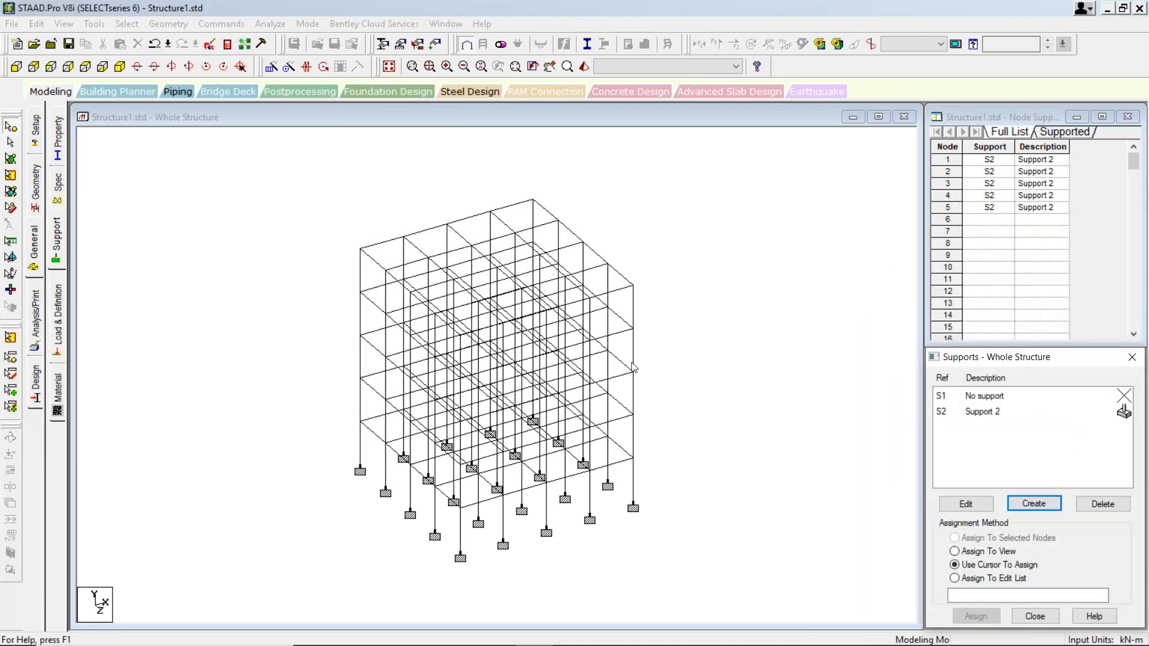
left_click(627, 190)
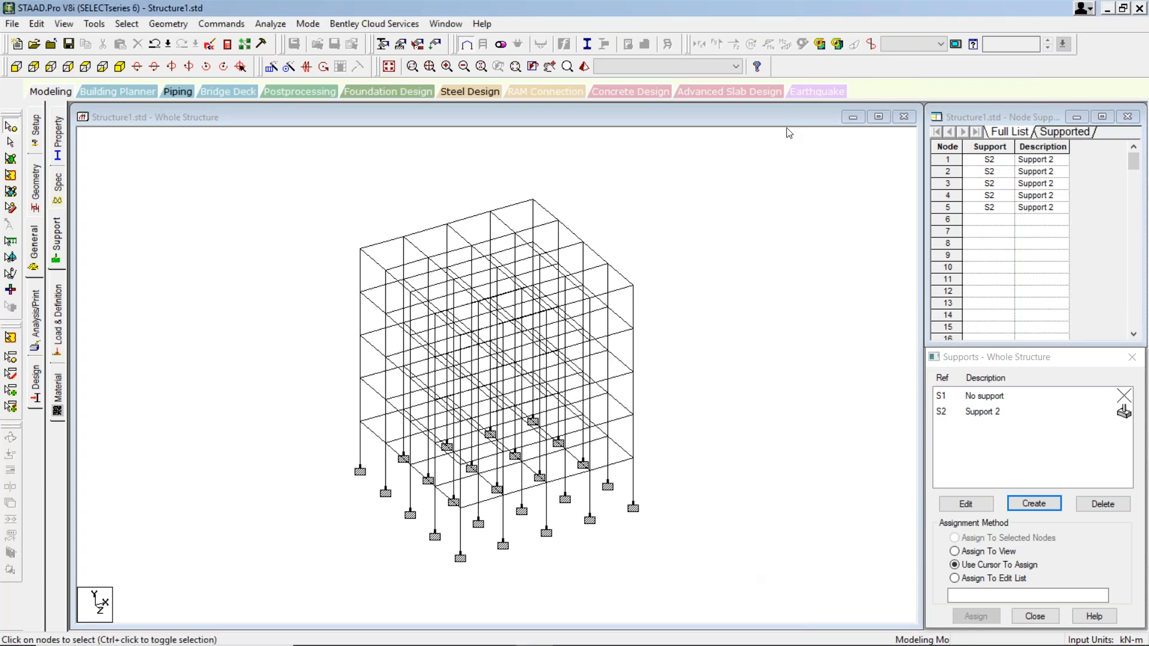
- Inspect the frame in a rotated 3D rendered view and close that view
left_click(586, 67)
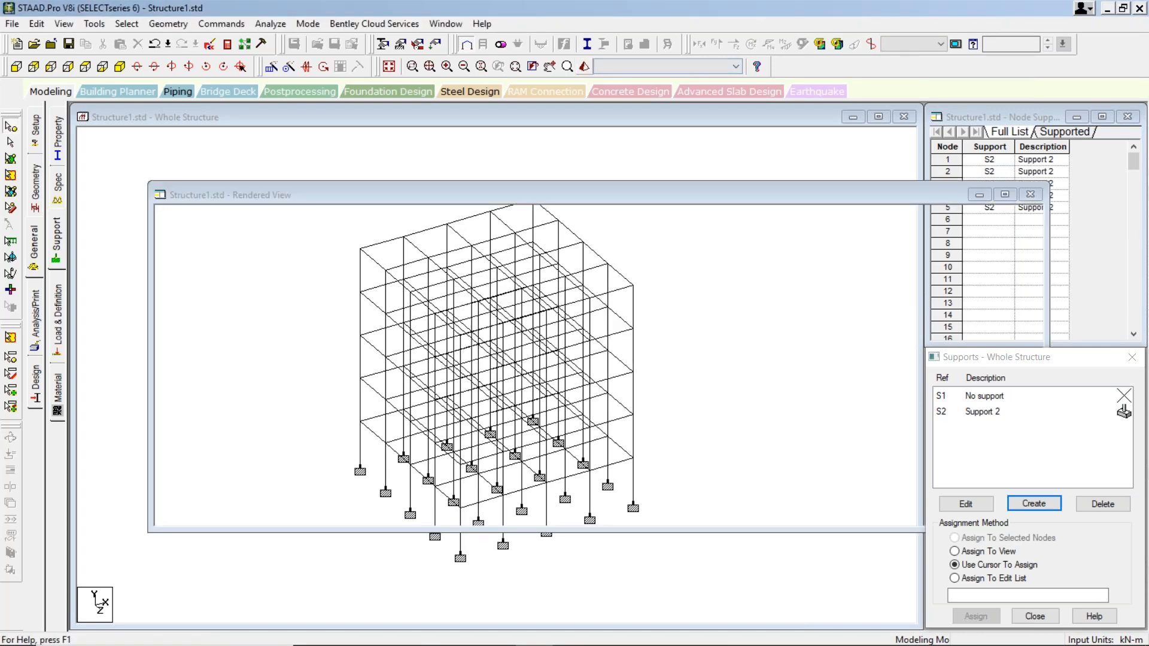
left_click_drag(575, 490, 619, 451)
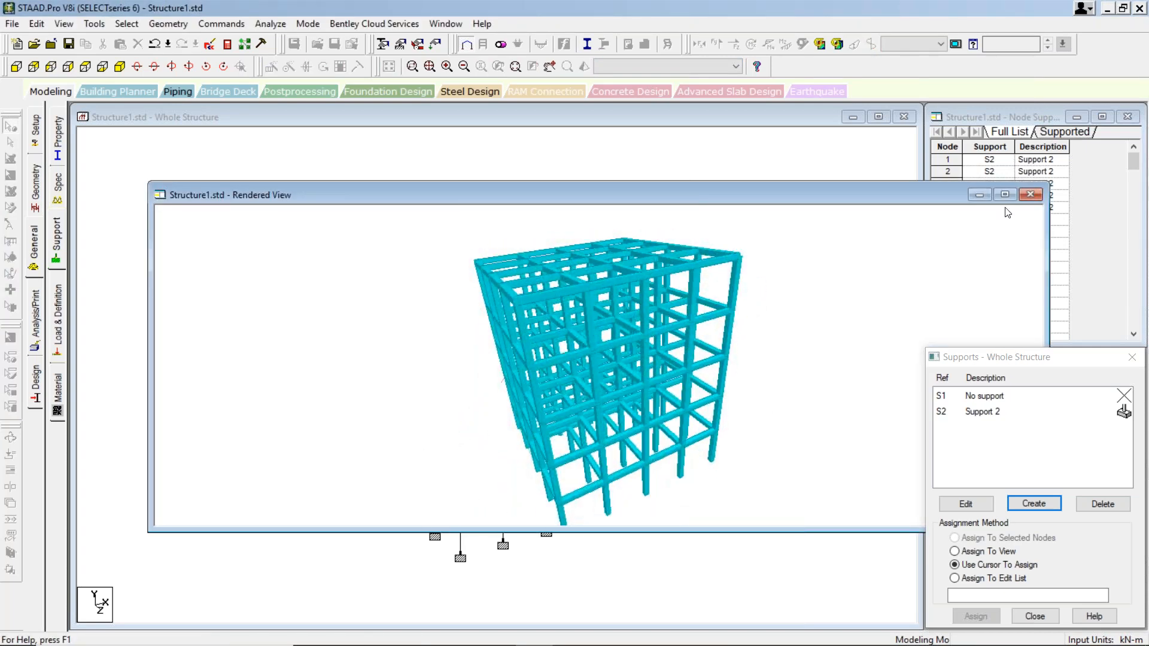
left_click(1030, 195)
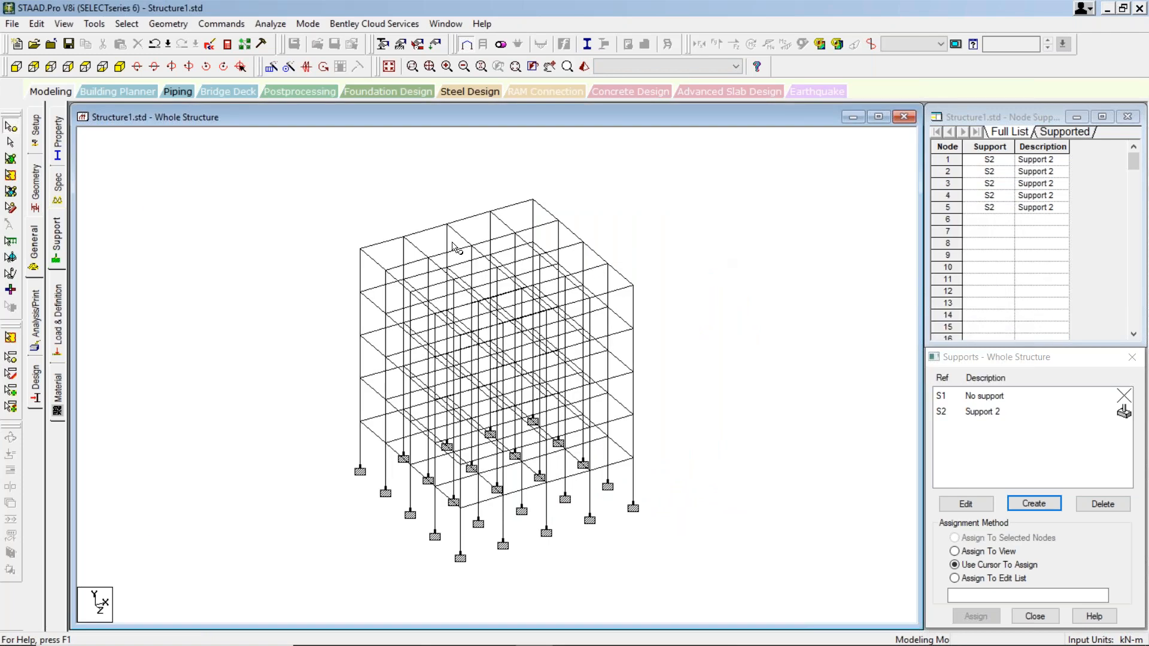
scroll(536, 448, "up", 3)
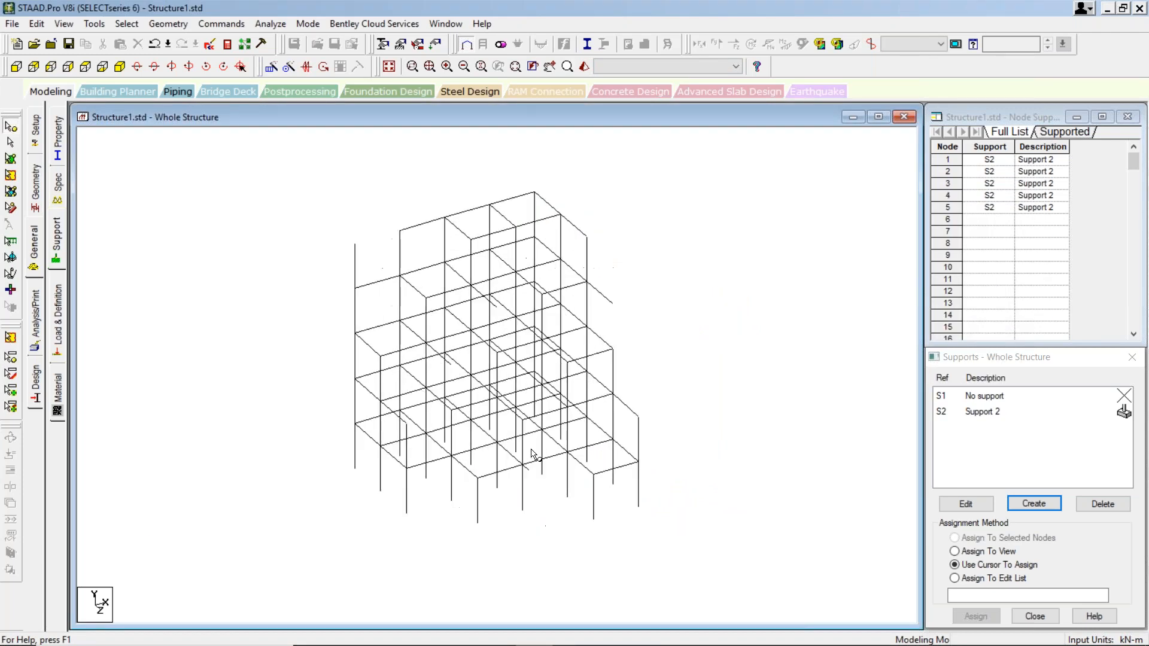
scroll(537, 449, "down", 3)
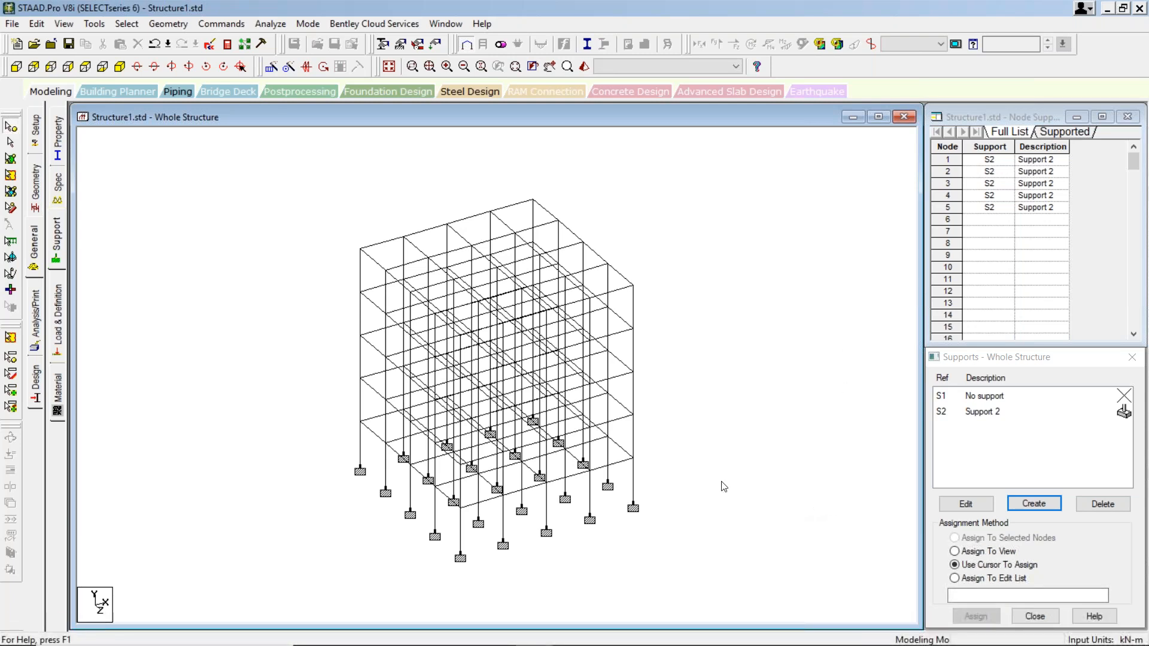
- Select the supported base nodes in the front view and clear the selection
left_click(16, 67)
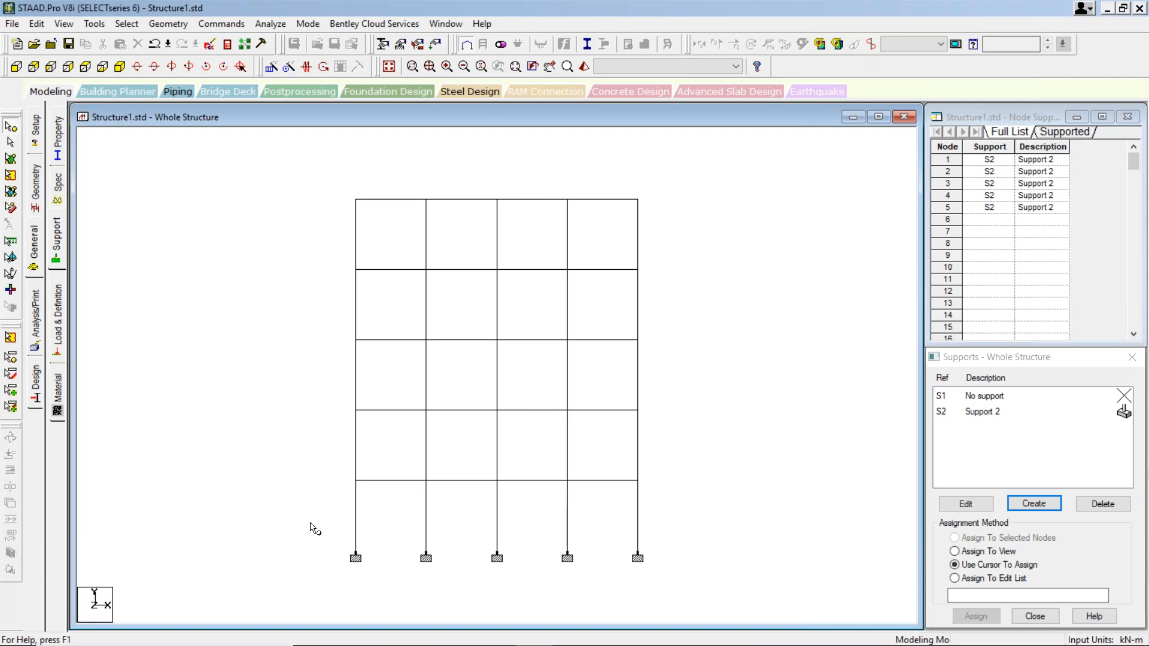
left_click_drag(309, 522, 633, 576)
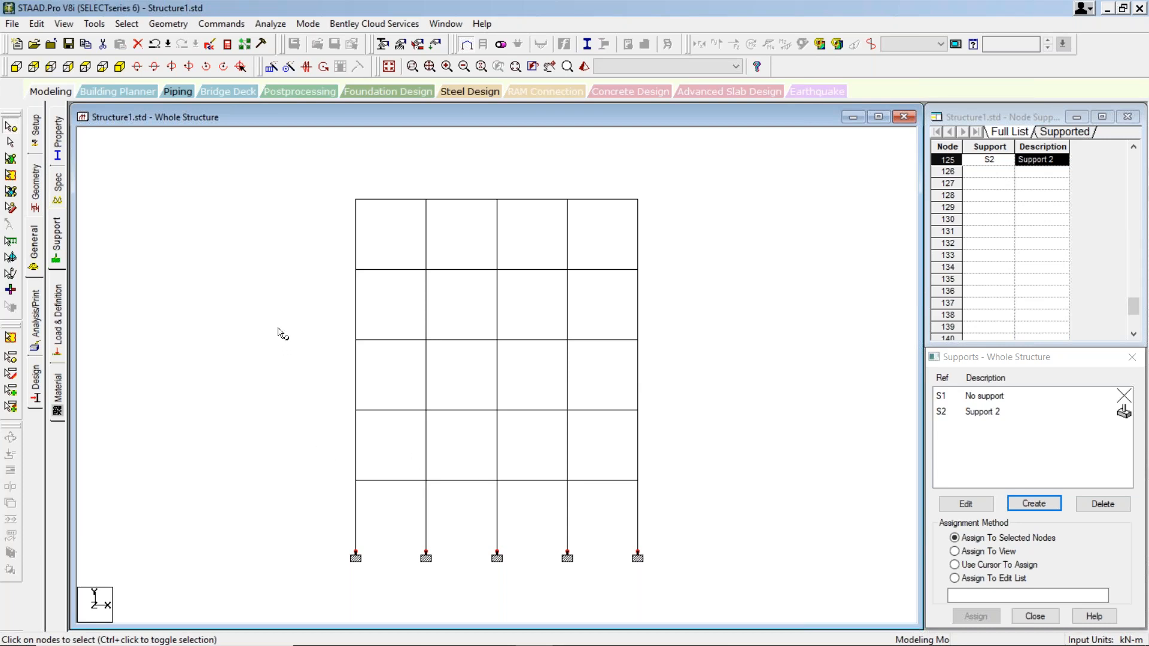
left_click(282, 331)
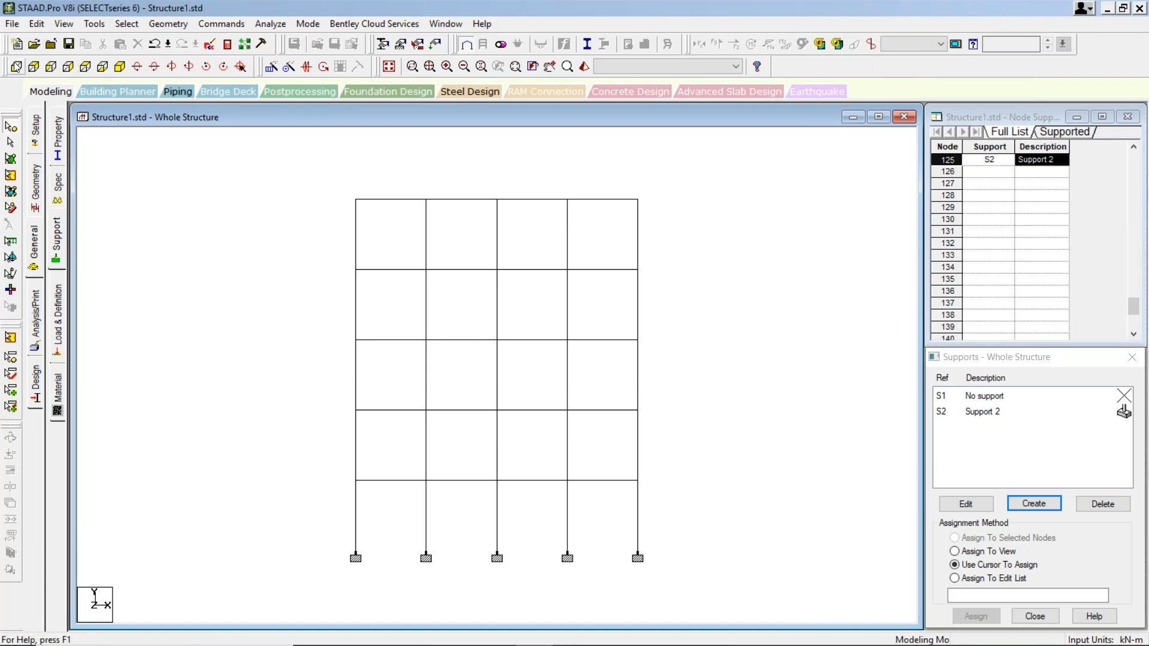
- Decline the auto-save request for the structure file
left_click(16, 67)
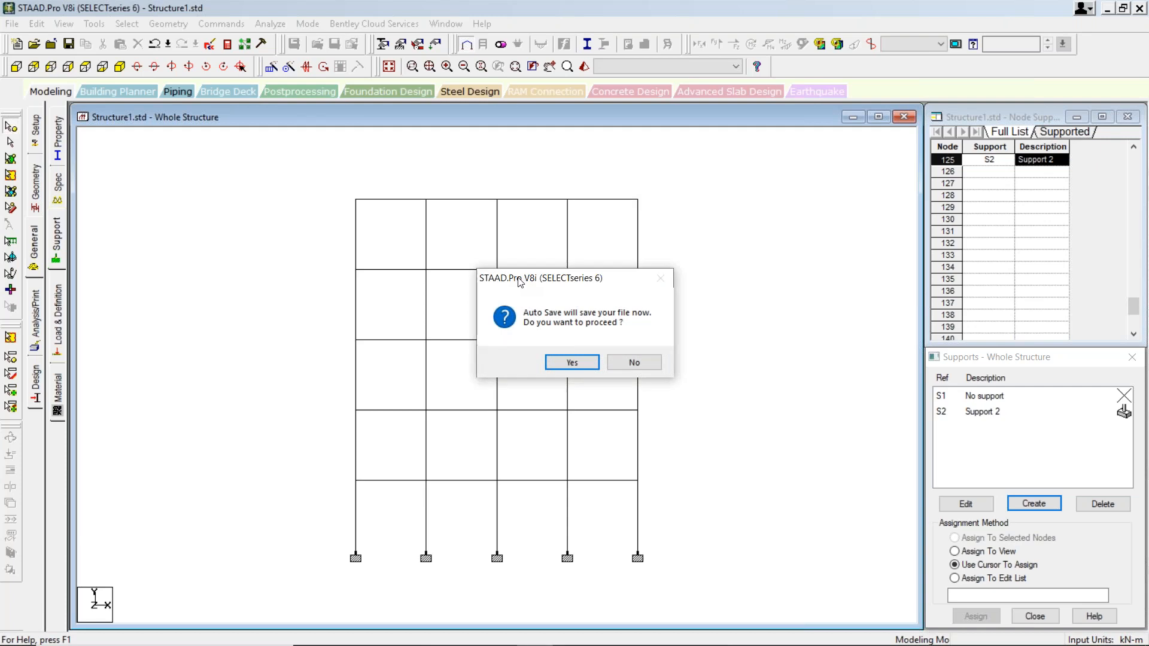
left_click_drag(524, 278, 351, 232)
left_click(467, 318)
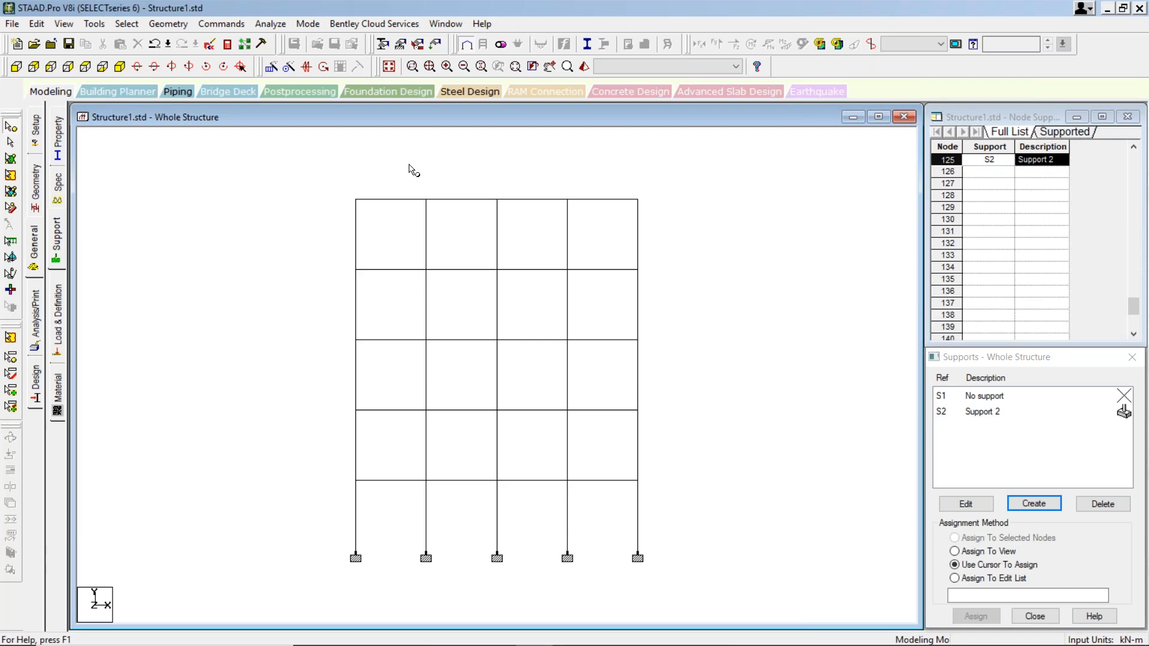
left_click(64, 25)
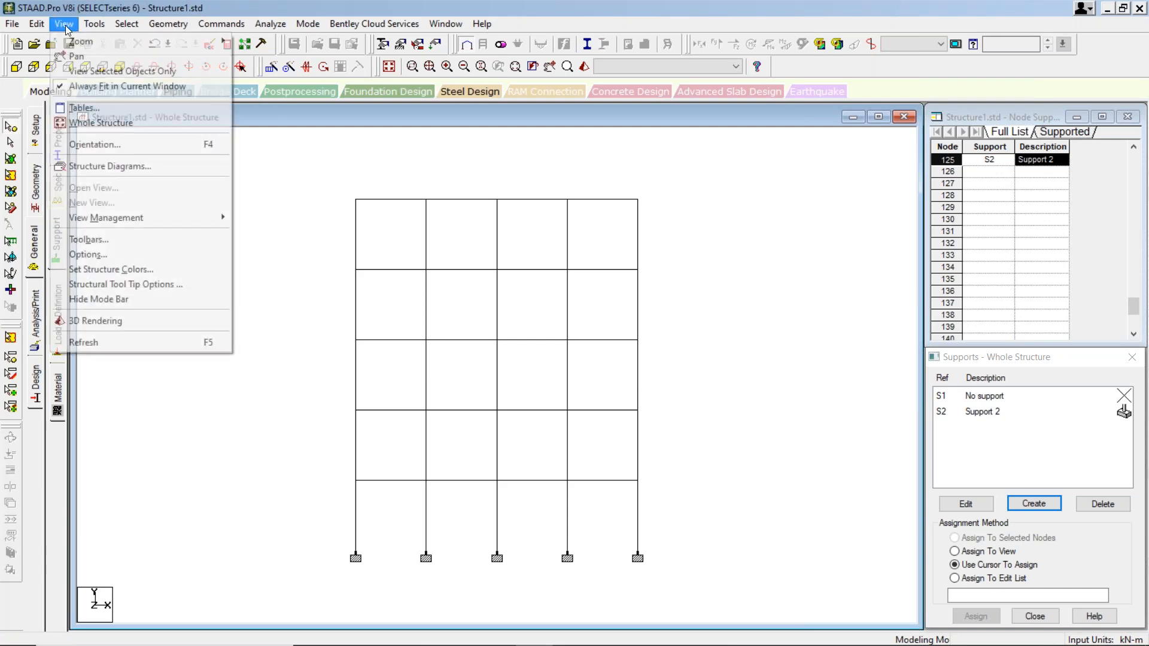
left_click(645, 205)
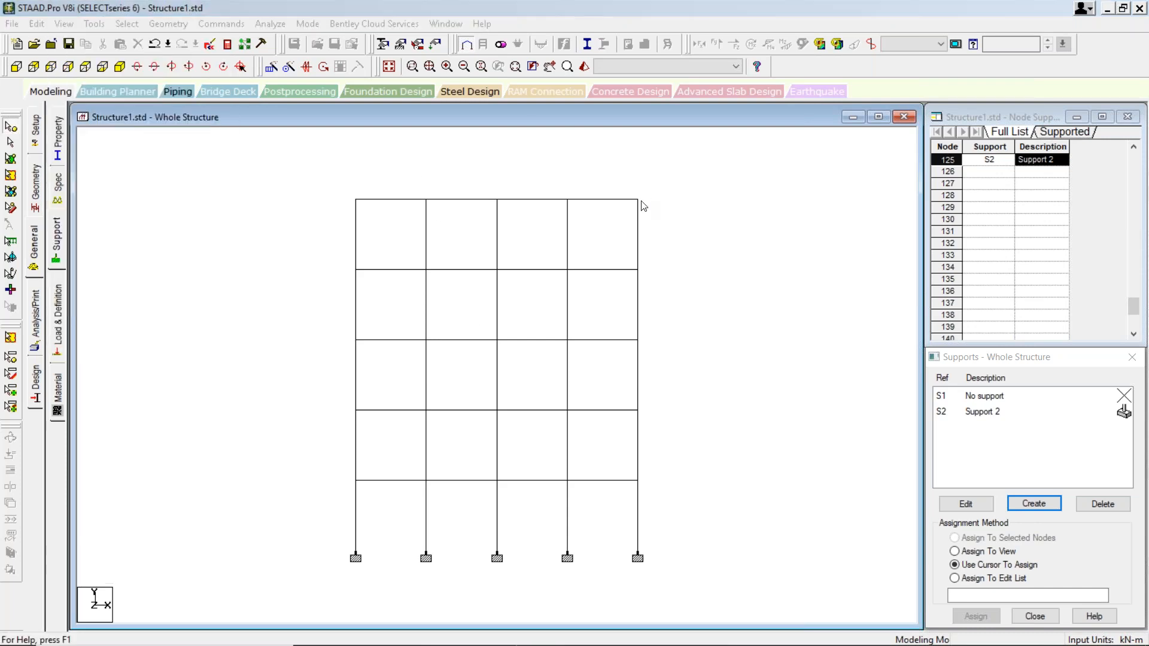
left_click(75, 23)
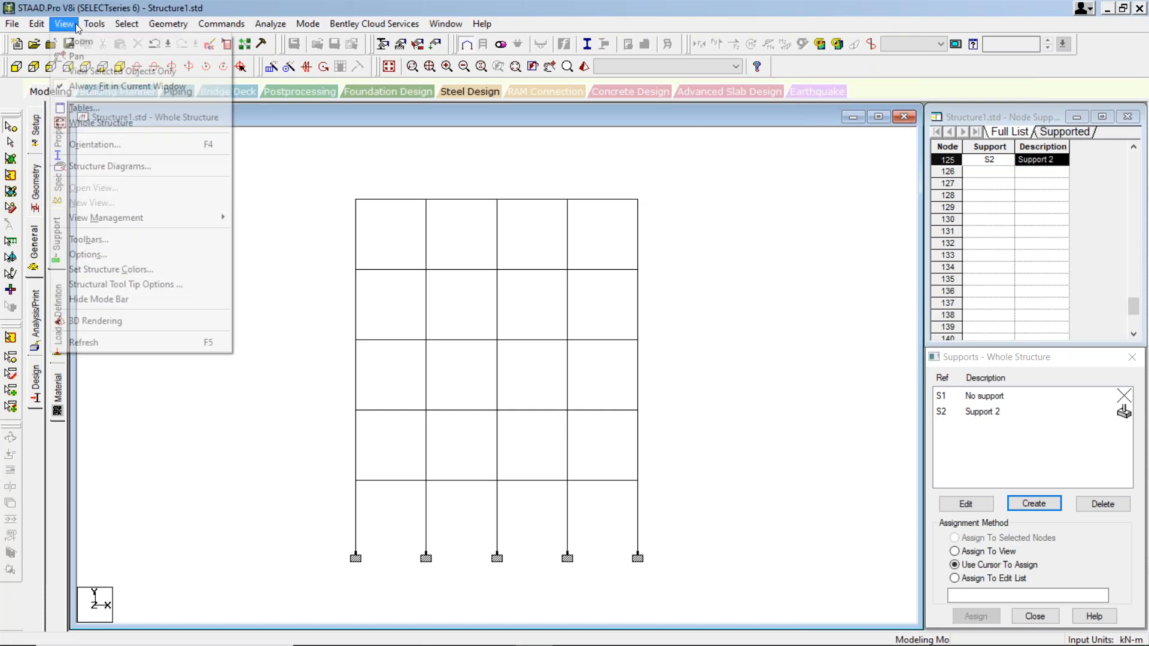
left_click(61, 25)
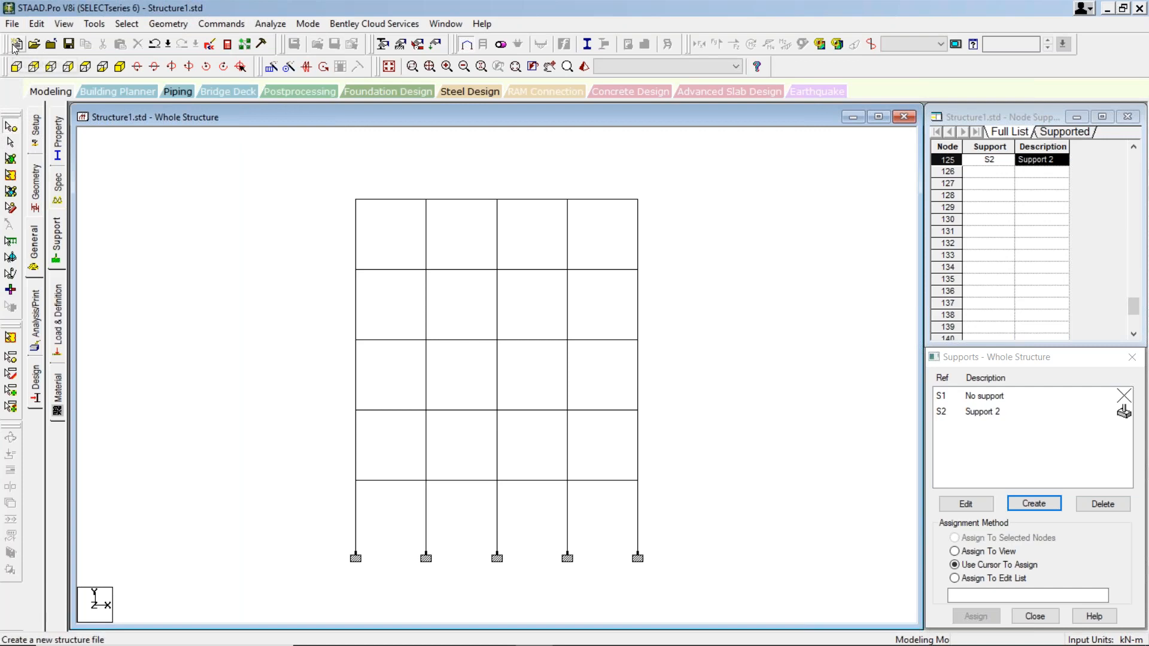
- Examine the supported structure from the back, from below, in isometric and from the front
left_click(33, 67)
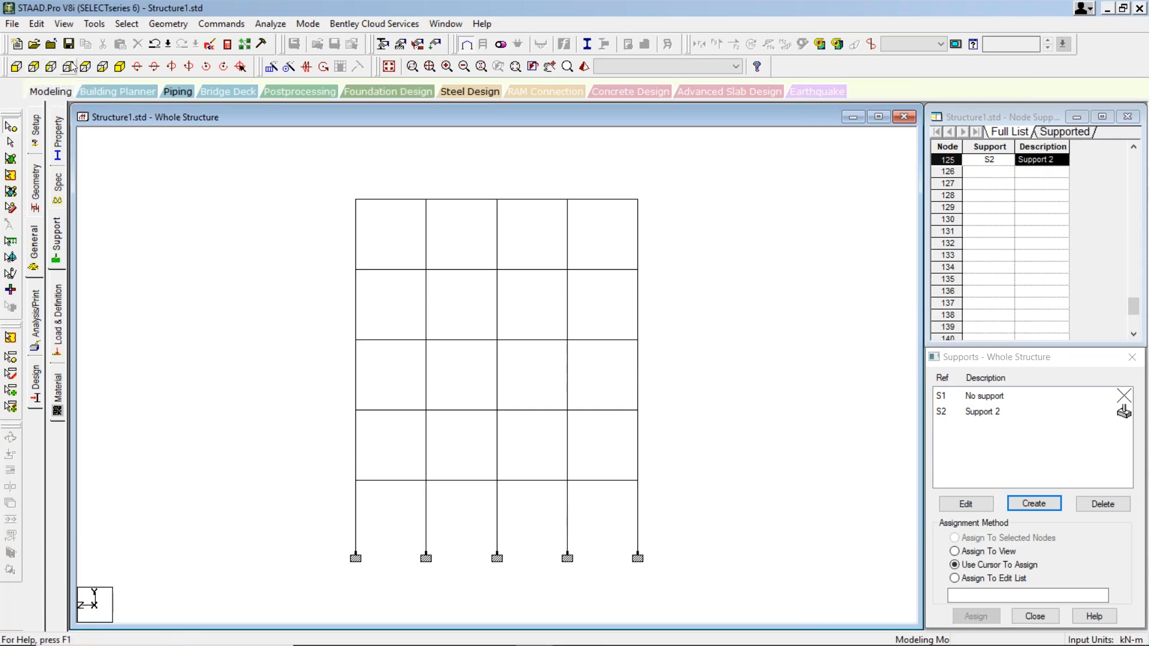
left_click(103, 67)
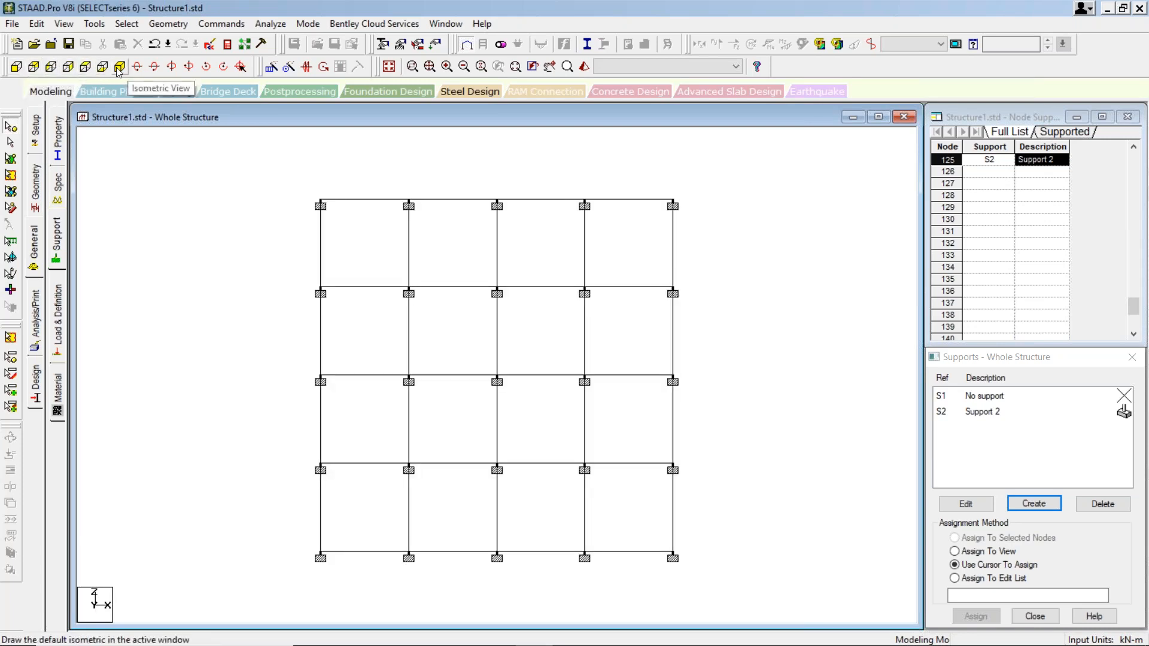
left_click(120, 68)
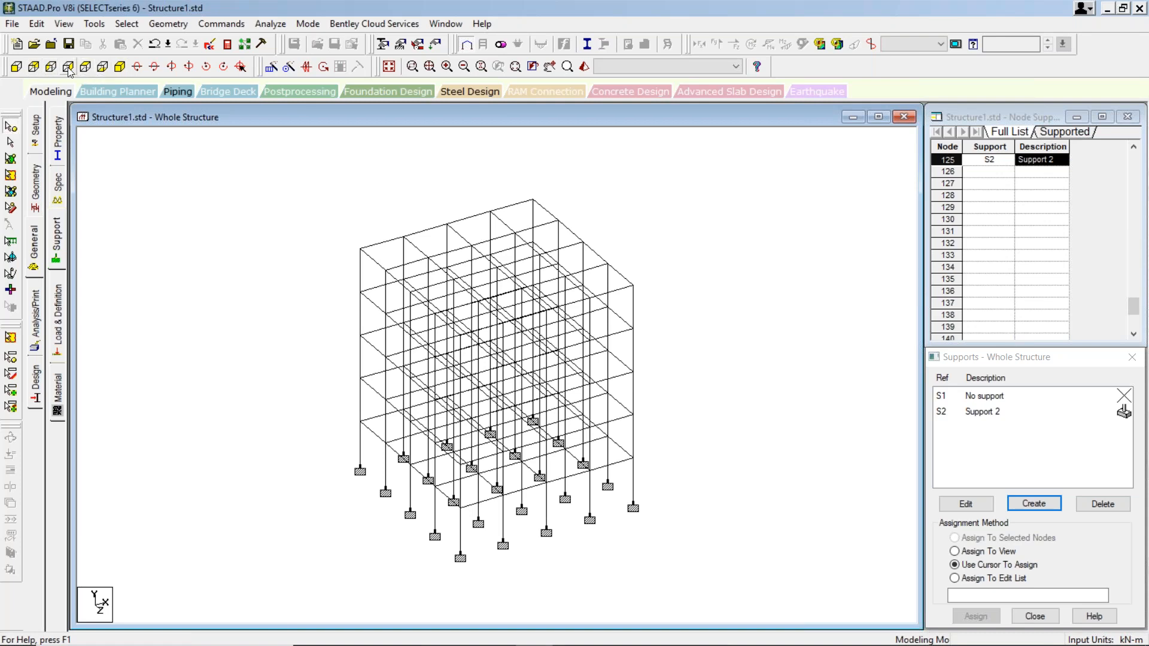
left_click(64, 24)
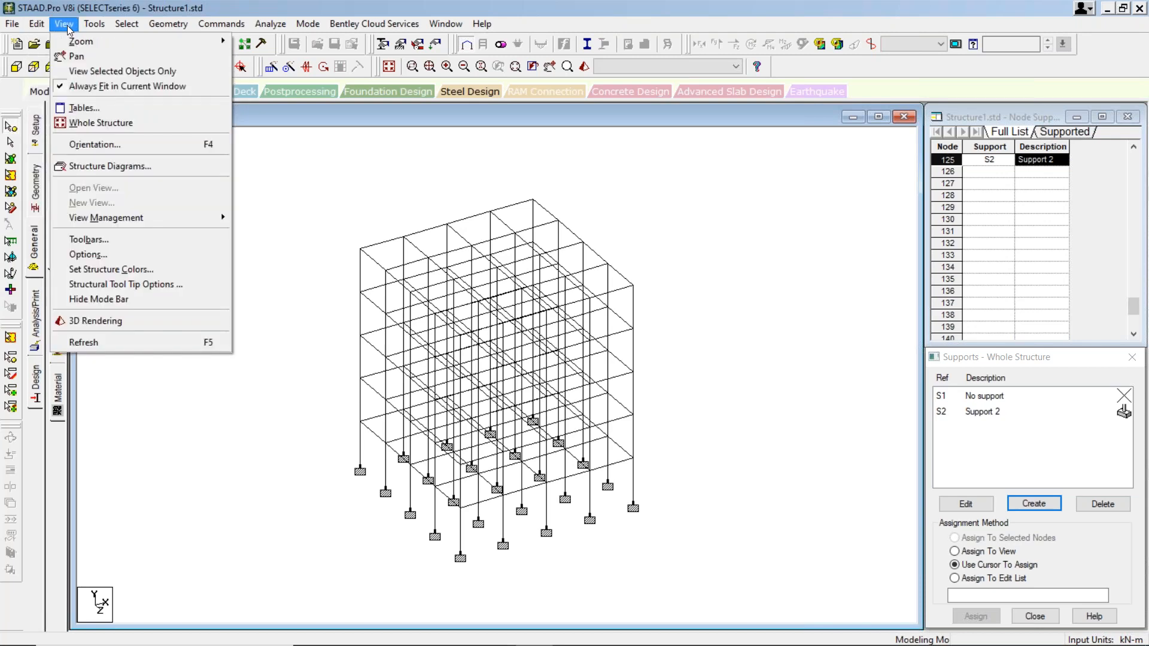
left_click(67, 27)
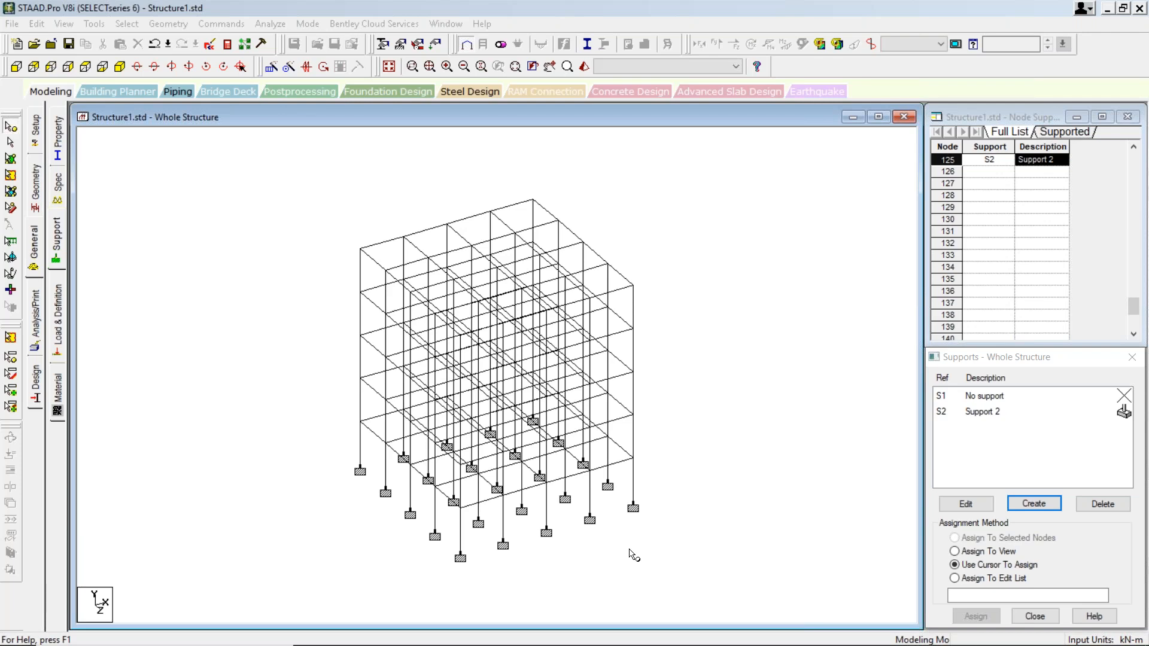
left_click(16, 67)
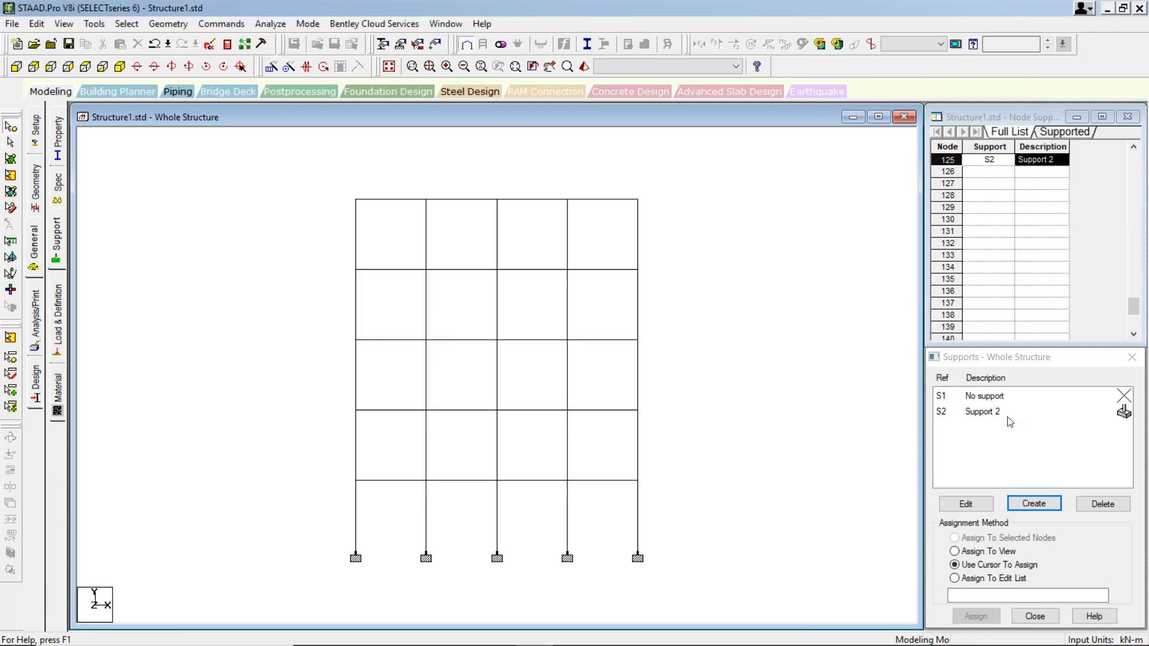
- Select all base nodes in the front view, assign Support 2 to the selection and clear it
left_click(982, 412)
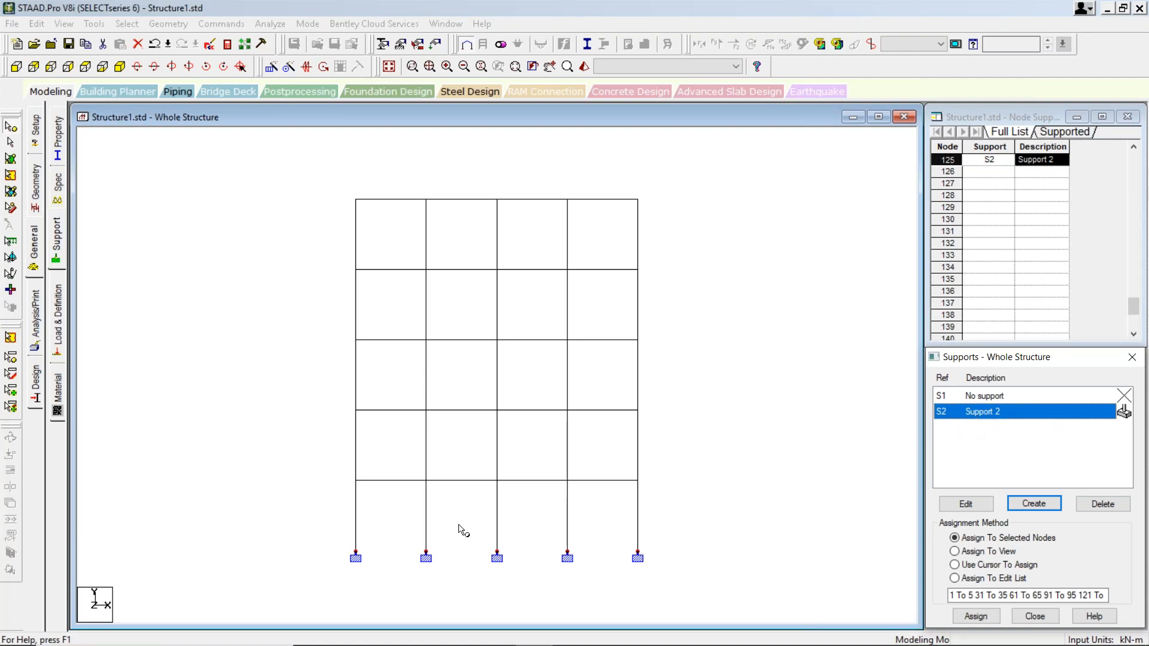
left_click_drag(289, 527, 777, 579)
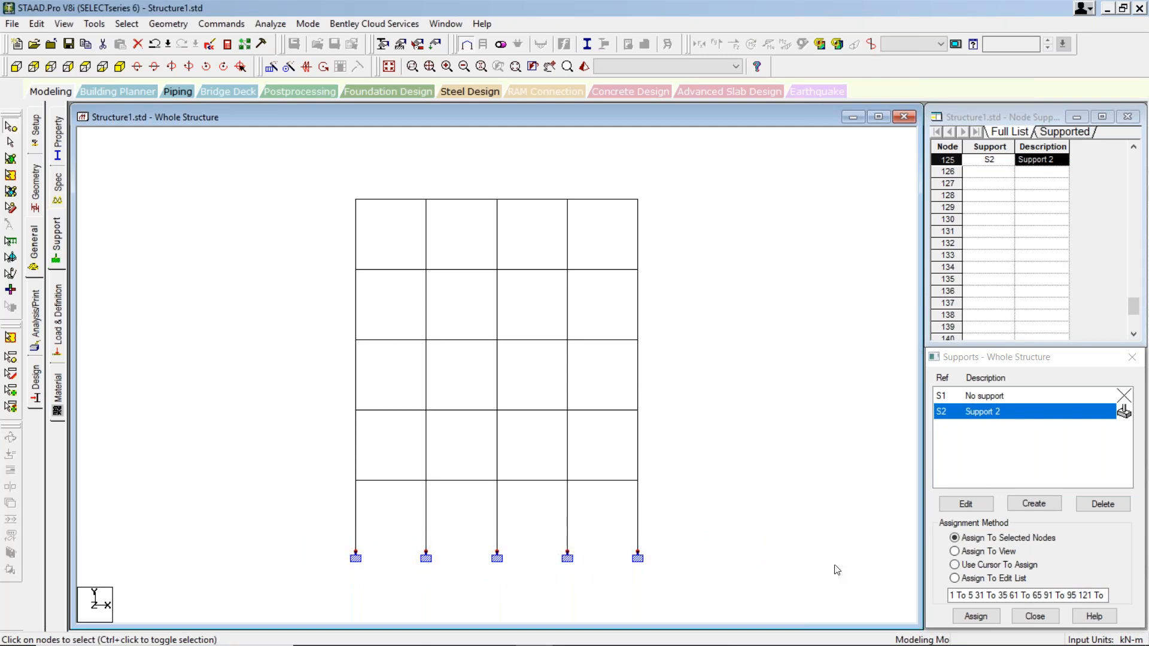
left_click(984, 617)
left_click(178, 416)
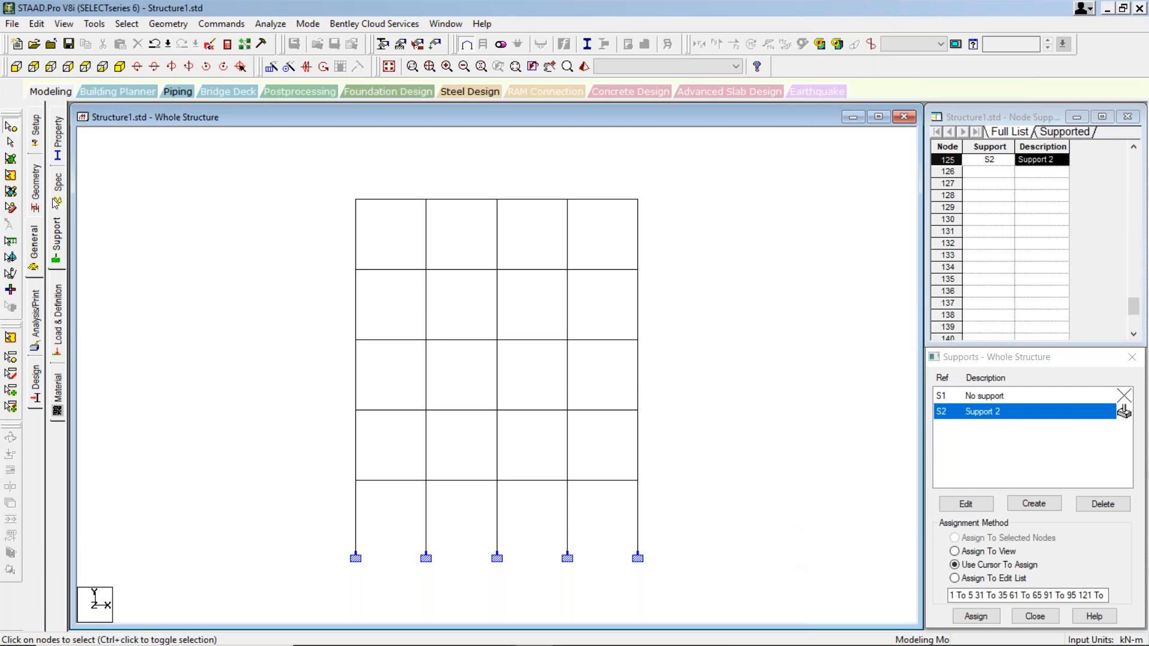
- Open the section properties of the whole structure
left_click(60, 242)
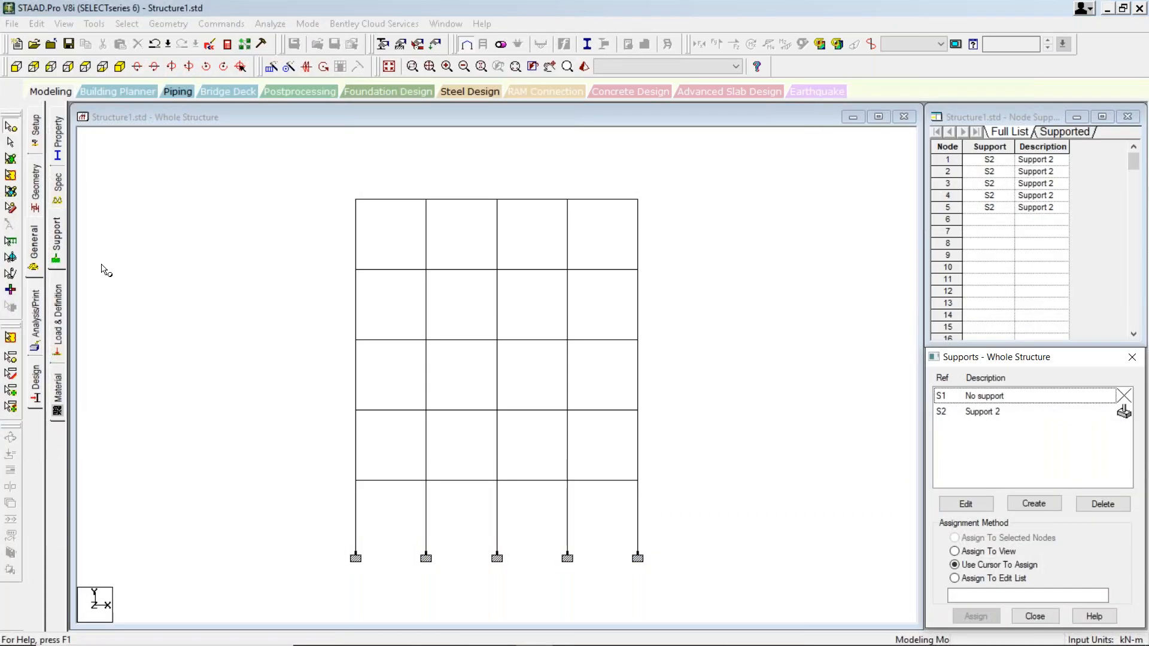
left_click(60, 323)
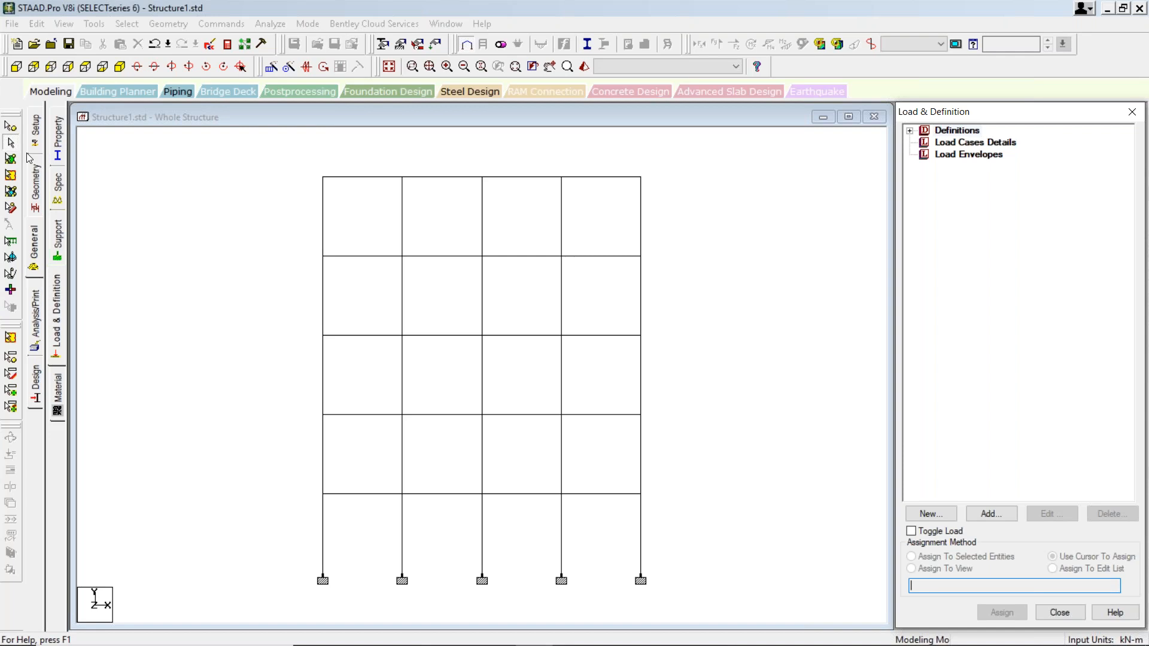
left_click(57, 137)
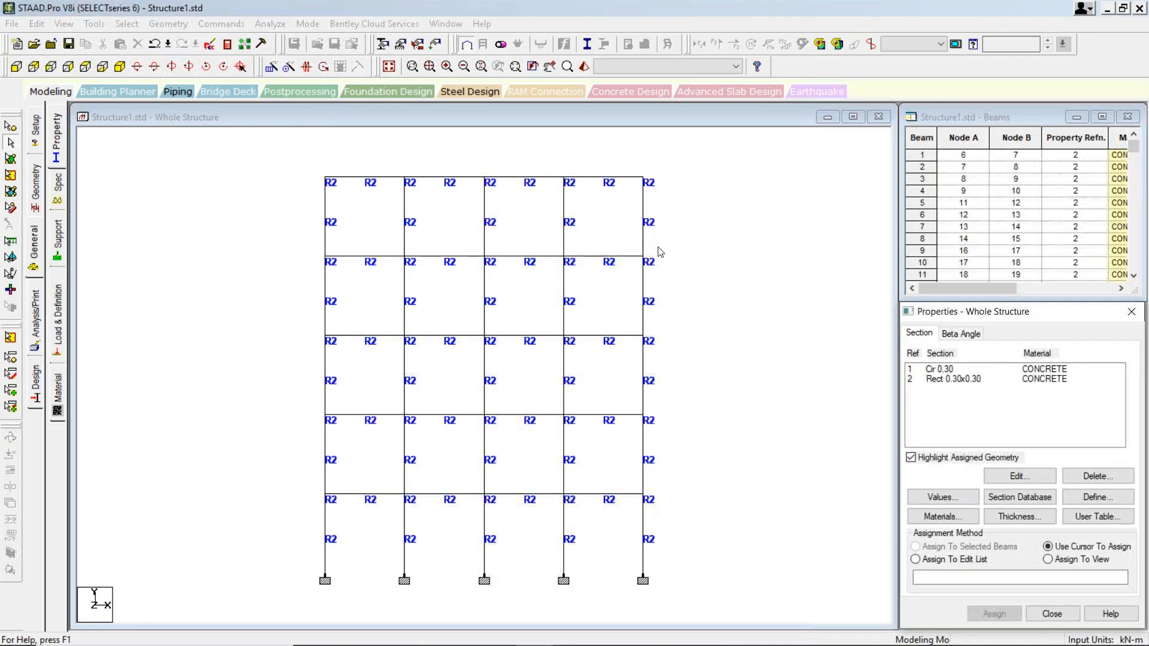
- Examine the section labels on the frame's members in isometric view and decline the auto-save request
left_click(120, 66)
scroll(465, 275, "down", 6)
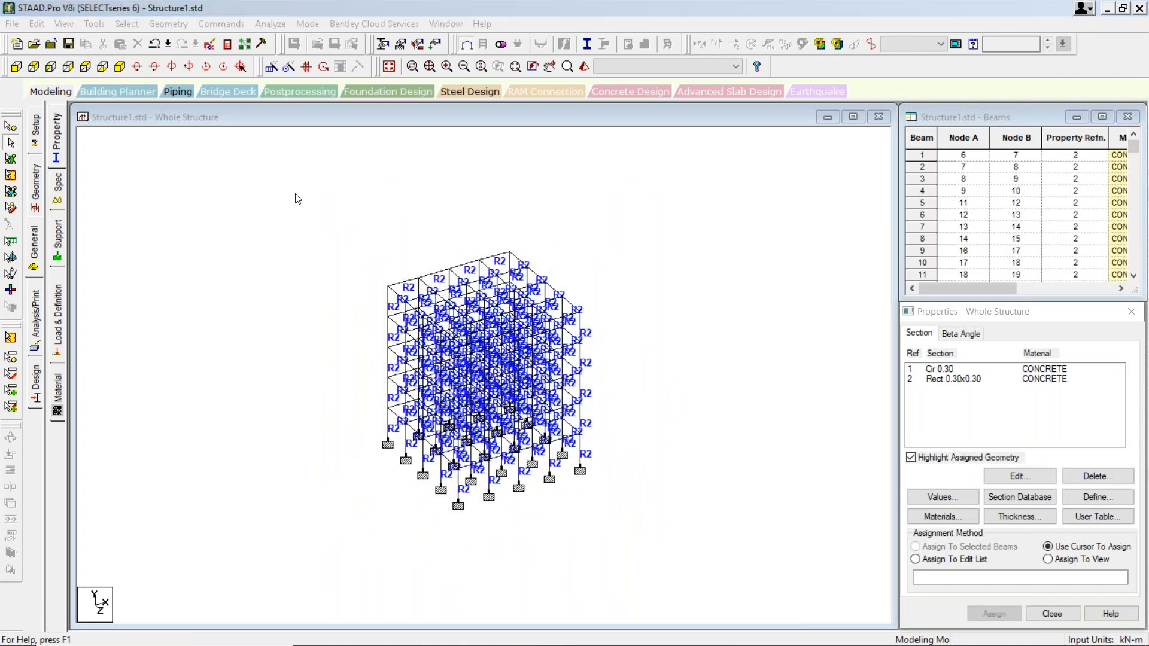
scroll(417, 392, "up", 1)
middle_click_drag(418, 392, 549, 353)
scroll(531, 383, "up", 1)
scroll(530, 388, "up", 2)
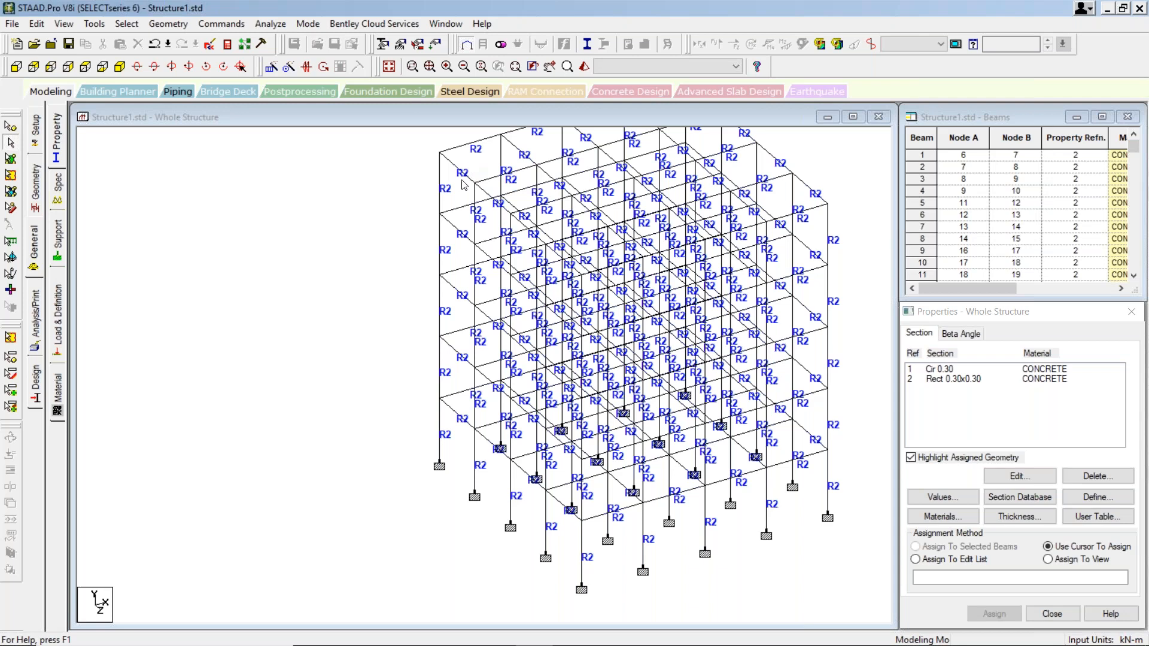
middle_click_drag(463, 368, 445, 404)
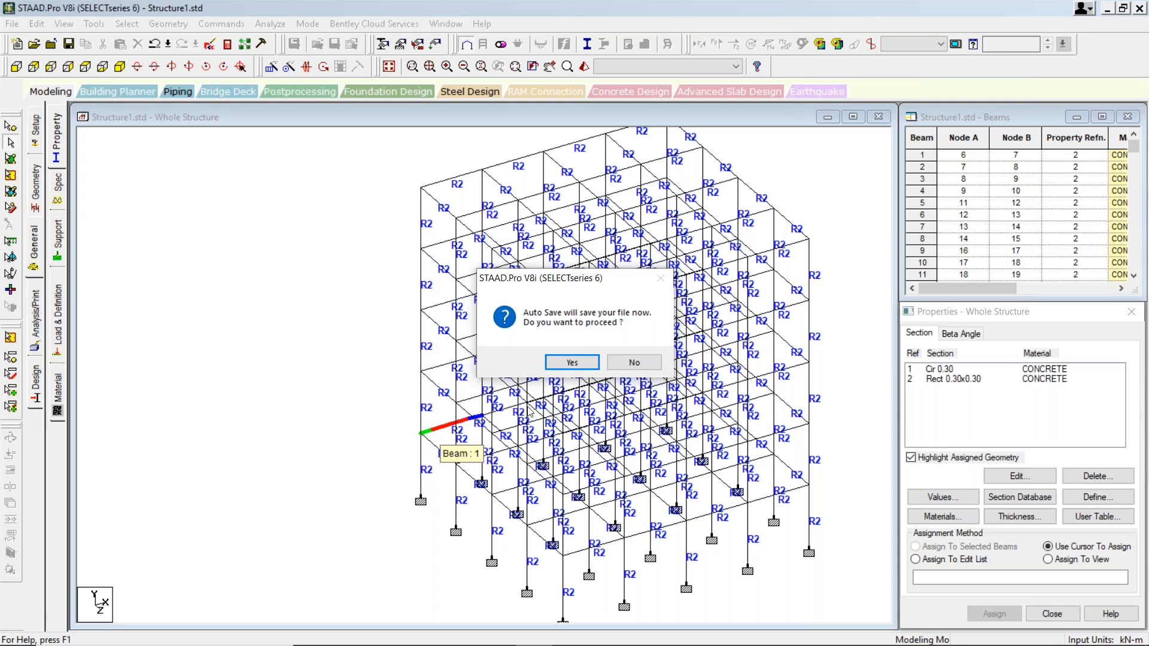
left_click(635, 362)
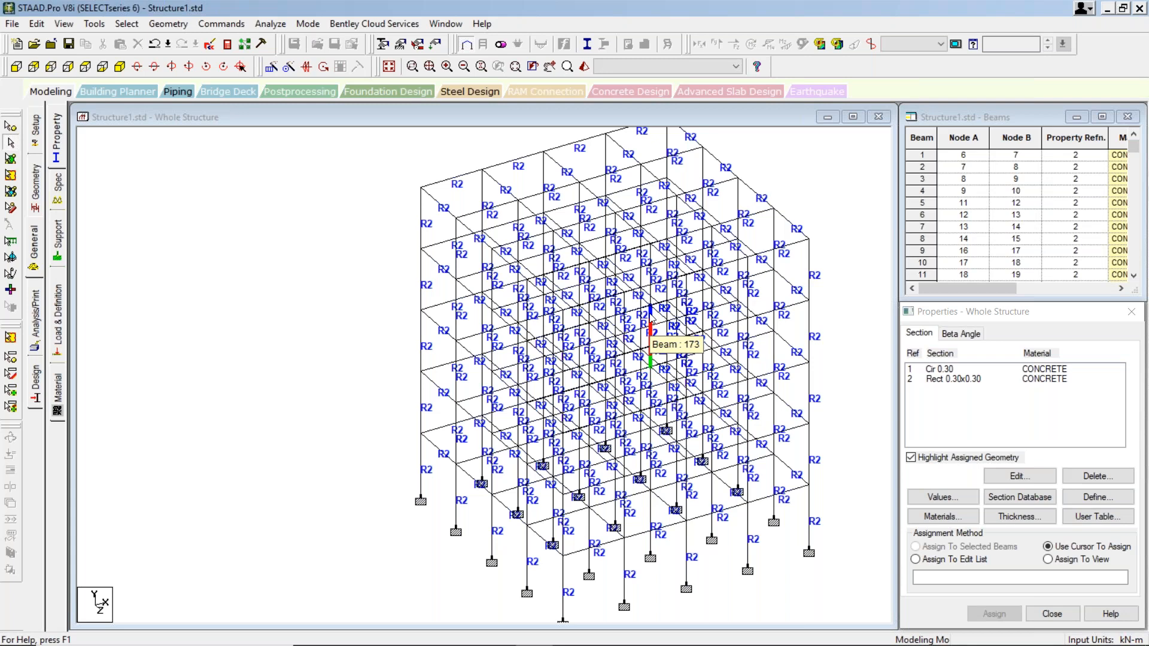
- Define a rectangular concrete section with YD 0.5 m and ZD 0.5 m and add it to the section list
left_click(1086, 498)
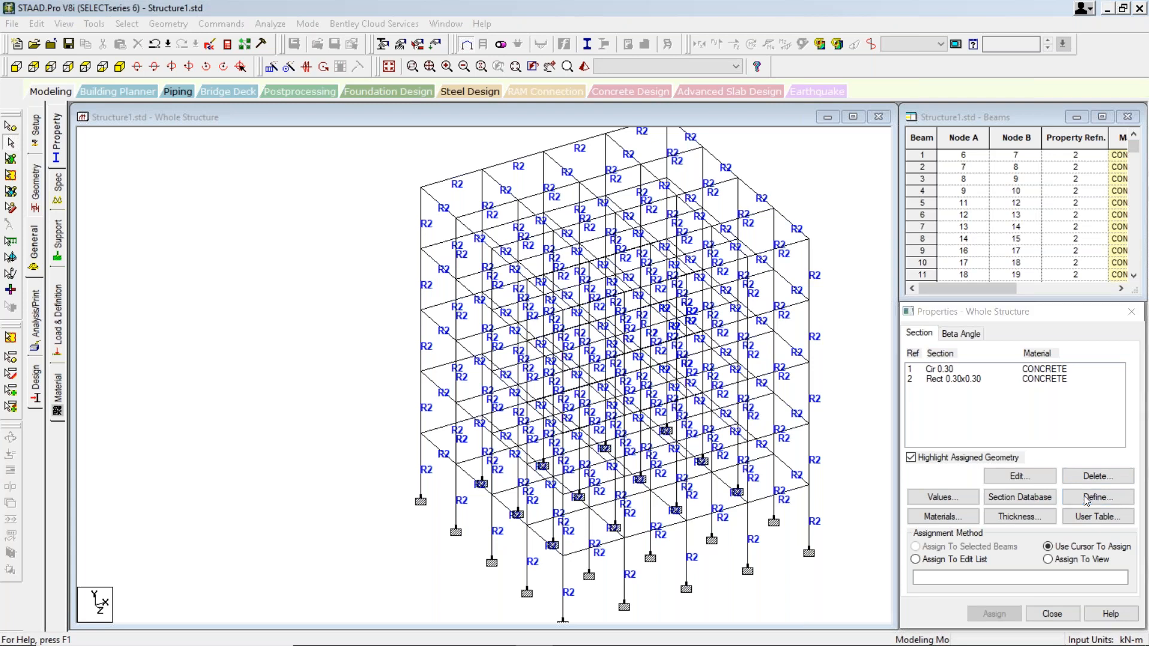
left_click(370, 214)
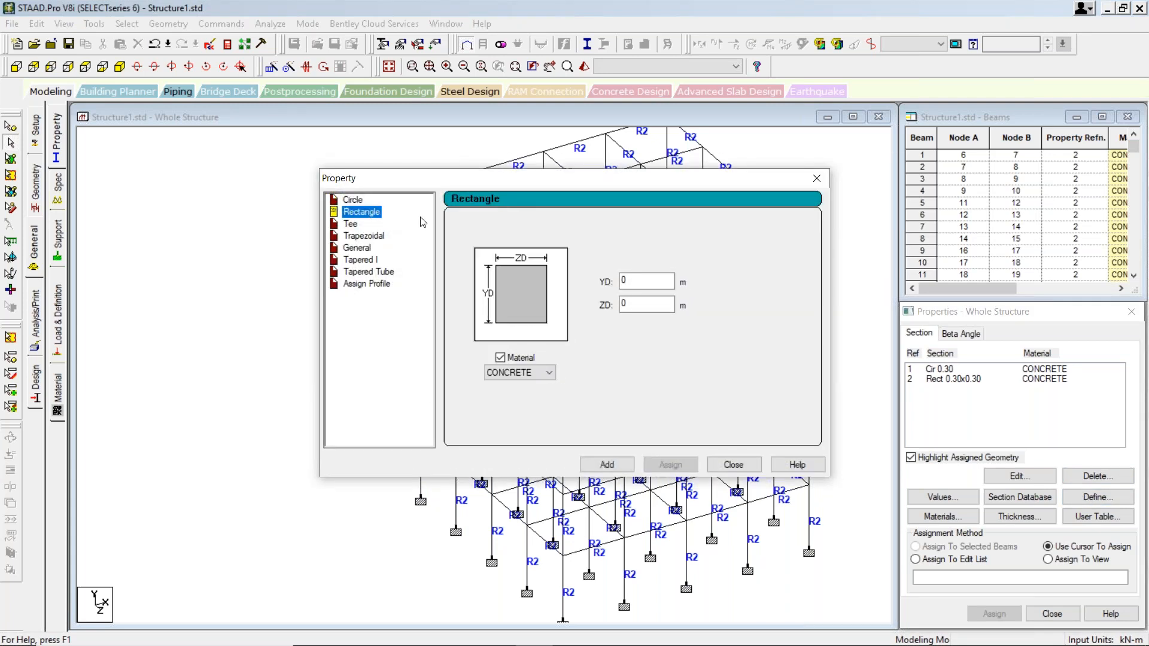
left_click(653, 282)
type(".2")
key("BackSpace")
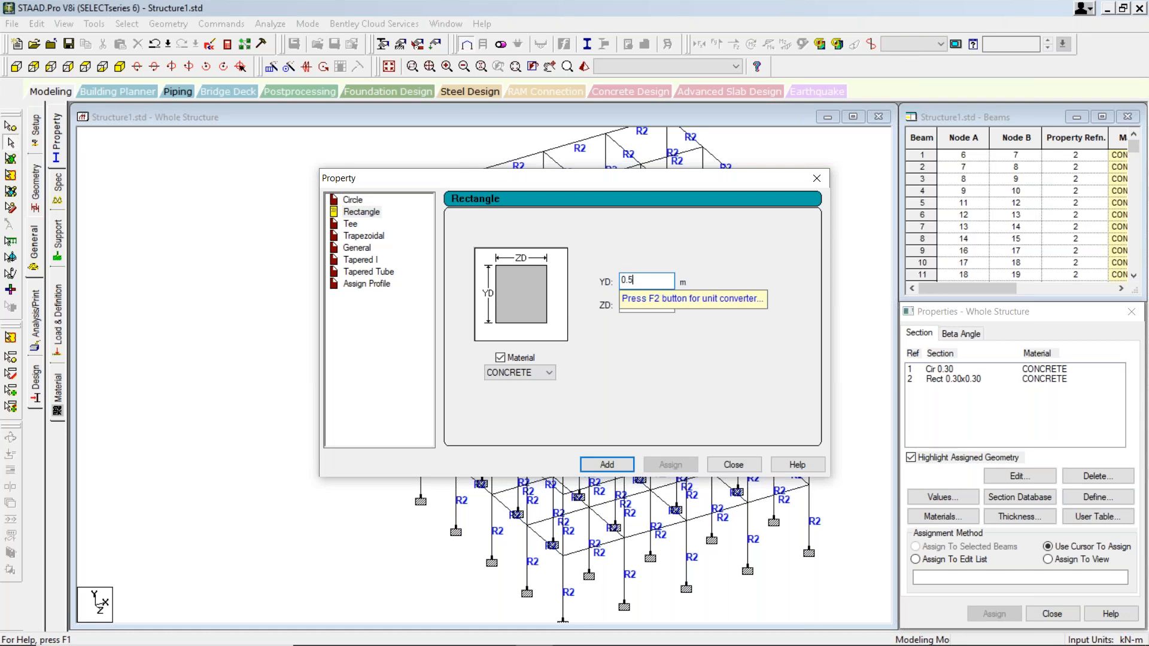
left_click(657, 307)
type("0.5")
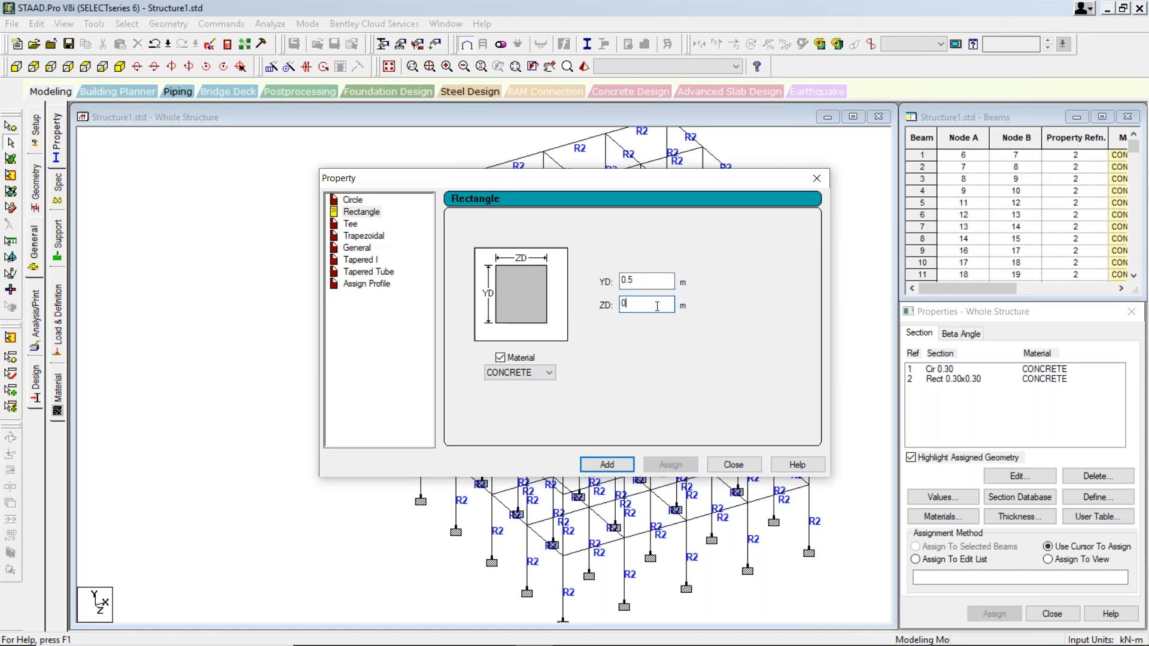
left_click(607, 464)
left_click(733, 465)
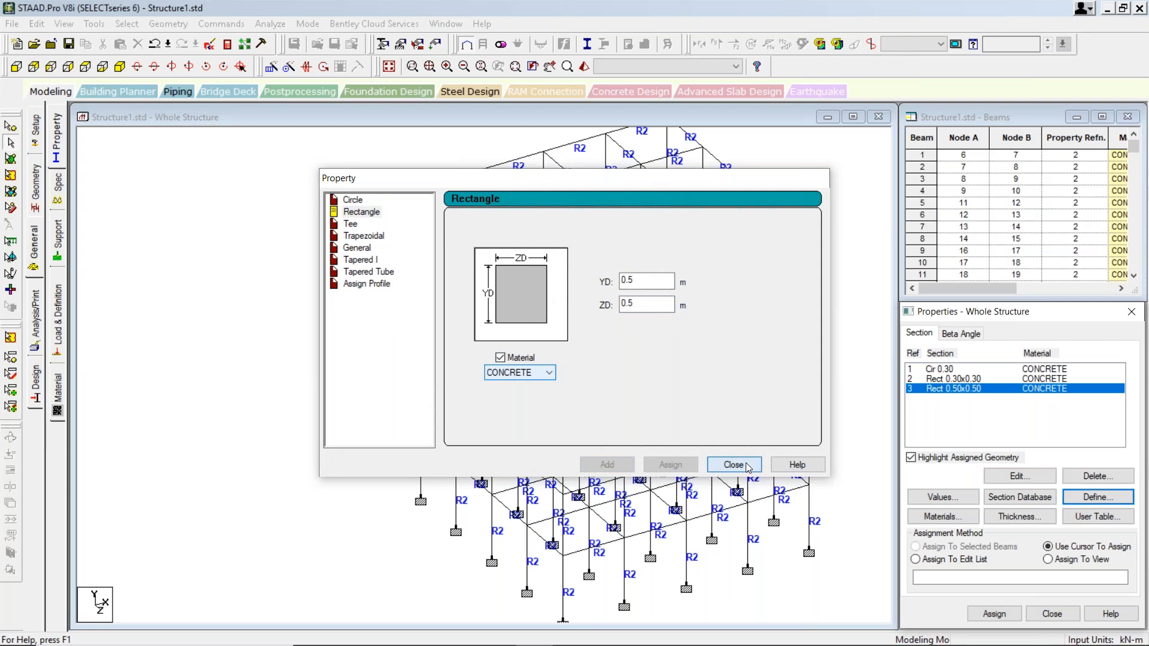
- Choose the Rect 0.50x0.50 section and select all horizontal beams of the two lowest floor levels in the front view
left_click(942, 391)
scroll(233, 149, "down", 1)
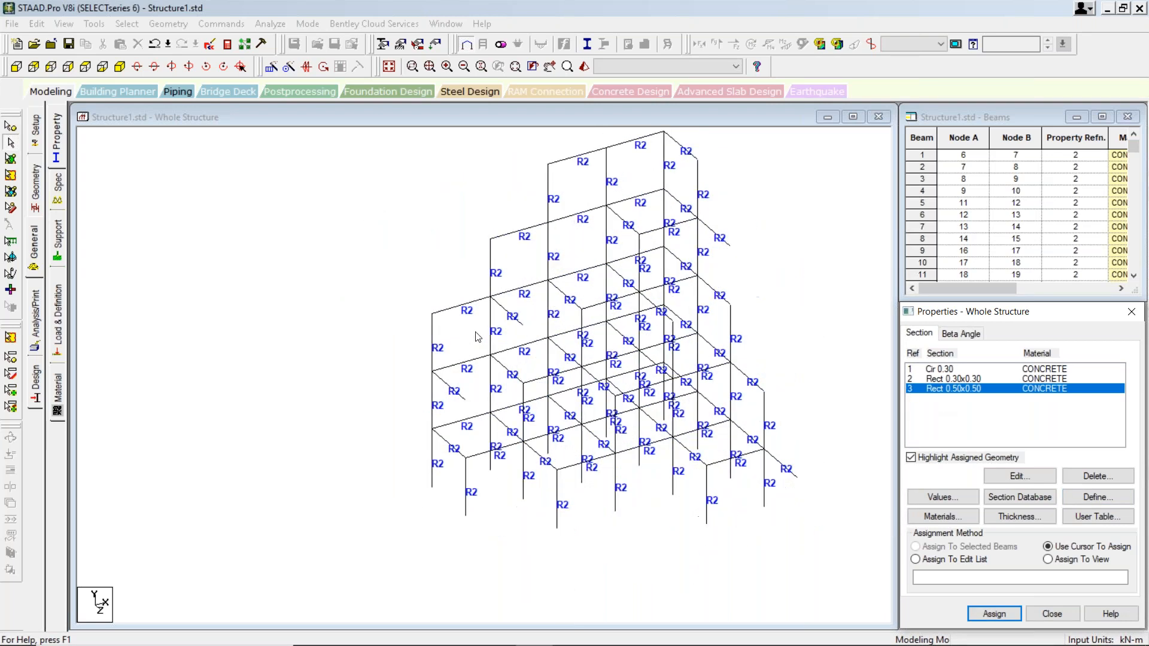
left_click(192, 151)
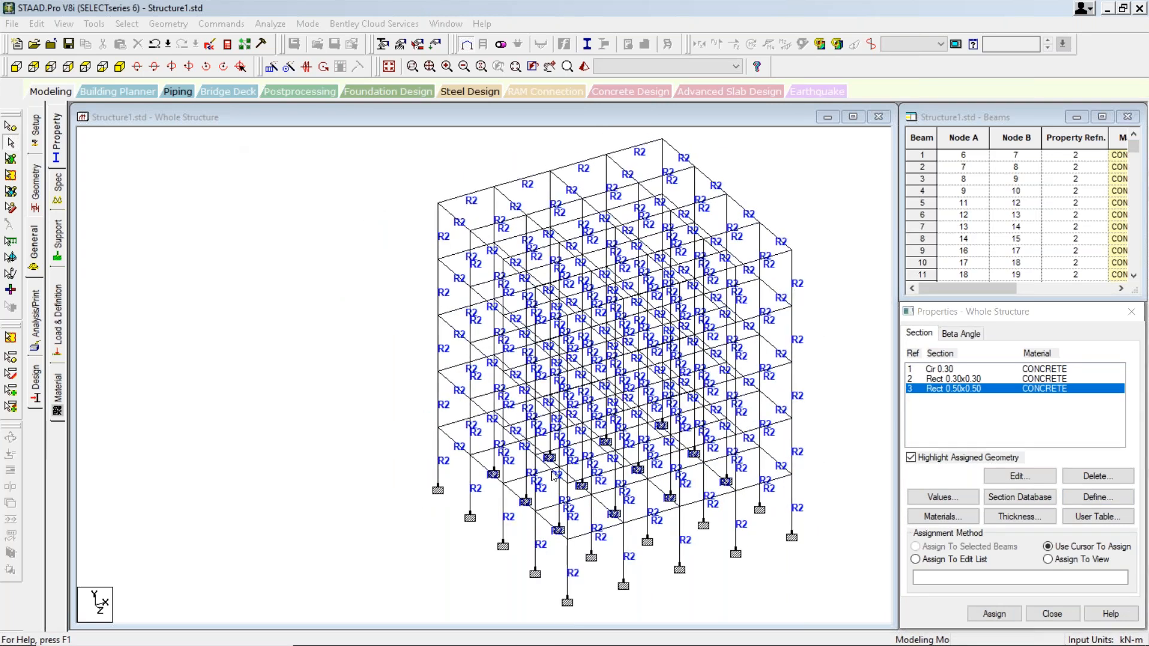
scroll(516, 455, "down", 2)
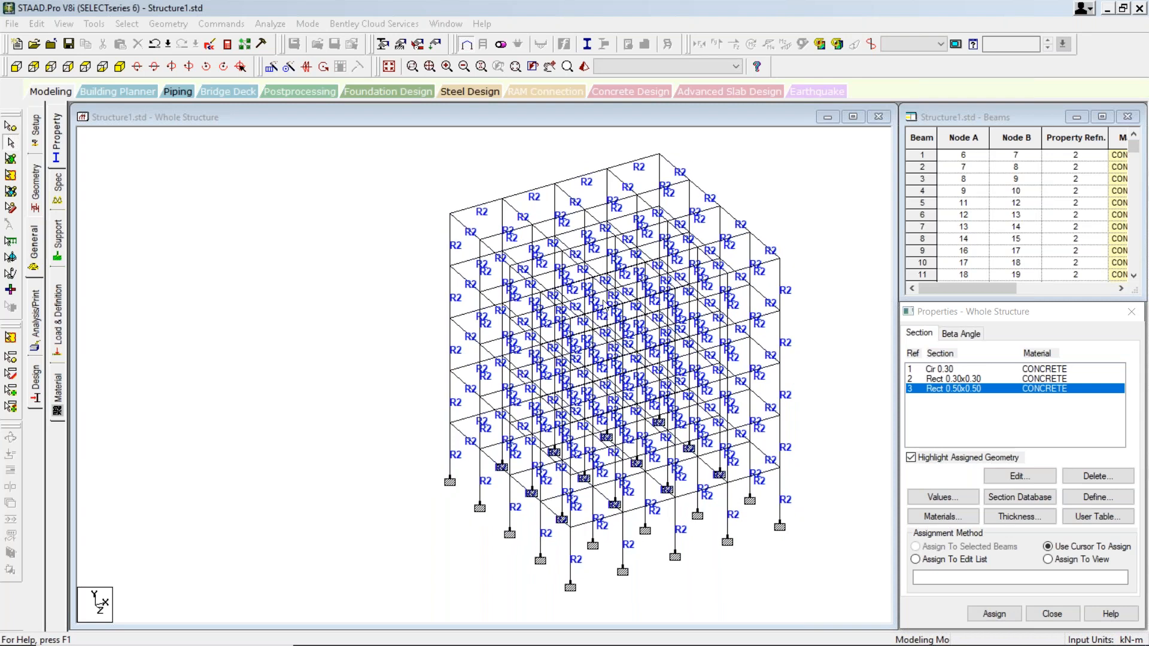
left_click(17, 66)
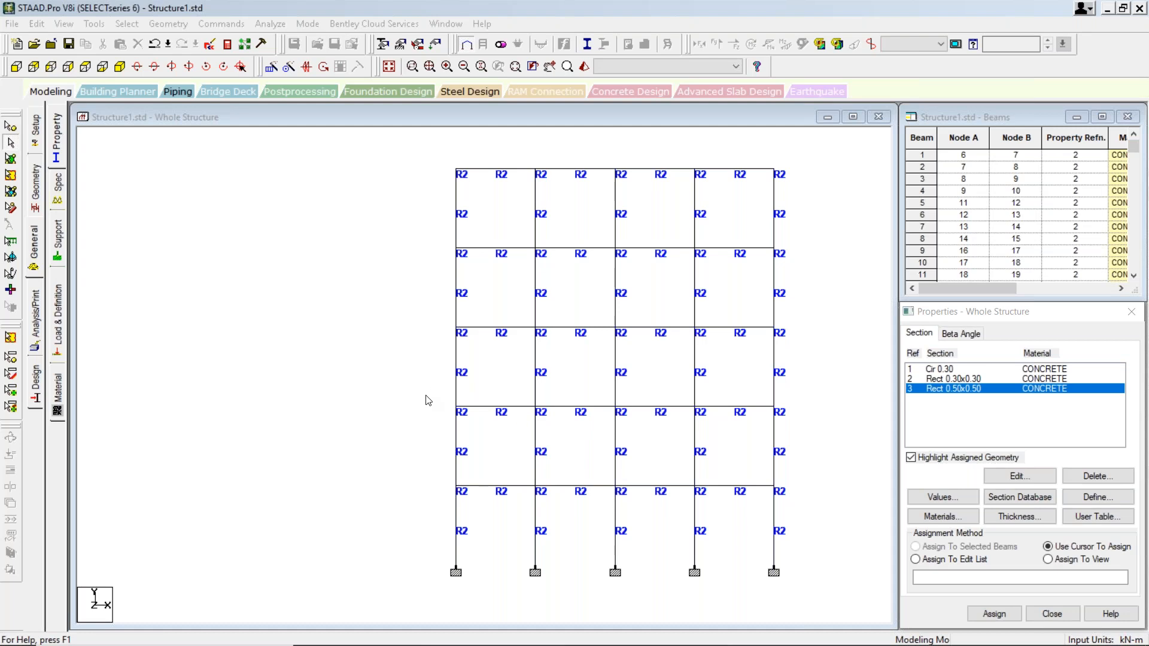
left_click_drag(415, 391, 796, 424)
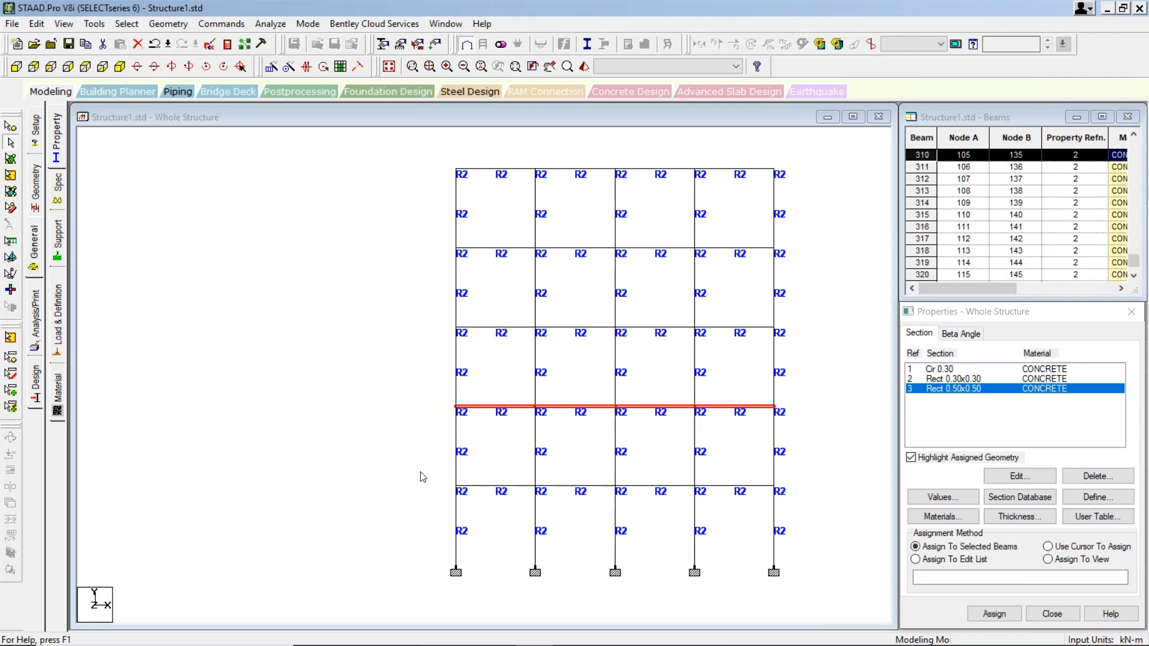
left_click_drag(423, 458, 816, 495)
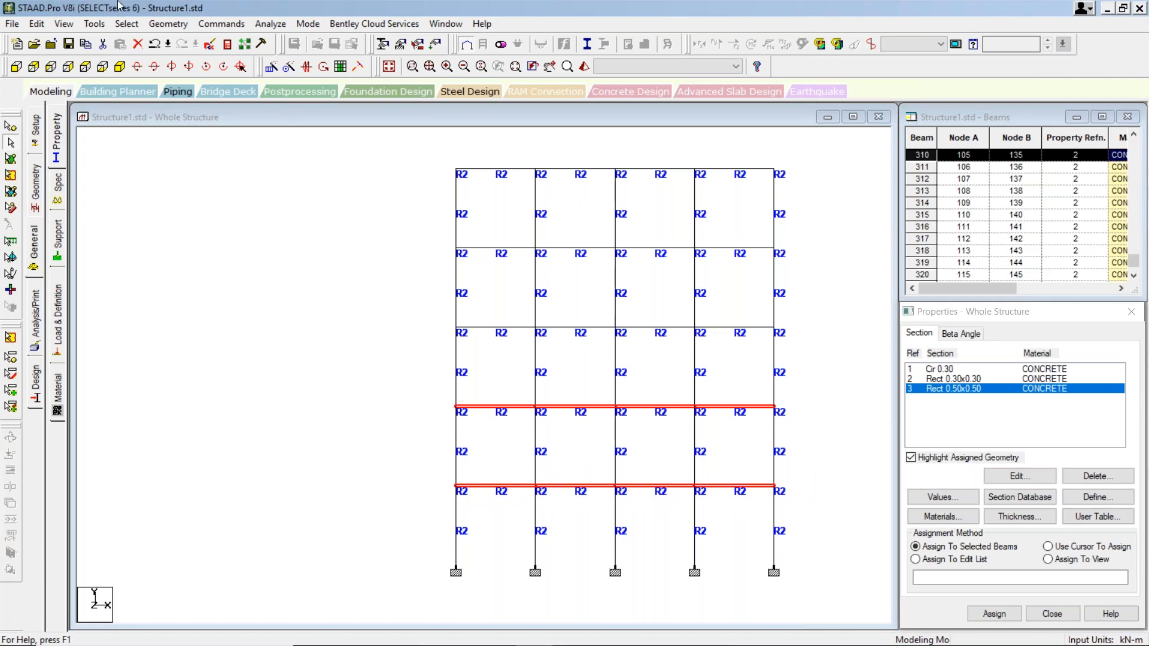
- Show only the selected floor beams, switch to isometric view and clear the selection
left_click(63, 24)
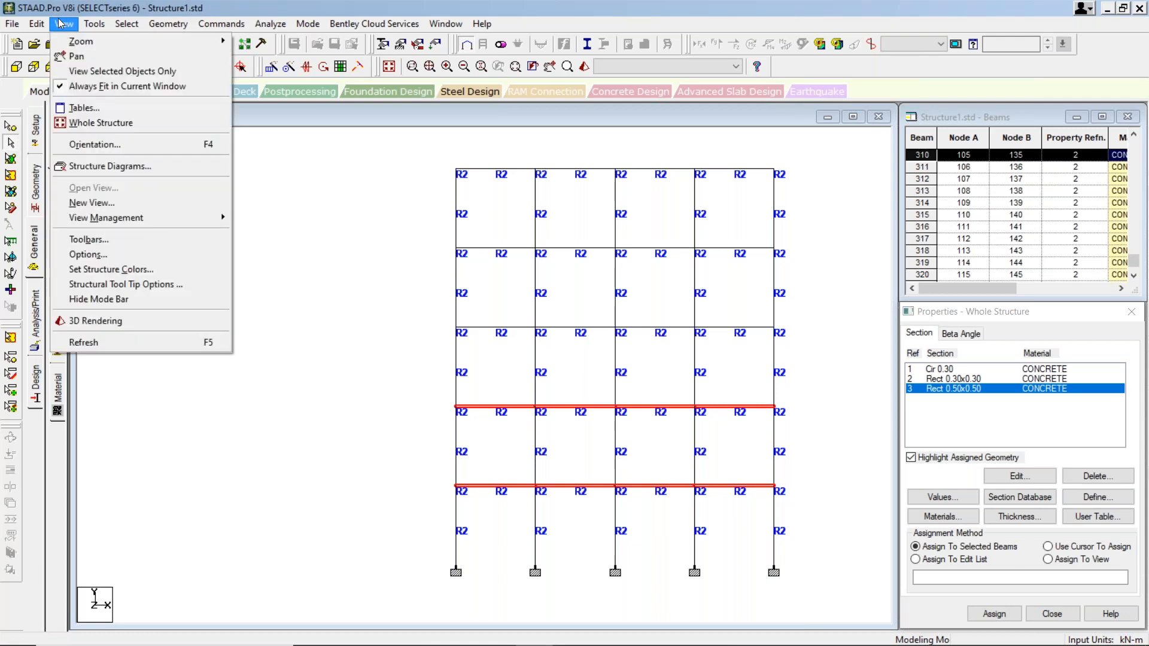
left_click(128, 72)
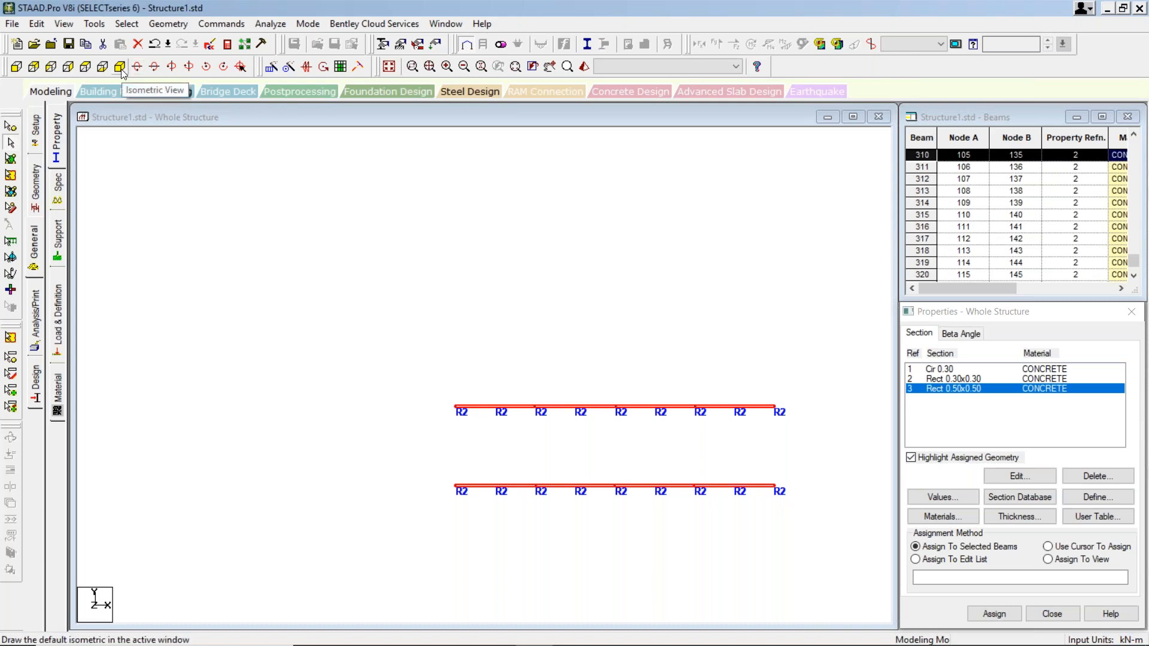
left_click(121, 71)
left_click(483, 259)
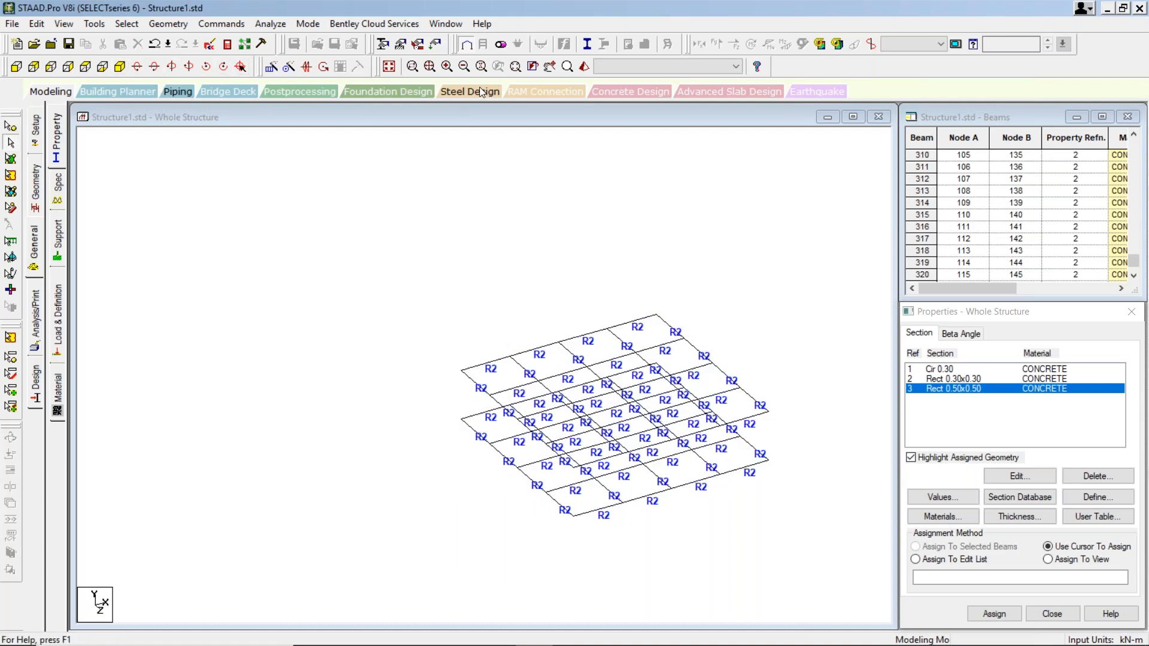
- Examine the two isolated floor grids from above, from the side and in isometric view
left_click(550, 66)
left_click_drag(563, 294, 606, 516)
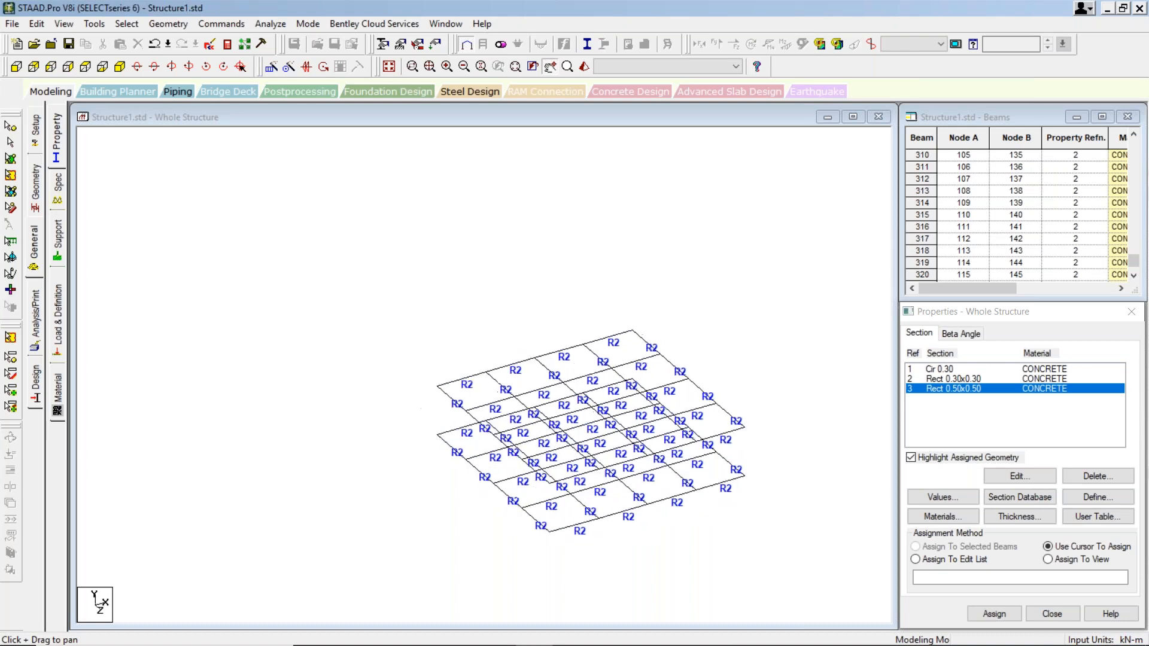
key("Down")
key("Down")
key("Down")
key("Down")
key("Down")
key("Down")
key("Down")
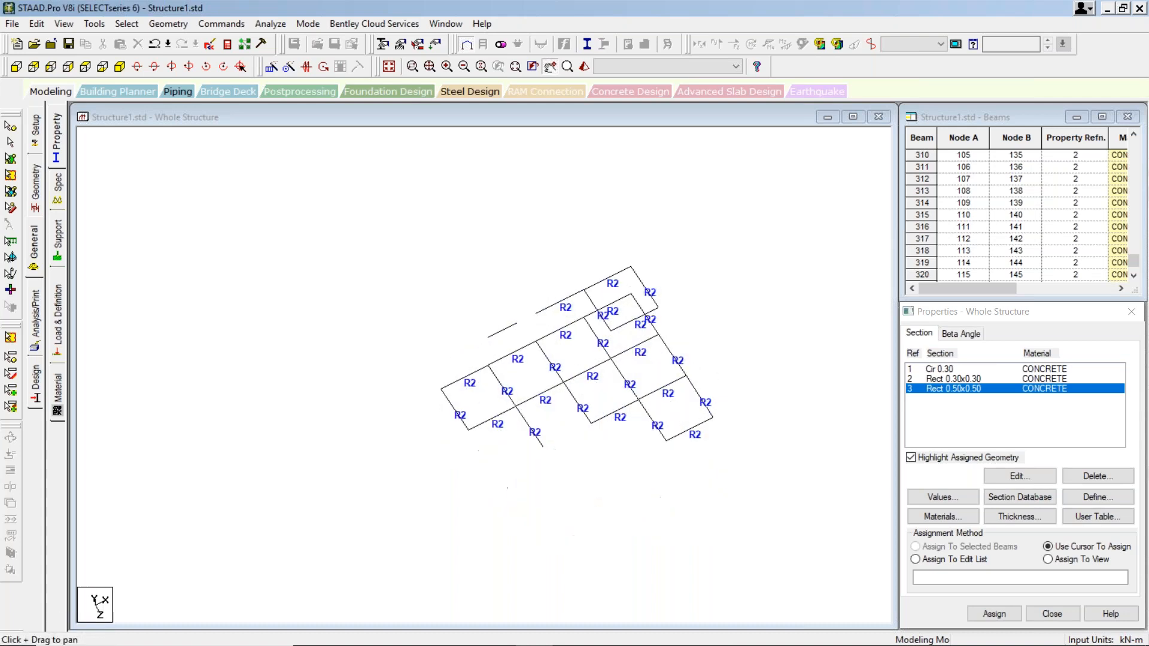
key("Up")
key("Up")
key("Up")
key("Up")
key("Up")
key("Up")
key("Up")
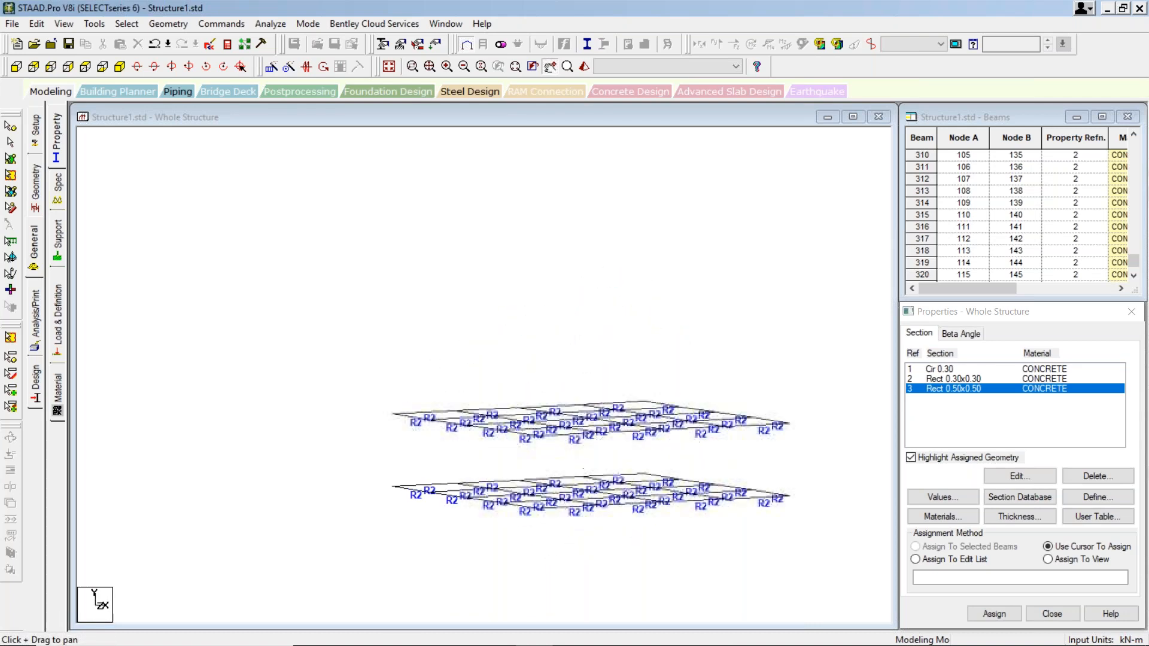
key("Up")
key("Up")
key("Down")
key("Down")
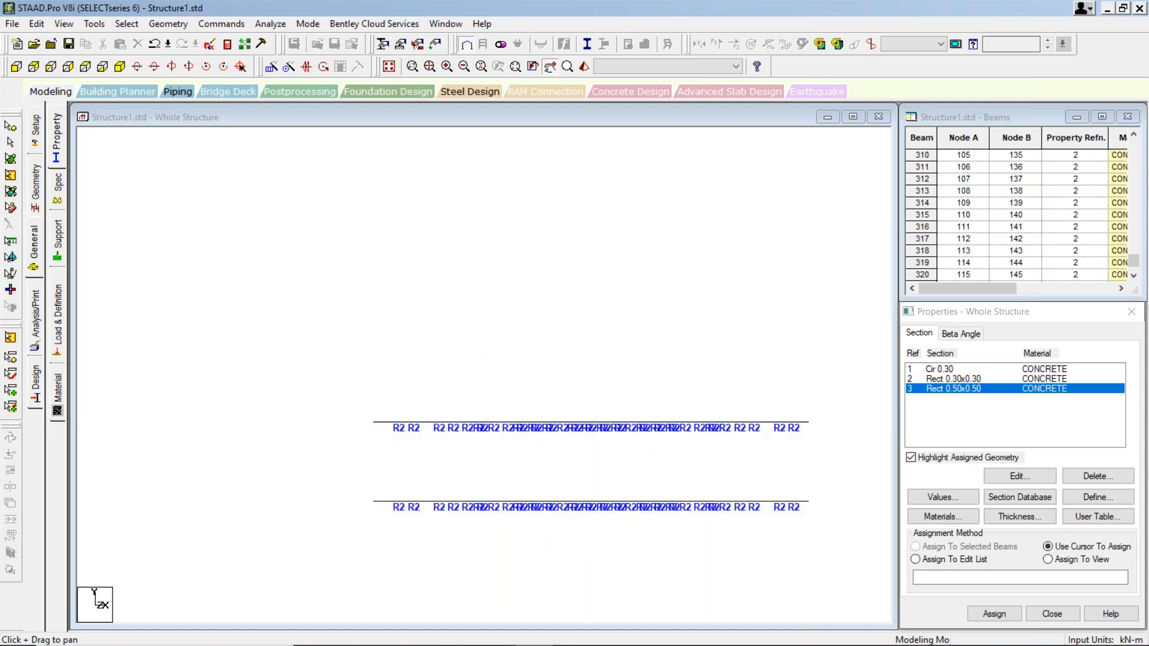
key("Down")
key("Down")
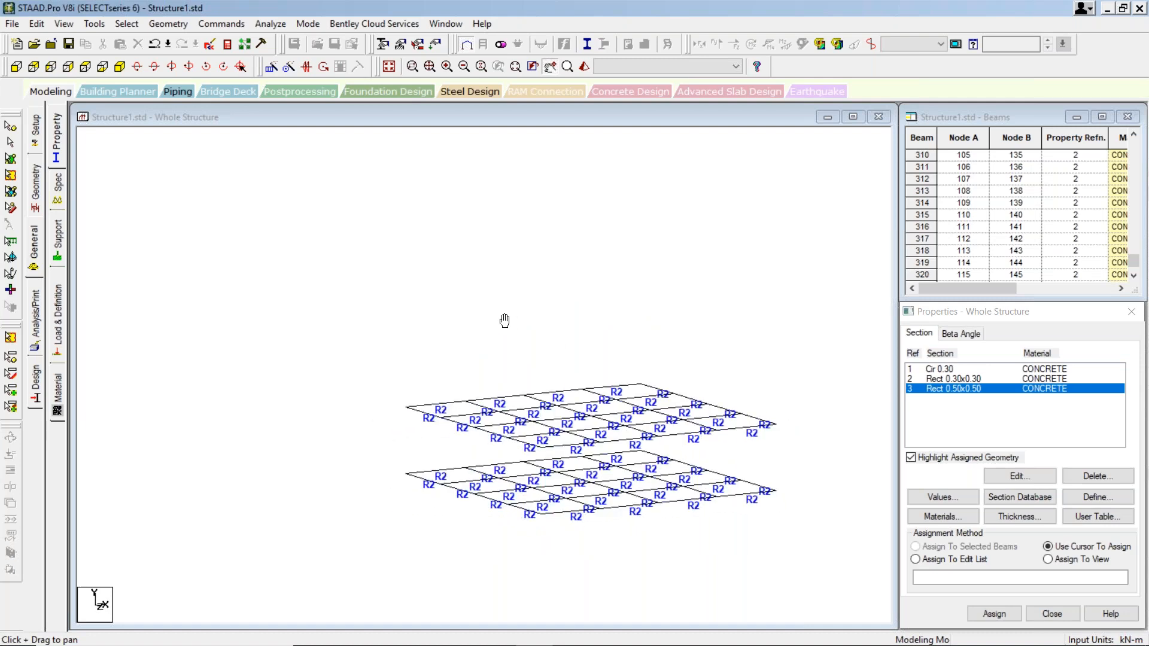
left_click(119, 67)
scroll(565, 337, "down", 1)
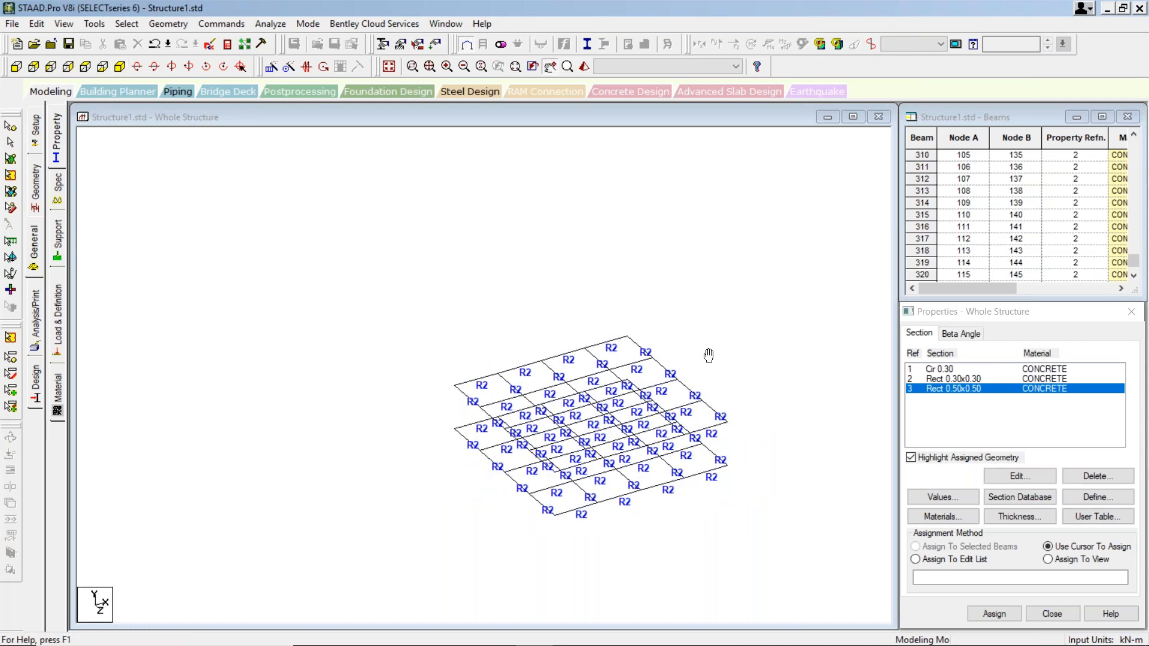
- Assign the Rect 0.50x0.50 section to all the isolated floor beams and clear the selection
left_click(979, 390)
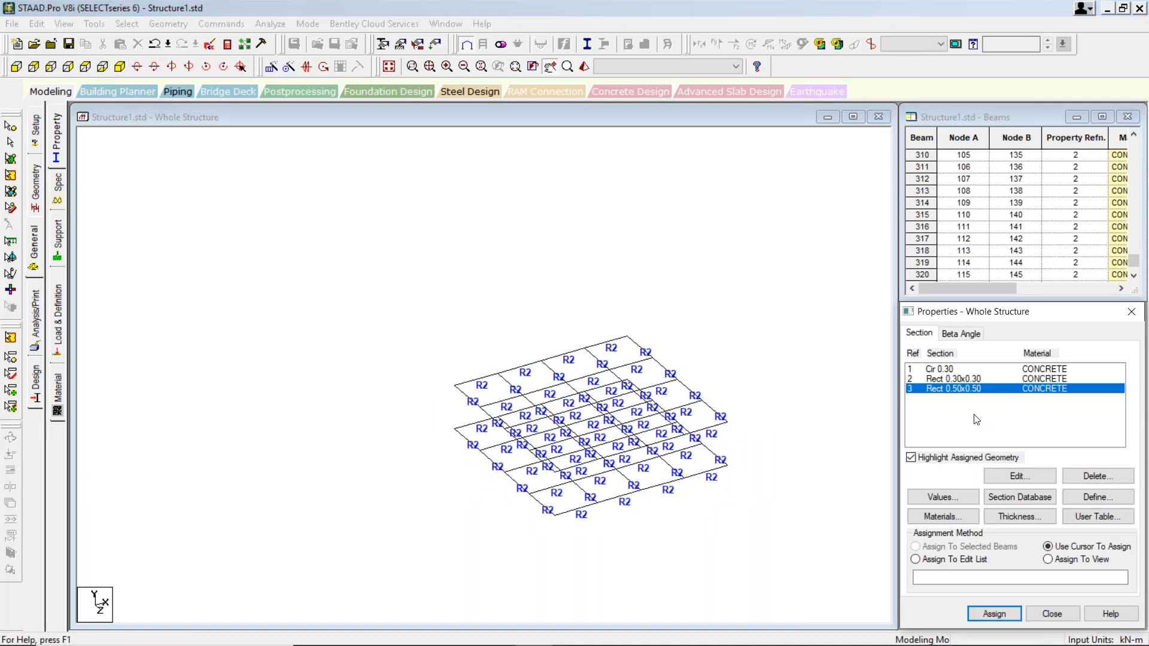
left_click(967, 380)
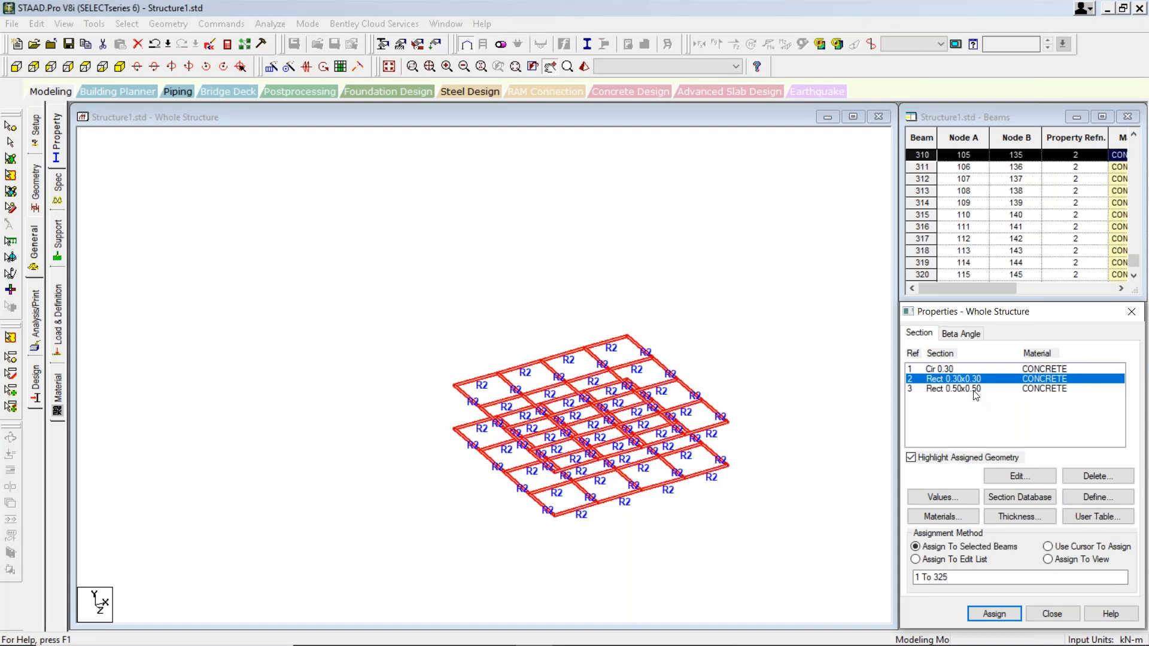
left_click(976, 390)
left_click_drag(390, 259, 410, 246)
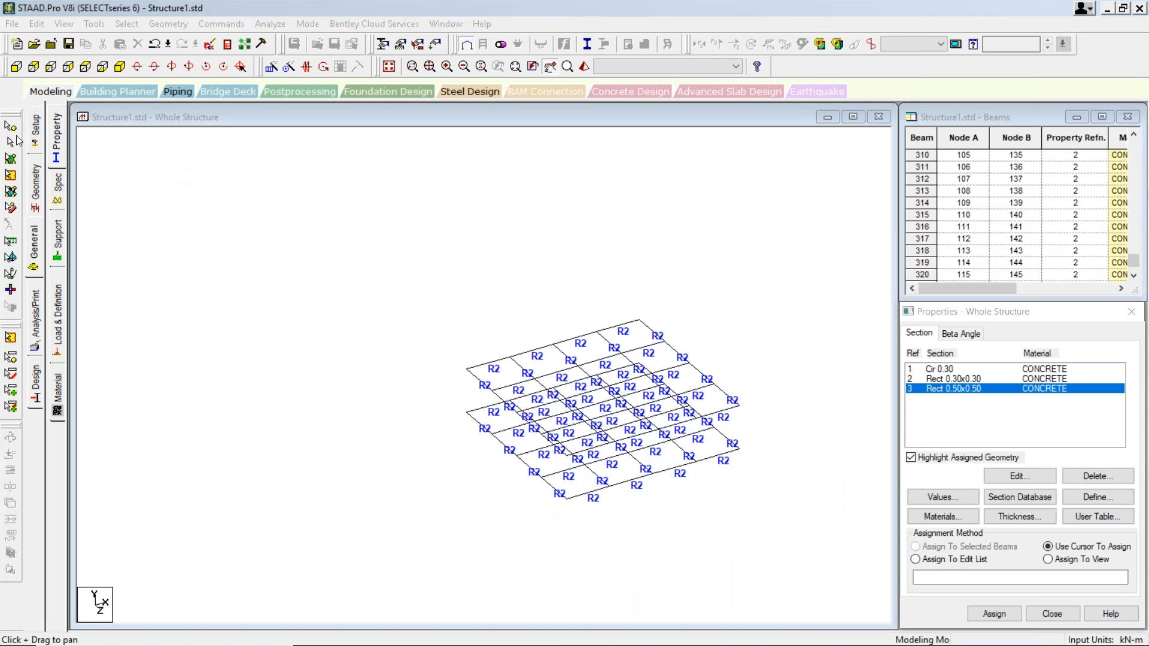
left_click(12, 139)
left_click_drag(413, 213, 776, 494)
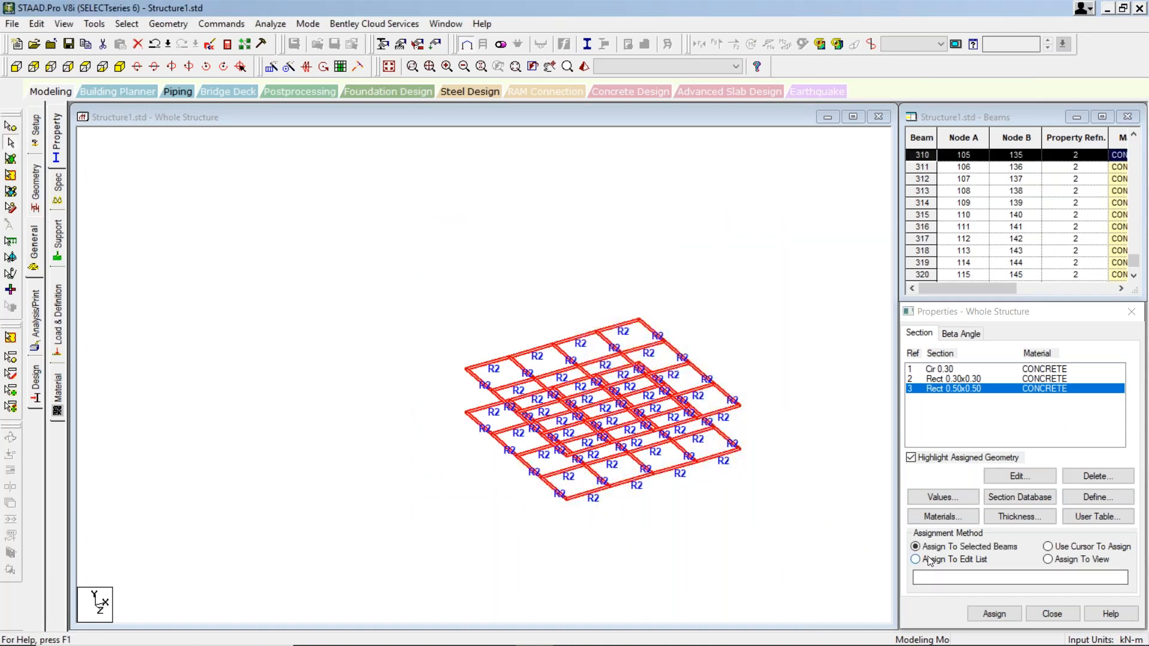
left_click(994, 614)
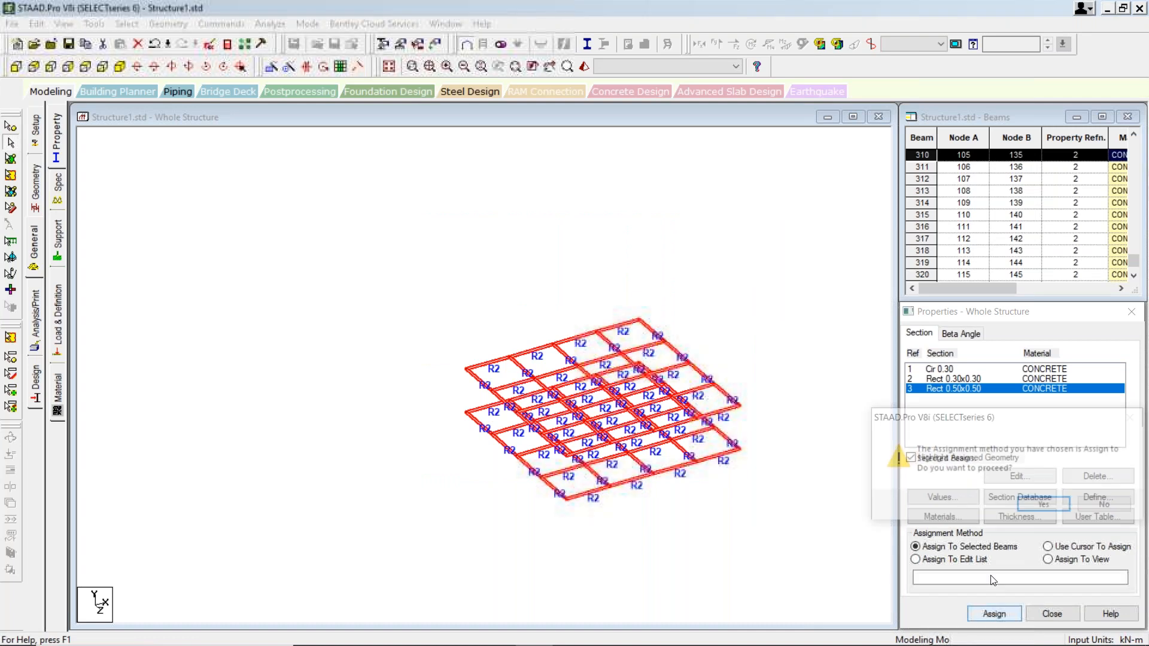
left_click(1046, 505)
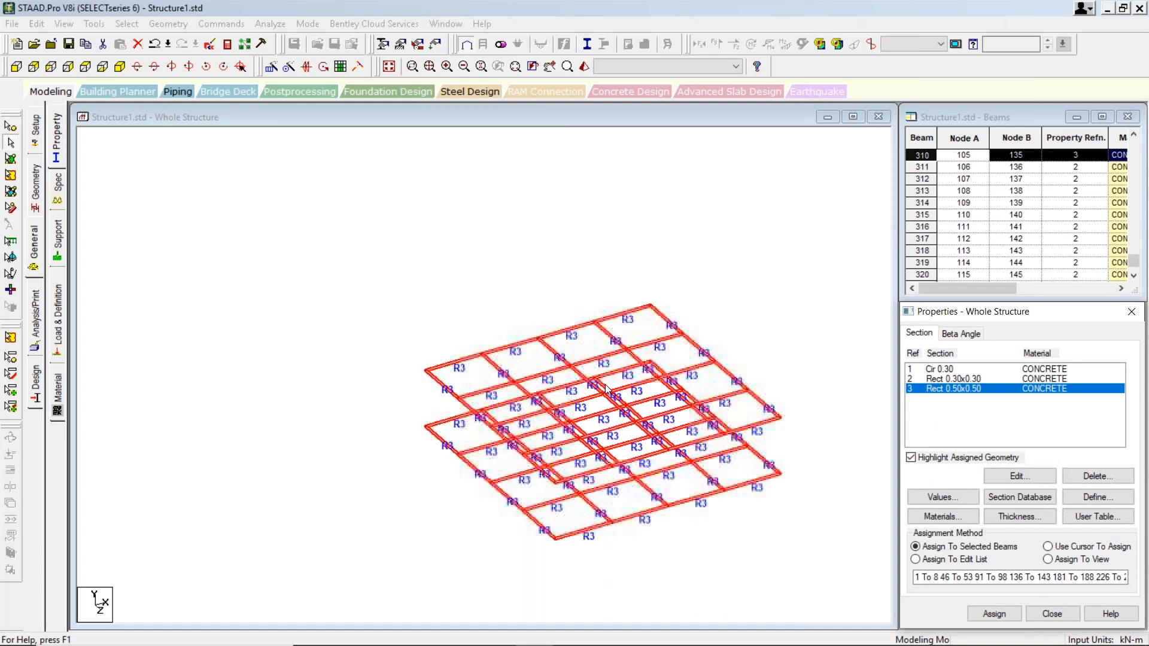
left_click(588, 226)
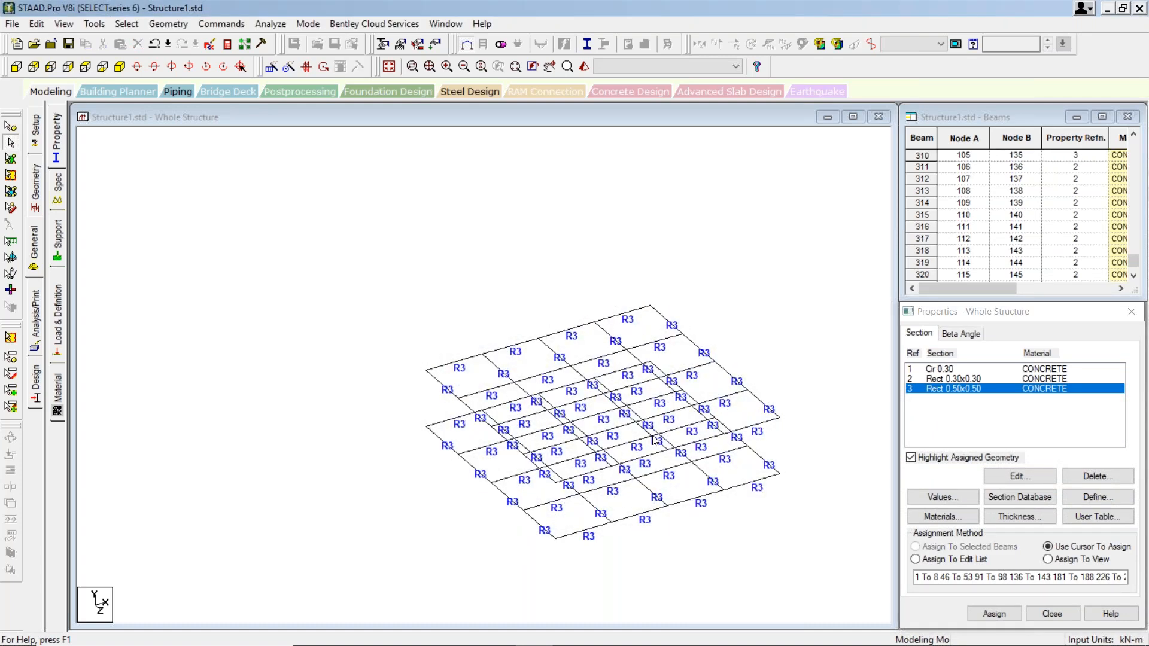
- Display the whole structure again instead of only the two isolated floor grids
scroll(598, 329, "down", 5)
scroll(564, 309, "down", 1)
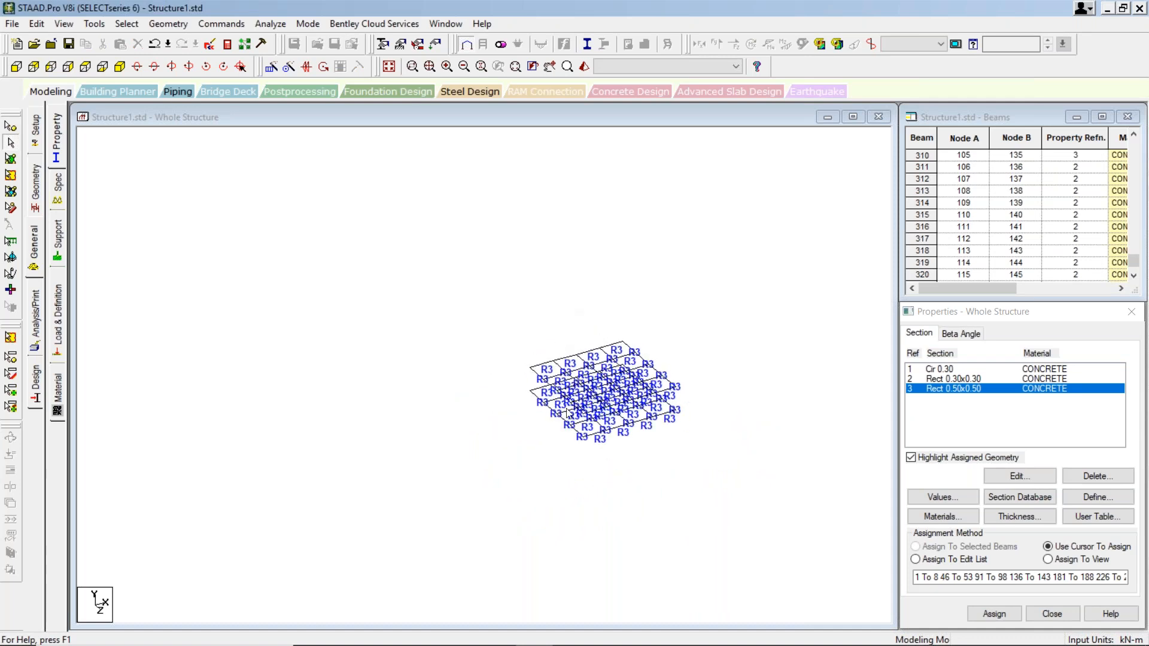
left_click(932, 371)
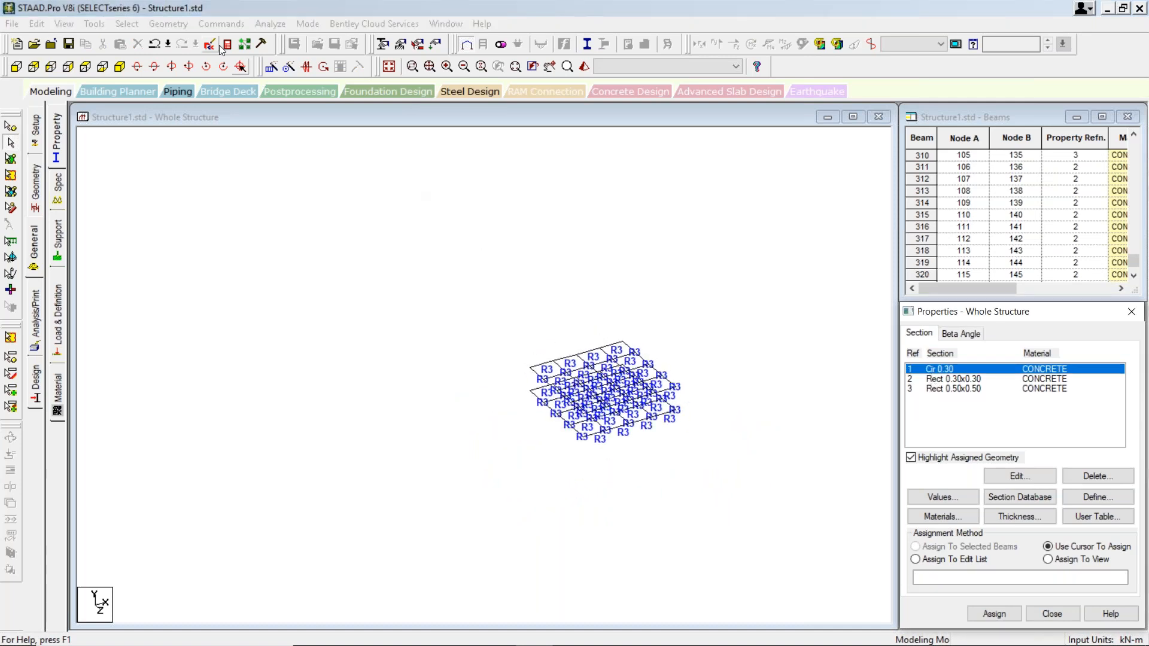
left_click(549, 323)
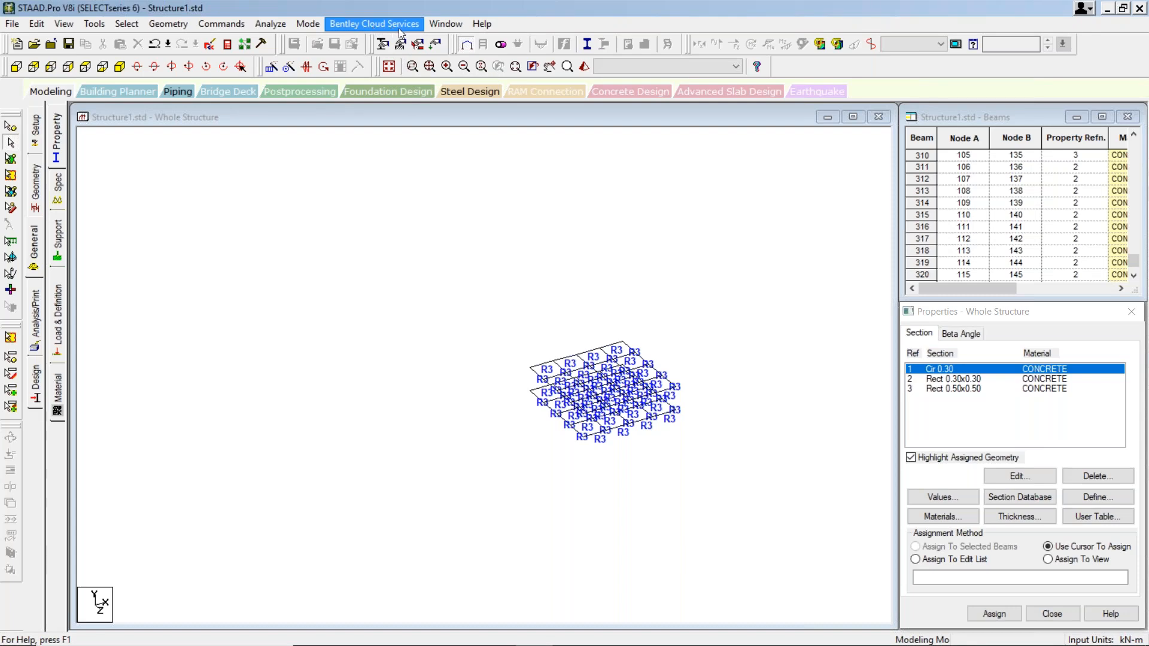
left_click(389, 67)
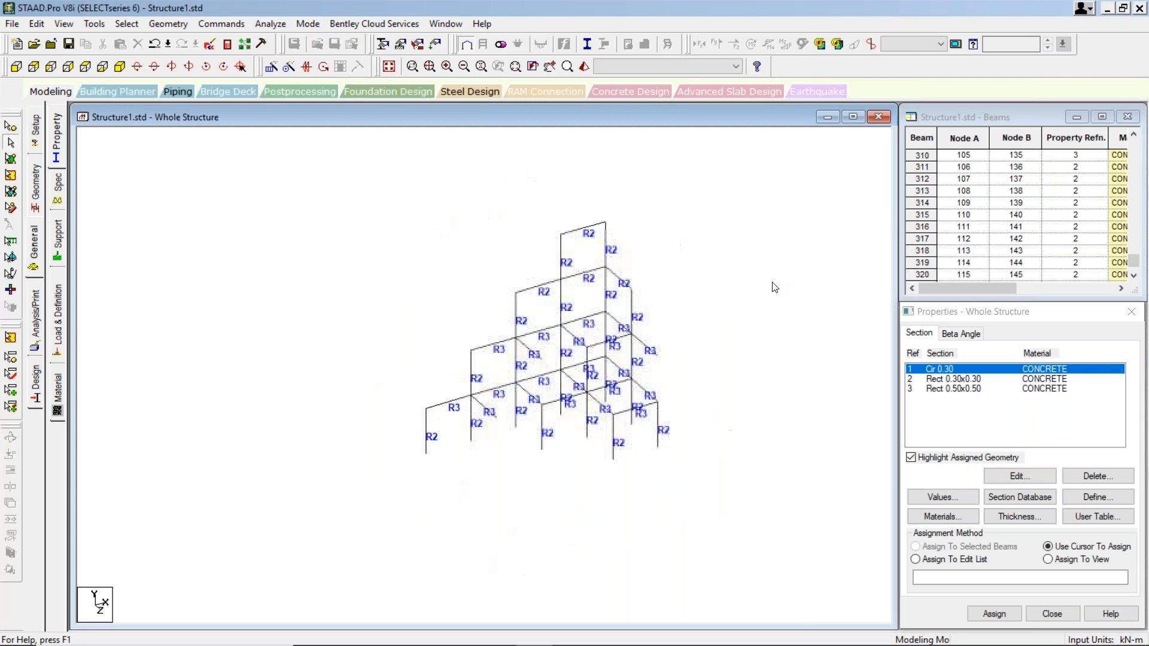
- Set the circular concrete section's diameter YD to 0.5 m and apply the change
left_click(945, 371)
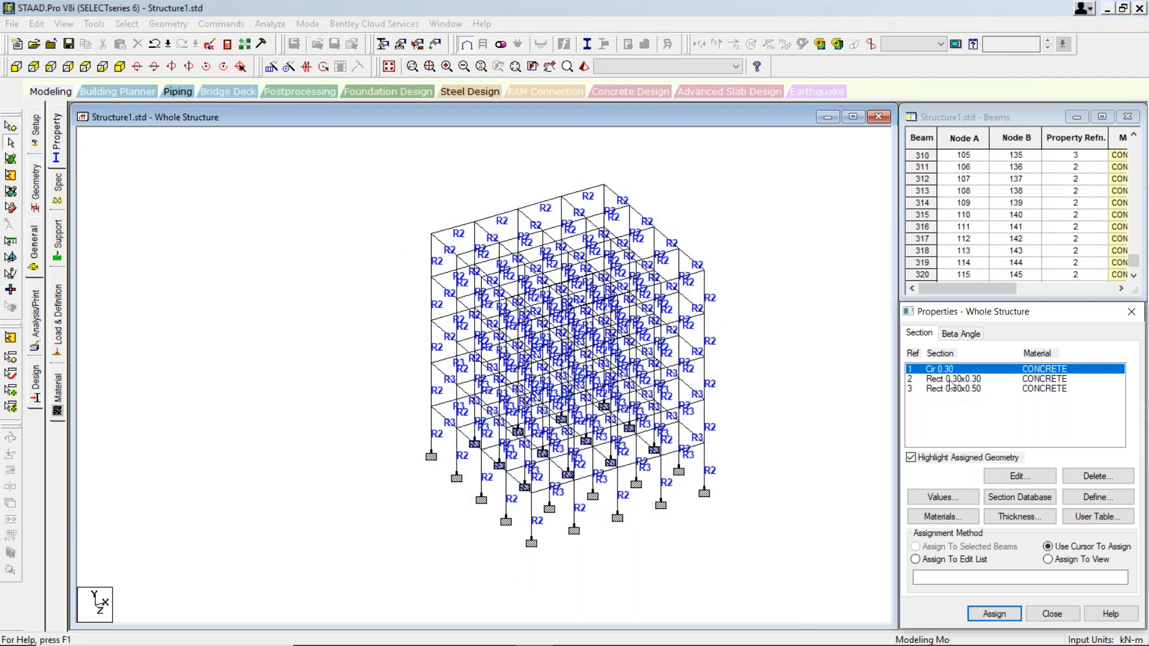
left_click(1030, 476)
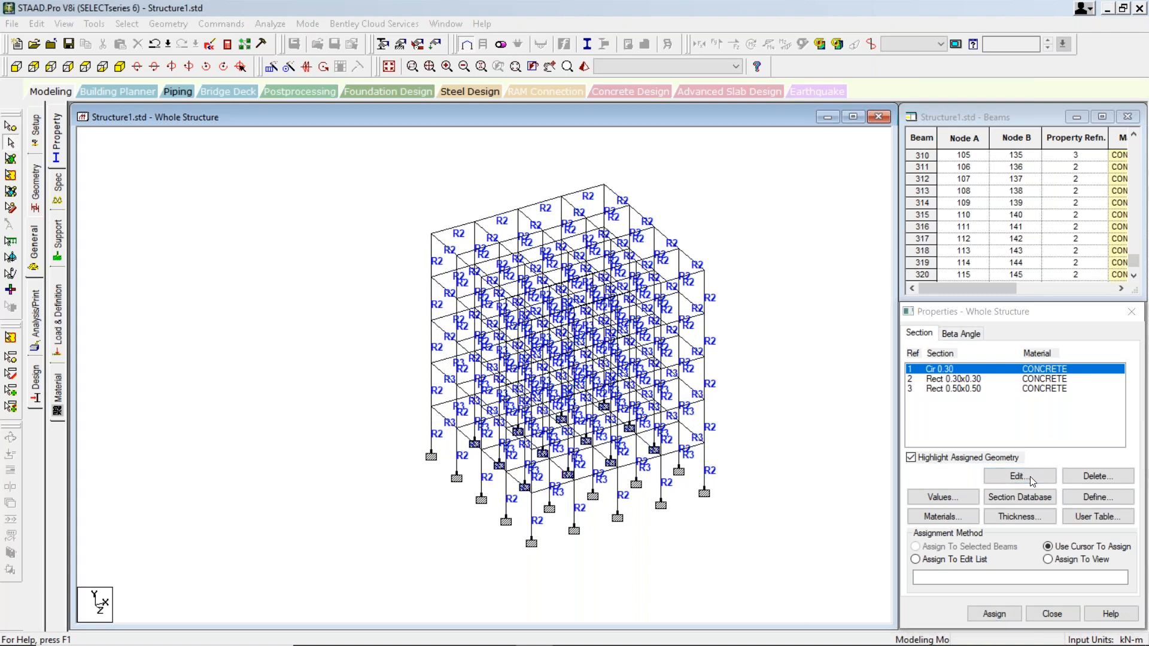
left_click(642, 303)
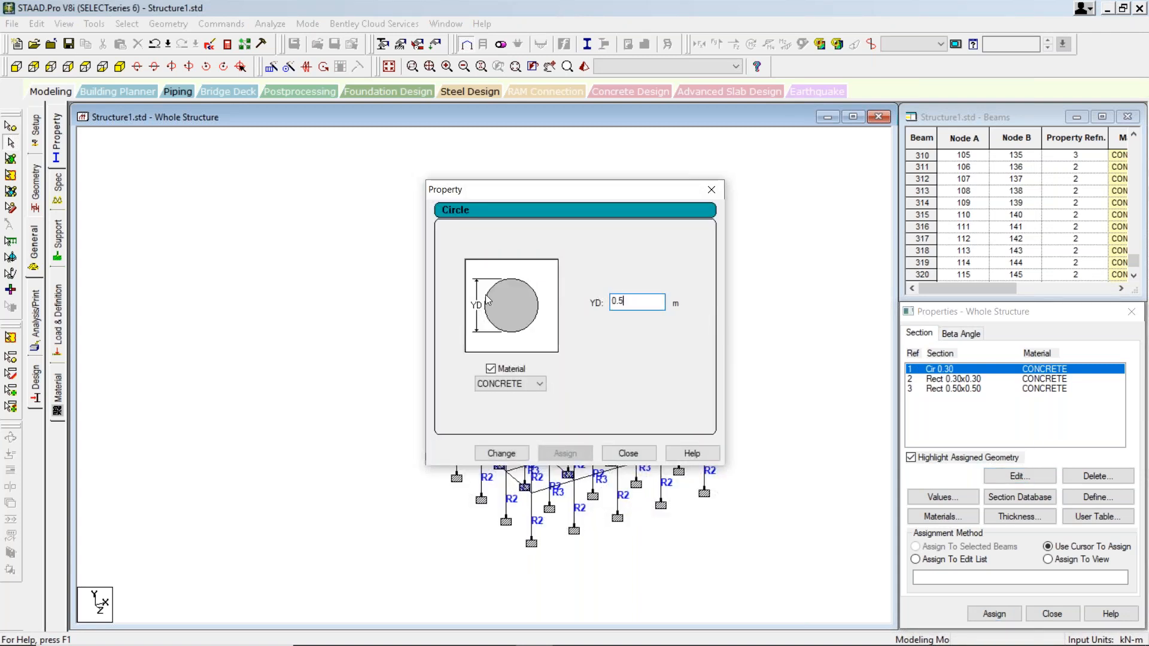
left_click(508, 453)
left_click(628, 453)
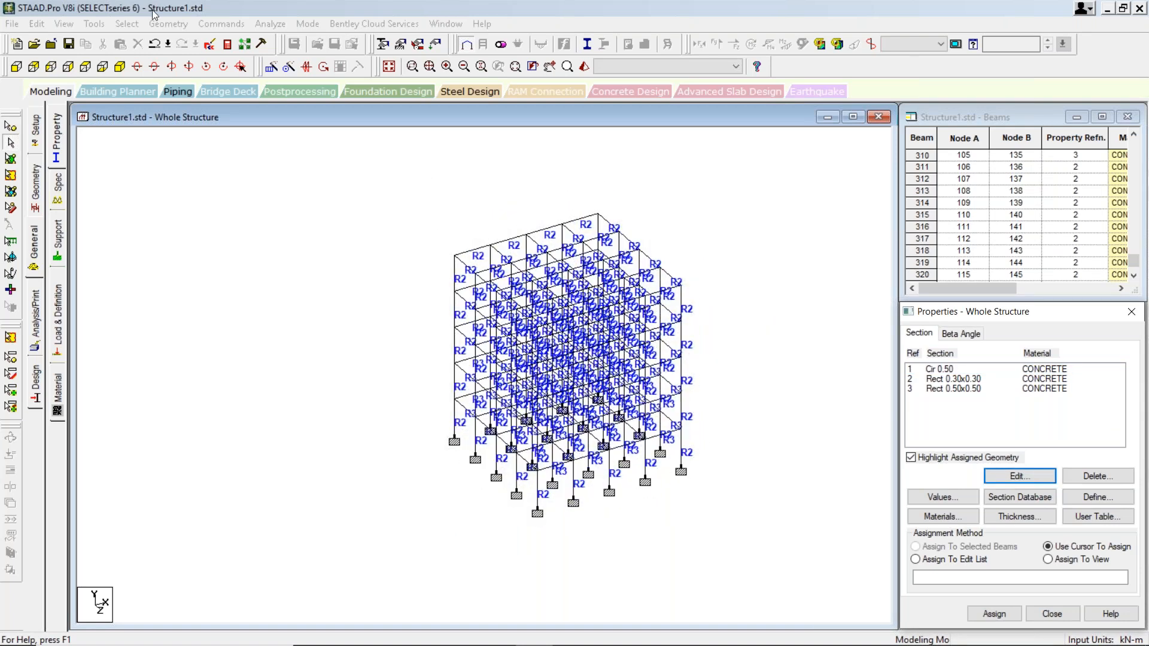
left_click(127, 23)
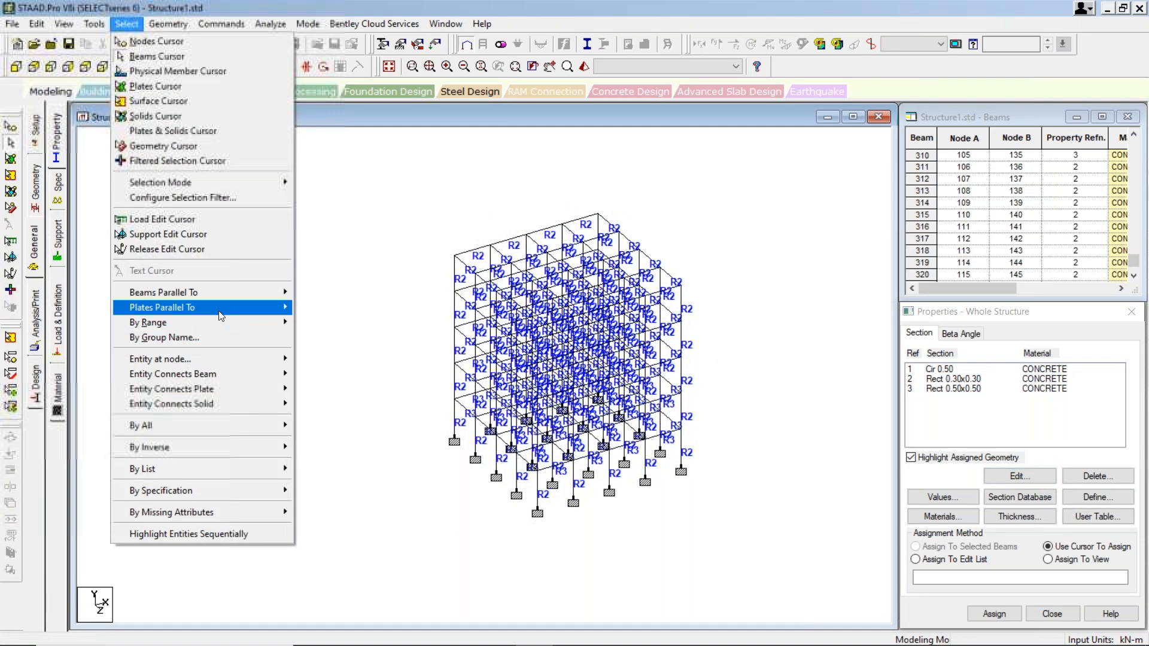
mouse_move(240, 292)
left_click(316, 307)
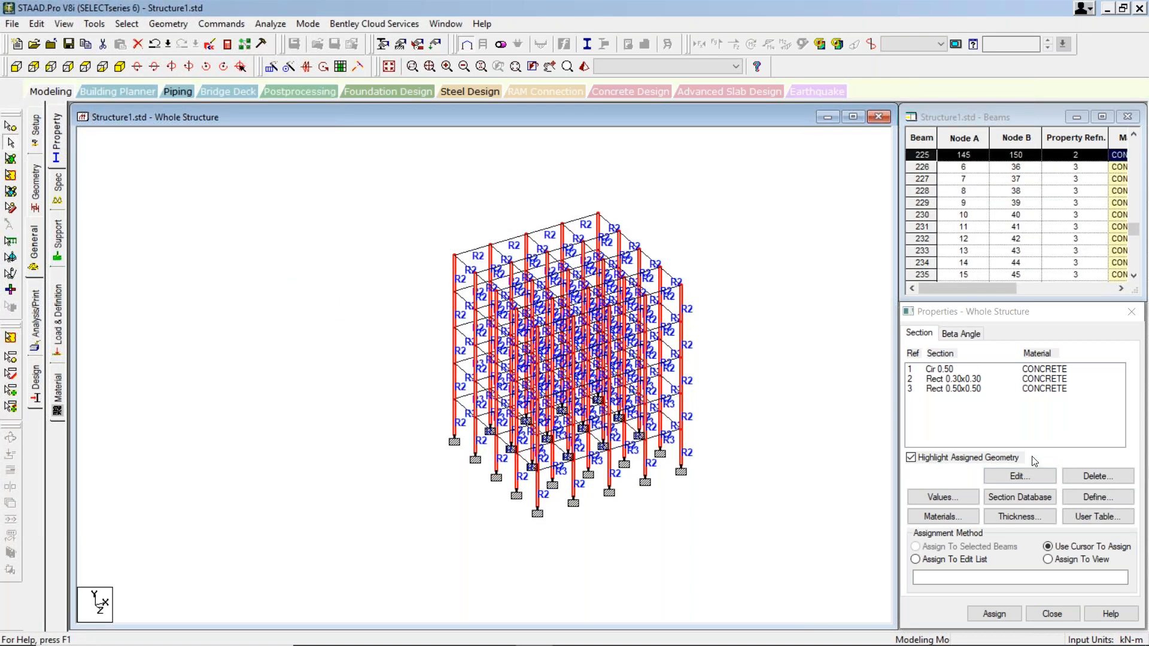
- Choose the Cir 0.50 section, select all members parallel to the Y axis and assign the section to these columns
left_click(953, 369)
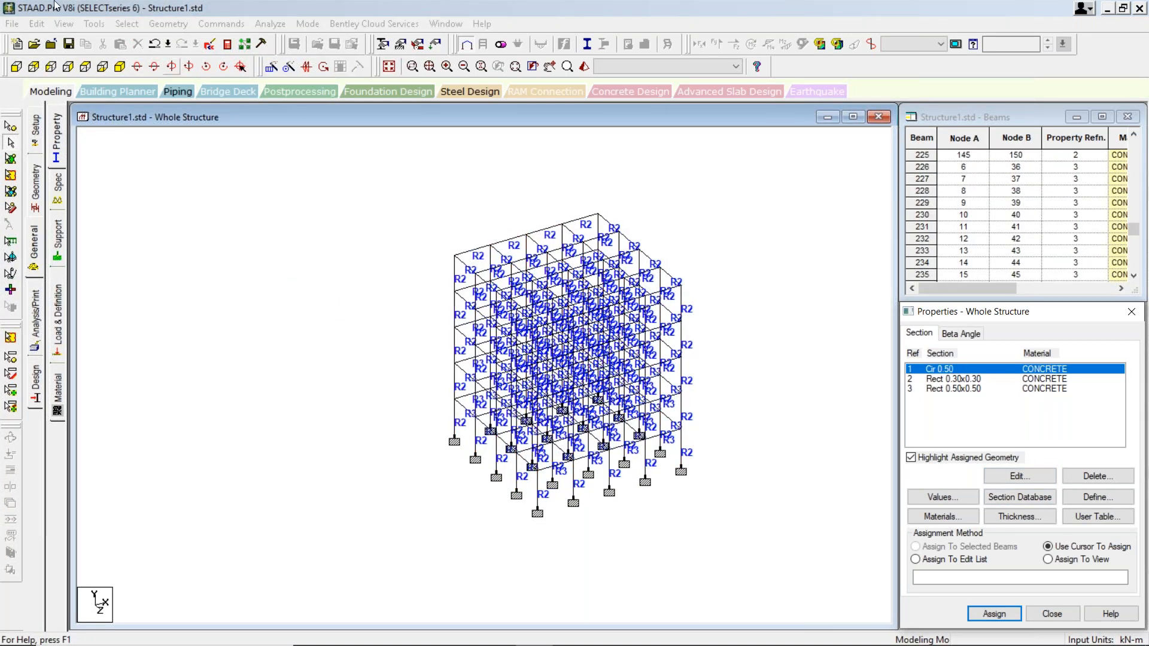
left_click(123, 25)
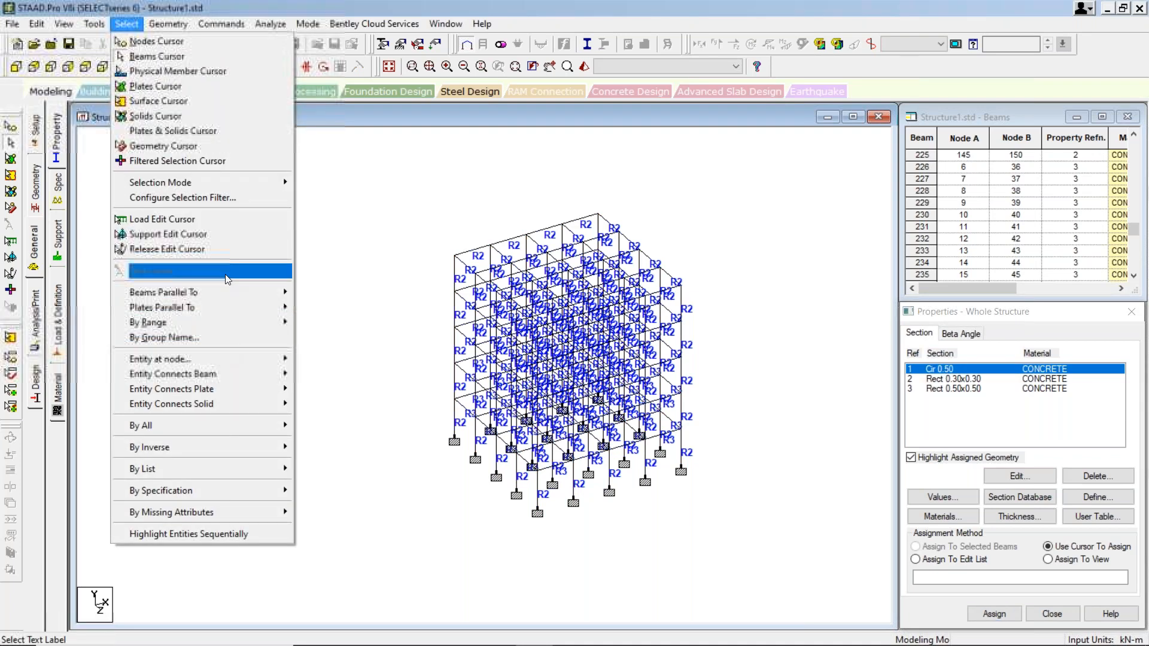
mouse_move(231, 292)
left_click(308, 306)
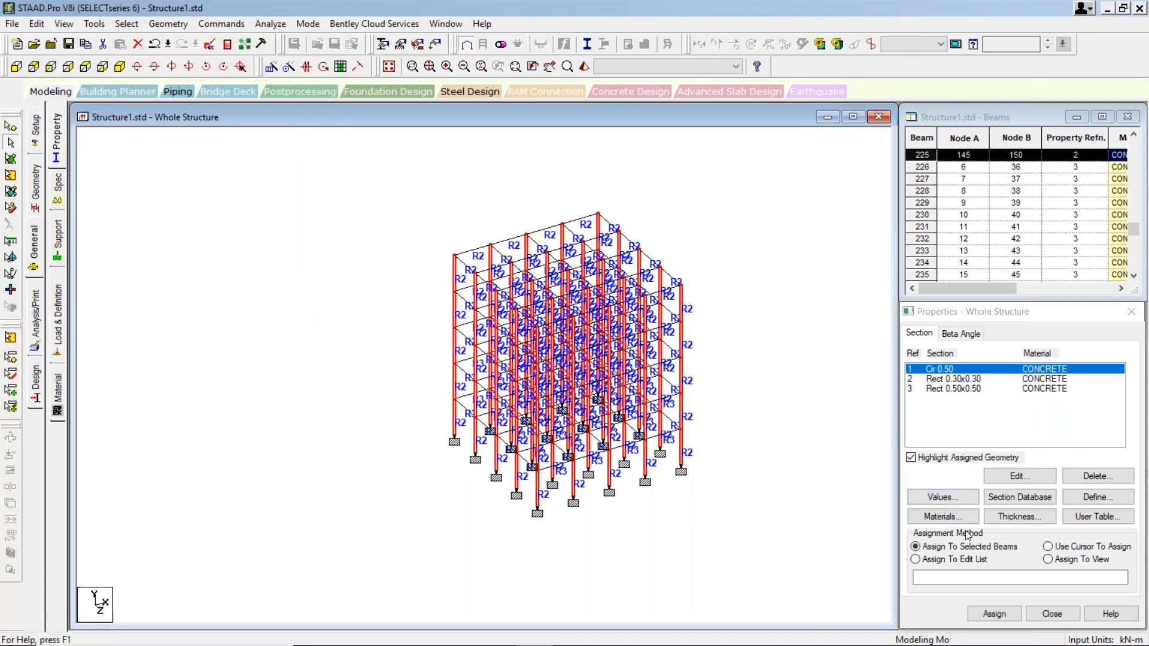
left_click(985, 614)
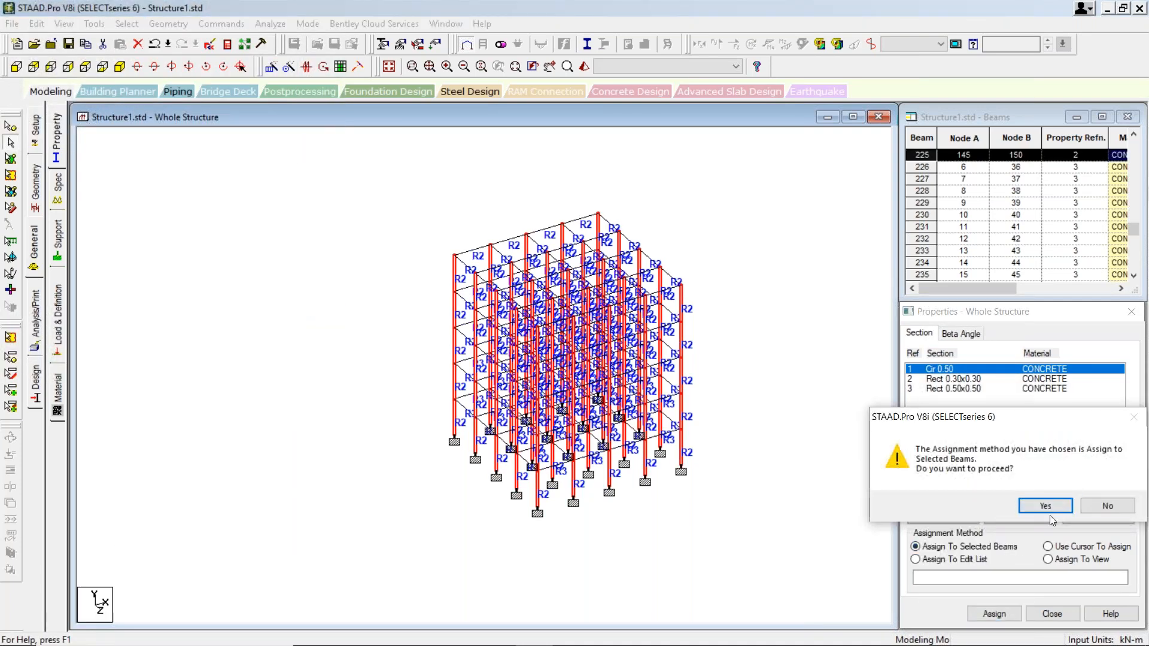
left_click(1046, 504)
- Examine the section labels across the frame's columns and floor beams, highlight the members using Cir 0.50, and clear the highlight
scroll(423, 290, "up", 10)
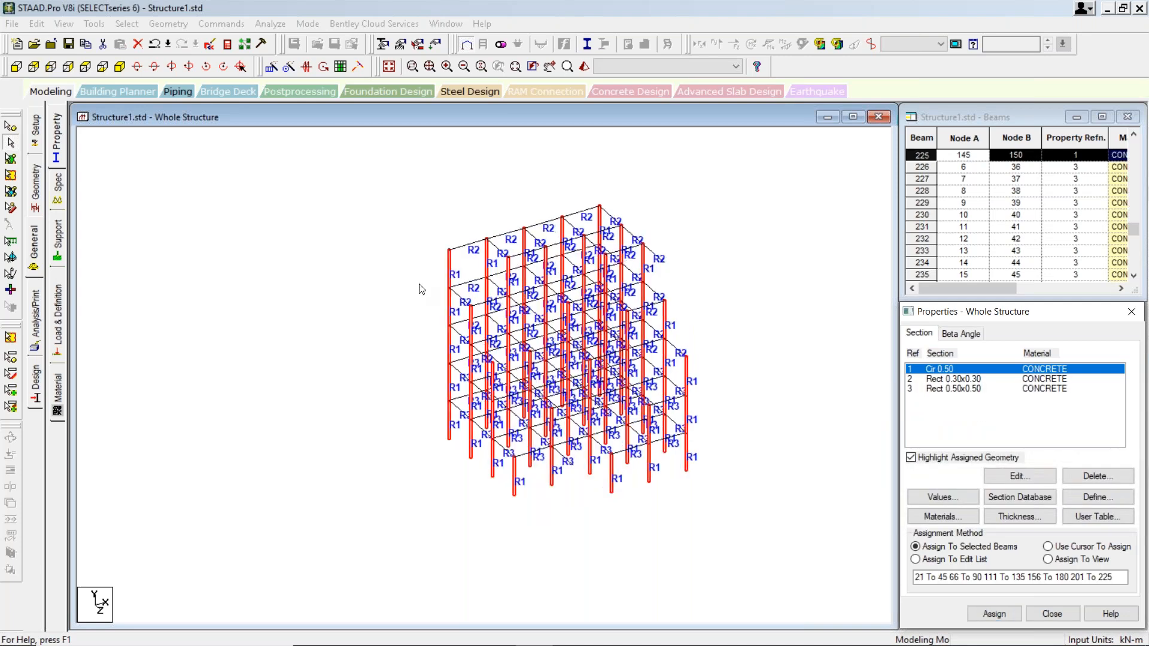
scroll(428, 302, "down", 10)
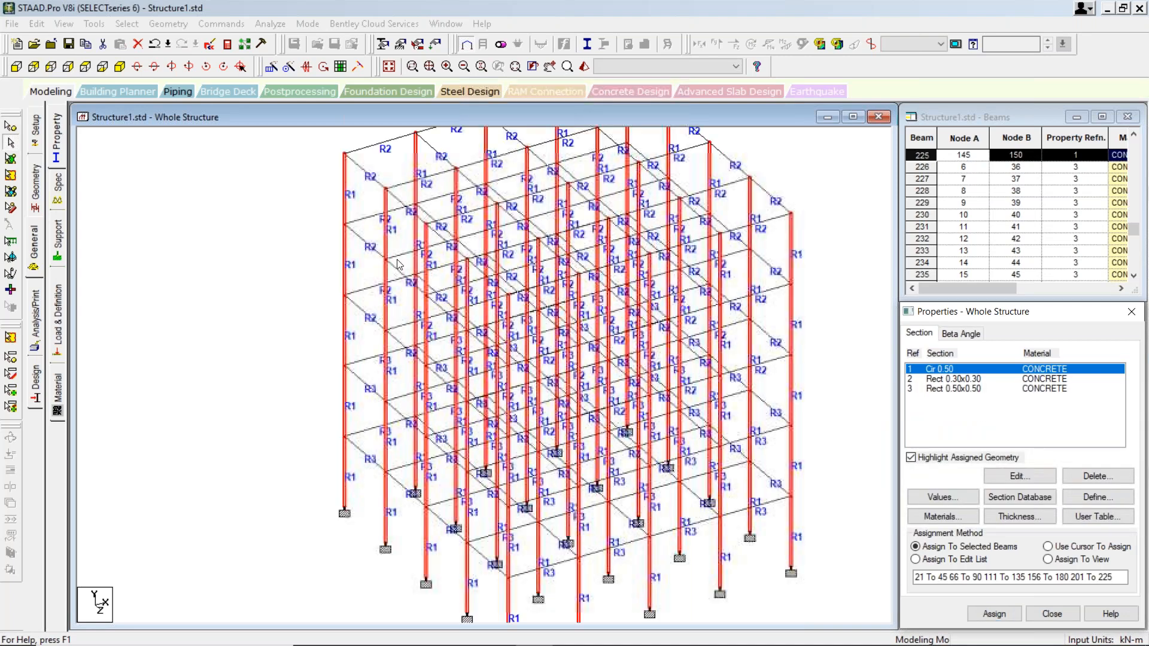
left_click(366, 181)
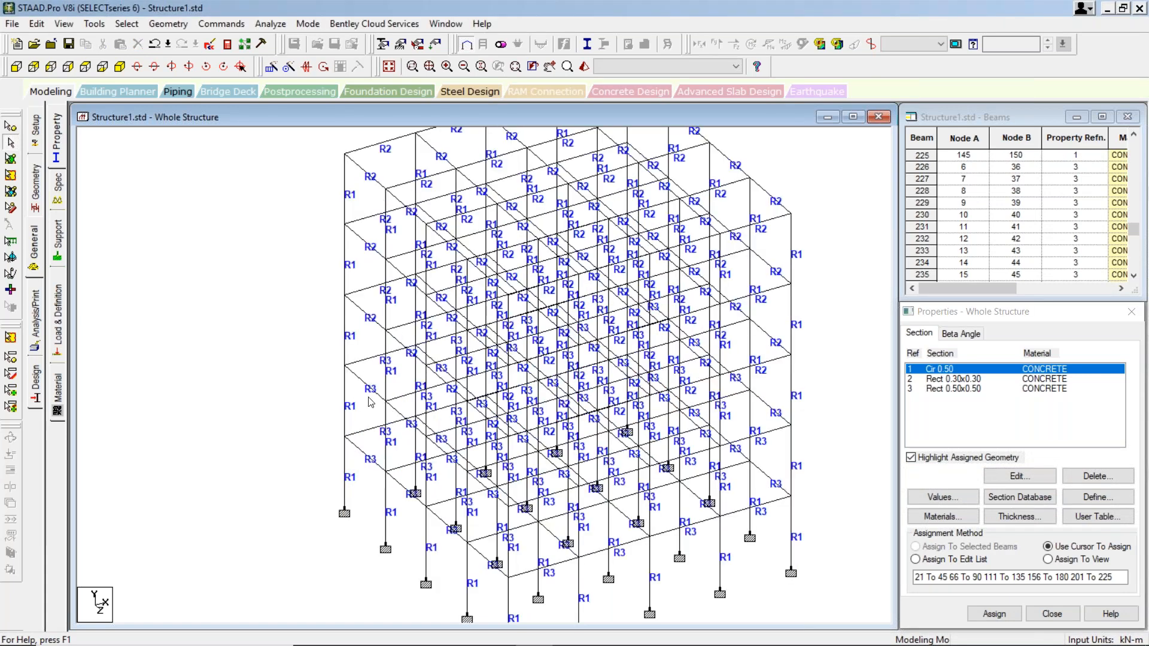
scroll(343, 291, "down", 5)
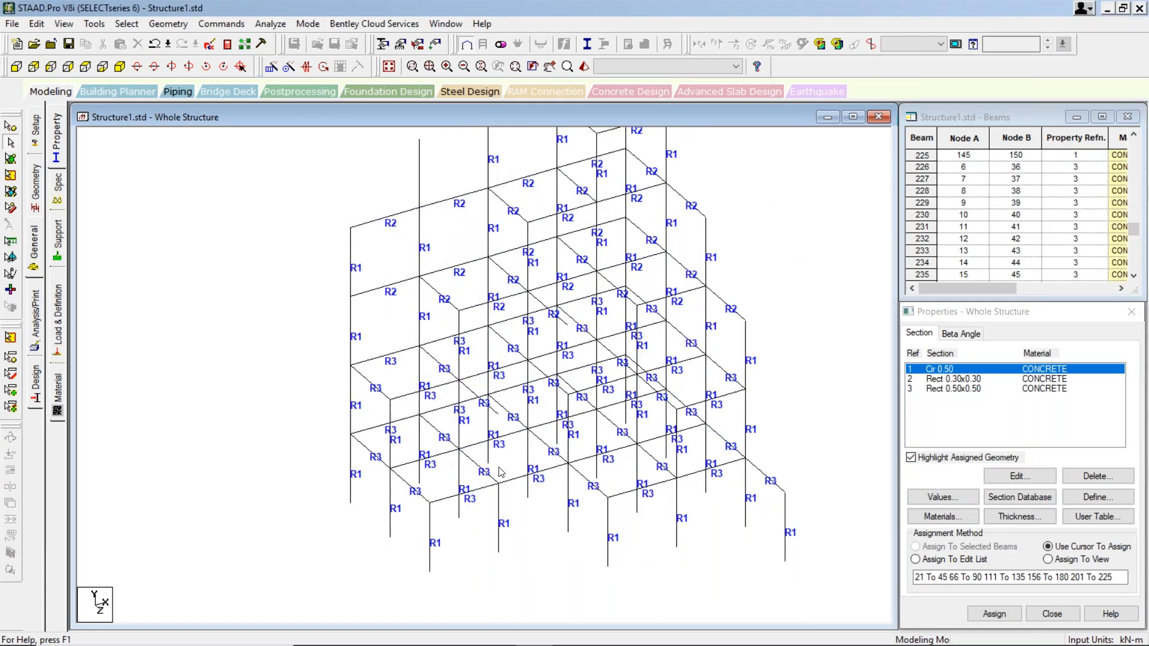
scroll(352, 287, "down", 3)
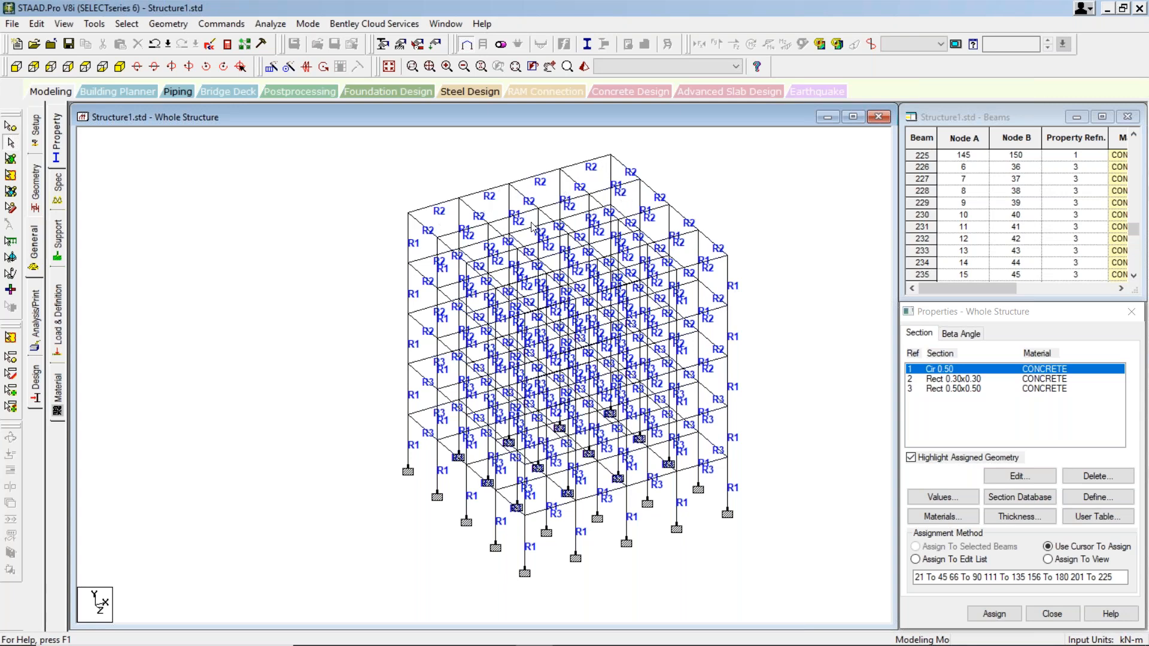
scroll(579, 422, "down", 4)
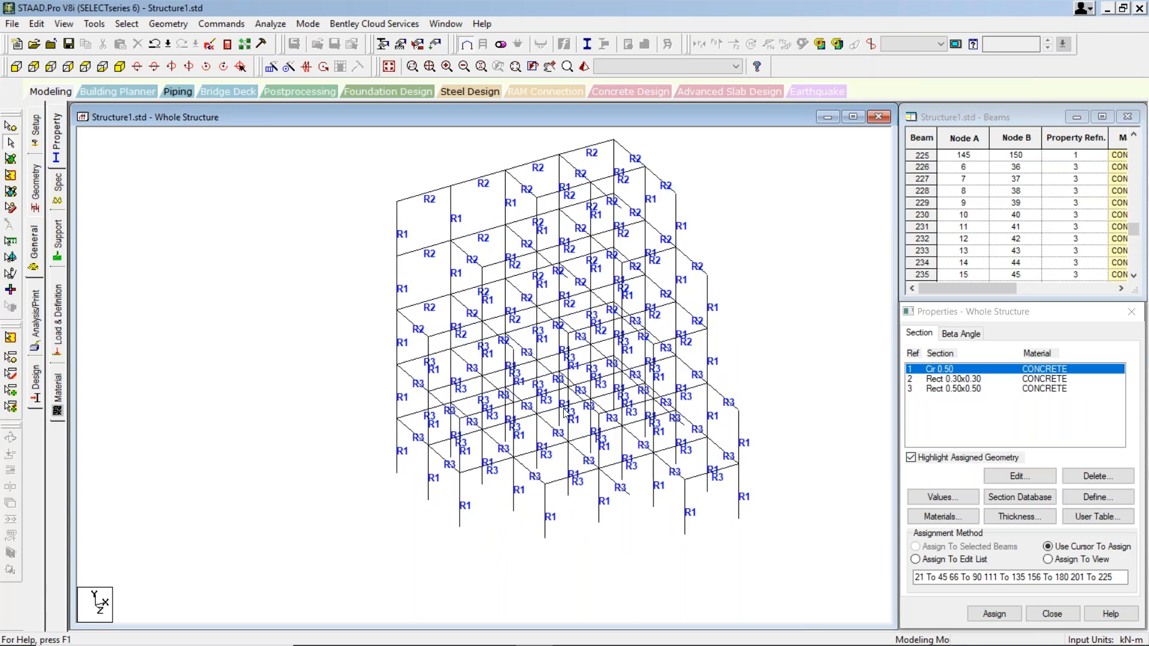
scroll(512, 498, "up", 2)
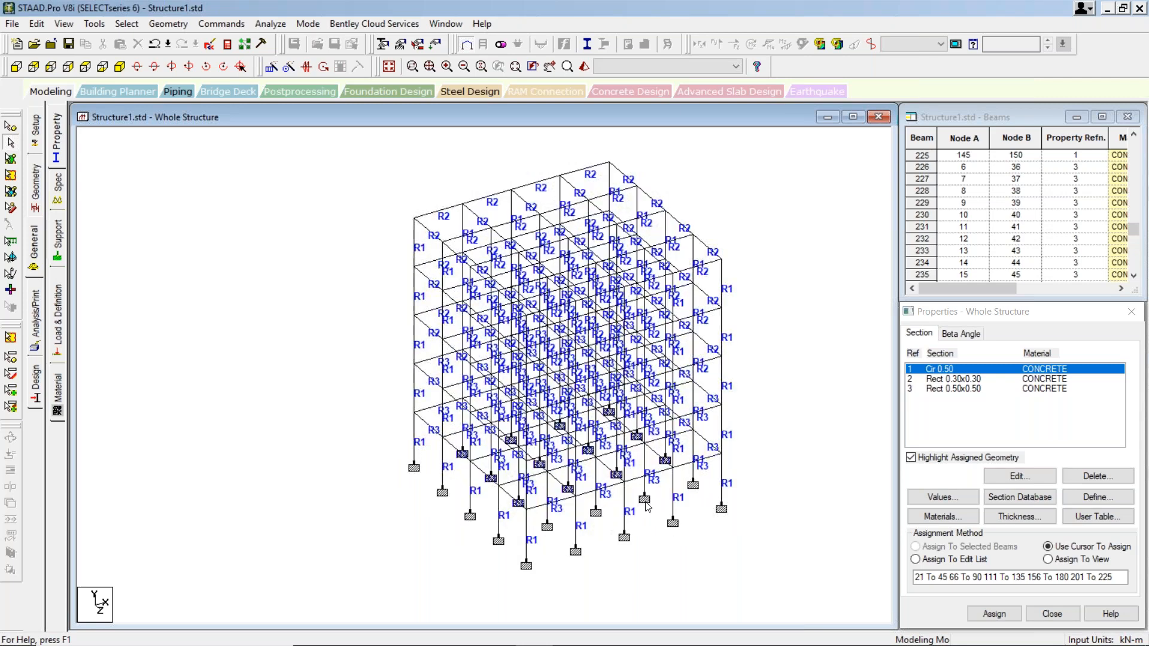
left_click(987, 408)
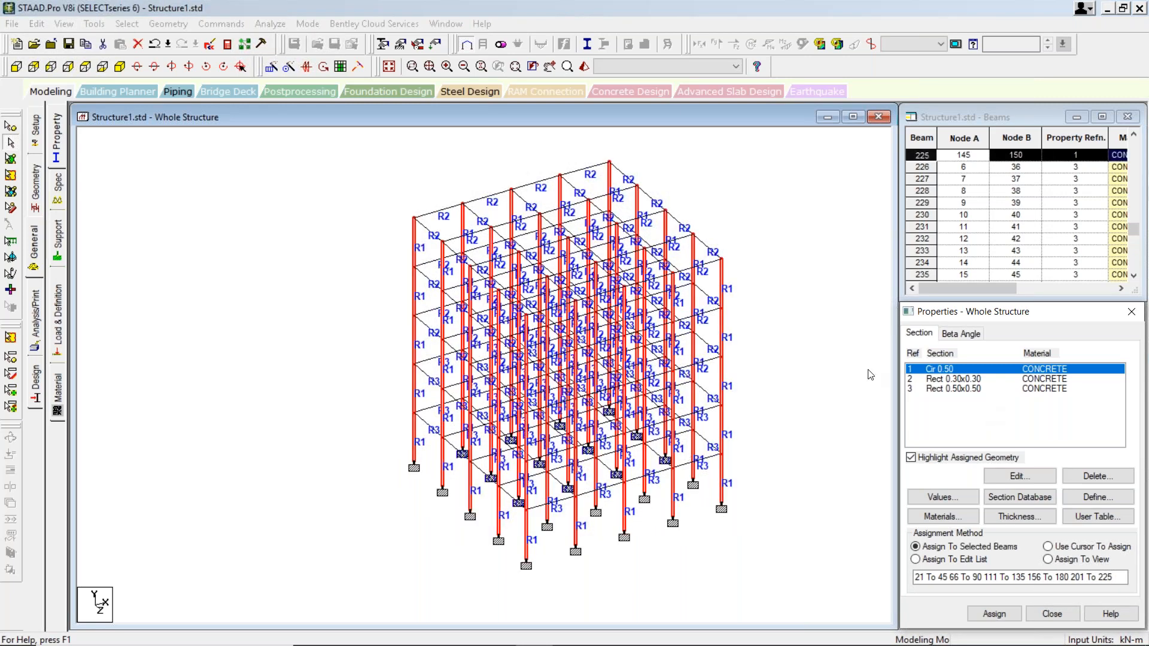
left_click(868, 370)
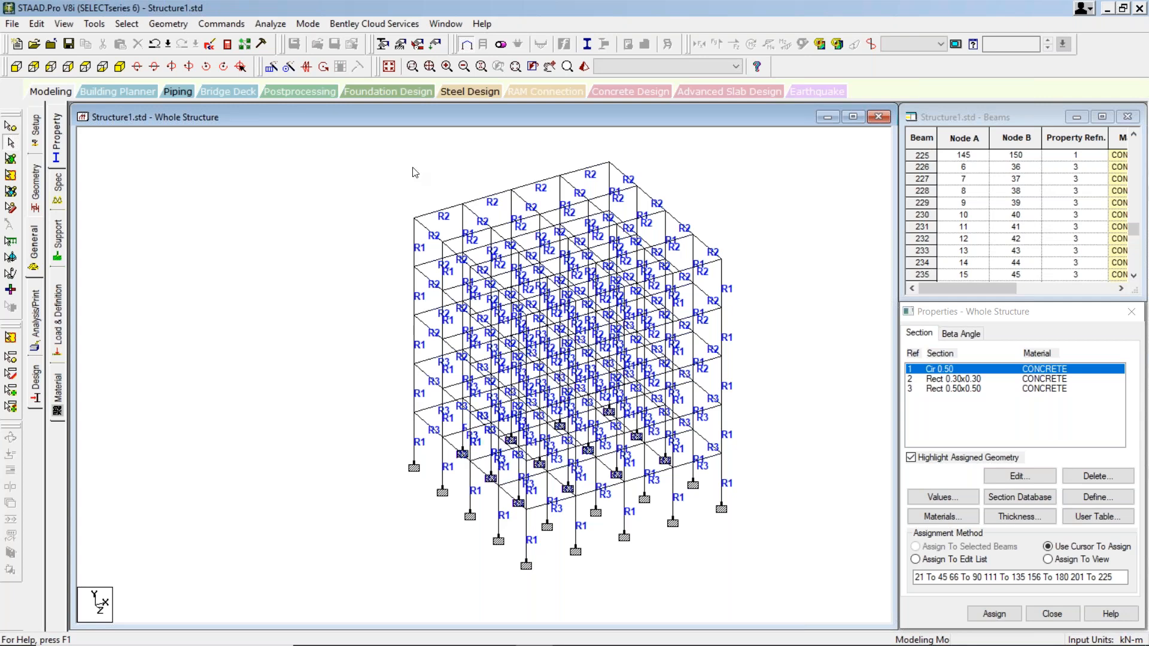
- Inspect the column and beam shapes in a 3D rendered view from several angles and close that view
left_click(586, 67)
left_click_drag(667, 539, 545, 484)
scroll(545, 484, "up", 10)
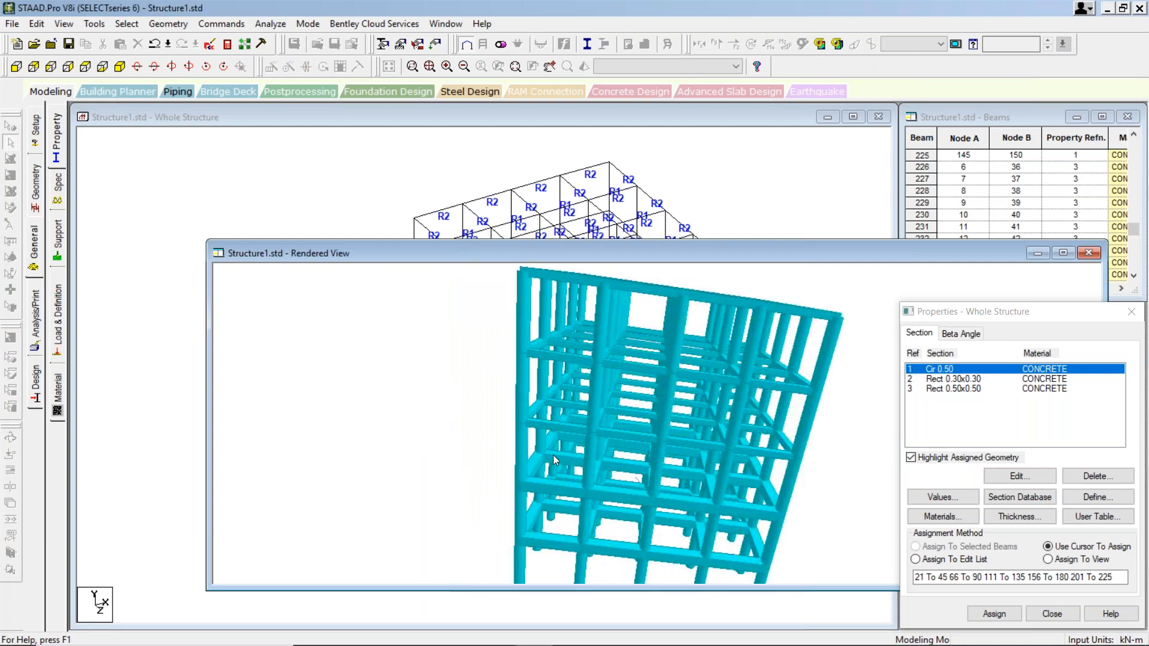
scroll(555, 516, "up", 8)
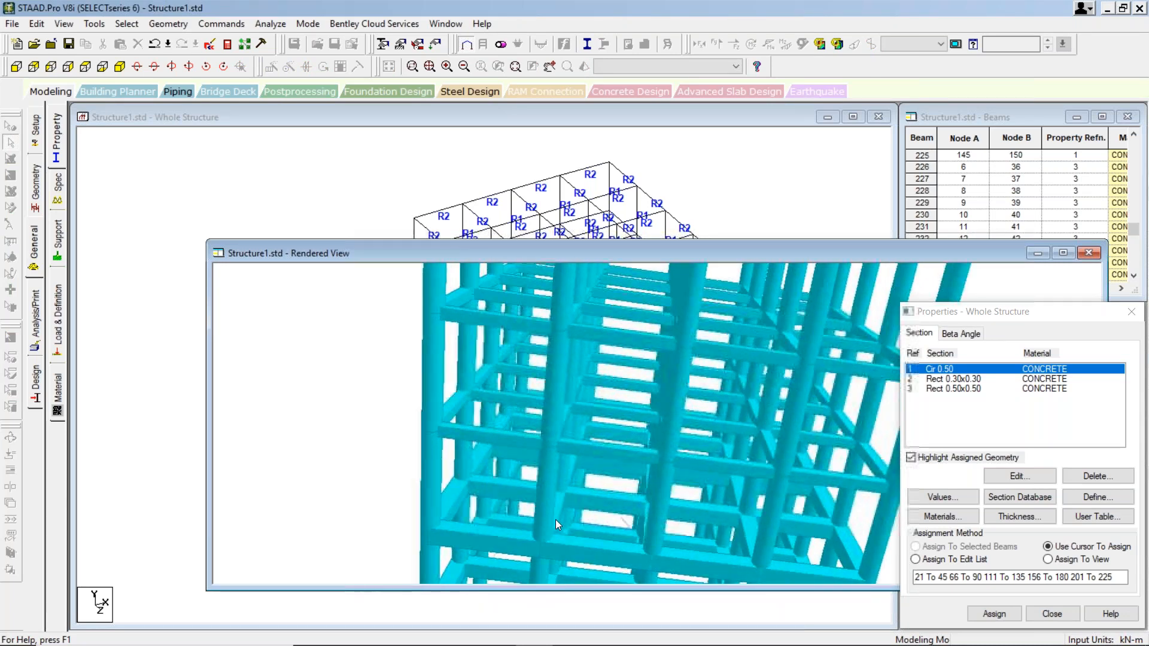
left_click_drag(516, 503, 496, 472)
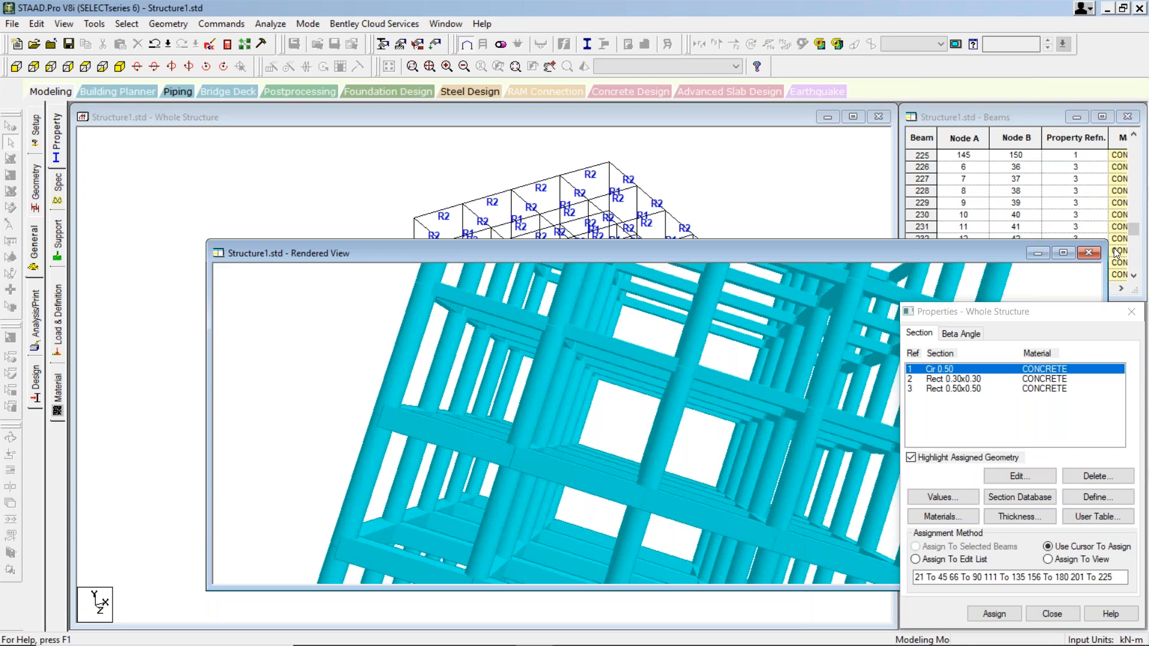
left_click(1088, 252)
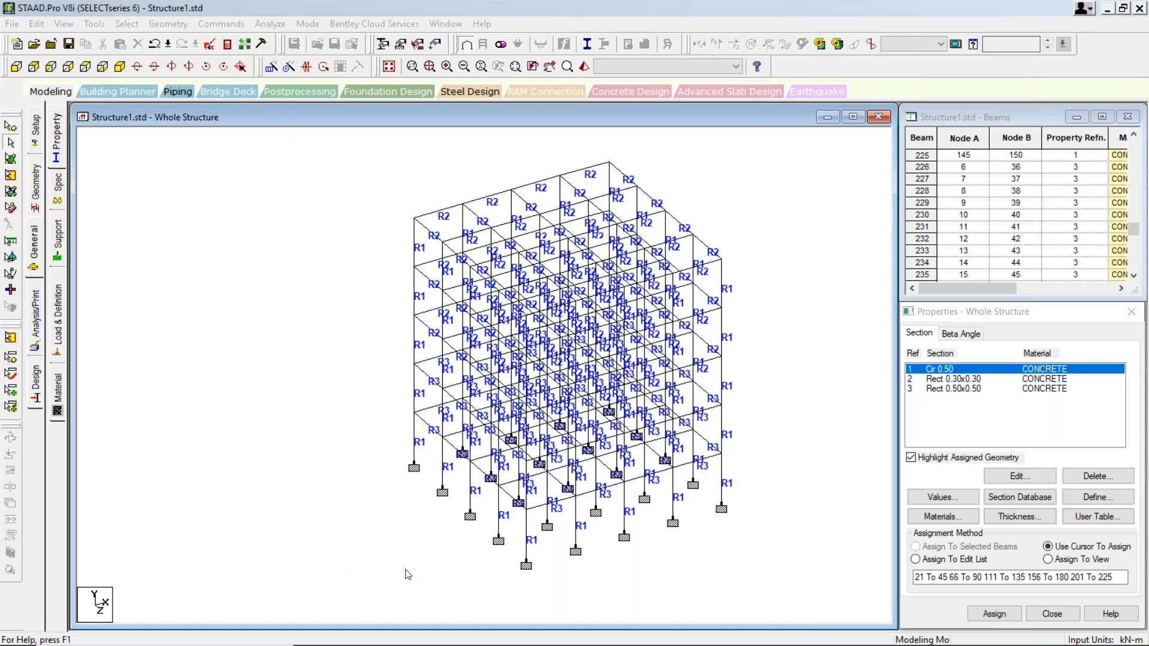
mouse_move(1022, 626)
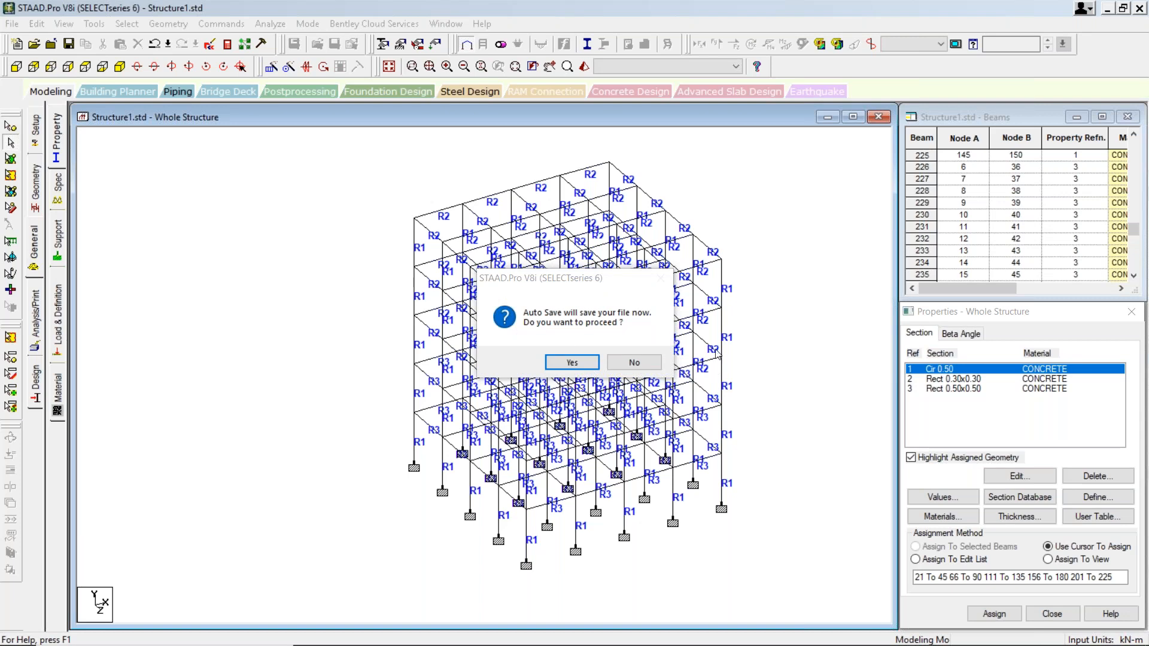
- Decline the auto-save of the structure file and return to the whole-structure view
left_click(629, 363)
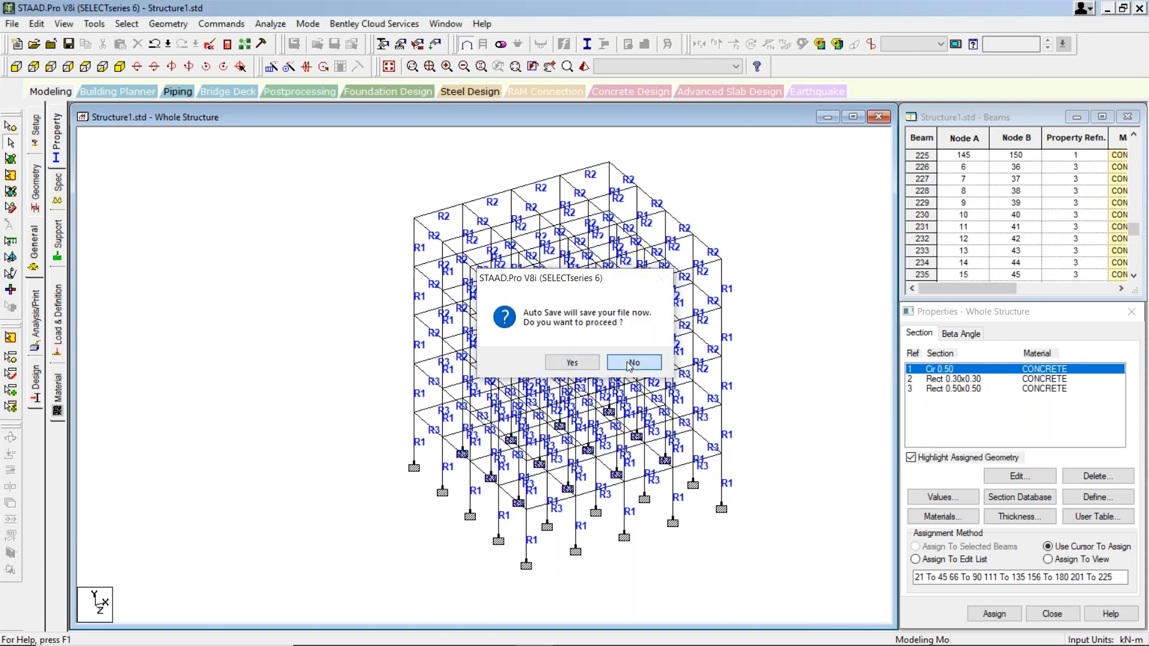
left_click(630, 363)
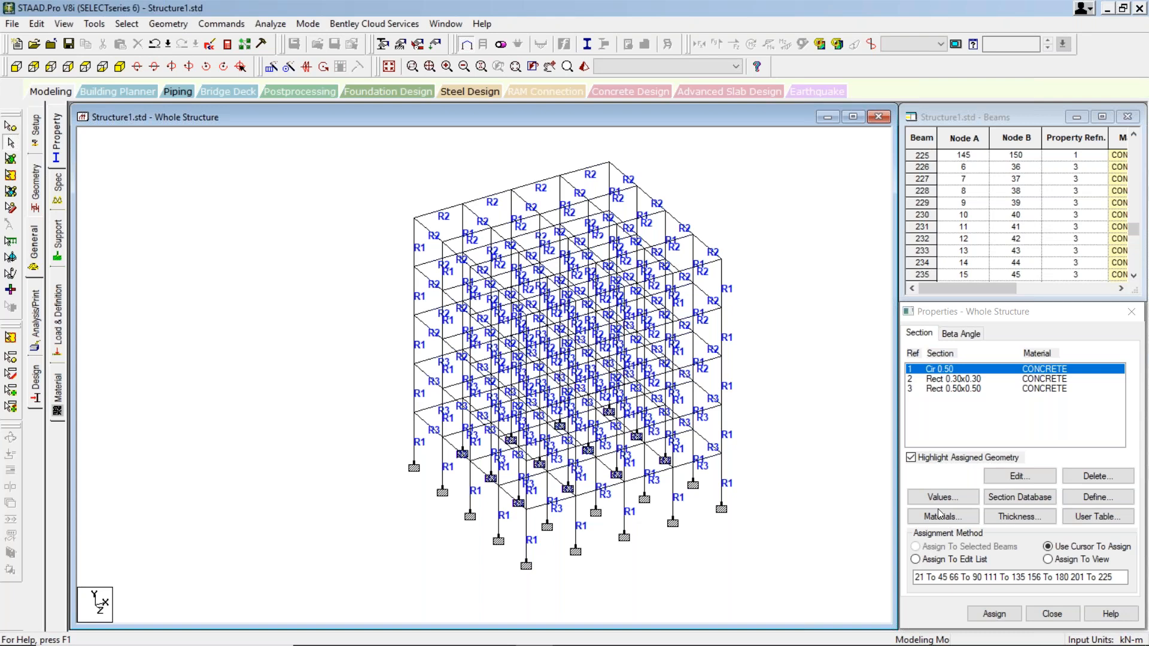
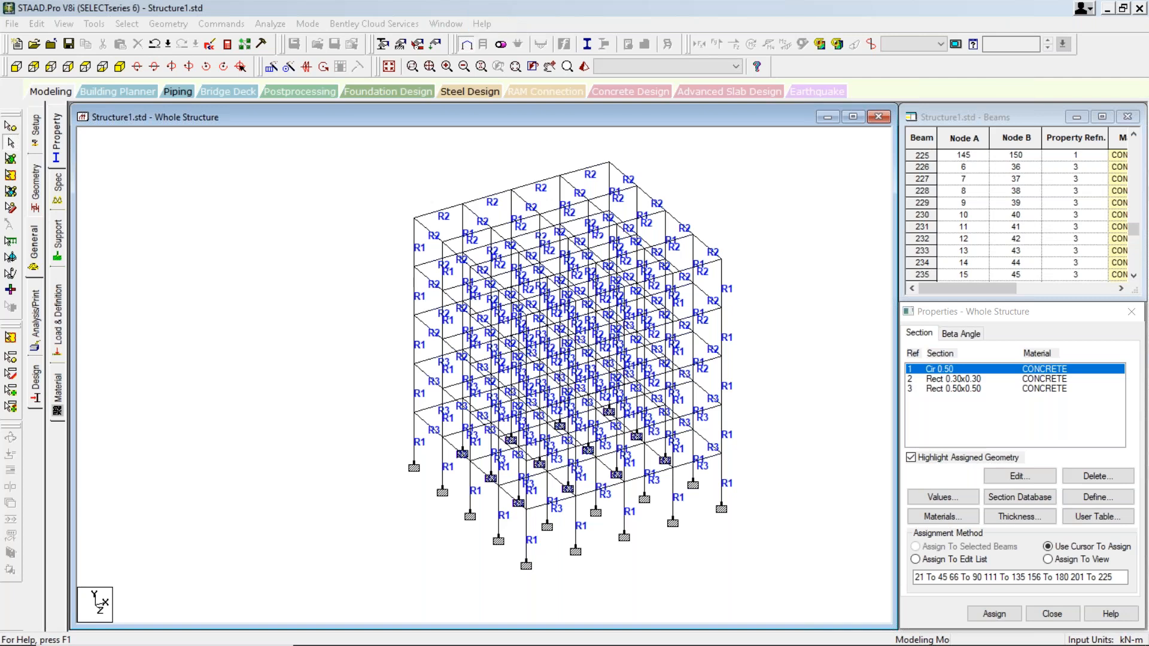
left_click(524, 127)
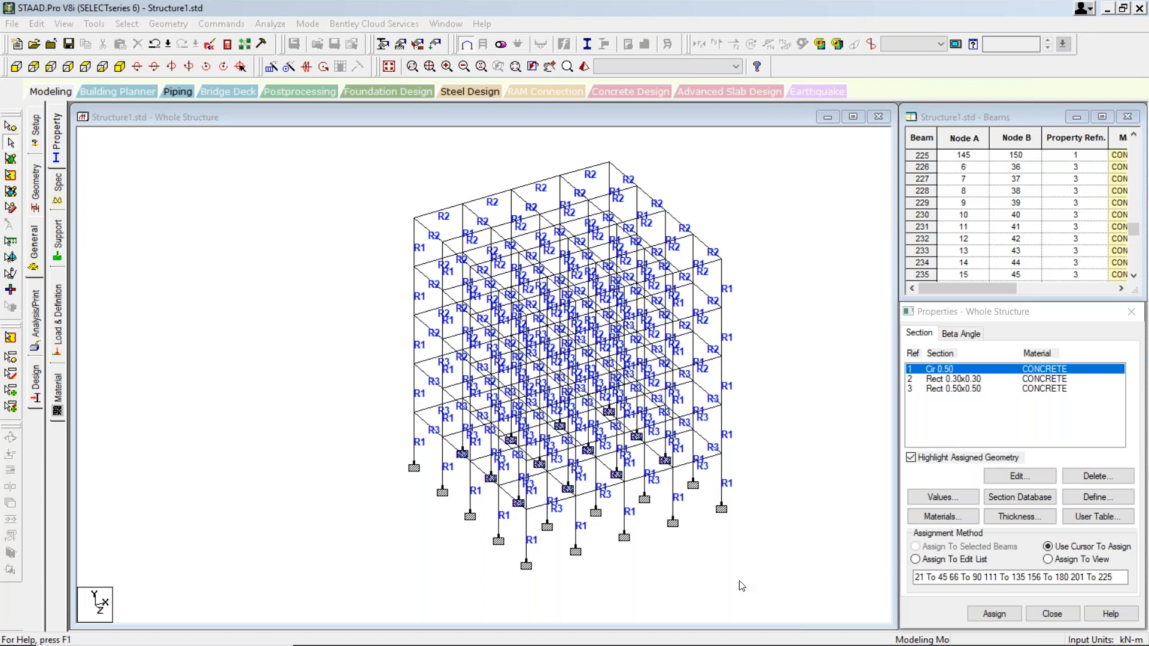
scroll(695, 473, "down", 2)
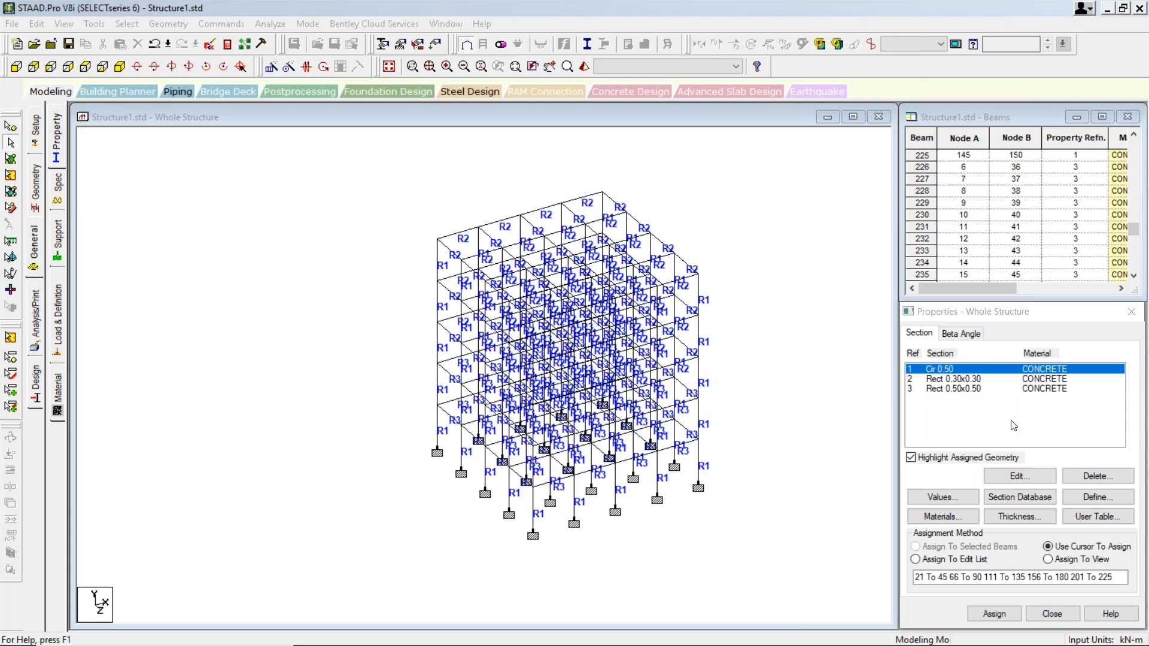
- Define a rectangular concrete section with YD 0.6 m and ZD 0.6 m, and add it to the section list
left_click(1066, 499)
left_click_drag(639, 181, 797, 180)
left_click(532, 214)
left_click(812, 285)
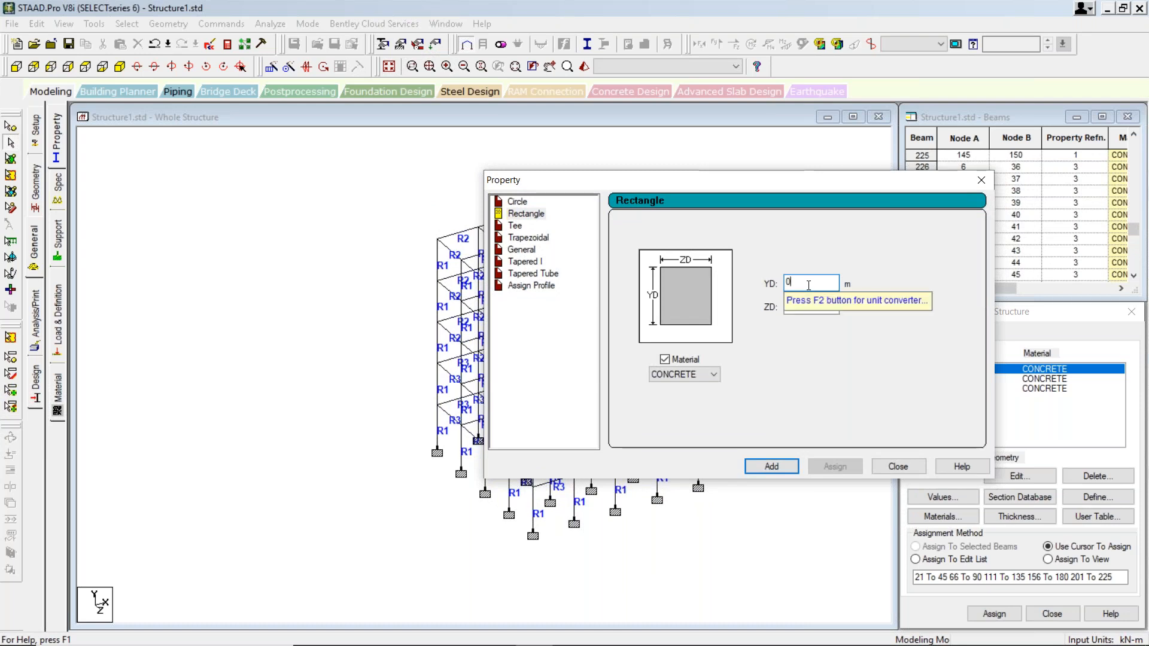
type(".6")
left_click(811, 309)
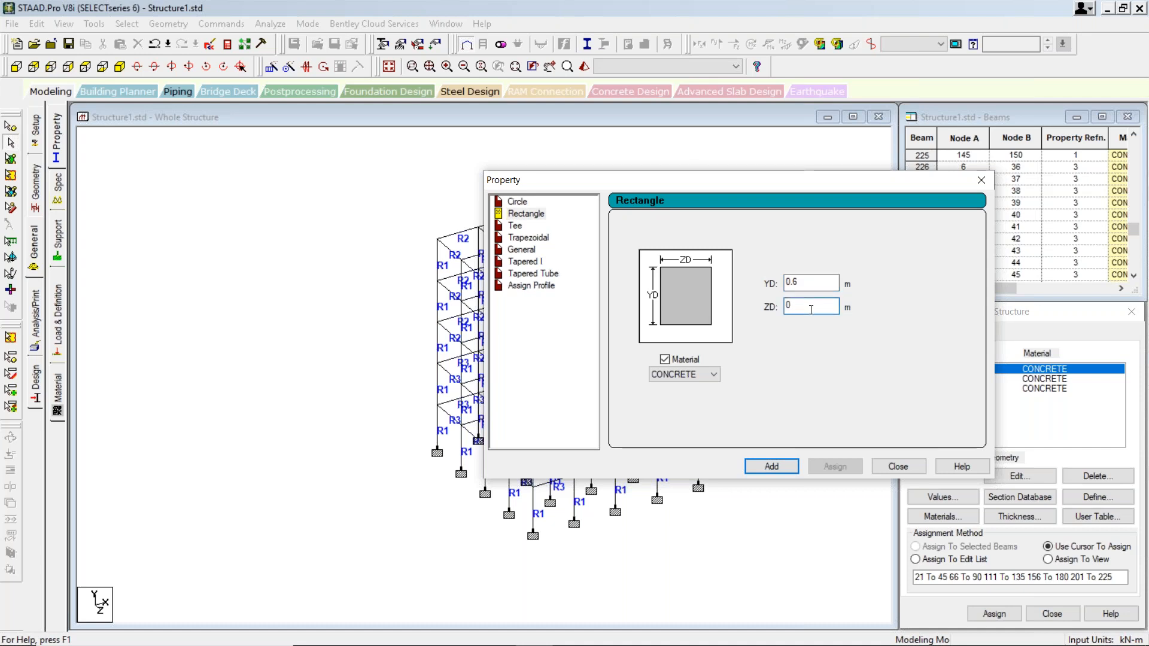
type(".6")
left_click(791, 469)
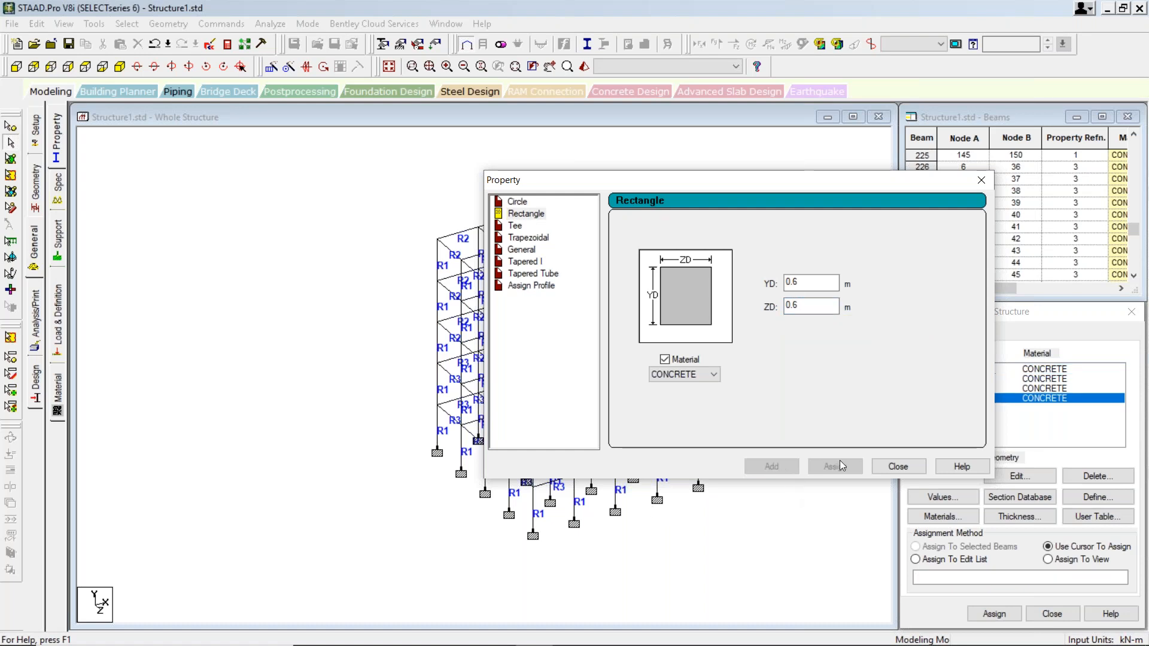
left_click(906, 469)
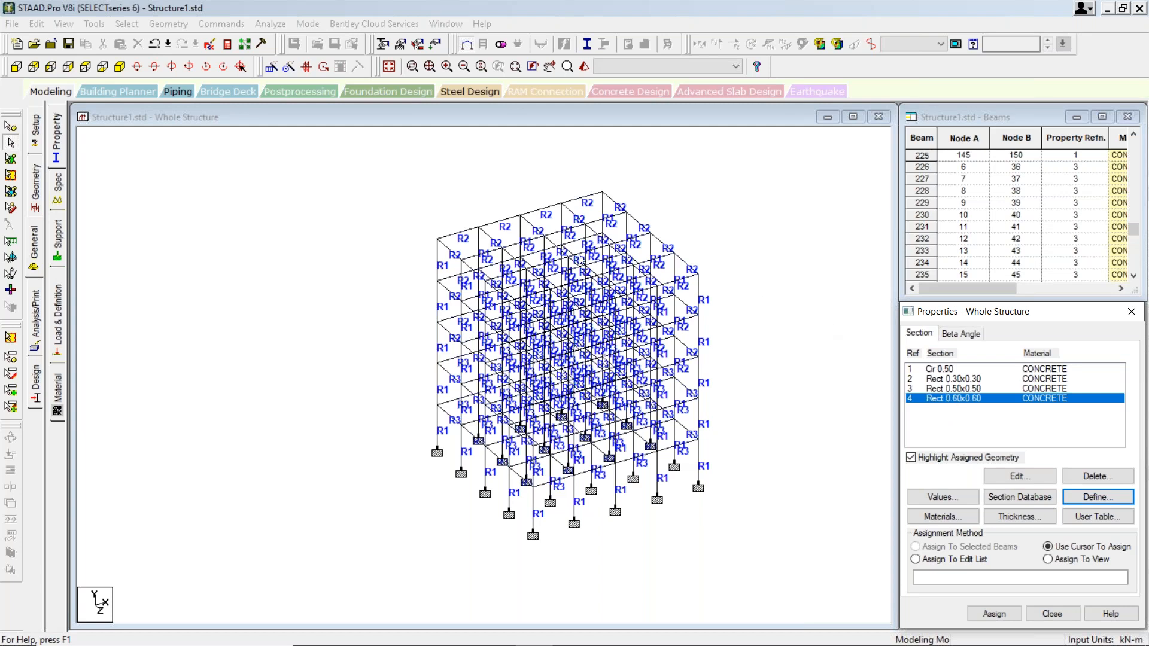
- Examine the section labels on the whole frame's beams and columns against the section list, keeping Rect 0.60x0.60 chosen
scroll(565, 260, "down", 3)
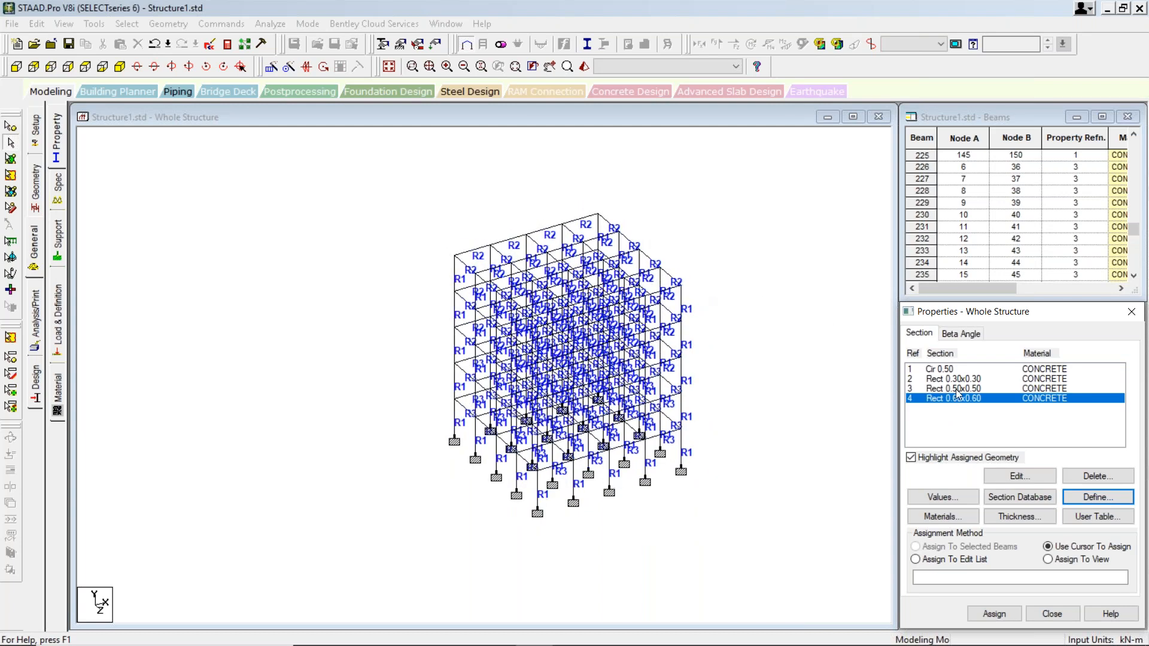
scroll(539, 249, "up", 1)
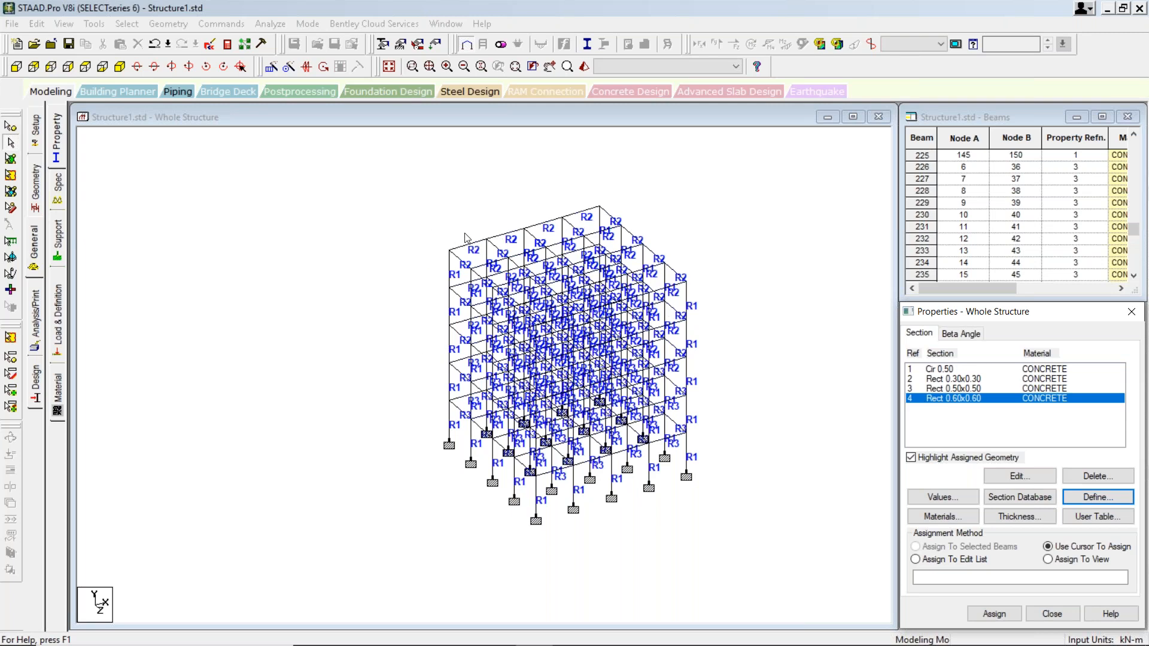
scroll(480, 344, "down", 1)
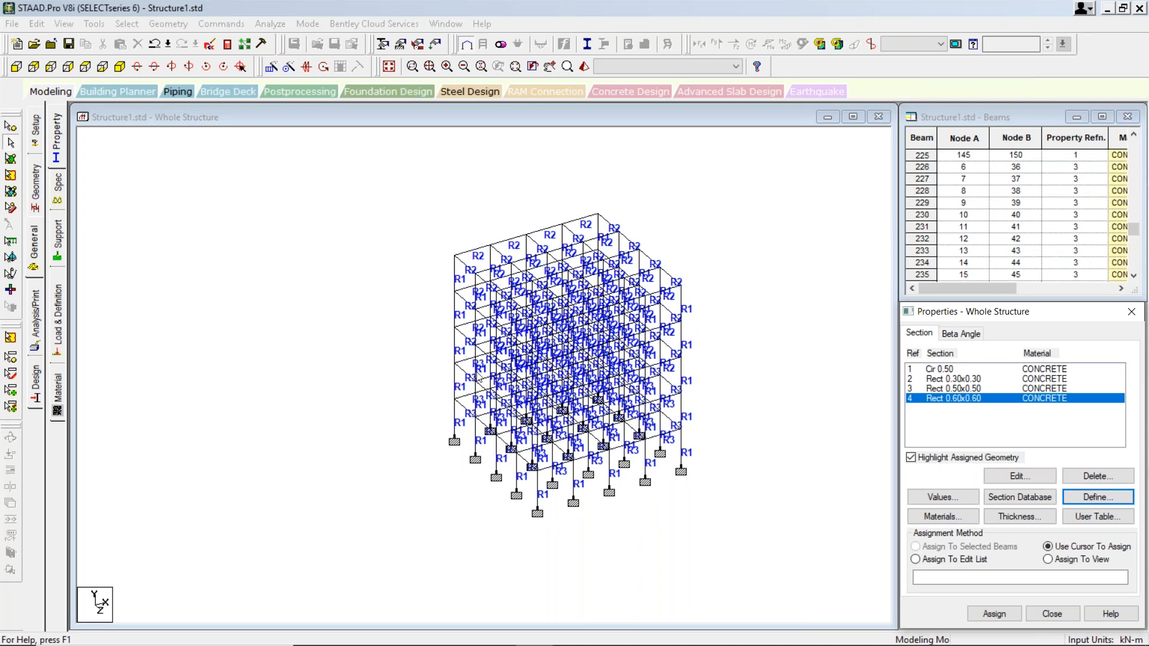
left_click(969, 389)
left_click(969, 399)
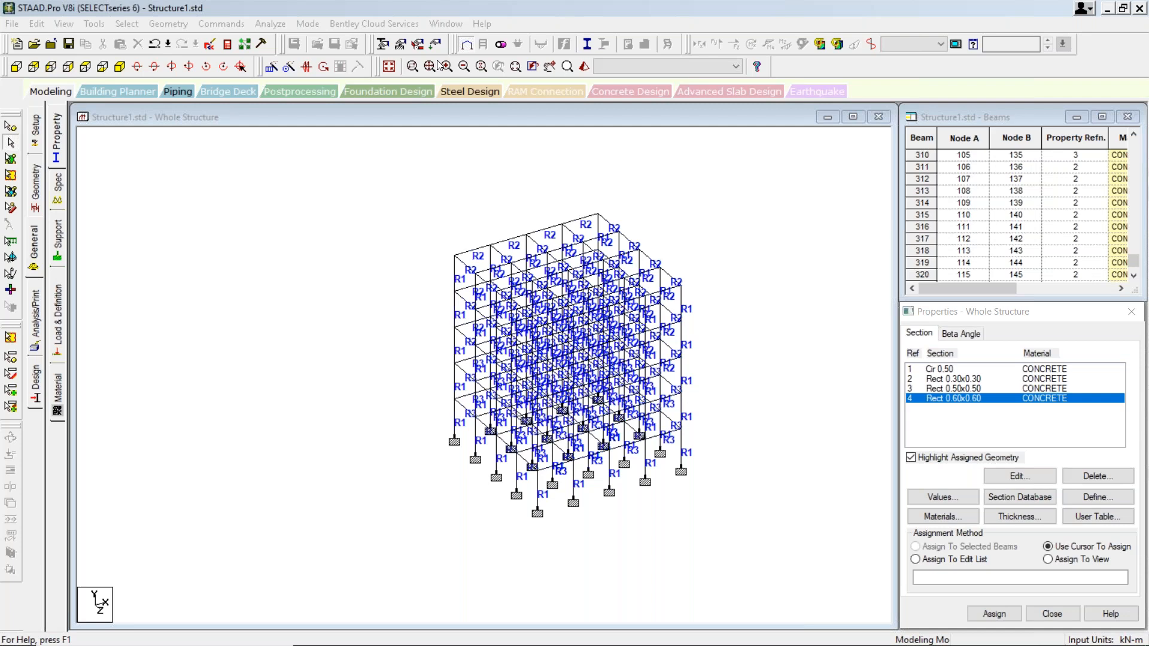
left_click(442, 65)
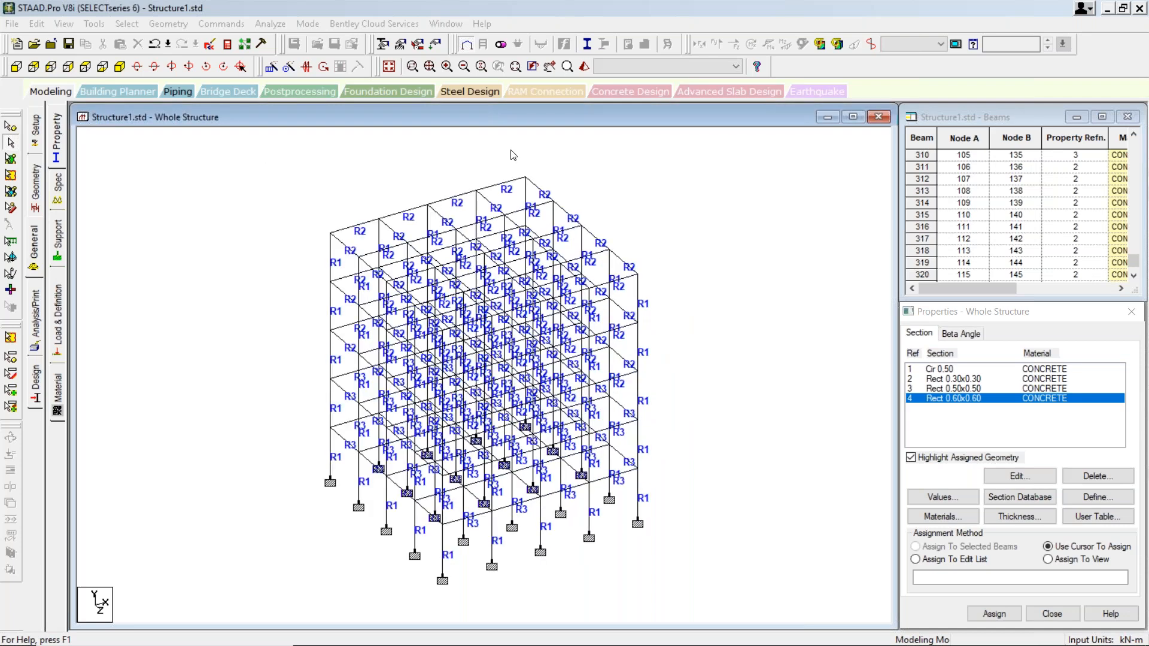
scroll(517, 447, "down", 1)
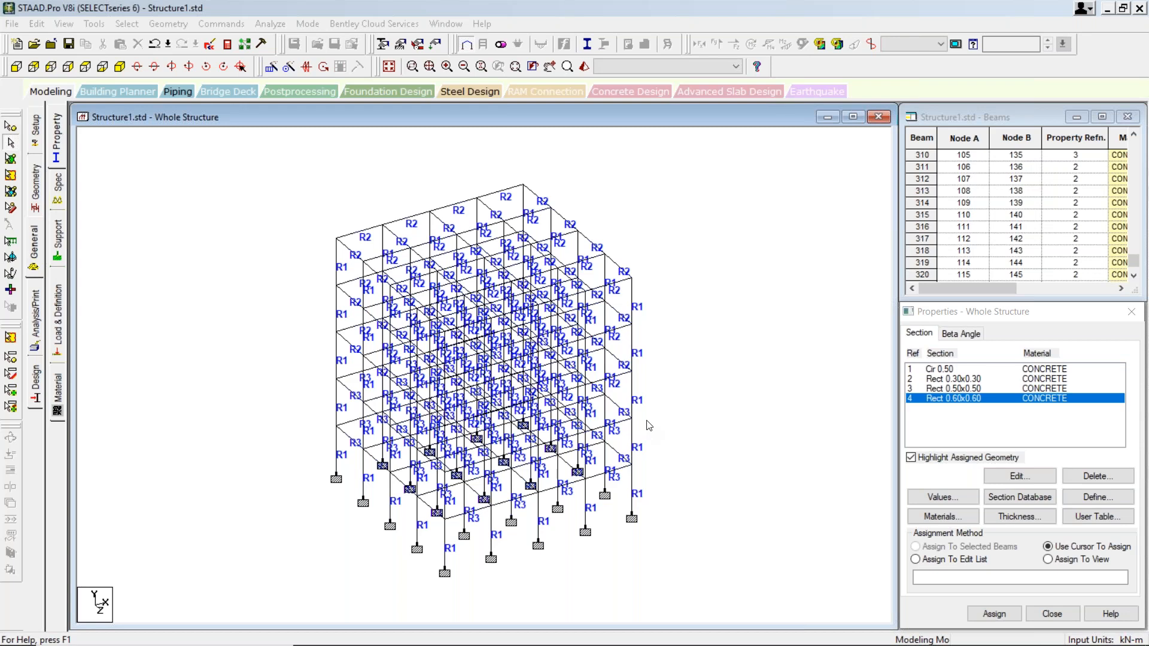
scroll(644, 428, "down", 2)
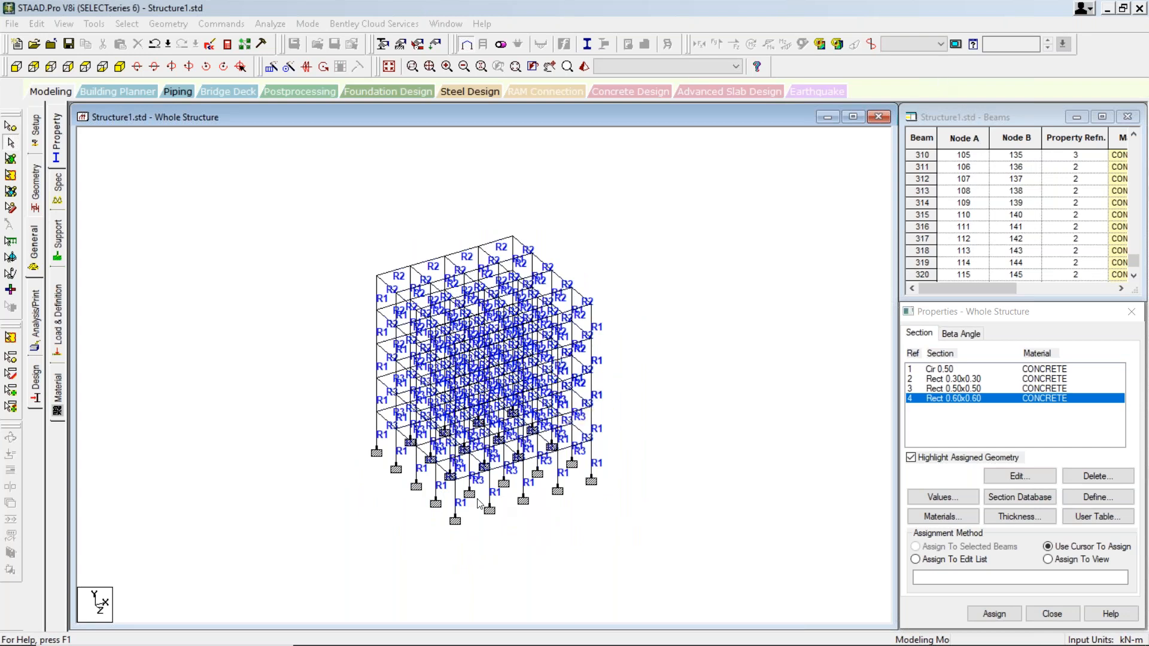
scroll(493, 452, "up", 3)
scroll(494, 453, "up", 5)
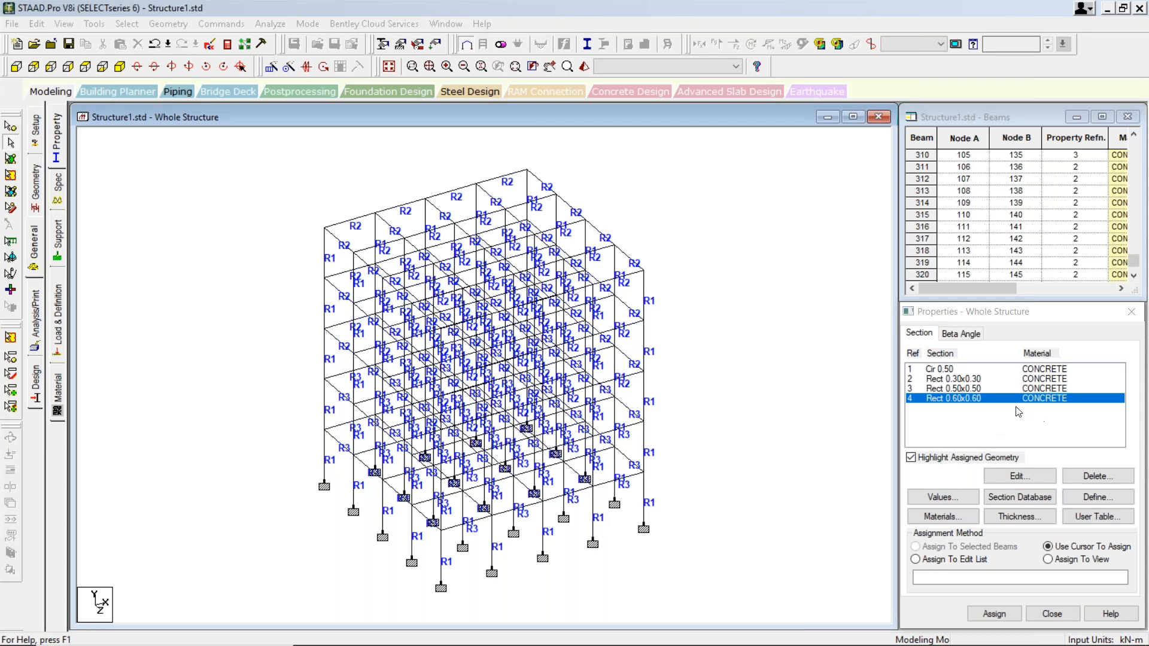
scroll(687, 382, "down", 1)
middle_click_drag(582, 405, 688, 368)
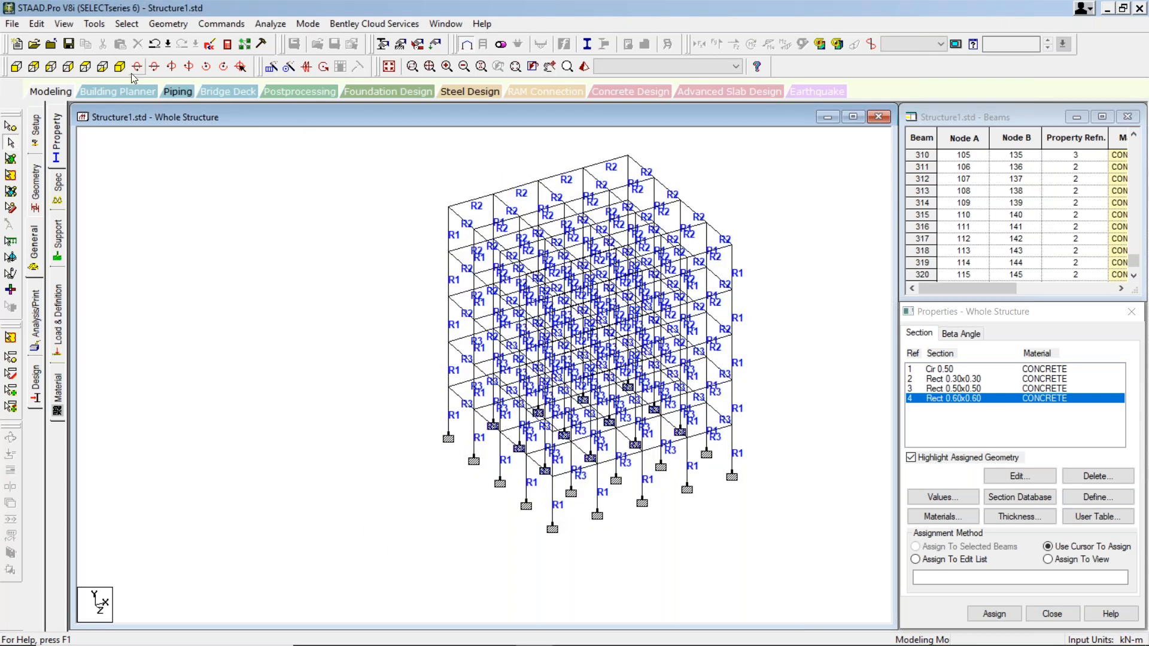
- Select the beams of the two lowest floors in front view, isolate them in isometric view and clear the selection
left_click(16, 68)
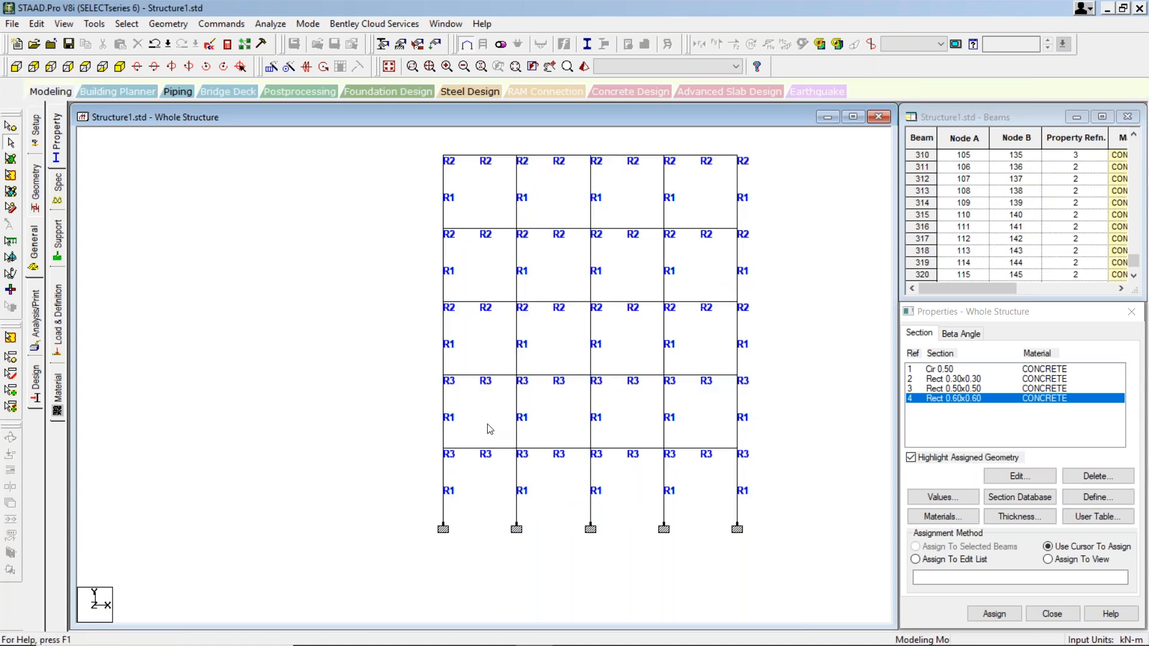
left_click_drag(417, 441, 758, 457)
left_click_drag(427, 375, 767, 381, "ctrl")
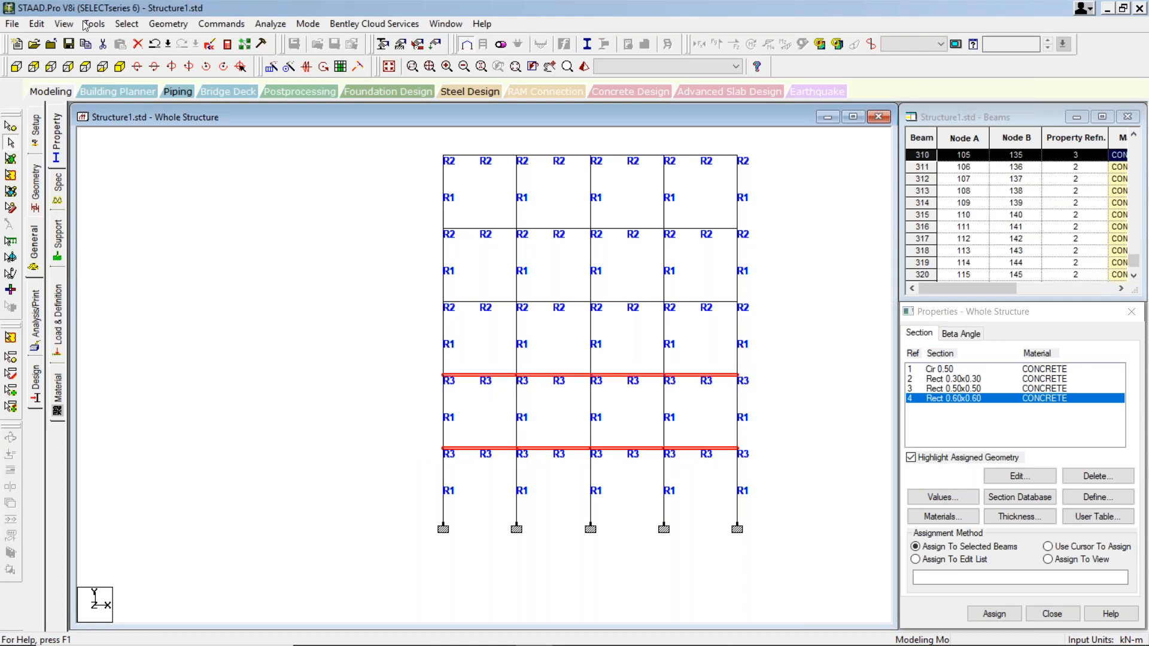
left_click(64, 27)
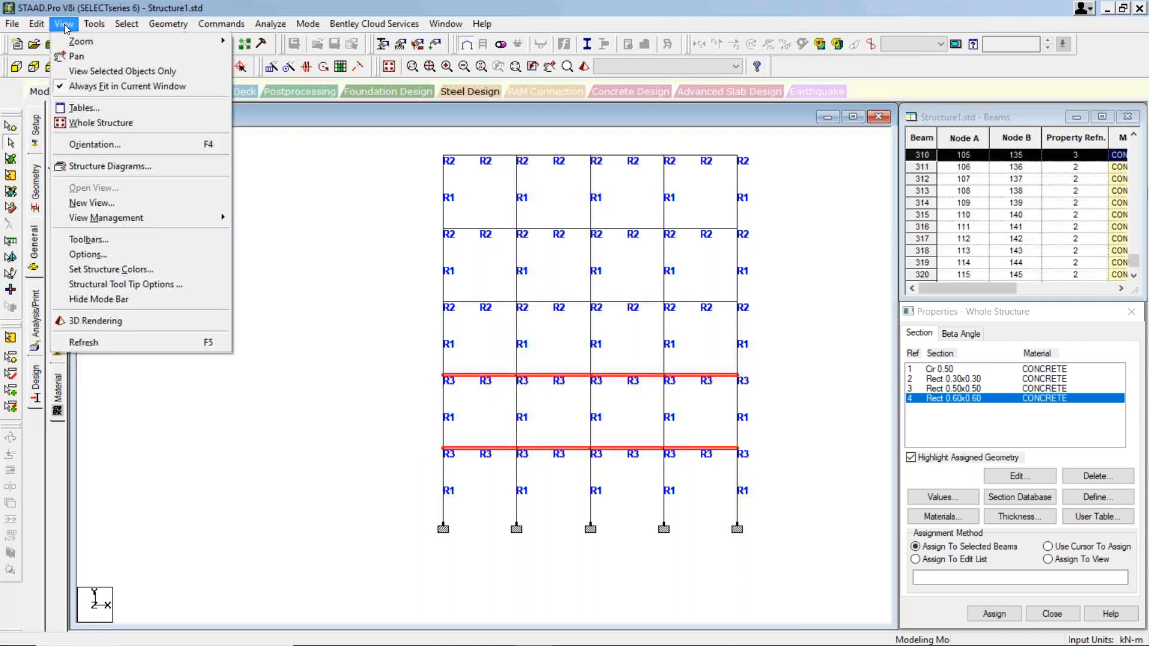
left_click(93, 71)
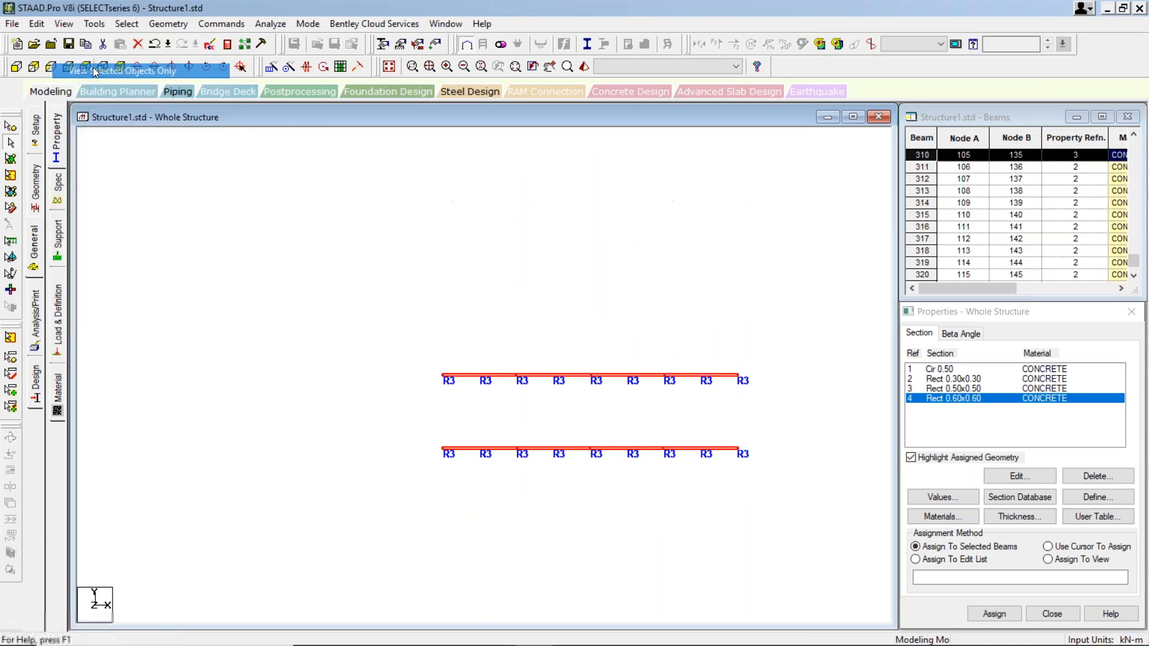
left_click(120, 67)
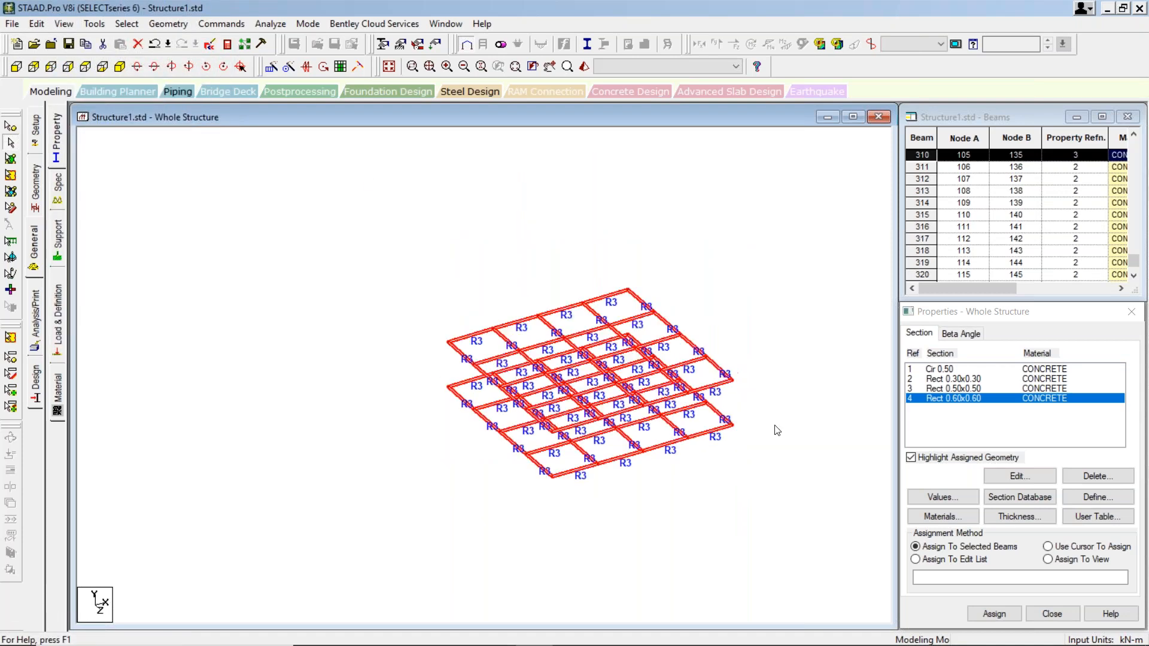
left_click(776, 427)
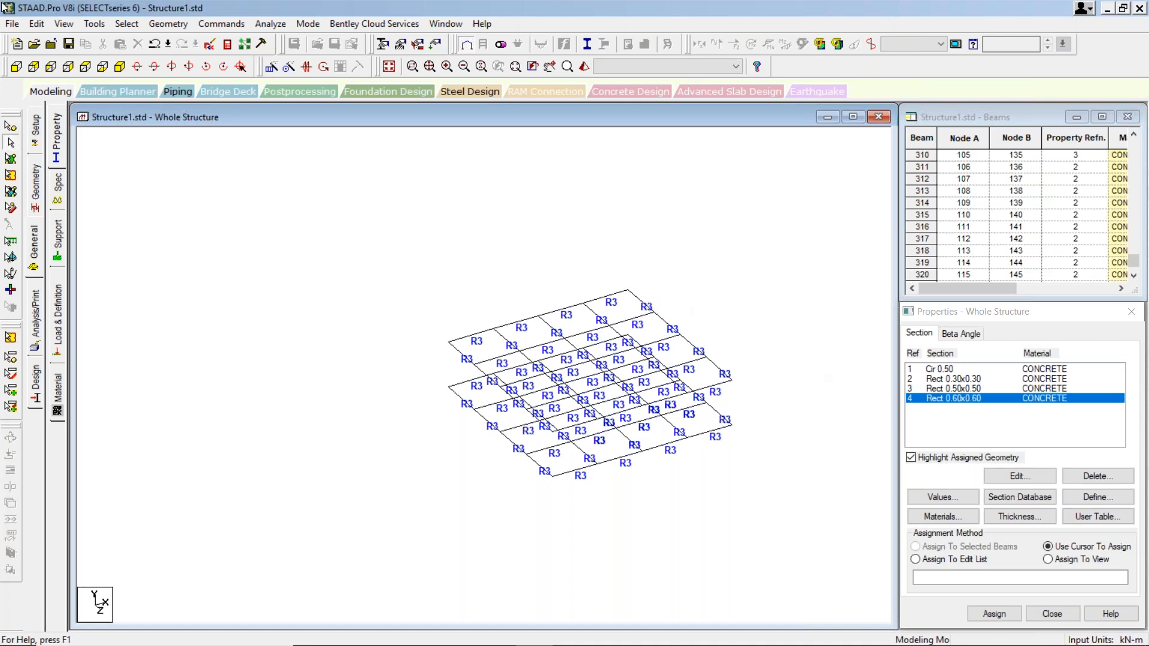
- In plan view, select the outer perimeter beams on all four sides of the isolated floors and assign Rect 0.60x0.60 to them
left_click(86, 67)
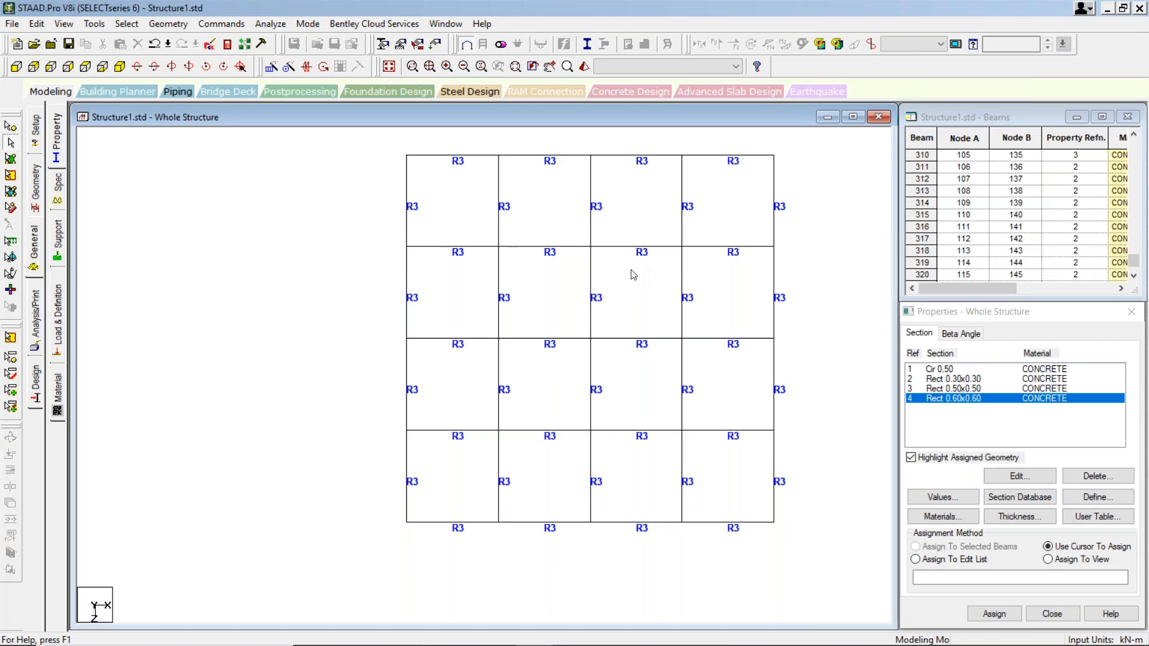
scroll(631, 271, "down", 1)
left_click_drag(414, 157, 764, 202)
left_click_drag(740, 157, 761, 529, "ctrl")
left_click_drag(841, 563, 416, 481, "ctrl")
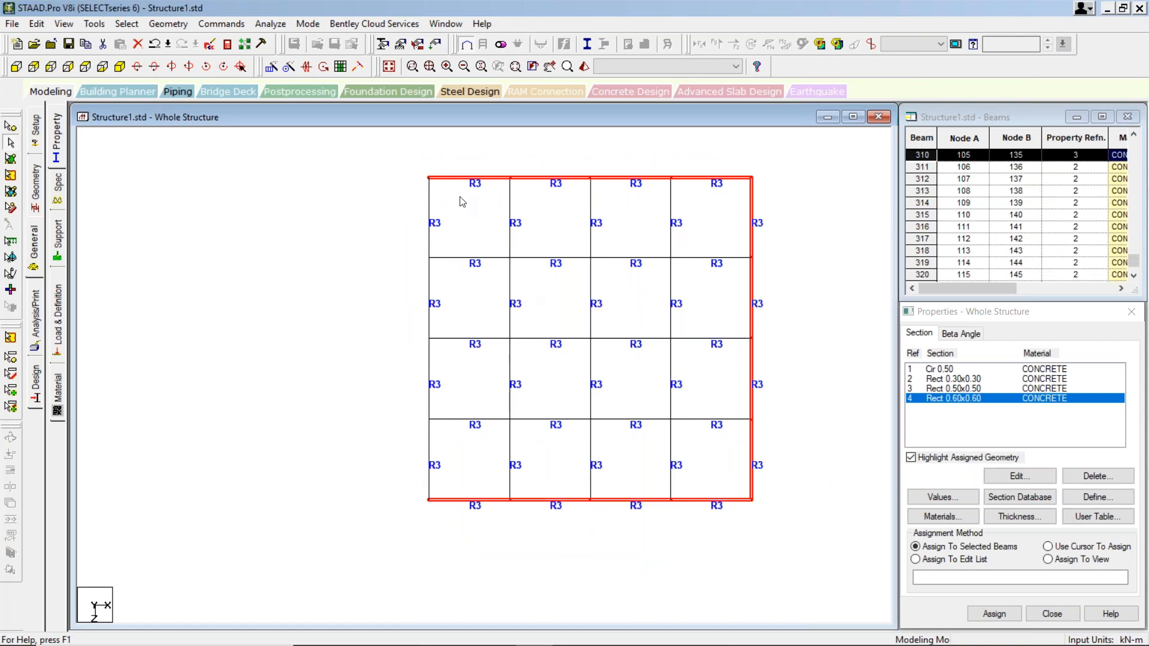
left_click_drag(405, 156, 450, 542, "ctrl")
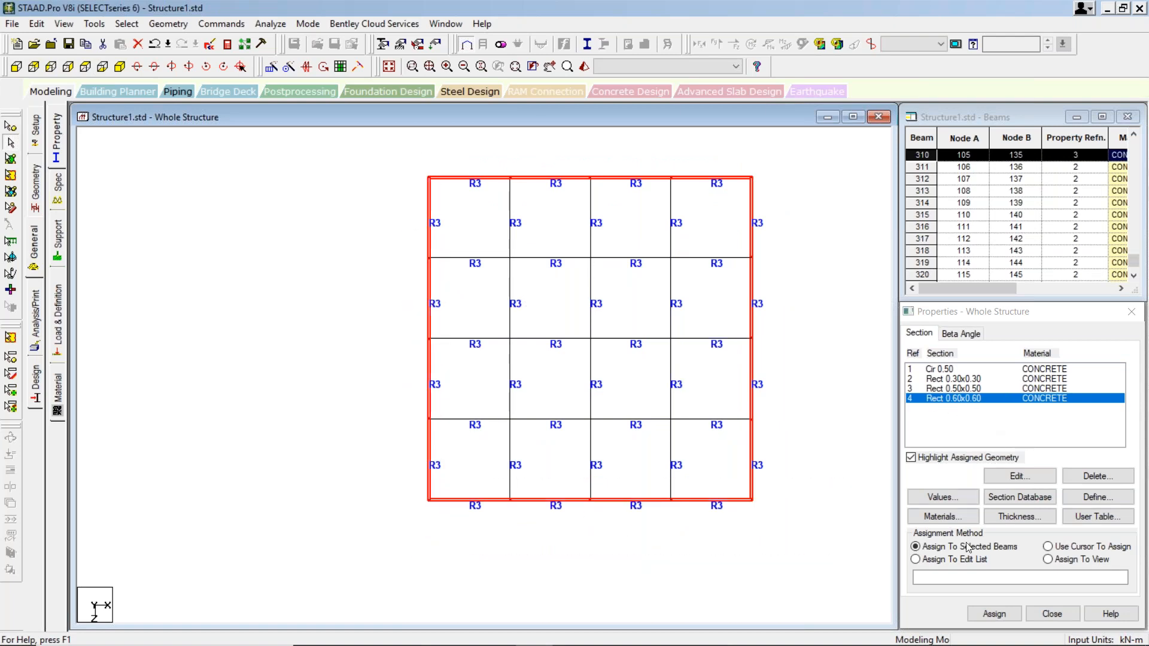
left_click(989, 617)
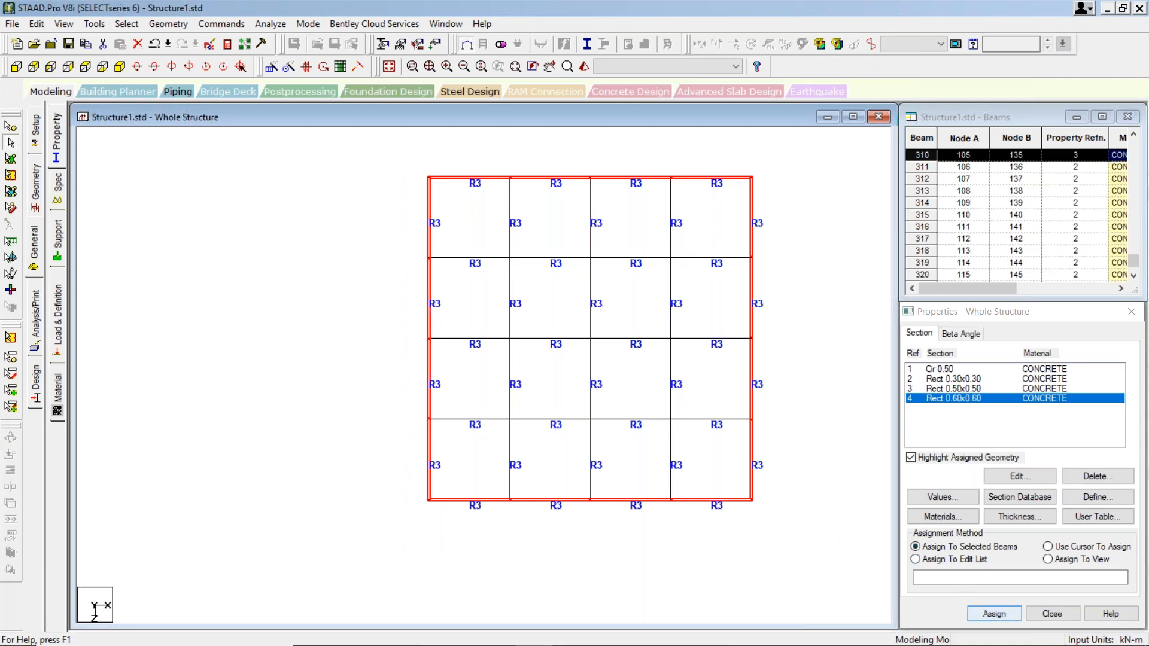
left_click(994, 614)
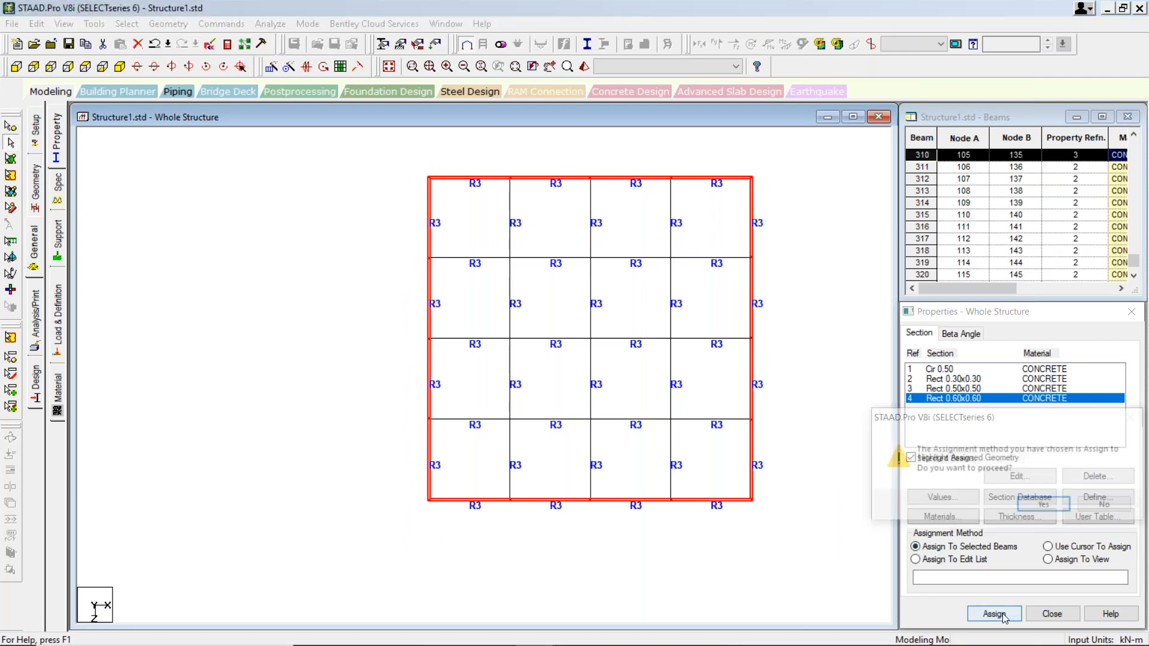
left_click(1046, 506)
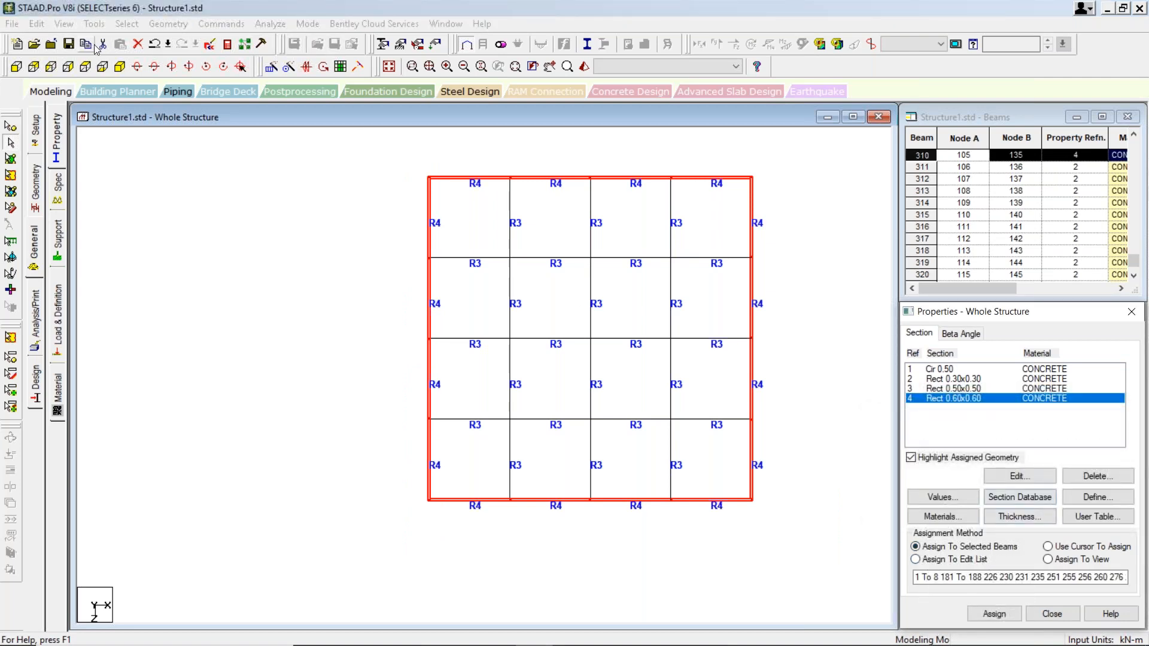
- Isolate the selected perimeter beams, clear the selection and examine their section labels in isometric view
left_click(64, 23)
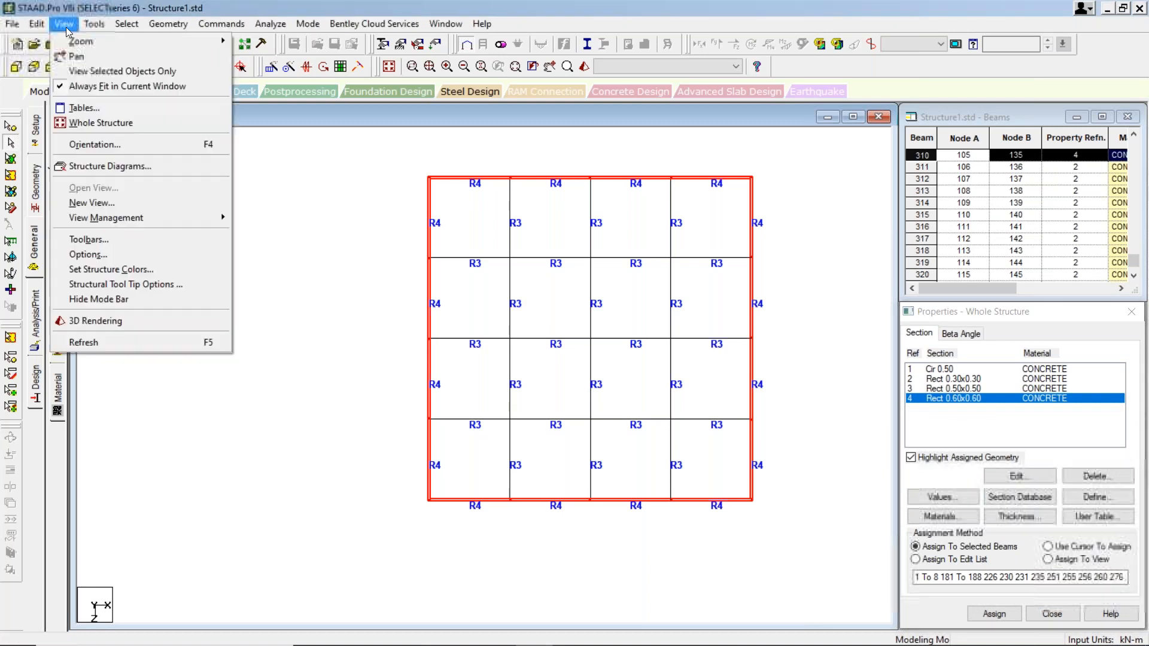
left_click(102, 71)
left_click(120, 68)
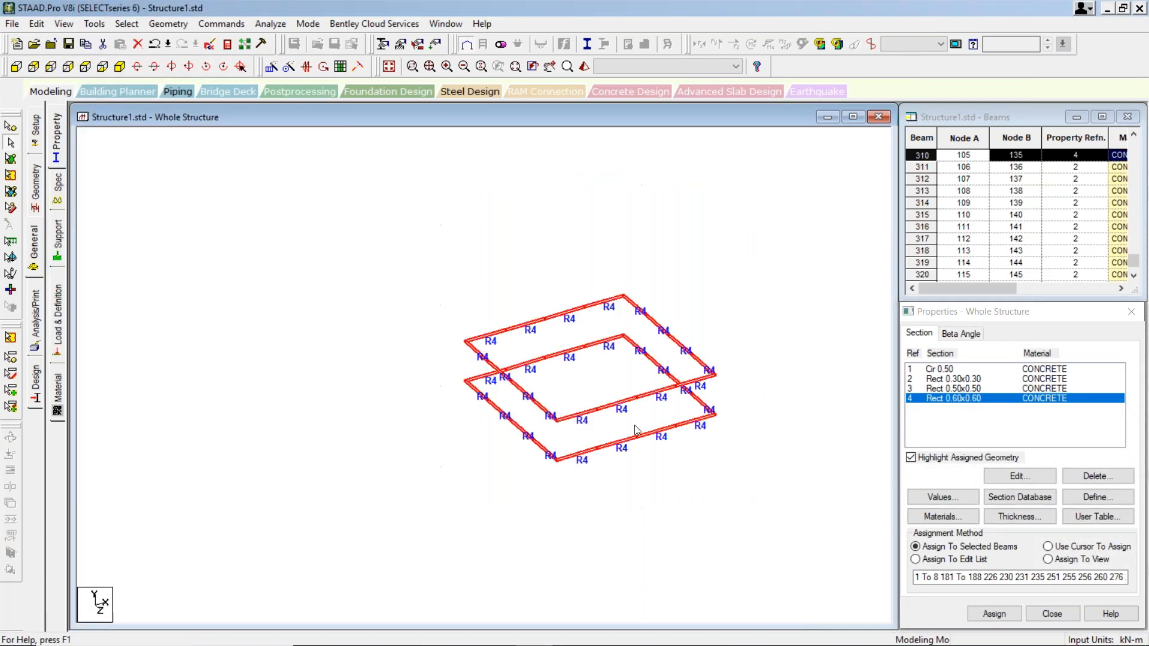
left_click(716, 505)
scroll(596, 395, "up", 1)
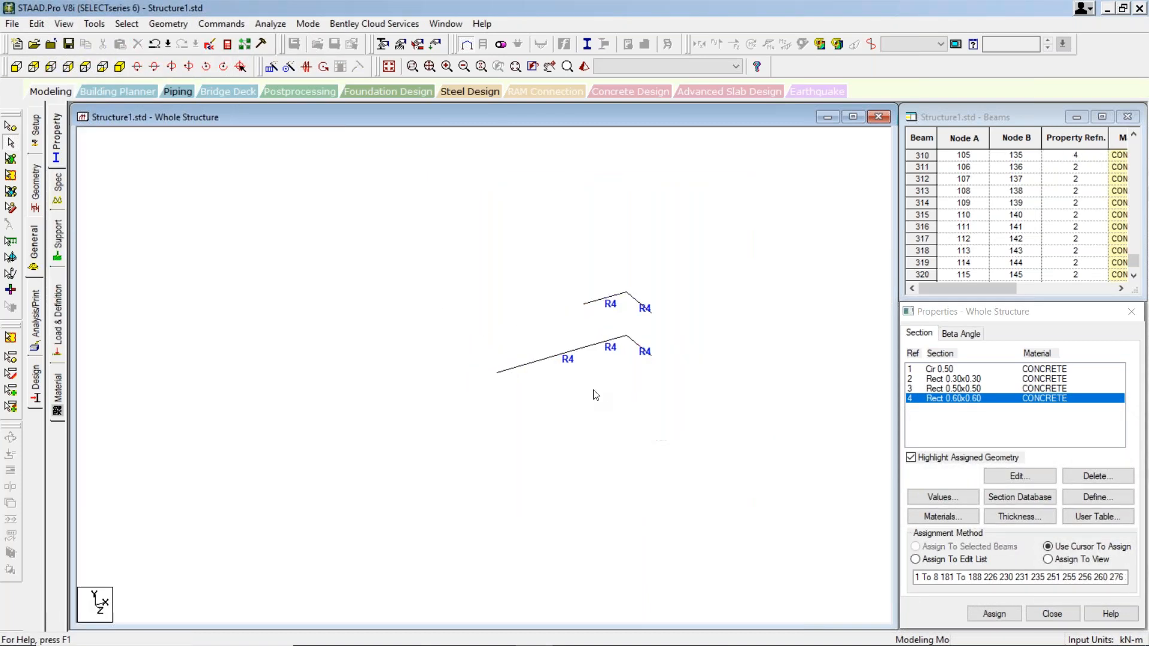
scroll(597, 395, "up", 1)
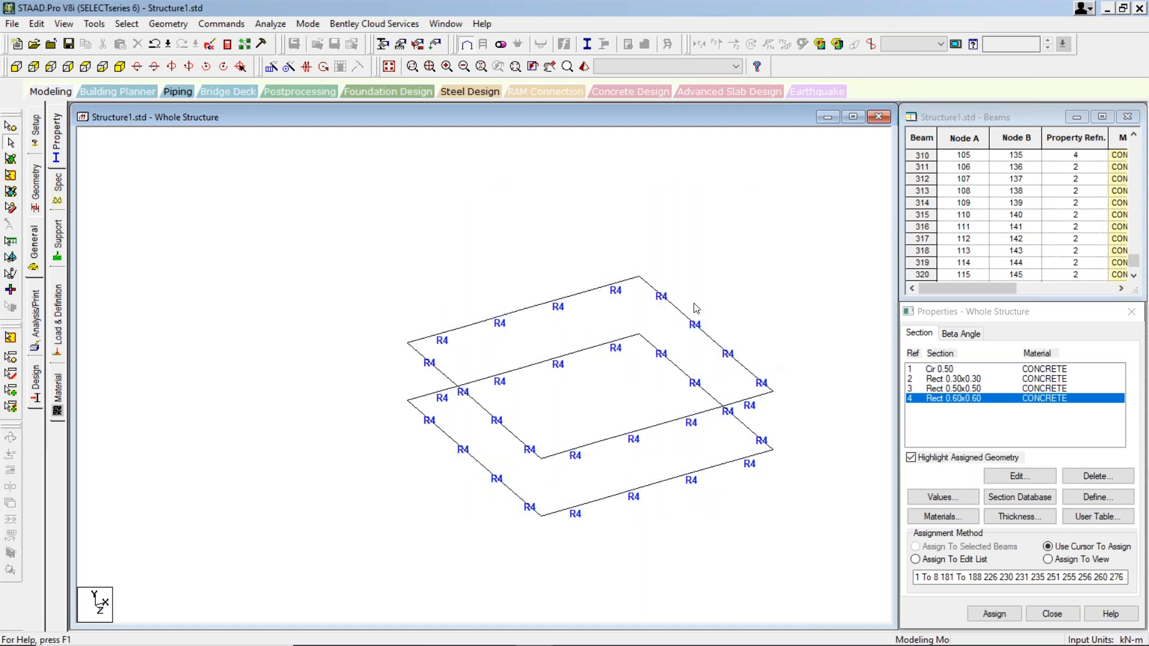
scroll(624, 474, "down", 1)
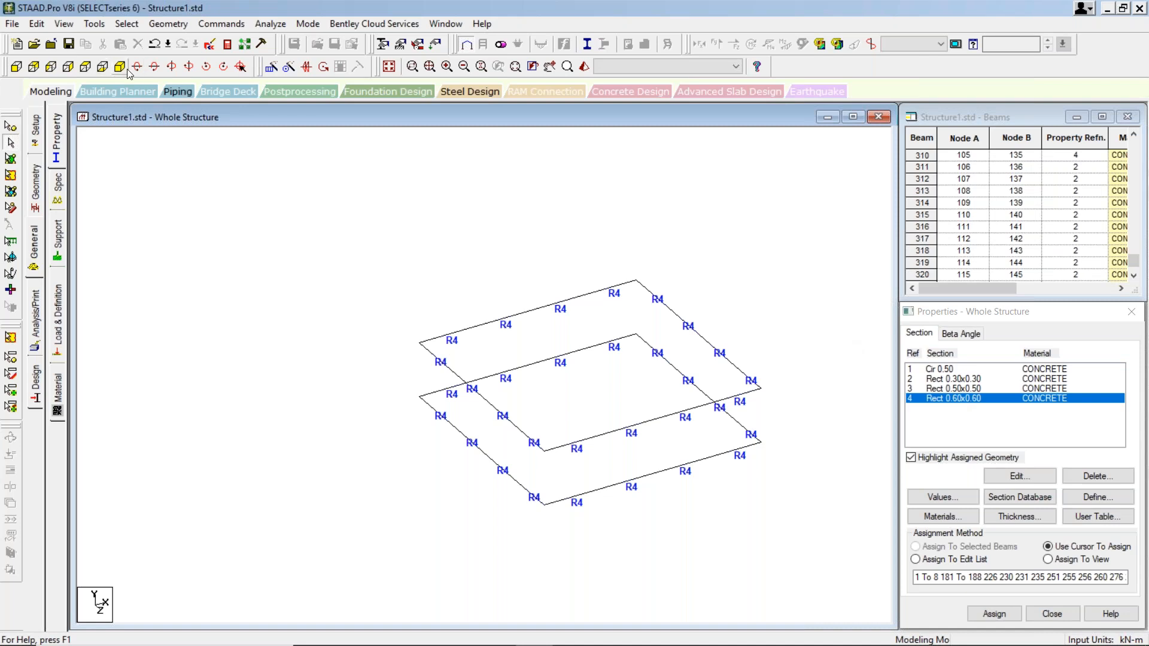
- Display the whole structure and highlight the members assigned to Cir 0.50, Rect 0.30x0.30, Rect 0.50x0.50 and Rect 0.60x0.60 in turn
left_click(389, 66)
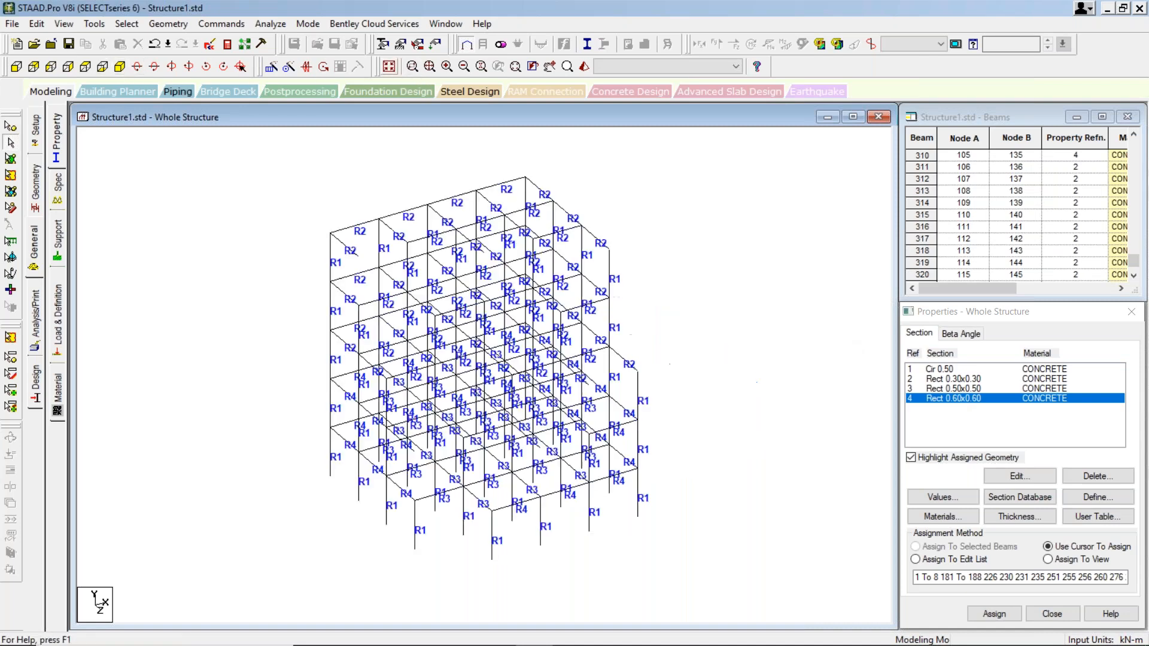
middle_click_drag(541, 361, 700, 346)
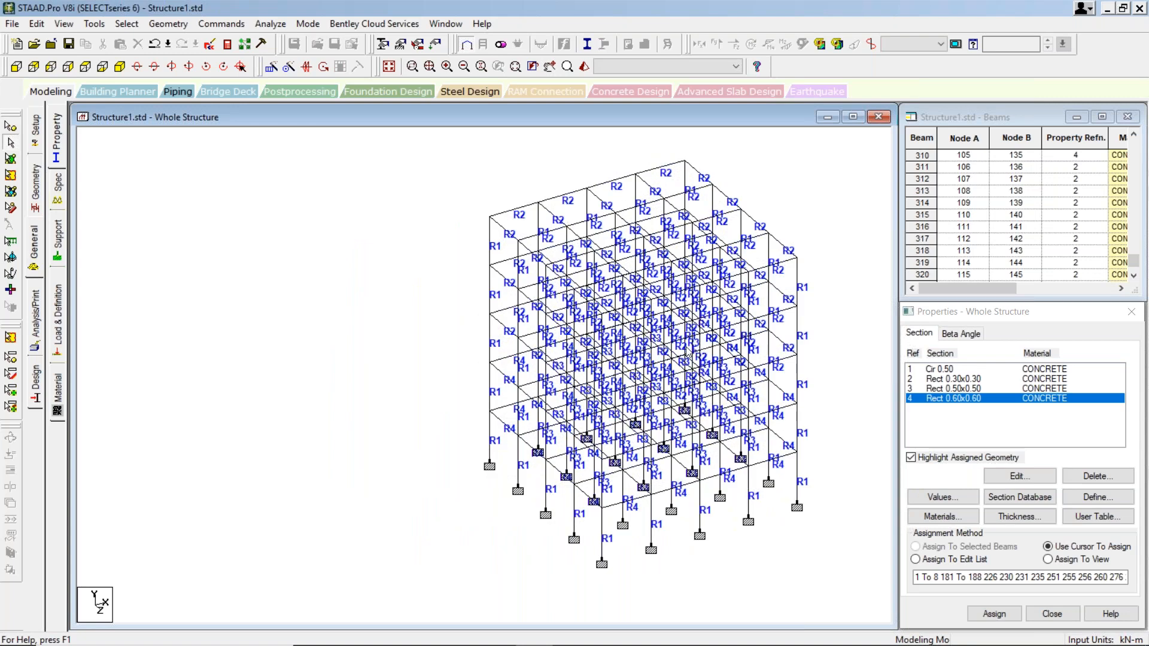
left_click(937, 370)
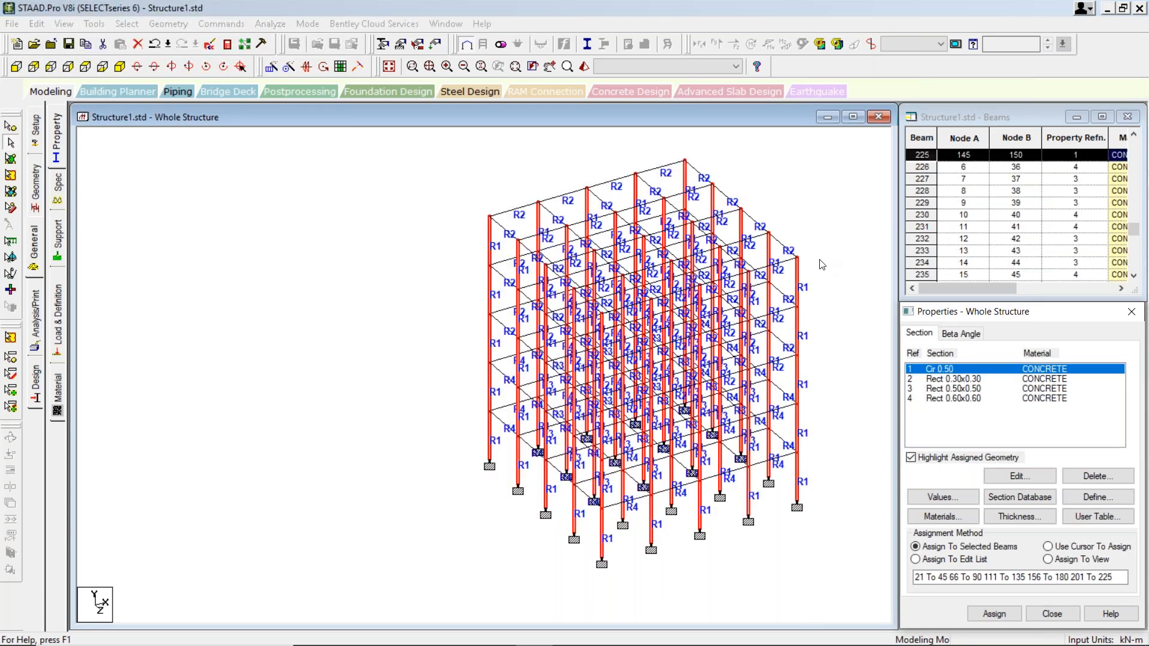
left_click(966, 382)
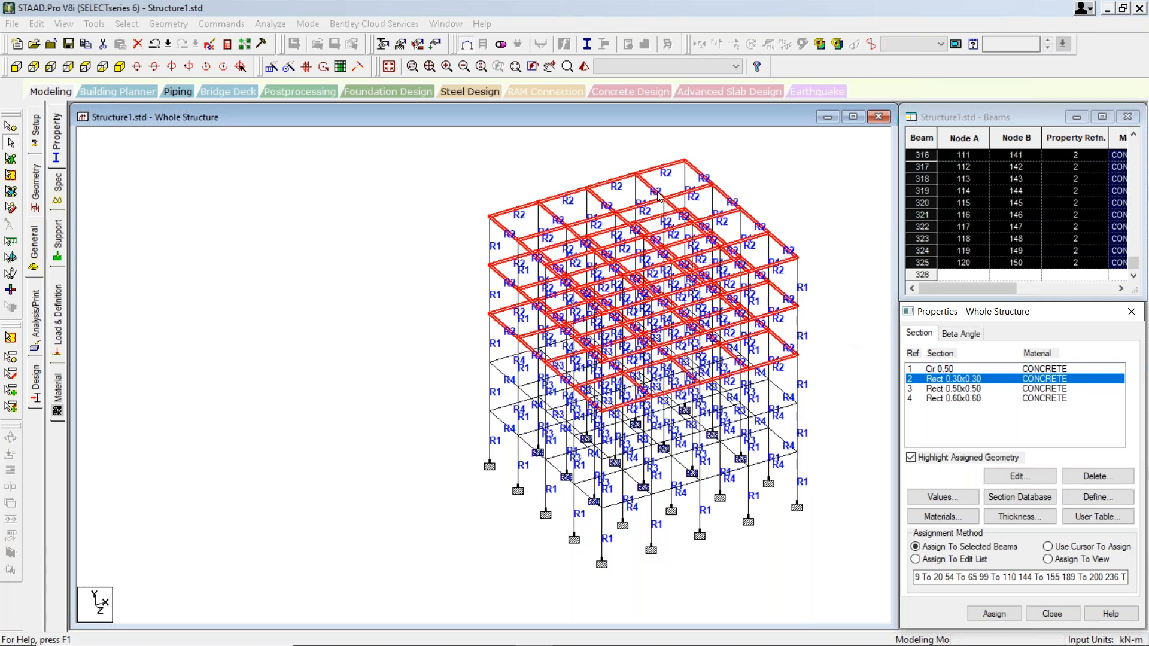
left_click(970, 389)
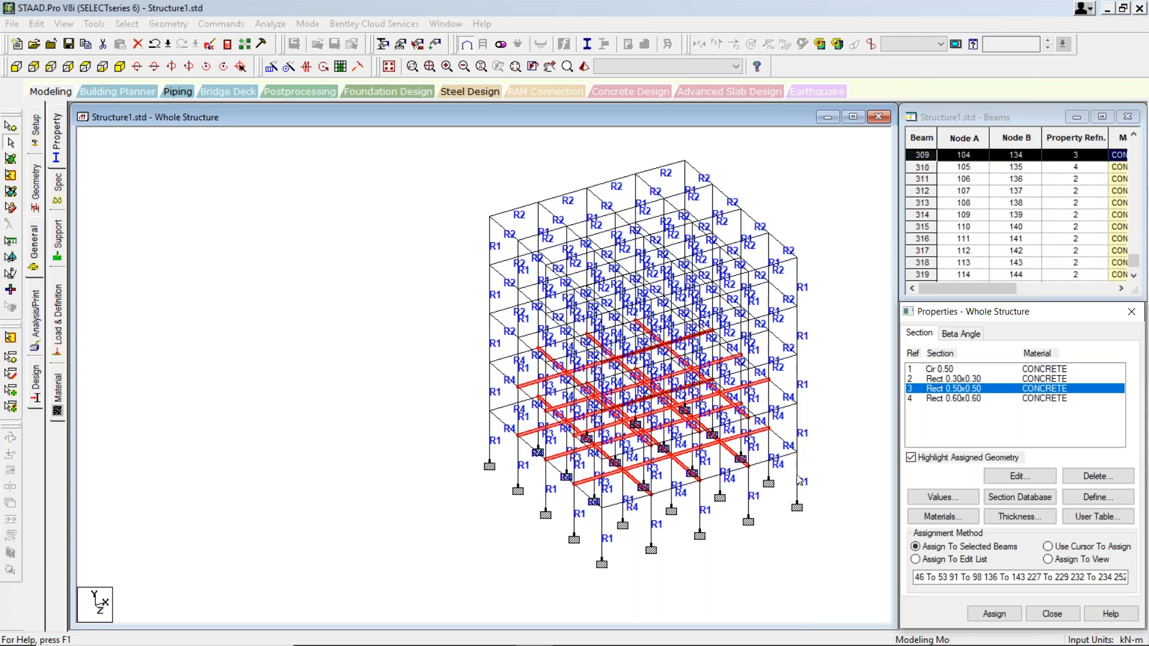
left_click(973, 398)
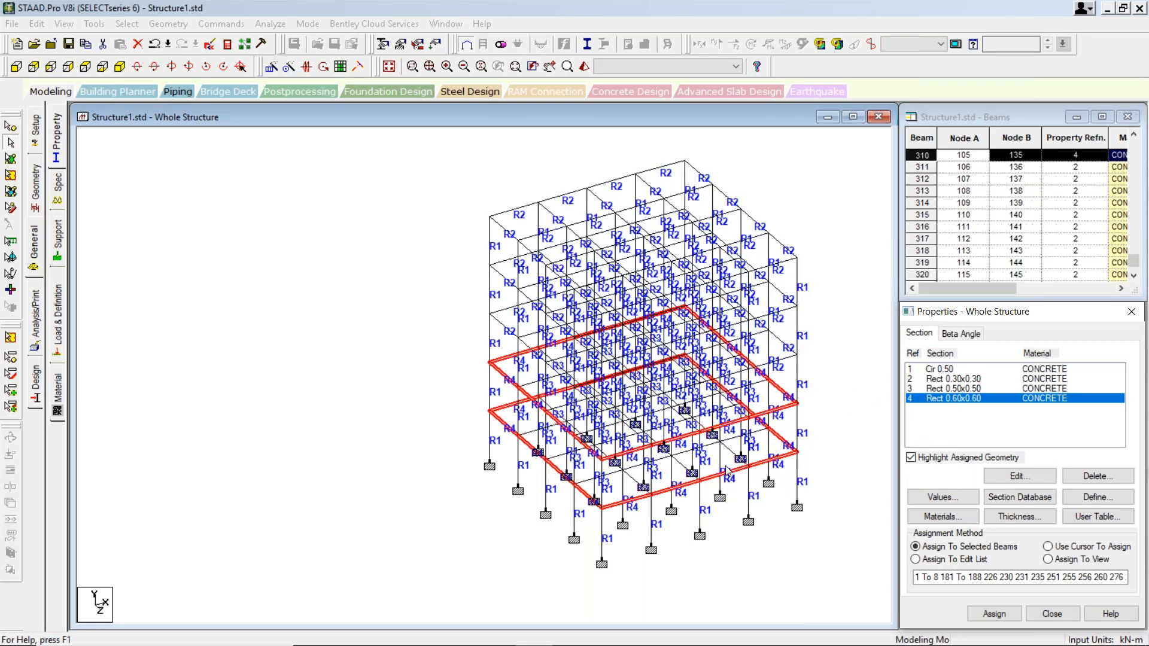
- Return to cursor assignment, clear the highlighted perimeter beams and decline the auto save
left_click(1047, 547)
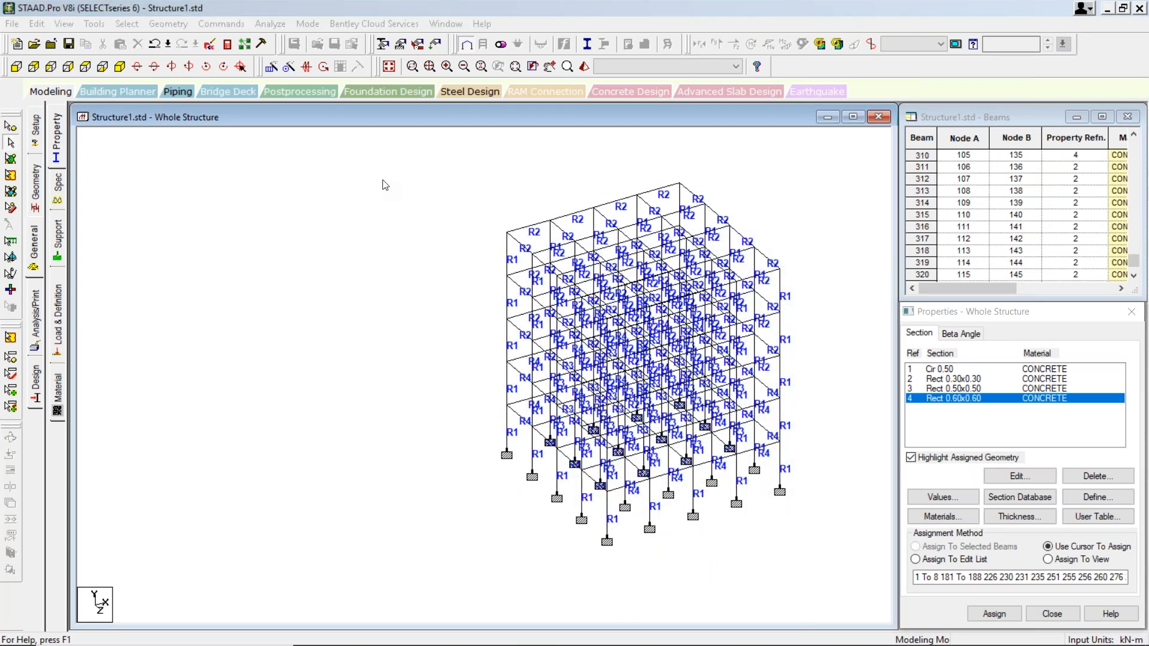
left_click(614, 361)
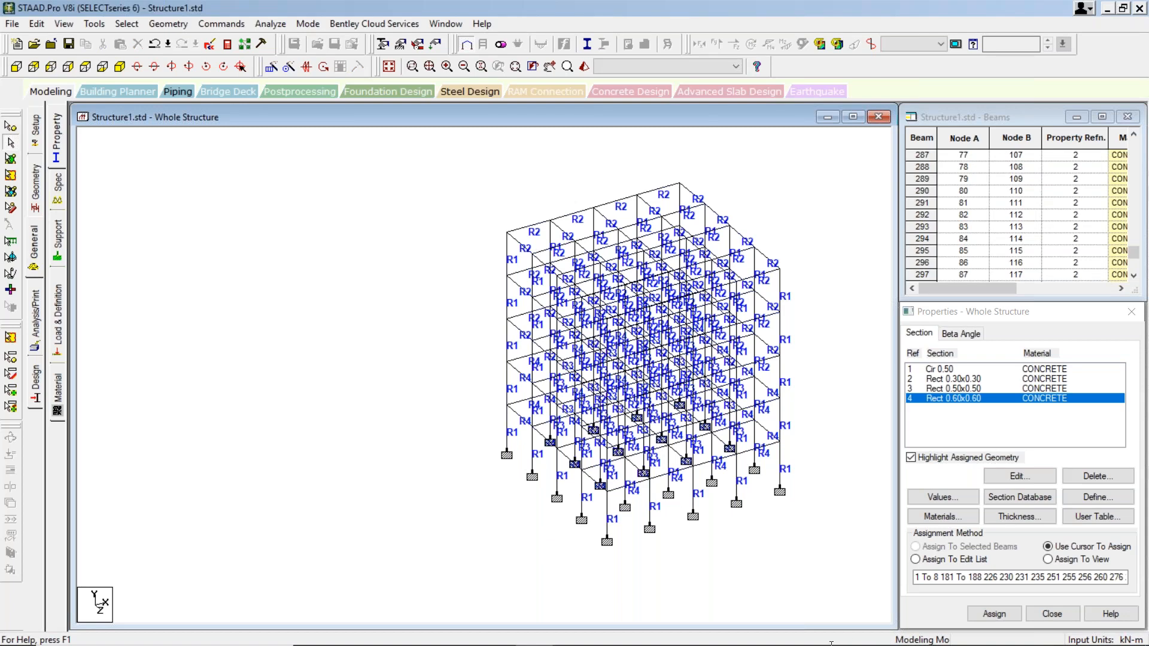
left_click(579, 264)
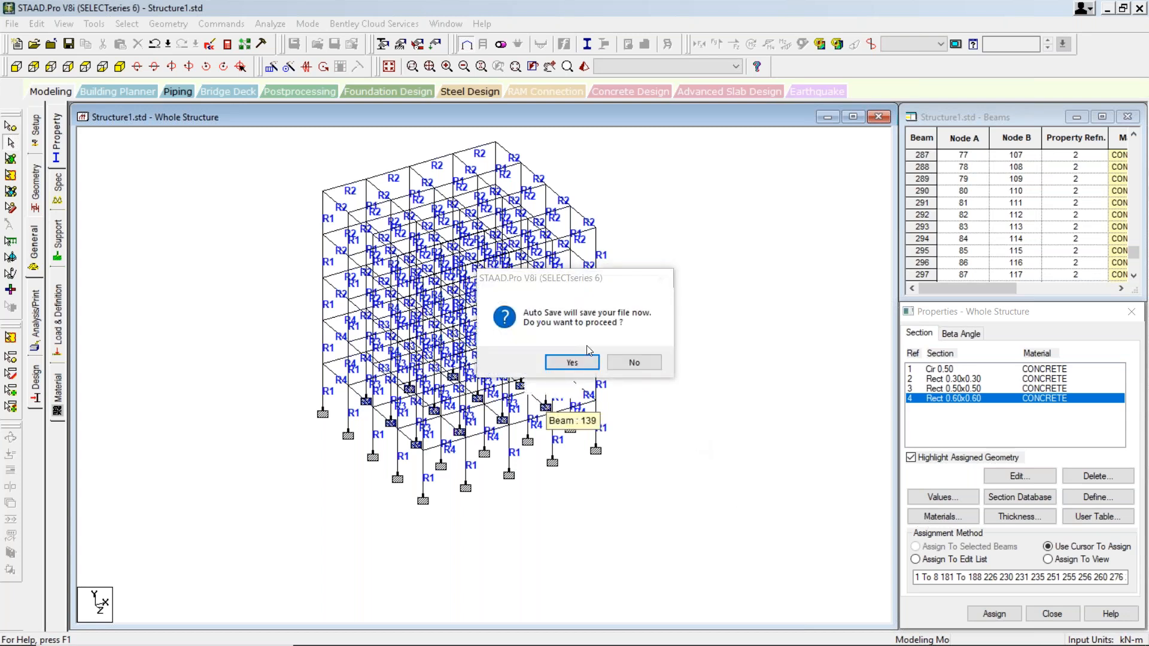
left_click(633, 363)
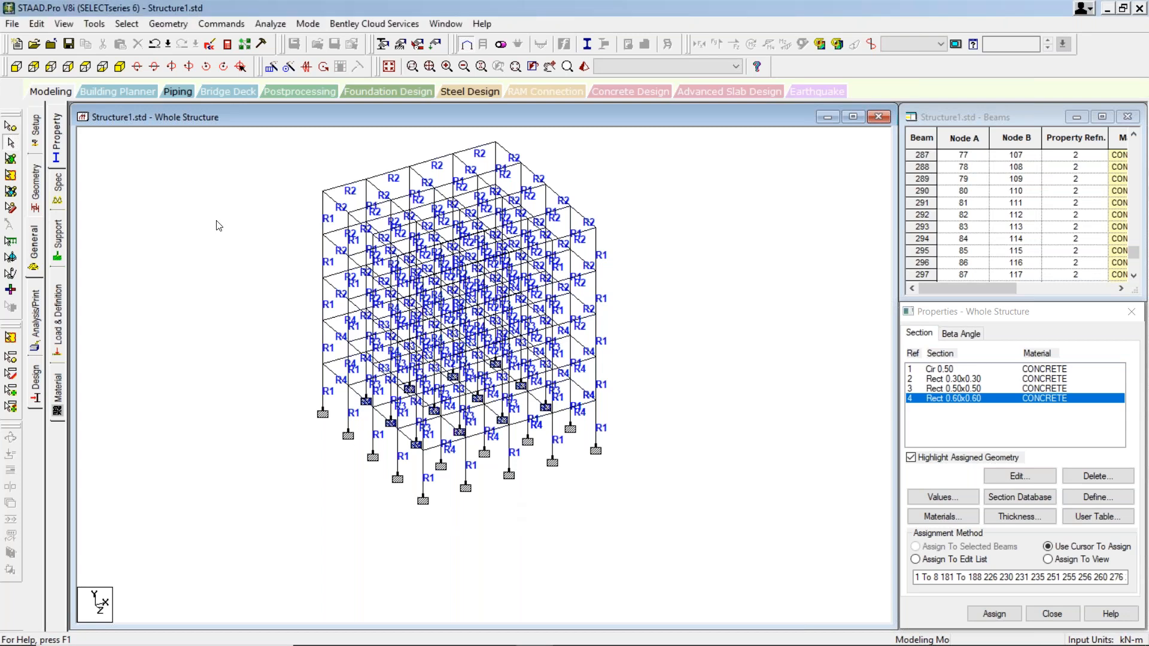
- Review the supports by selecting all base nodes in front view and examining them in isometric view
left_click(57, 242)
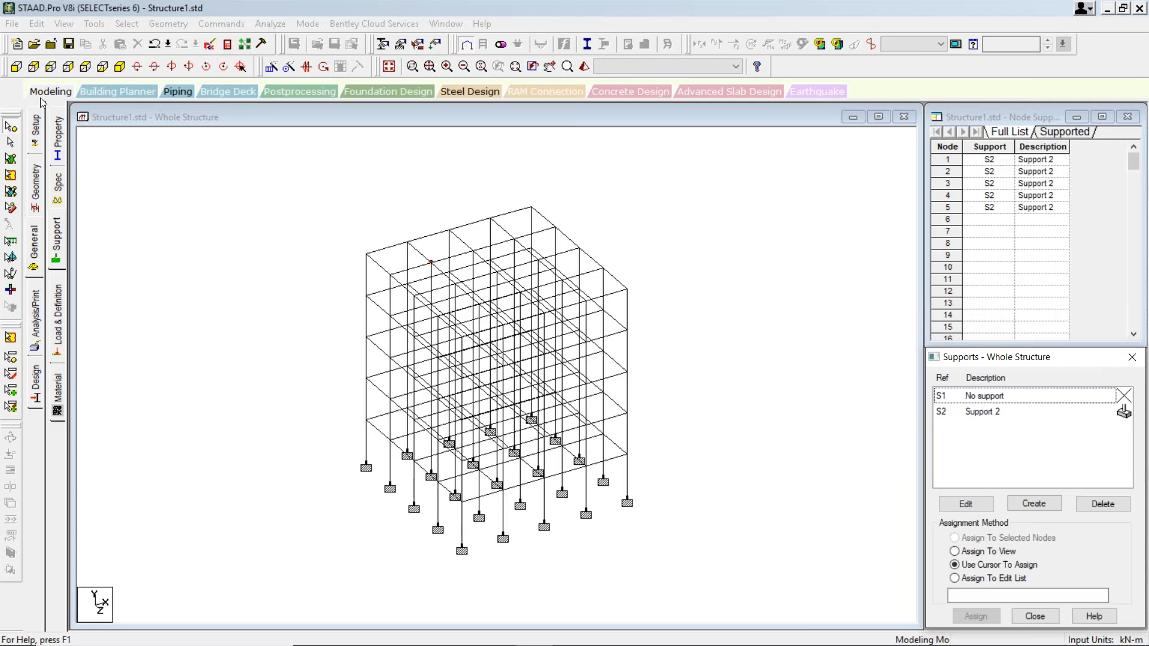
left_click(17, 67)
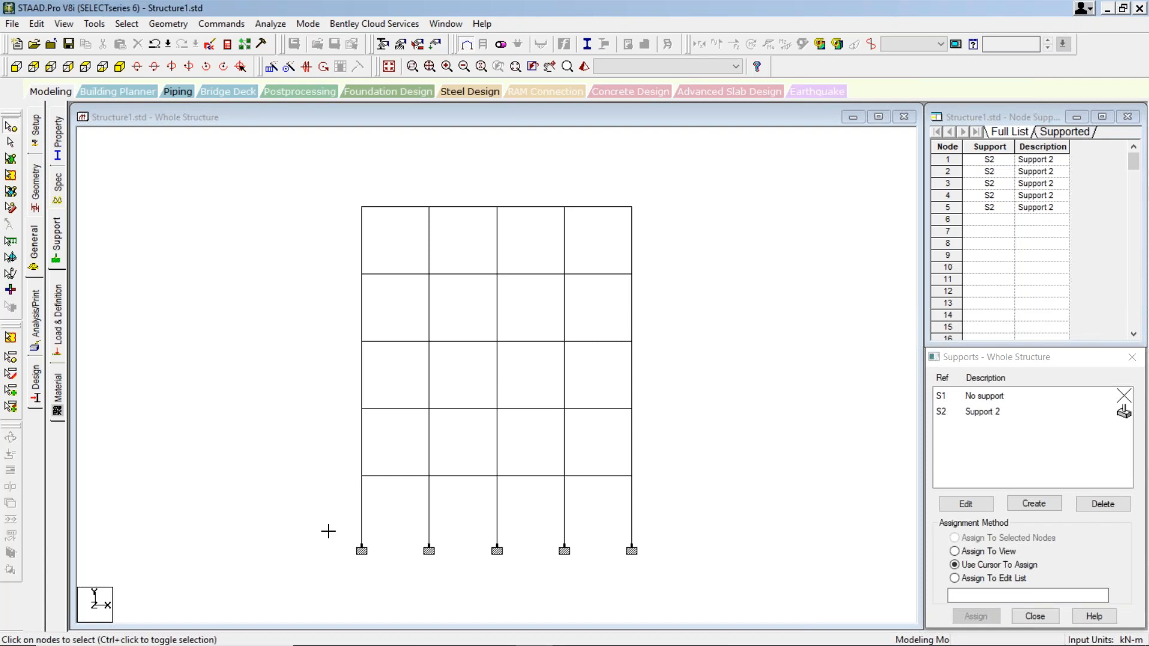
left_click_drag(328, 532, 668, 587)
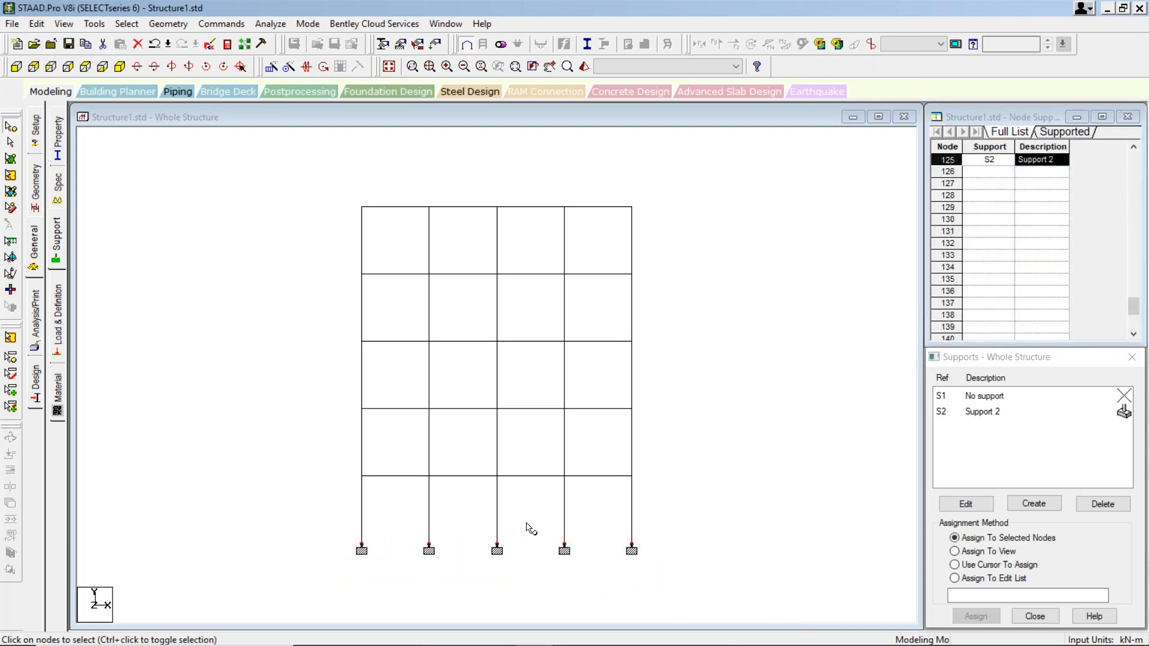
left_click(120, 67)
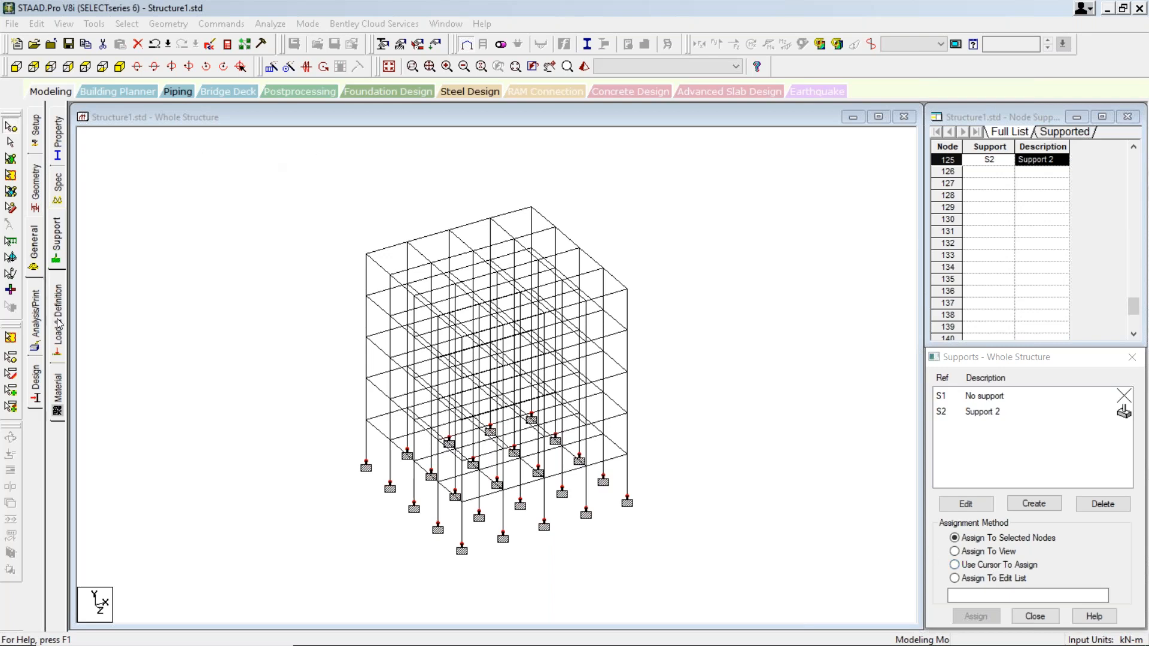
left_click(60, 256)
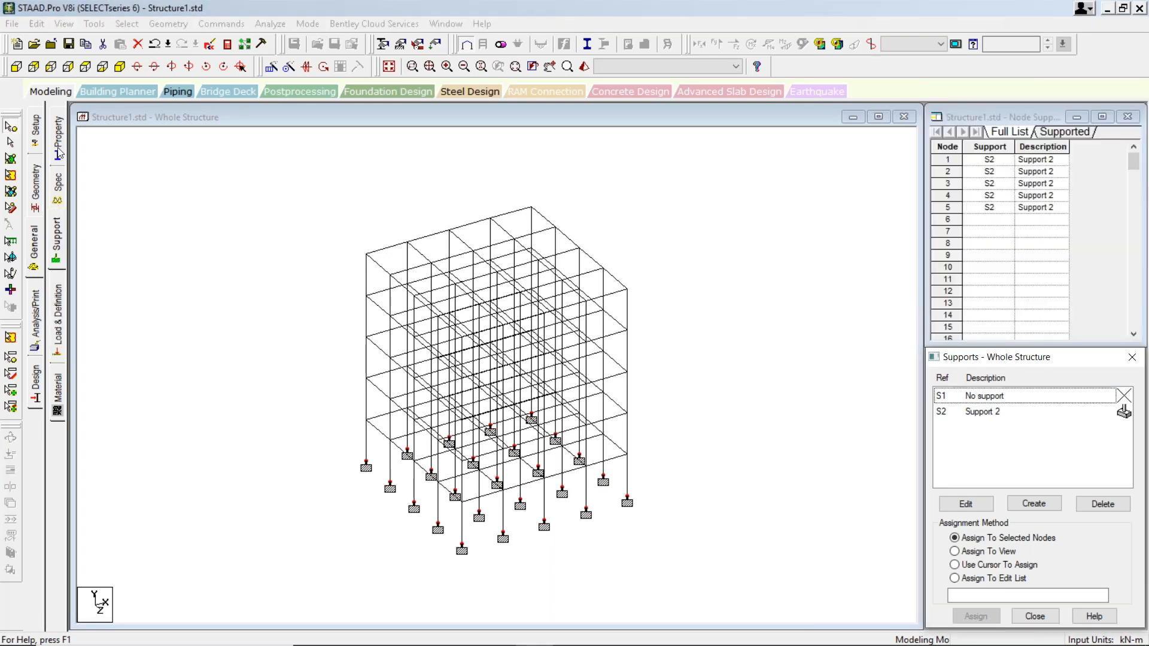
- Return to the section properties, highlight the Rect 0.60x0.60 beams, examine them in plan view and clear the selection
left_click(59, 152)
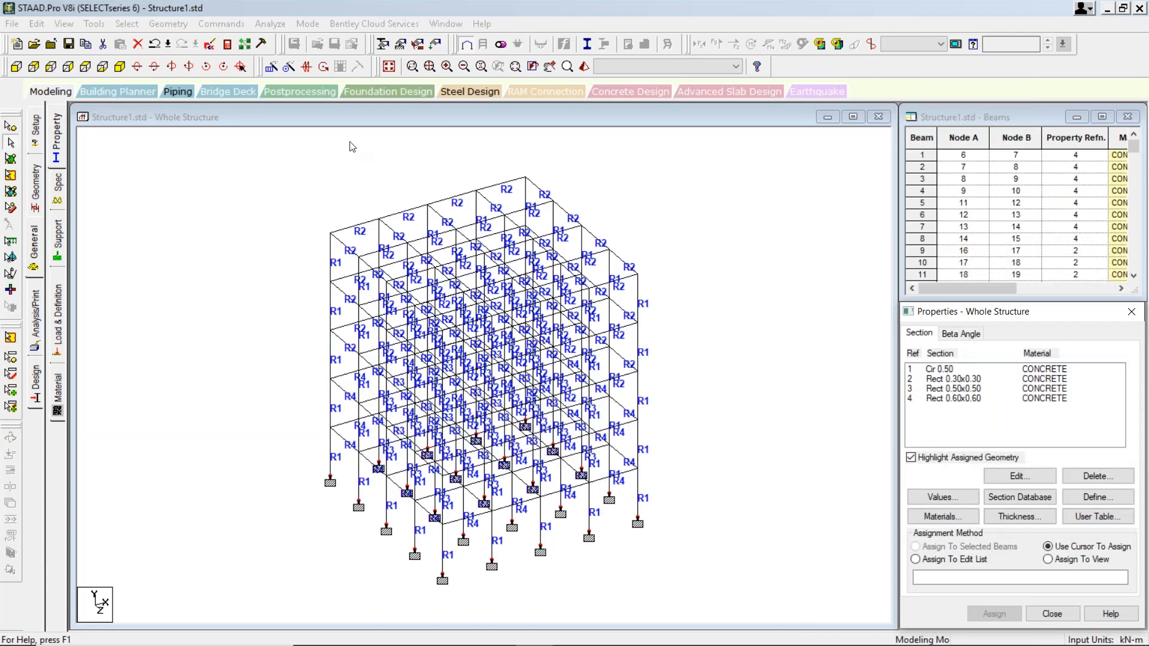
left_click(955, 398)
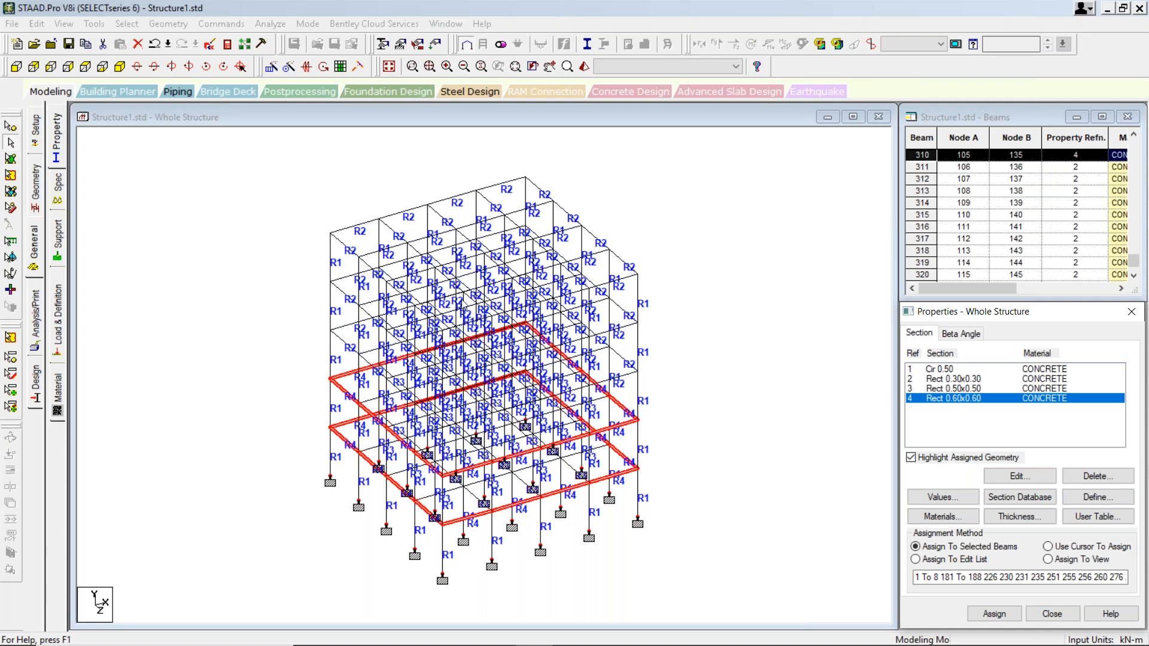
scroll(486, 305, "down", 2)
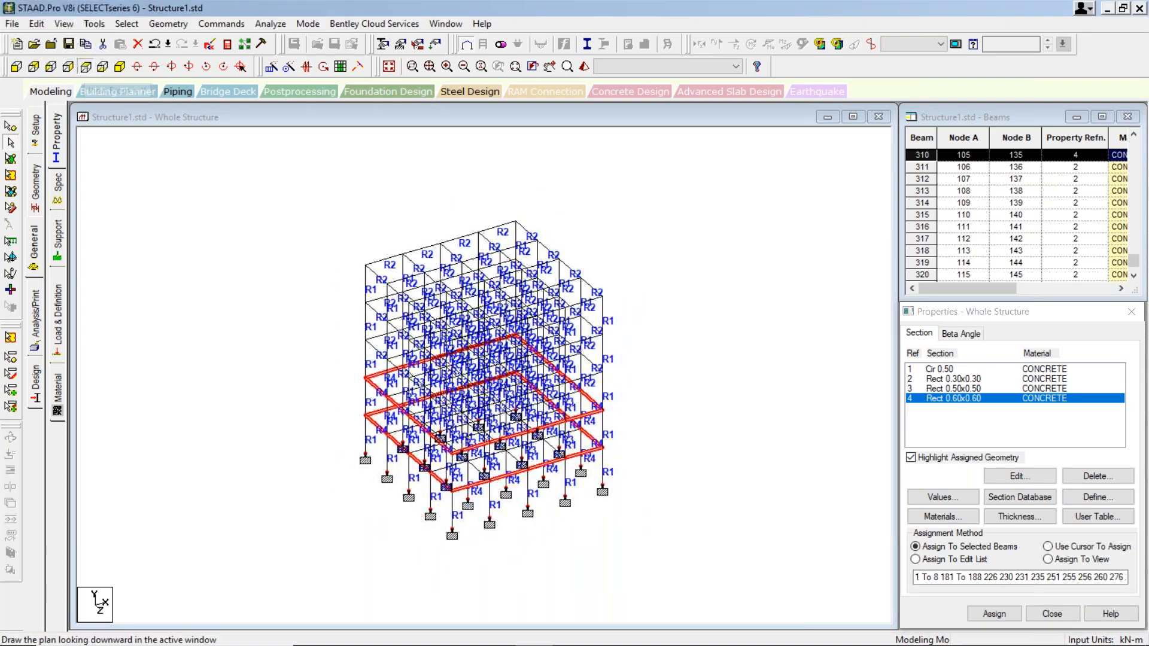
left_click(86, 68)
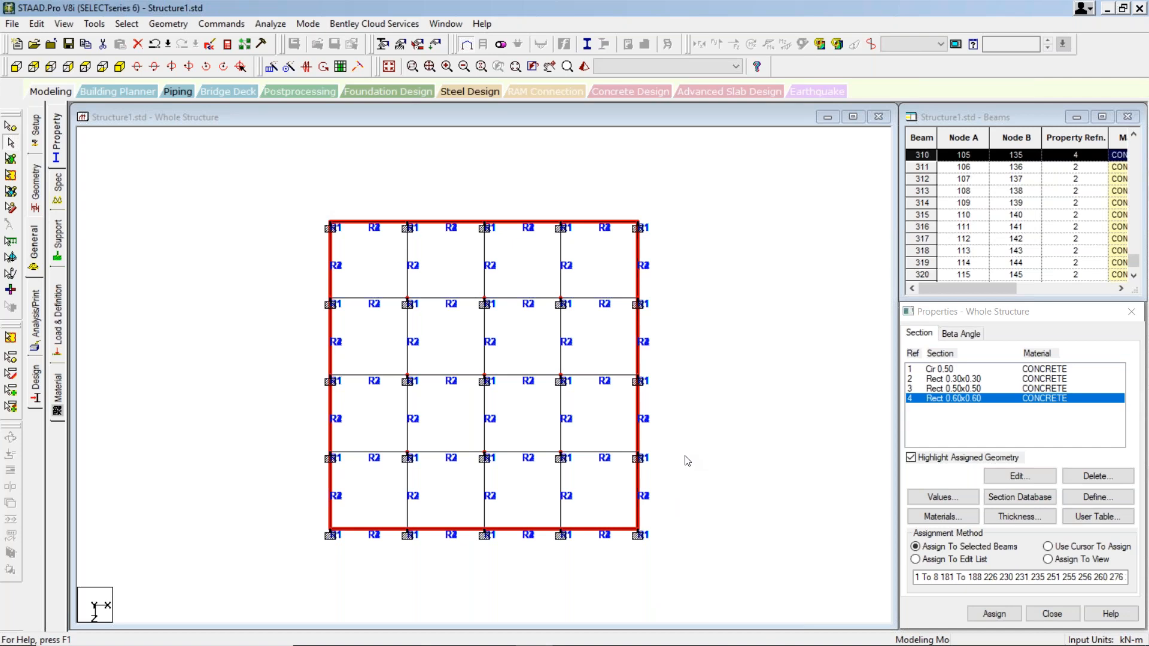
left_click(770, 448)
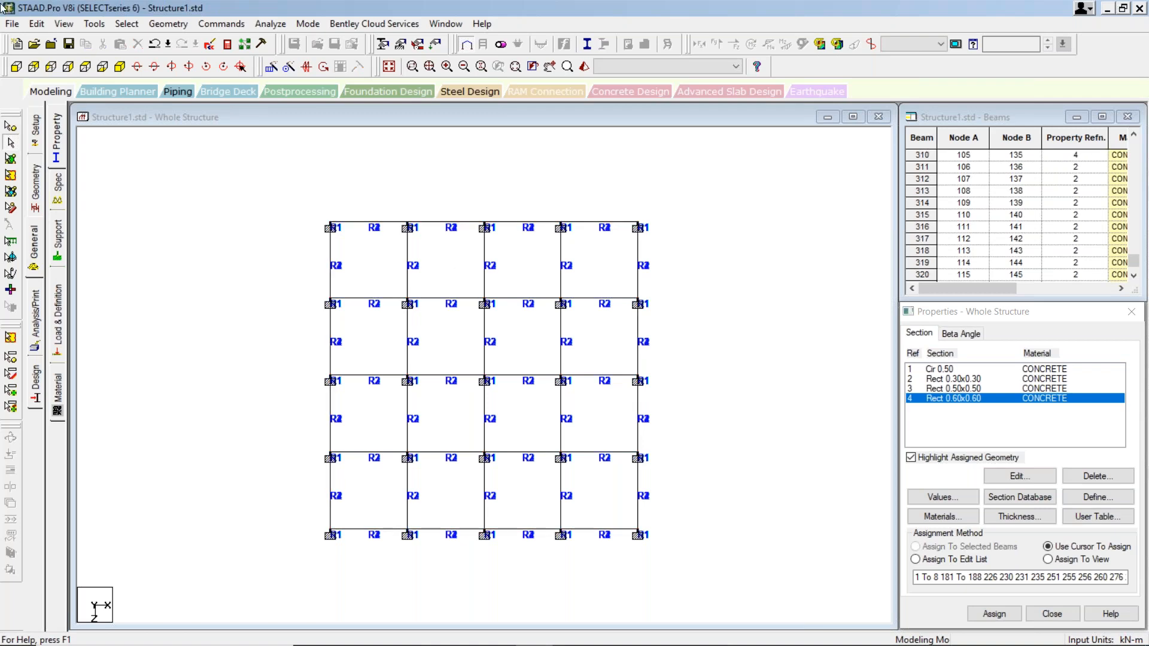
- Select the top floor's beams in front view, isolate them and show them in plan view
left_click(16, 66)
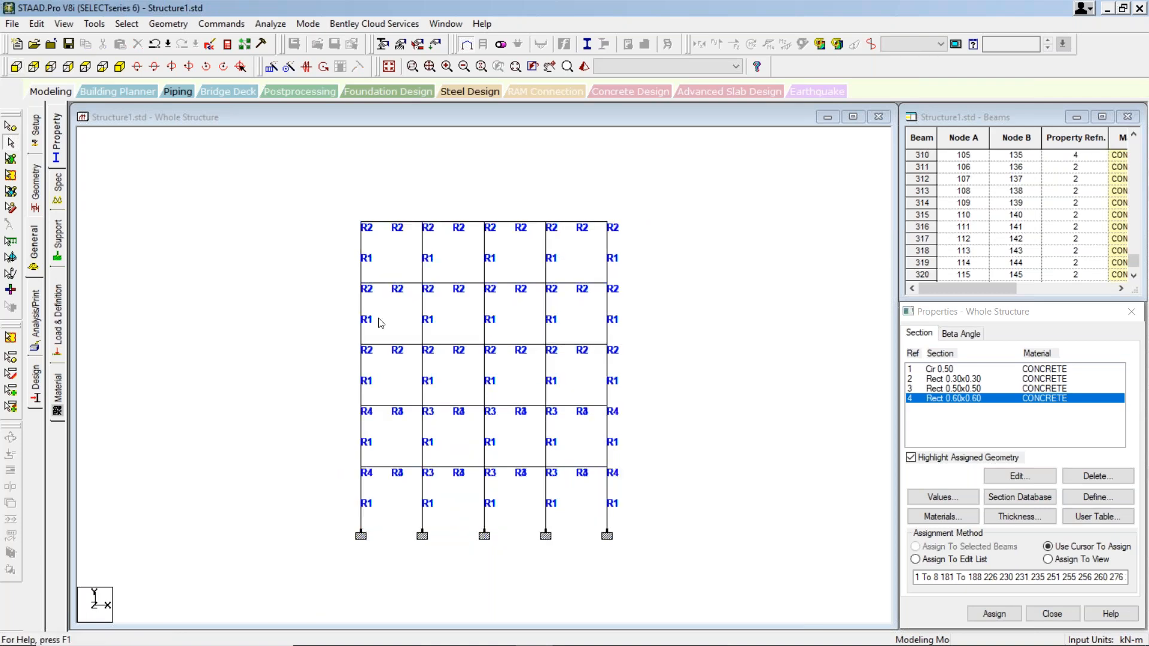
scroll(502, 474, "down", 1)
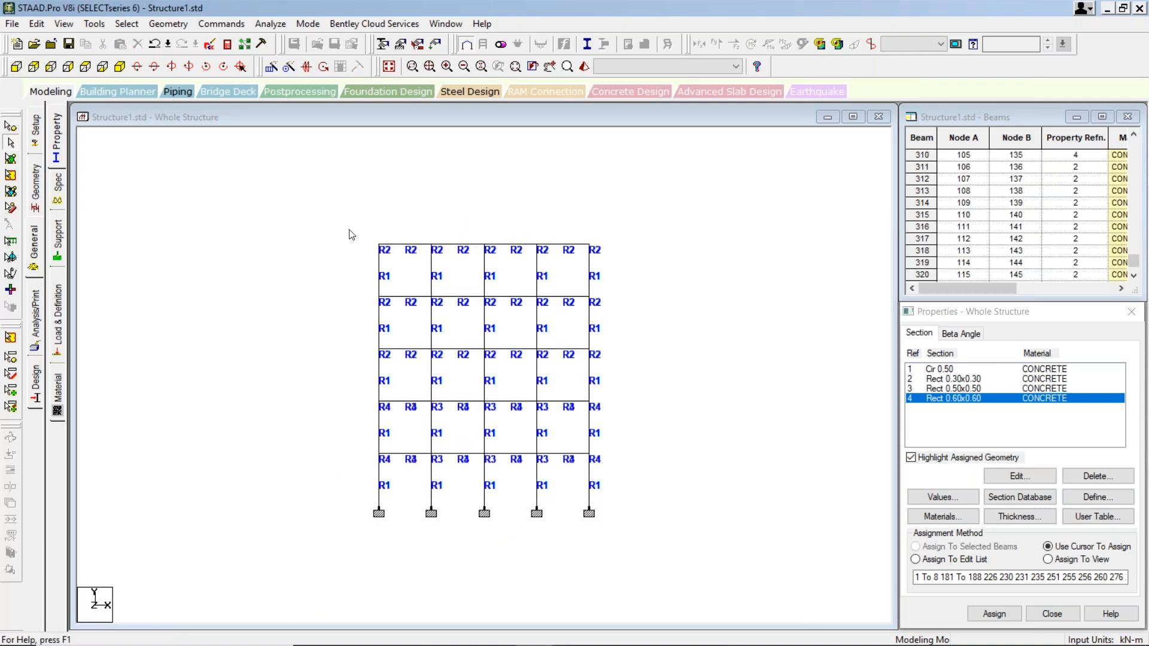
left_click_drag(352, 234, 604, 257)
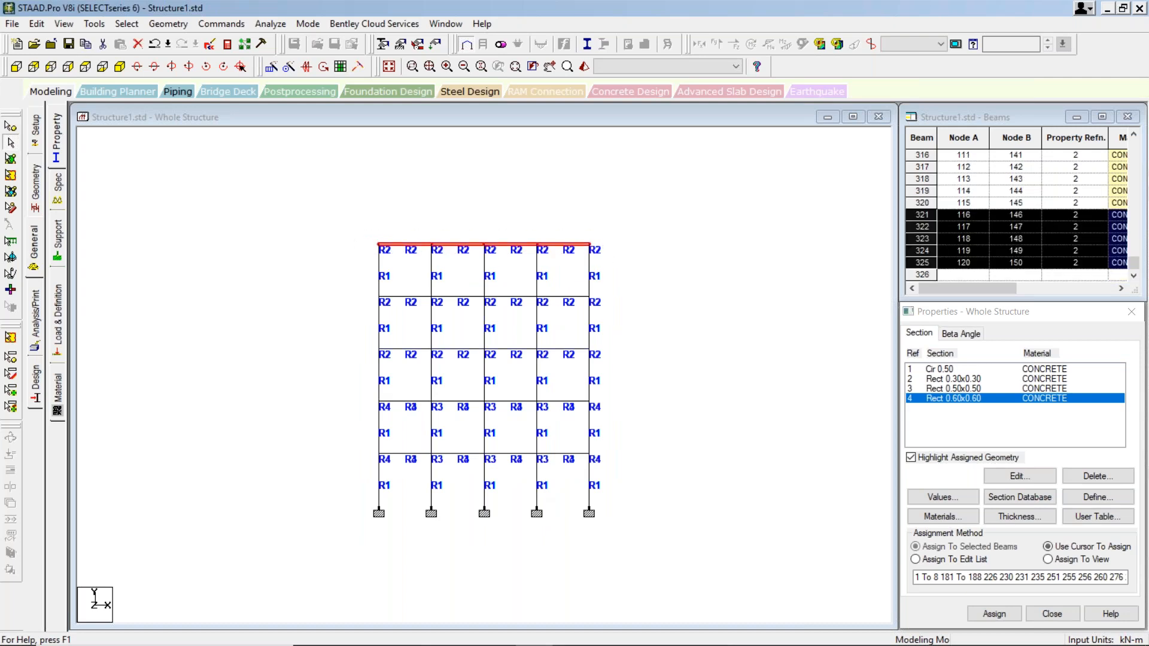
left_click(65, 23)
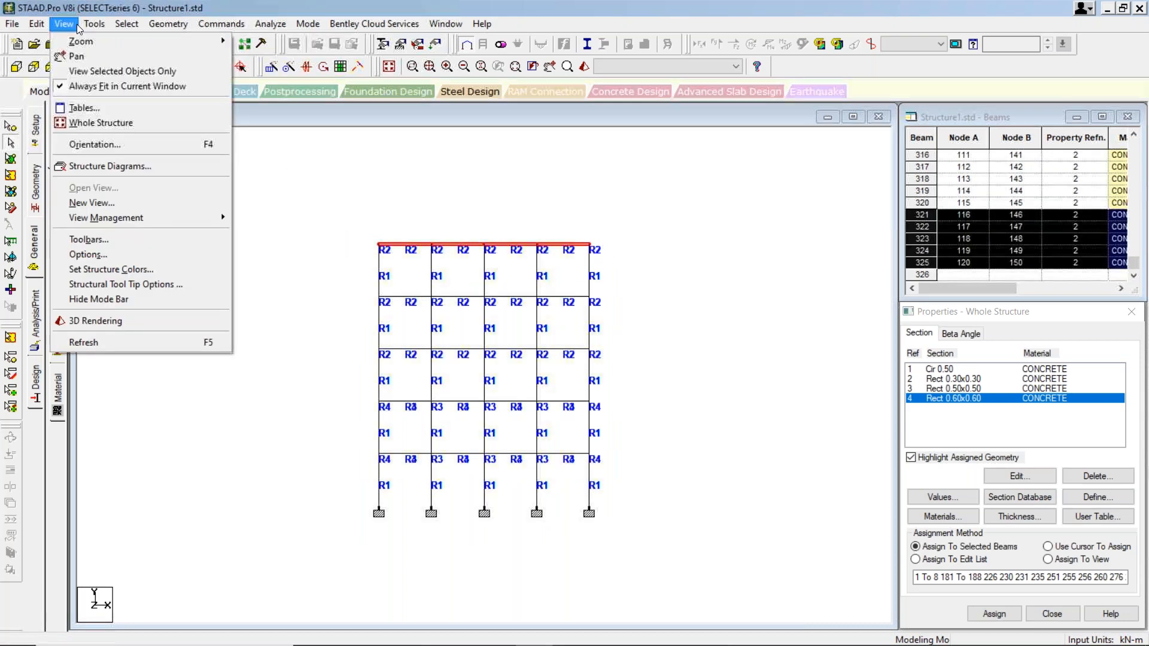
left_click(120, 71)
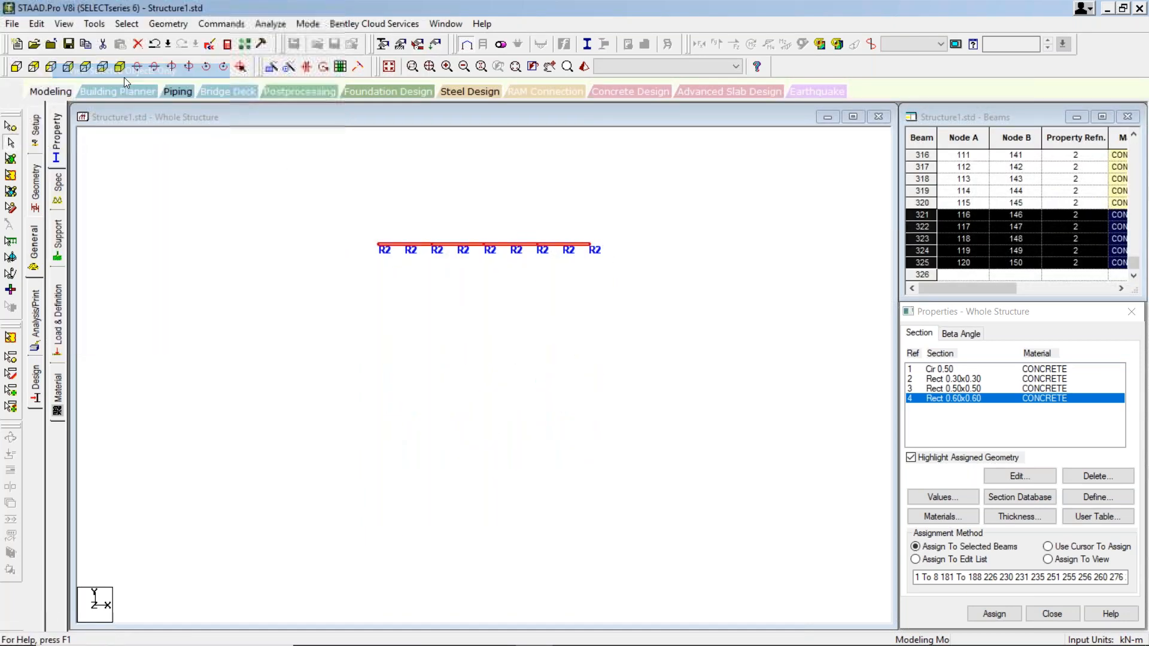
left_click(85, 66)
- Window-select the perimeter beams on all four sides of the isolated top floor, then clear the selection
left_click(761, 313)
left_click_drag(327, 218, 643, 262)
left_click_drag(595, 226, 631, 539)
left_click_drag(336, 486, 628, 518)
left_click_drag(322, 214, 376, 514)
left_click_drag(344, 216, 649, 246)
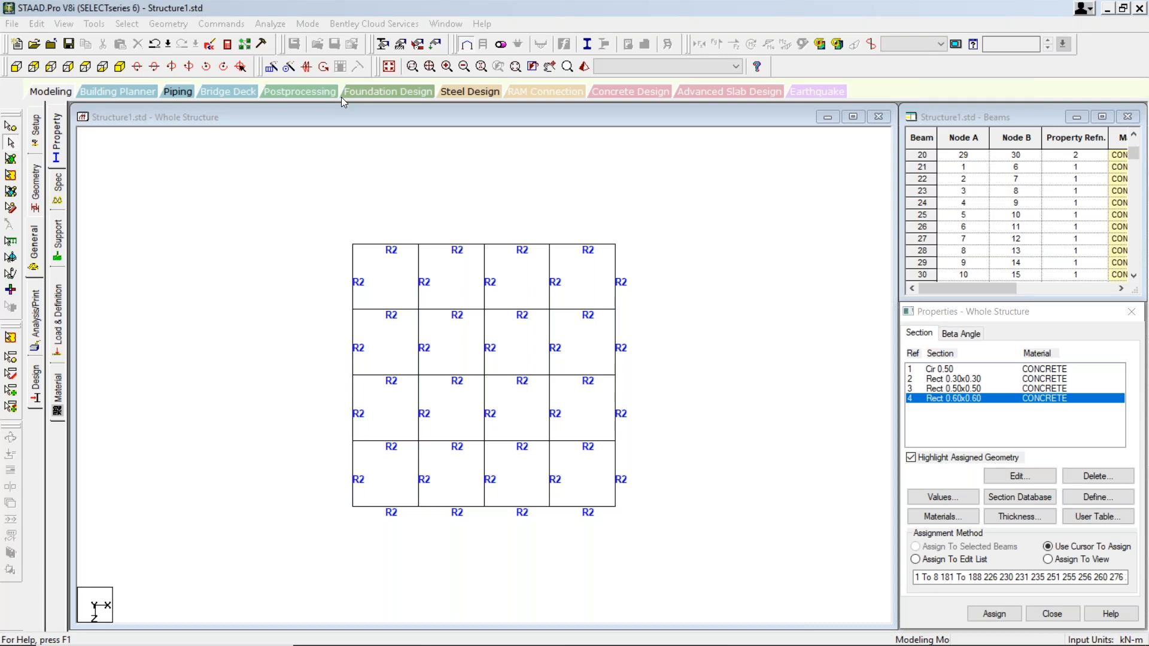
left_click(413, 195)
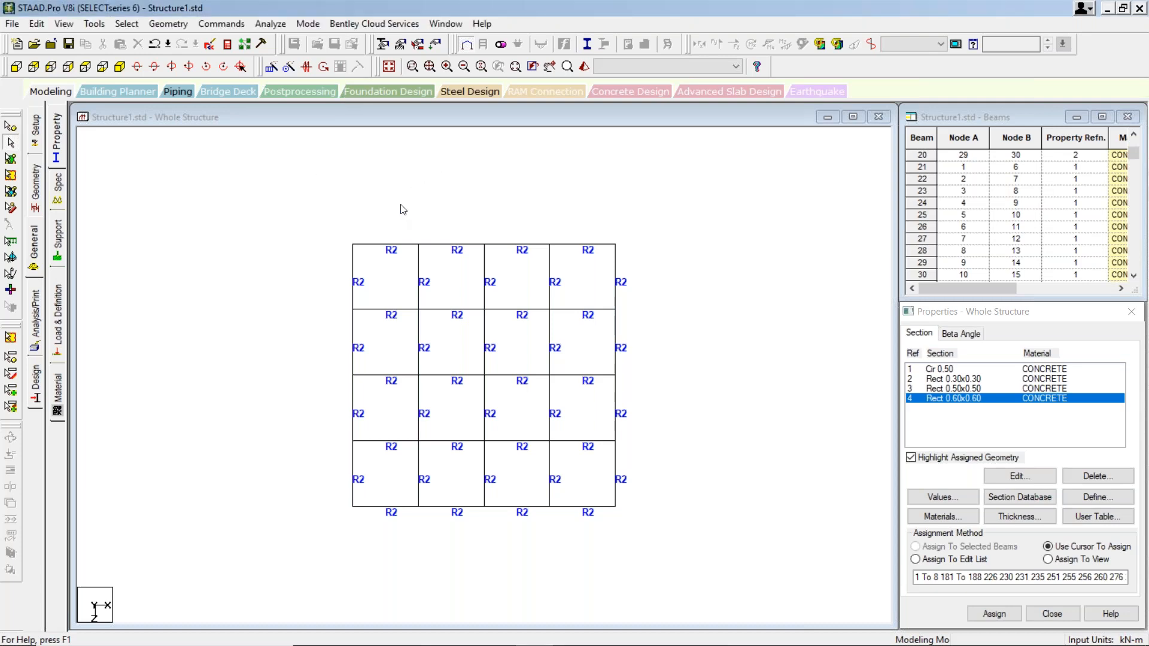
left_click(369, 198)
- Restore the whole structure, select the beams of the three lowest floors in front view, isolate them in isometric view and clear the selection
left_click(16, 66)
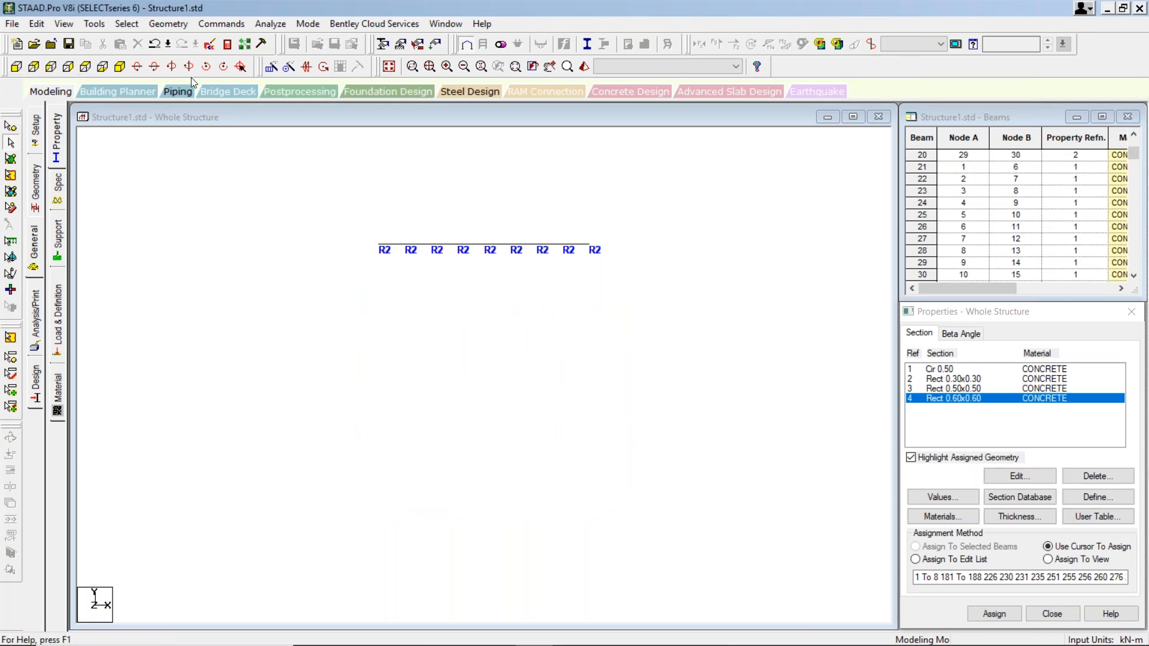
left_click(388, 67)
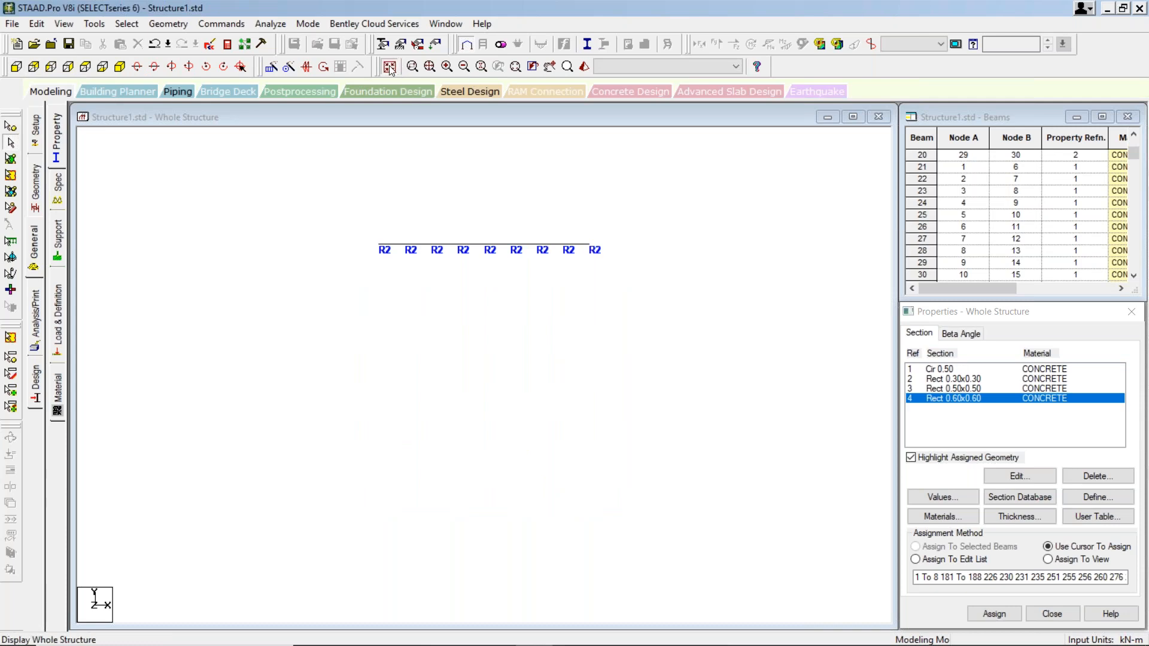
left_click(17, 67)
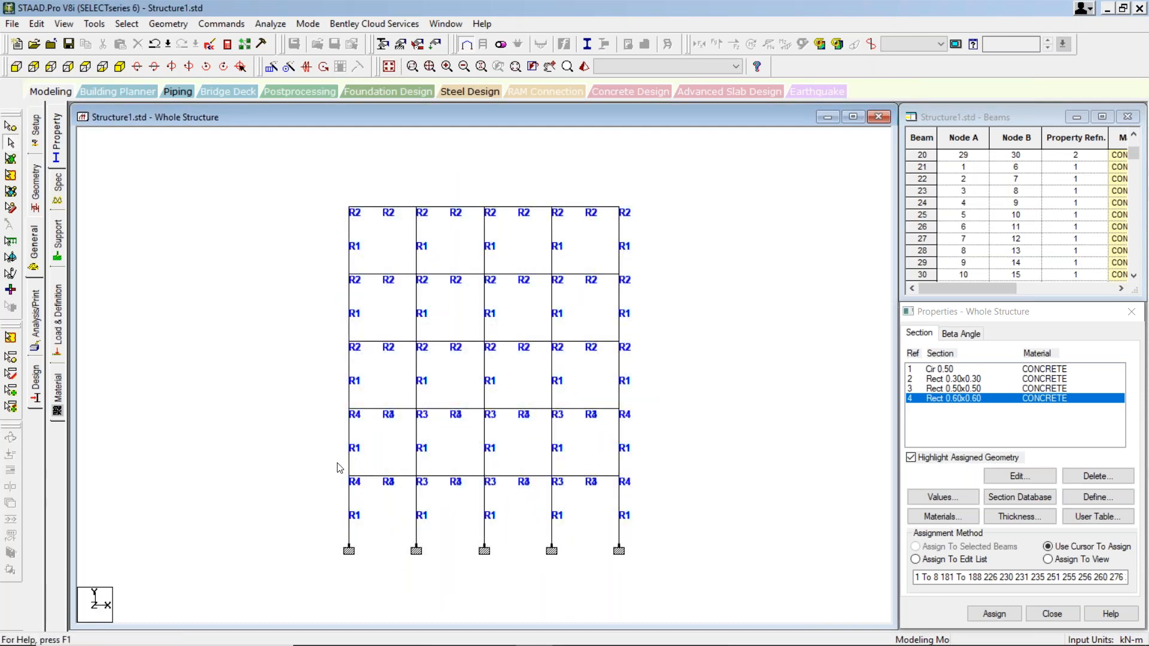
left_click_drag(337, 466, 670, 486)
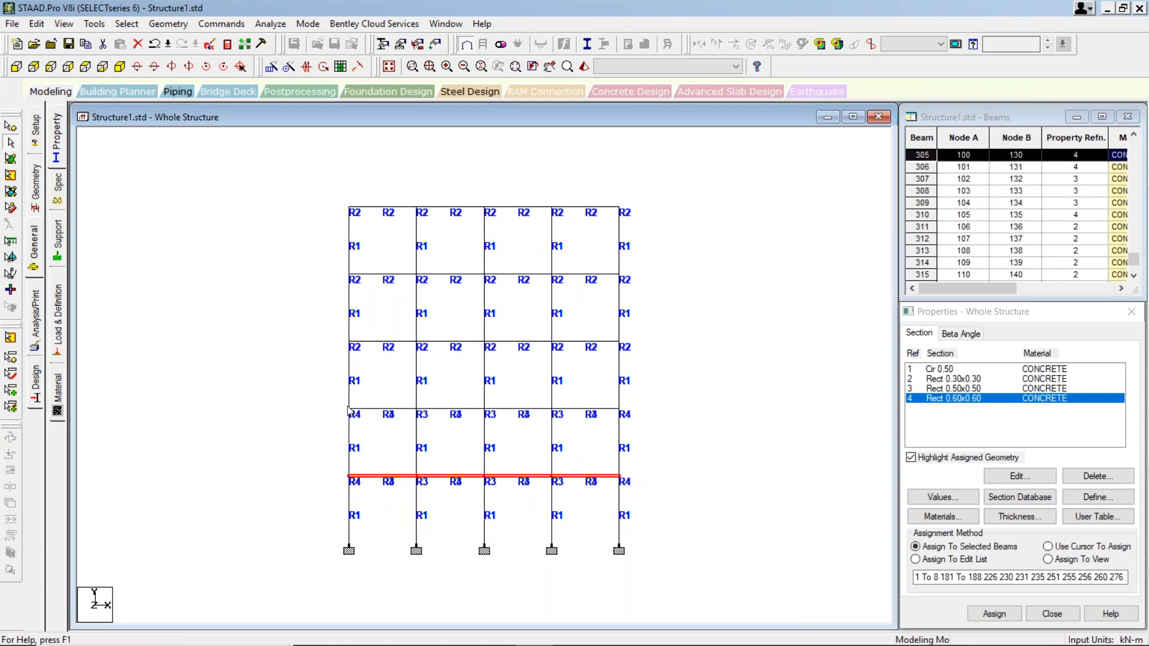
left_click_drag(333, 401, 648, 416, "ctrl")
left_click_drag(315, 330, 673, 353, "ctrl")
left_click(64, 24)
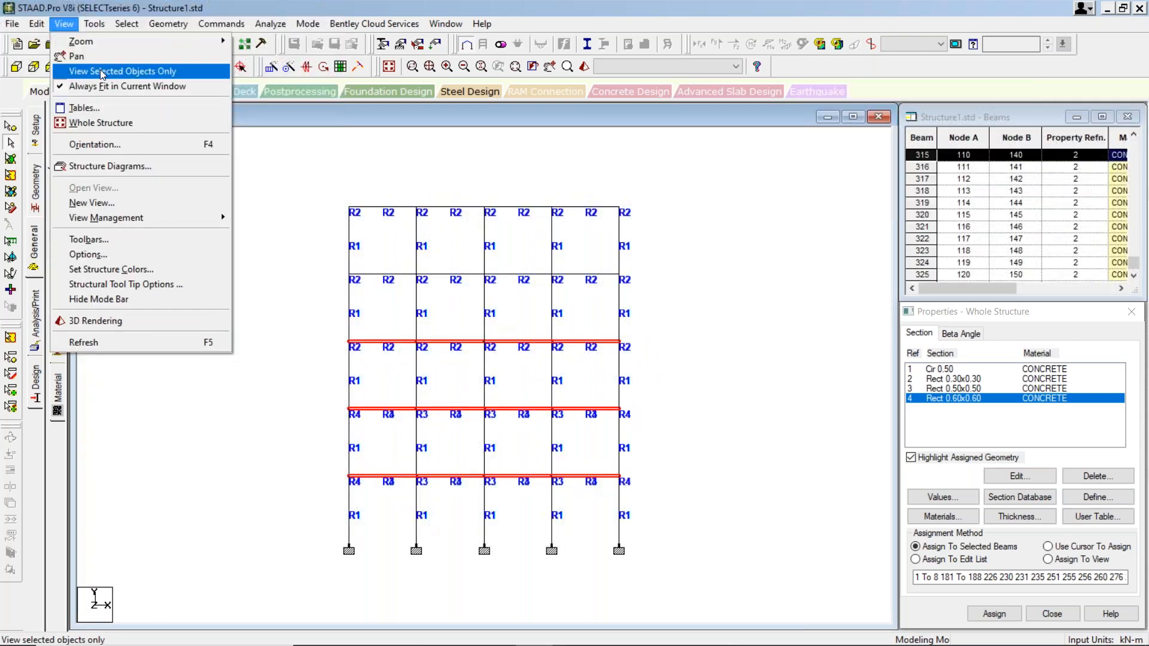
left_click(166, 72)
left_click(119, 67)
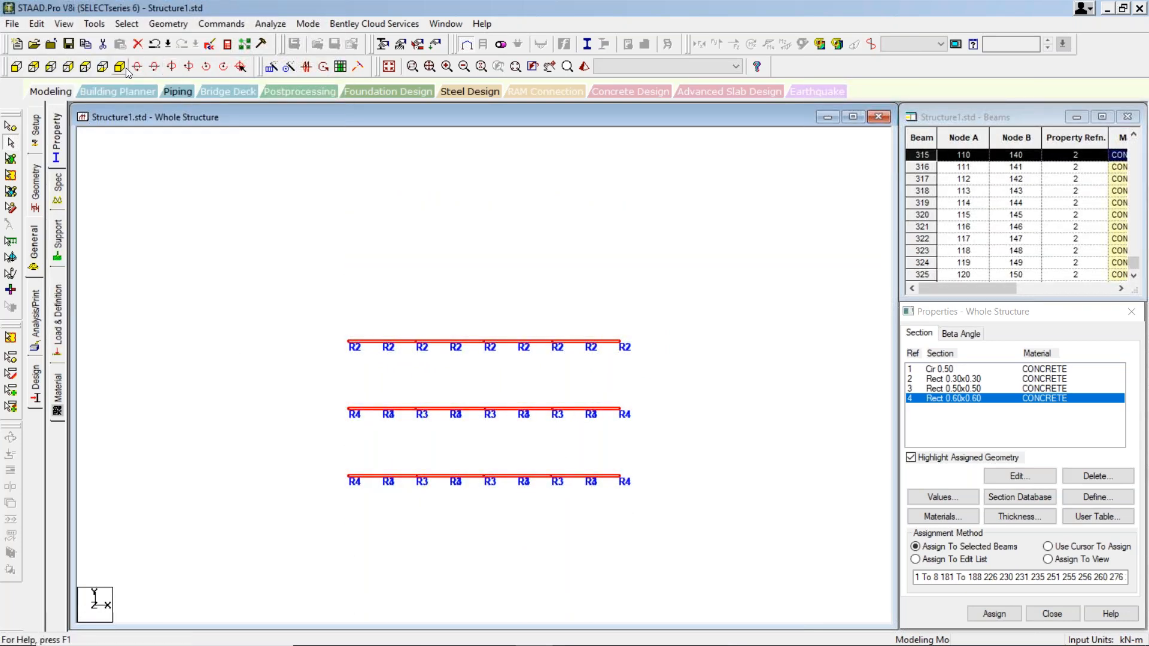
left_click(526, 501)
left_click_drag(526, 500, 652, 538)
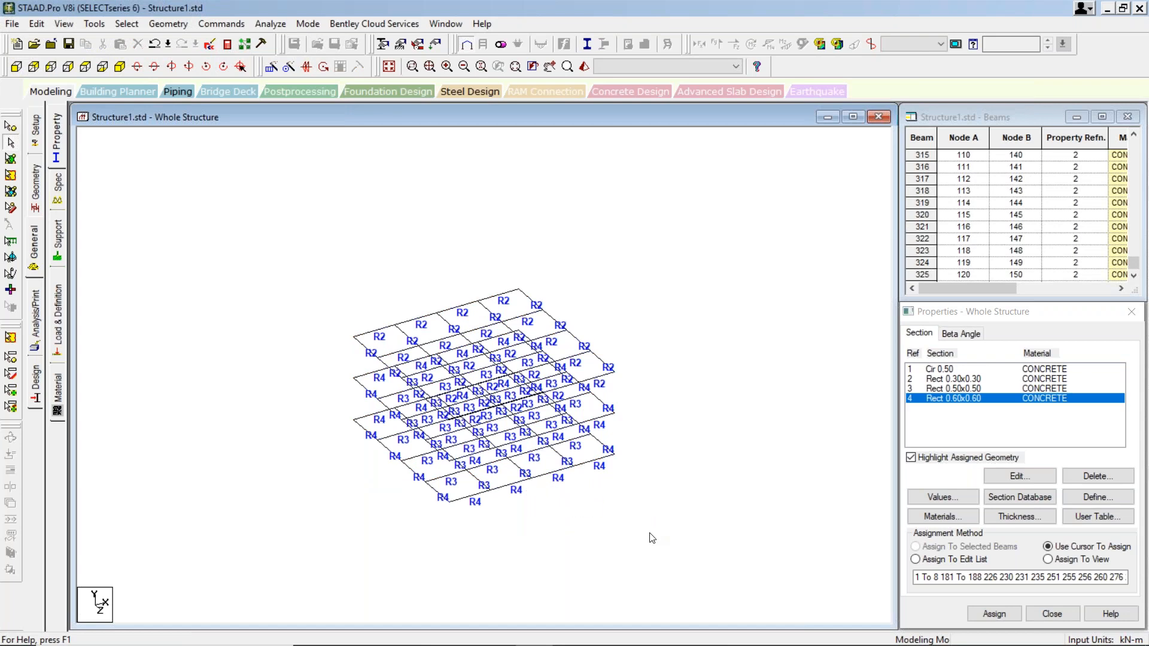
- Examine the section labels on the three isolated floors from different tilt angles
key("Down")
key("Down")
key("Down")
key("Down")
key("Down")
key("Up")
key("Up")
key("Up")
key("Up")
key("Up")
key("Up")
key("Up")
key("Up")
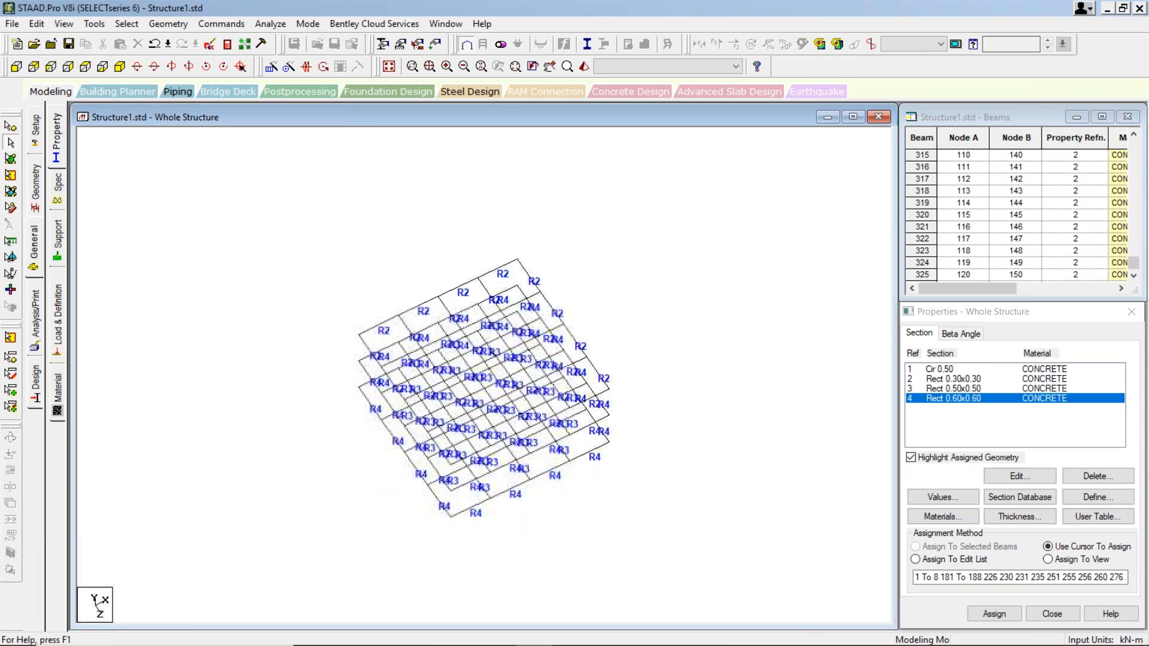
- Examine the three isolated floors' section labels from steep and edge-on angles, then restore the whole structure in isometric view
key("Down")
key("Down")
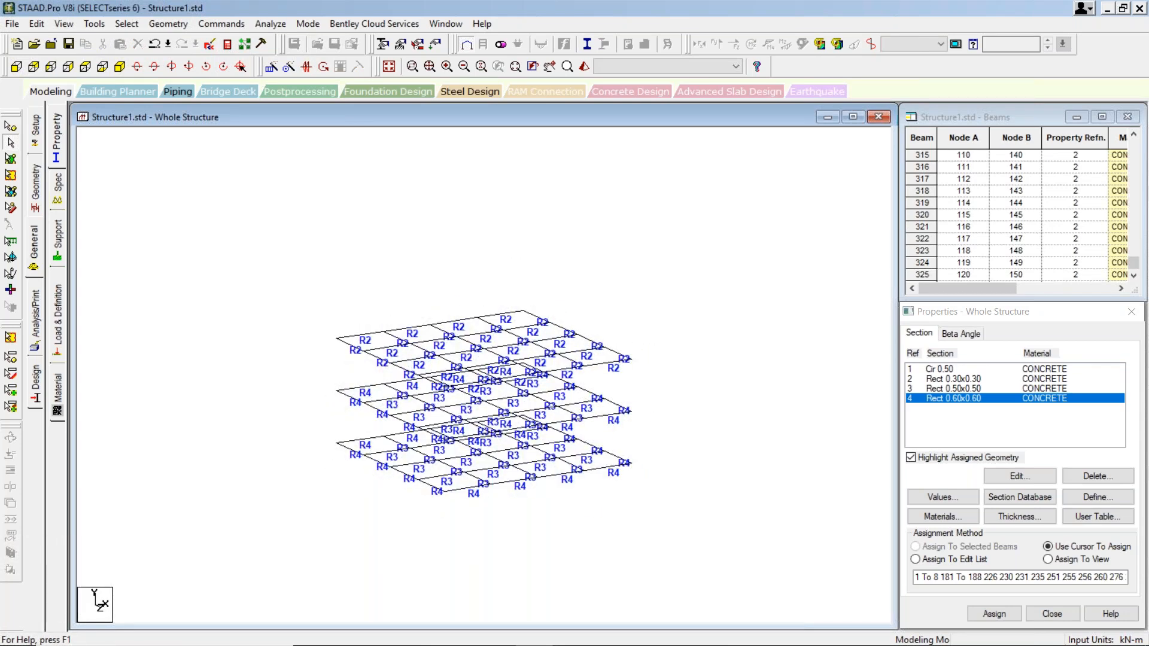
key("Up")
key("Up")
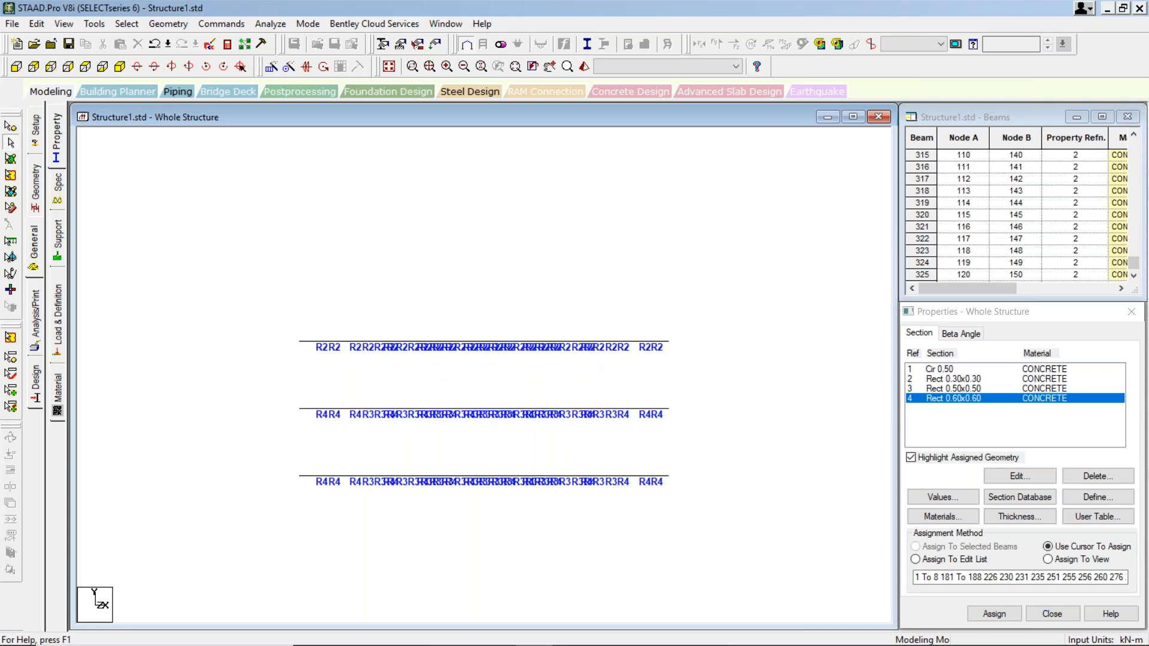
key("Down")
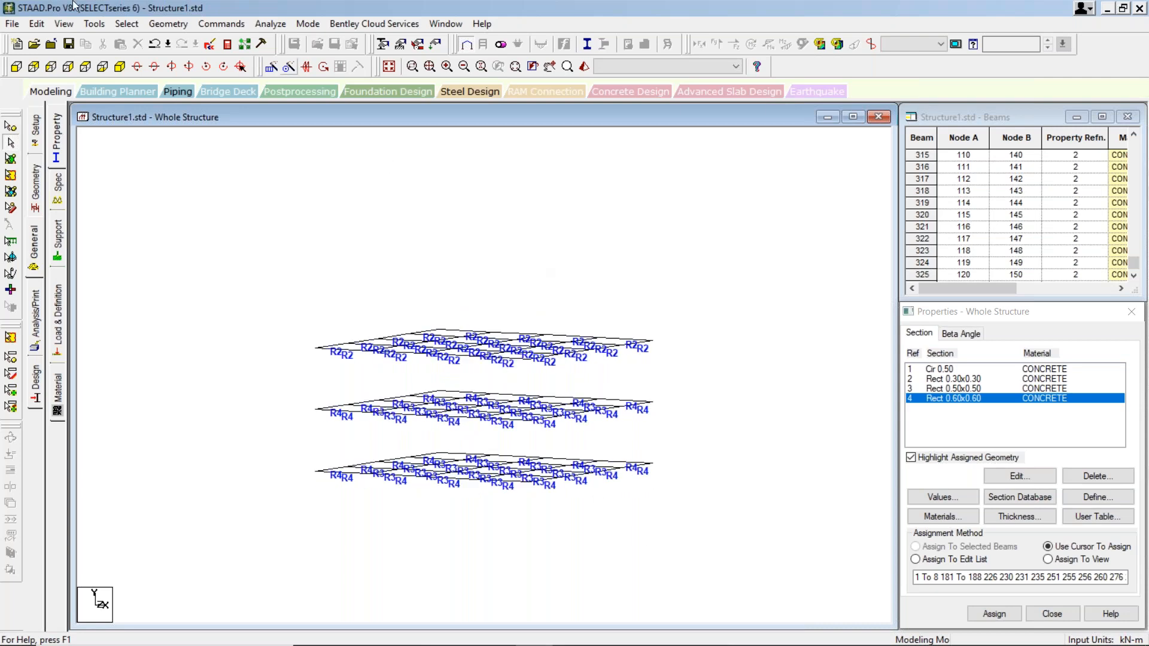
left_click(120, 66)
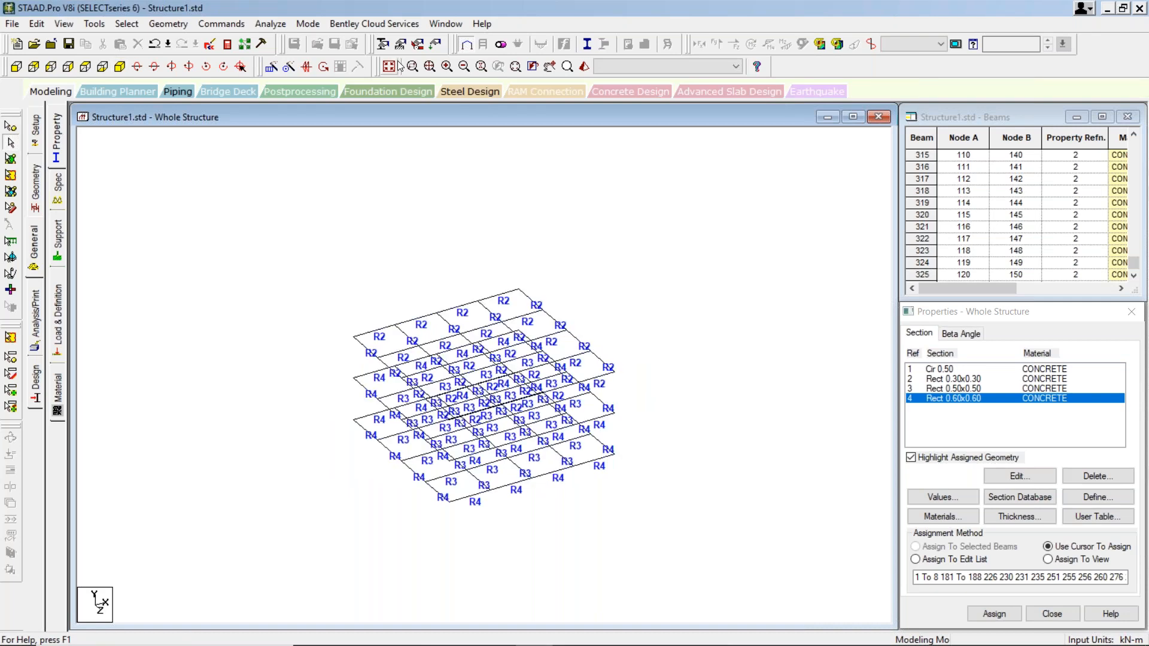
left_click(387, 68)
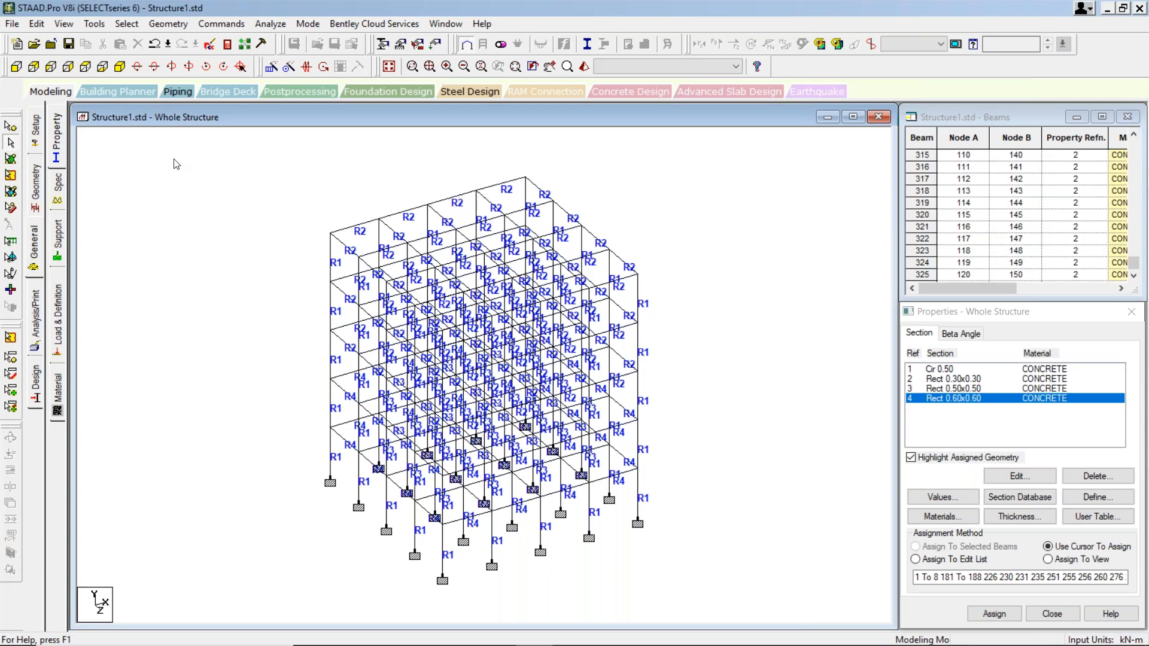
- Decline the automatic save of the structure file and keep the whole frame in isometric view
left_click(217, 92)
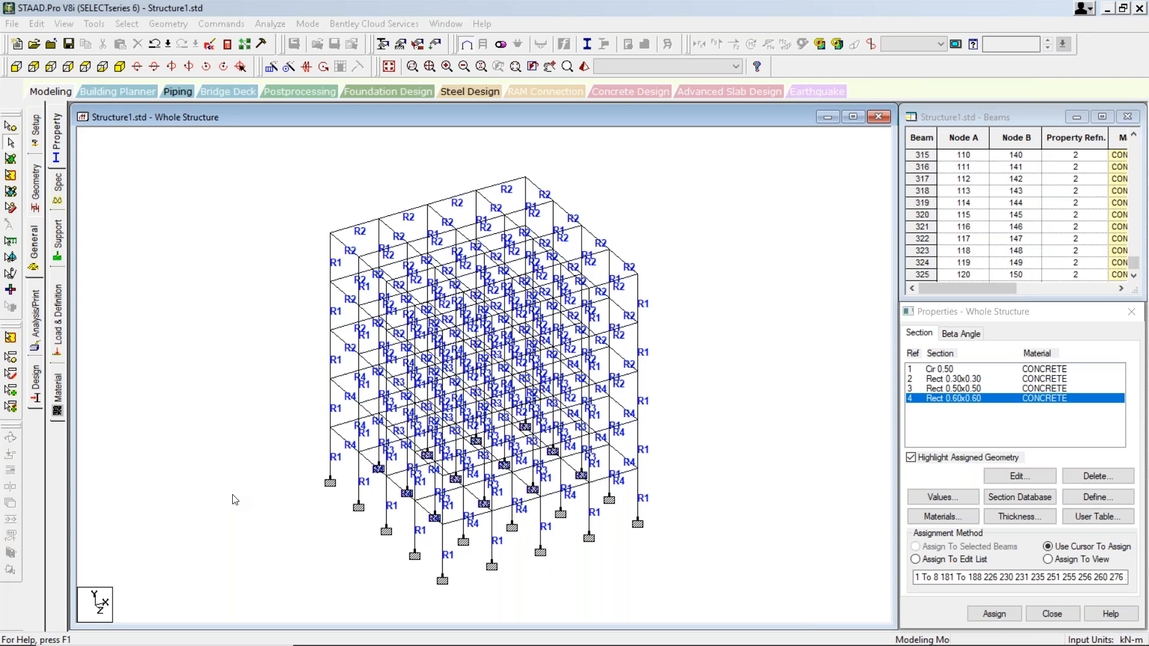
mouse_move(814, 644)
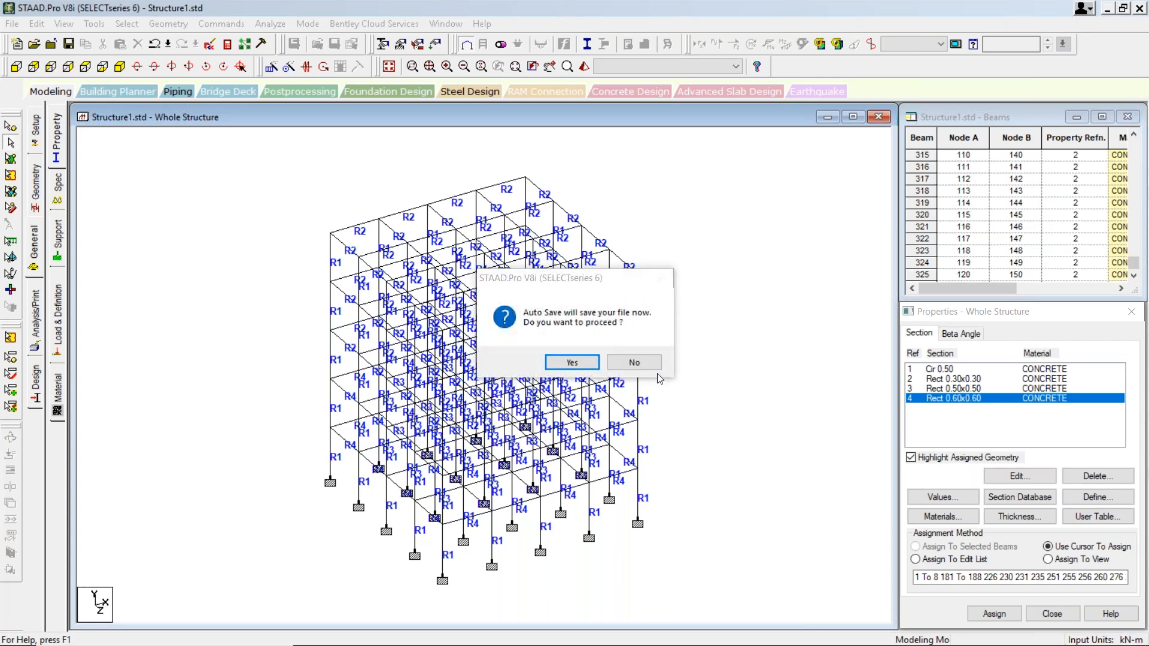
left_click(640, 362)
middle_click_drag(436, 376, 529, 341)
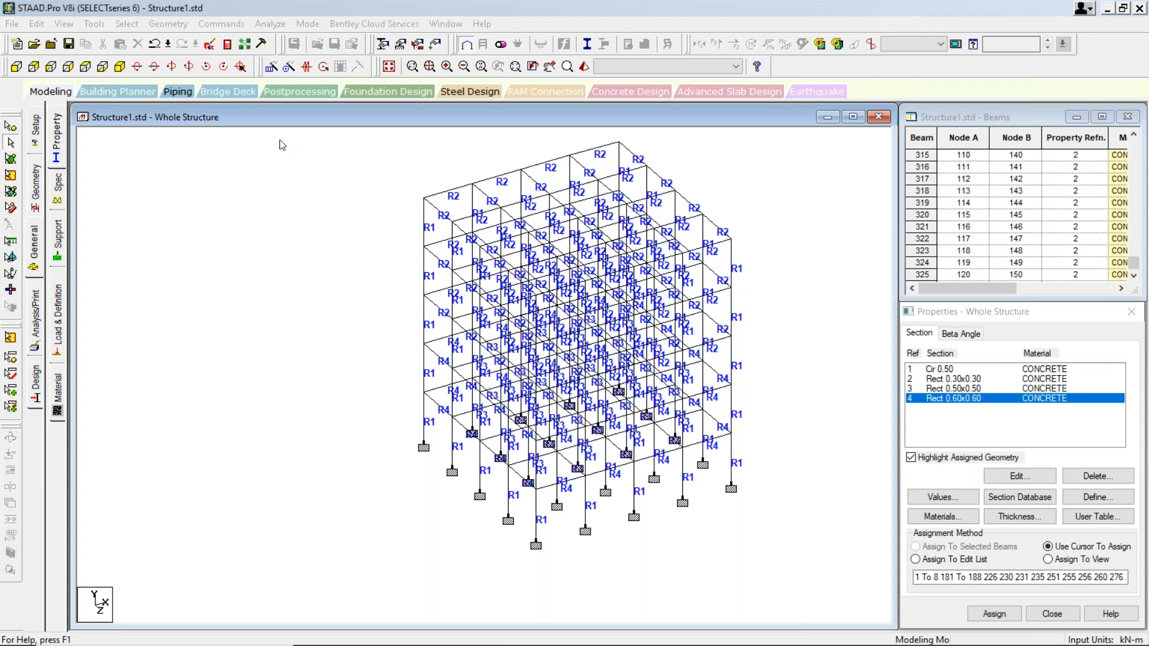
- Select the rear-edge frame in plan view, isolate it and show it in front view
left_click(85, 67)
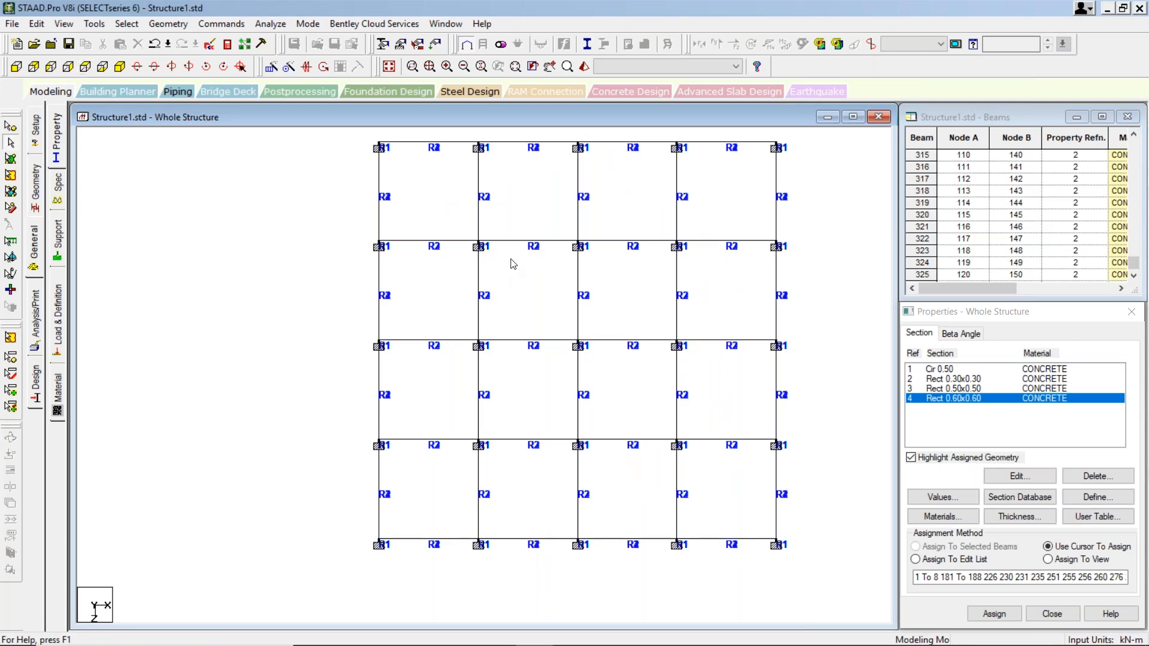
scroll(522, 238, "down", 1)
scroll(391, 156, "down", 1)
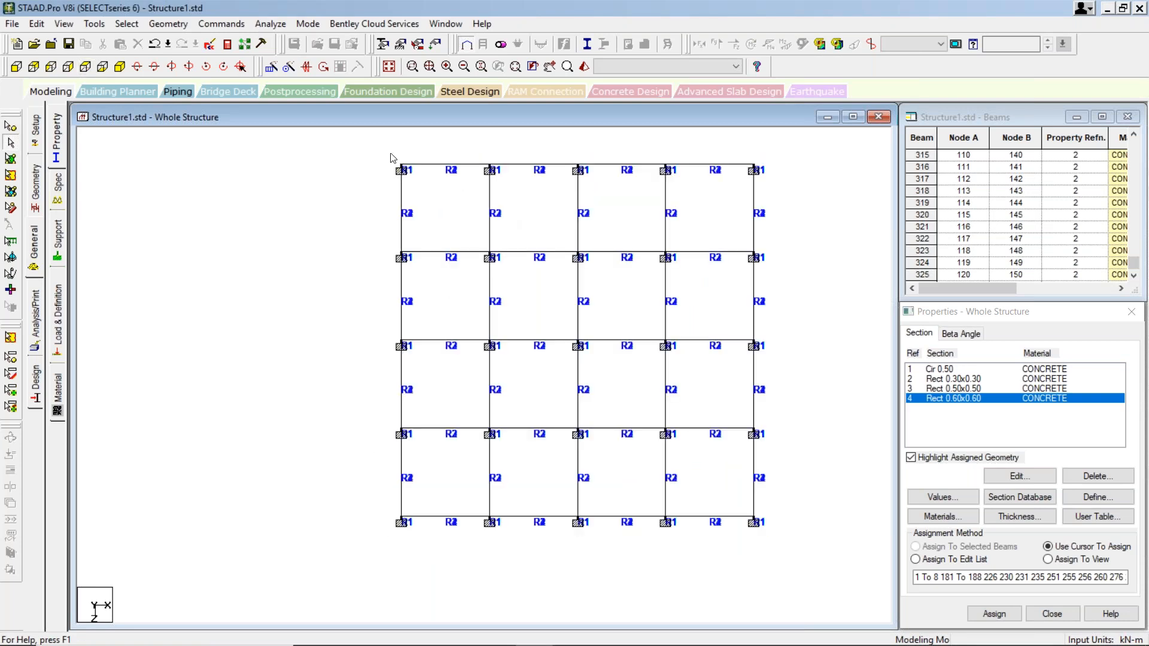
left_click_drag(376, 148, 823, 195)
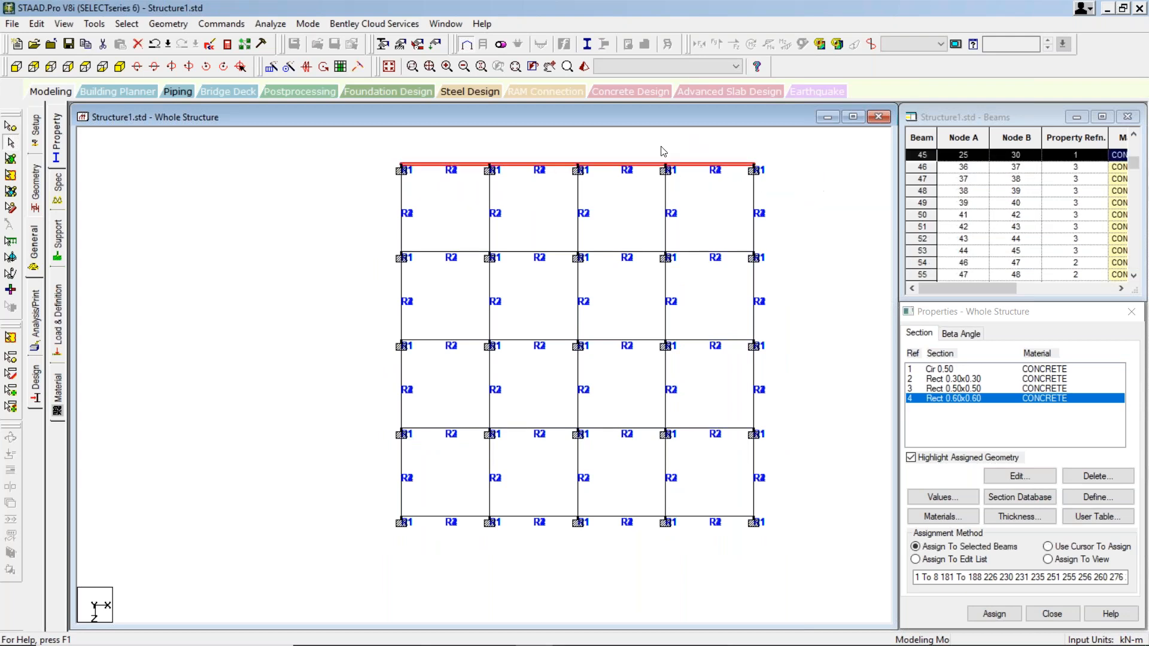
left_click(64, 26)
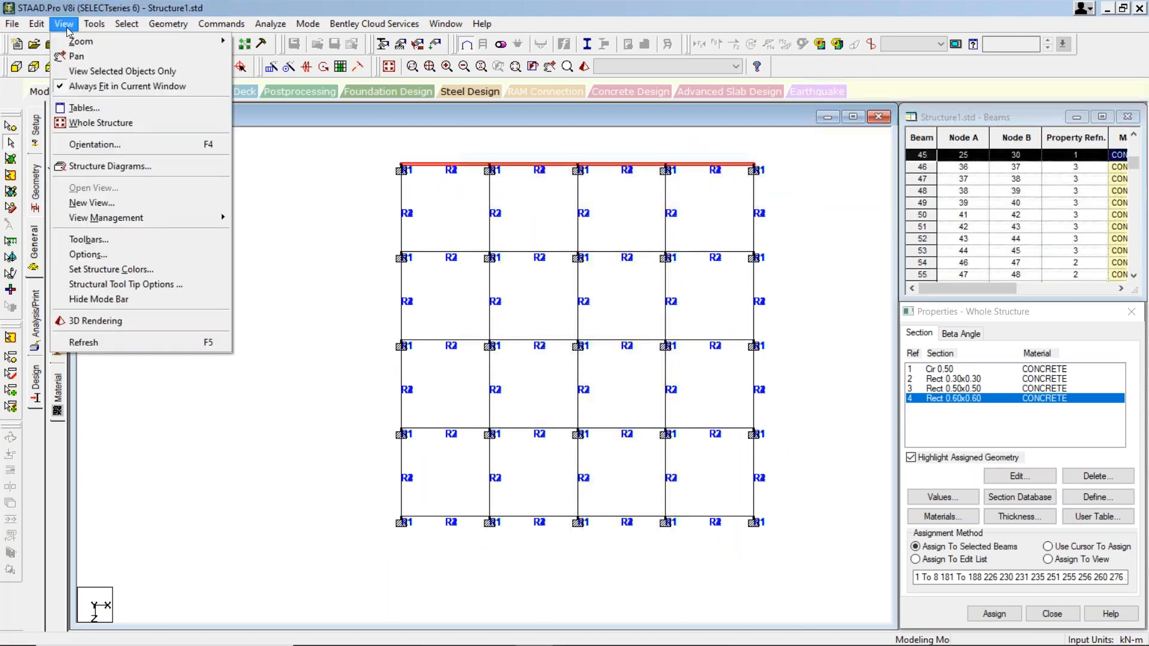
left_click(143, 70)
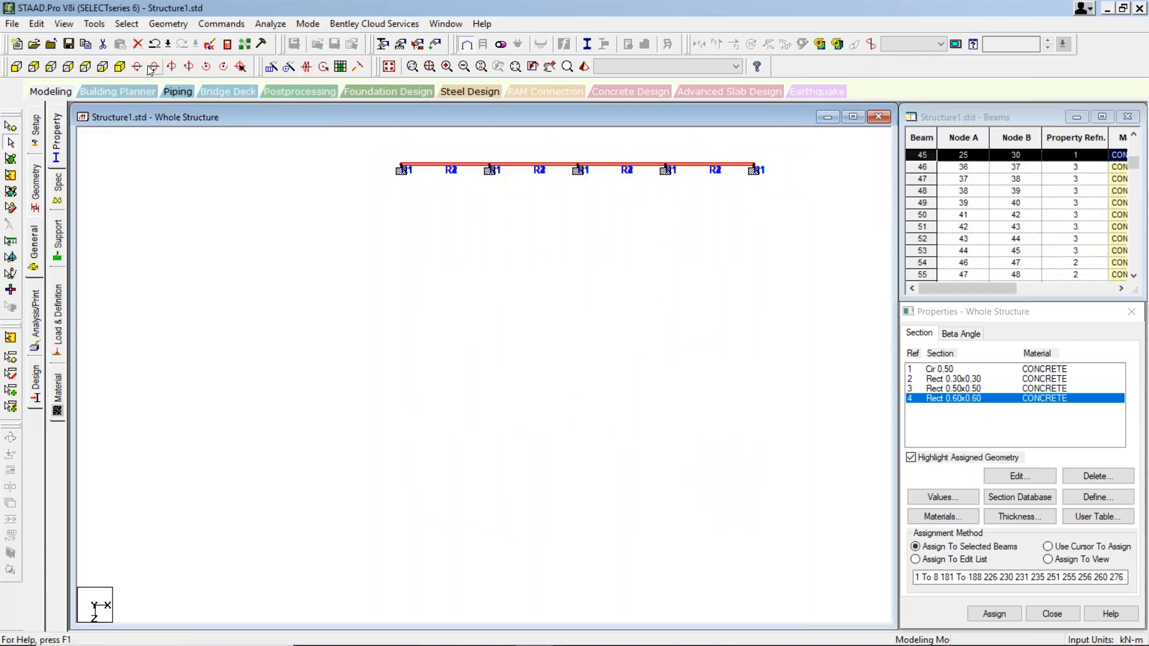
left_click(16, 67)
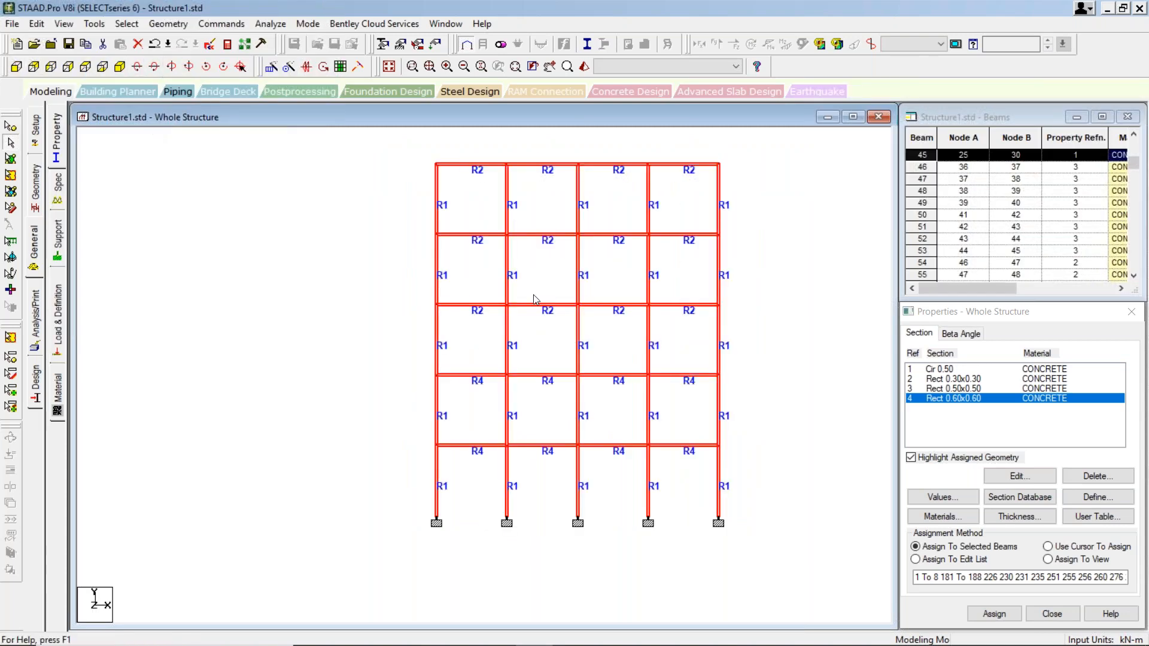
- Clear the selection and inspect the isolated rear frame's section labels in isometric and front views
left_click(416, 250)
left_click(120, 66)
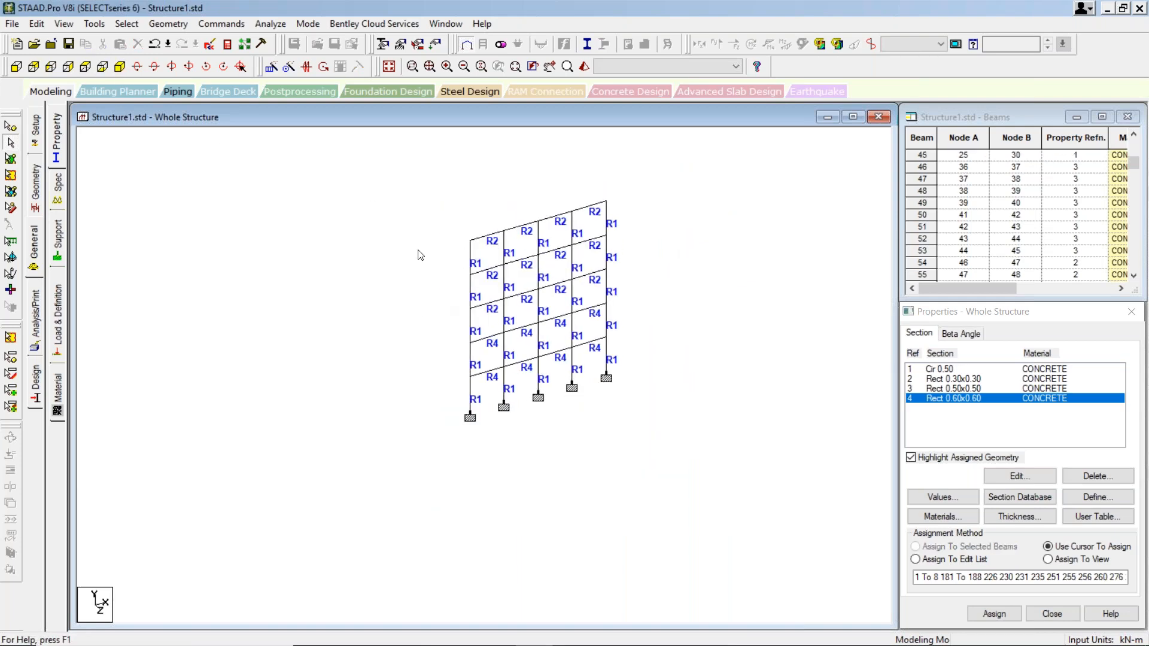
left_click(18, 69)
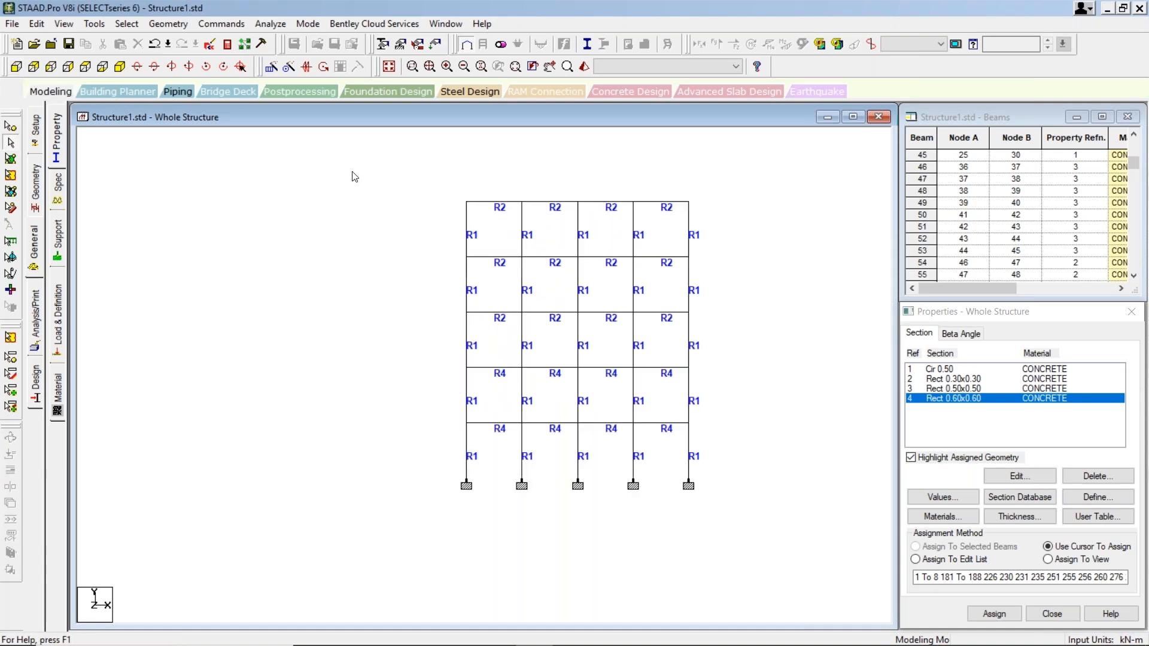
- Restore the whole structure in front view, highlight the second beam level above the supports and clear the selection
left_click(389, 66)
left_click(17, 68)
scroll(560, 331, "down", 1)
middle_click_drag(528, 370, 641, 348)
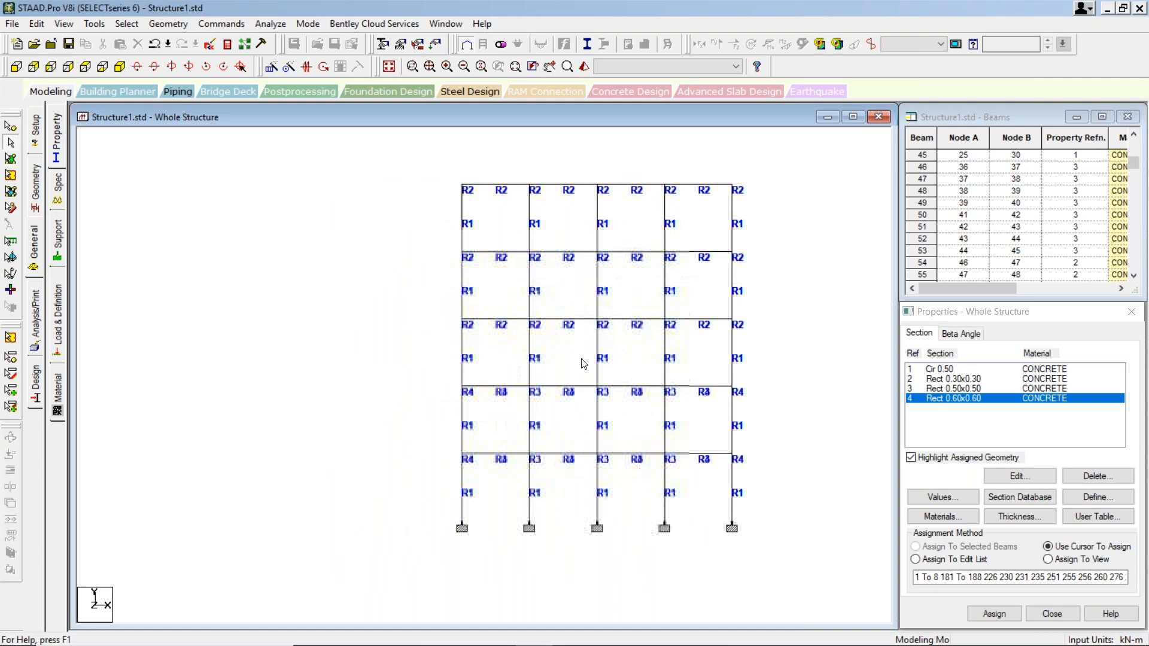
left_click_drag(439, 377, 749, 388)
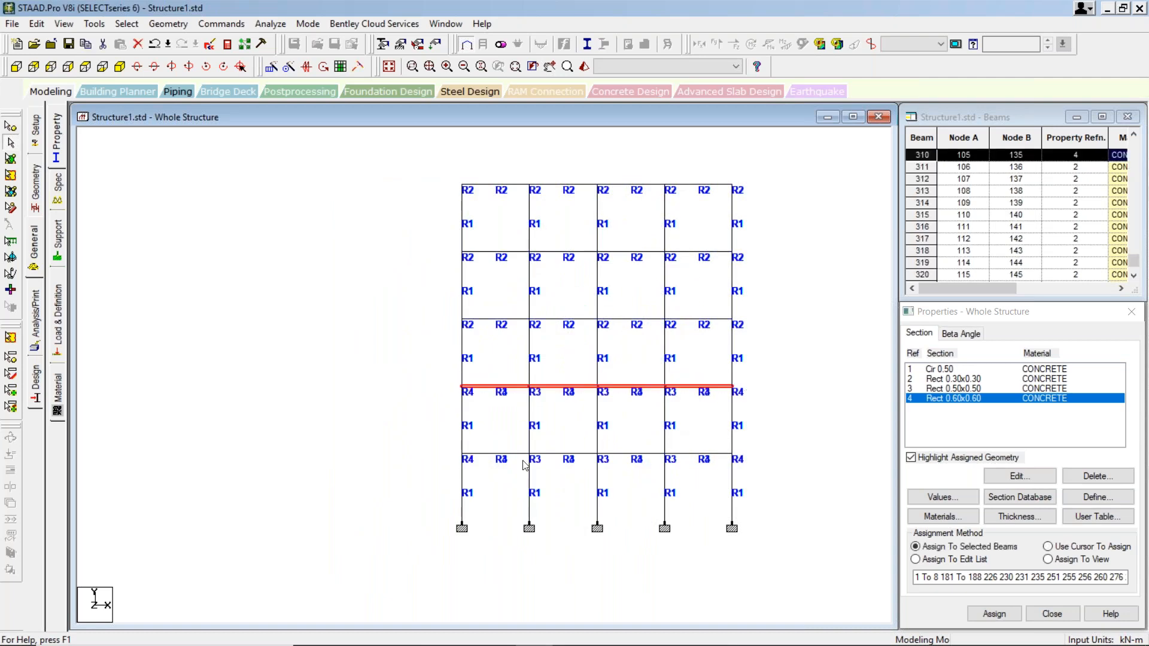
mouse_move(450, 446)
left_mouse_down()
mouse_move(649, 467)
mouse_move(449, 449)
left_mouse_up()
left_click(410, 214)
- Select the top floor's beams in front view, isolate them in isometric view and clear the selection
left_click_drag(446, 164, 758, 196)
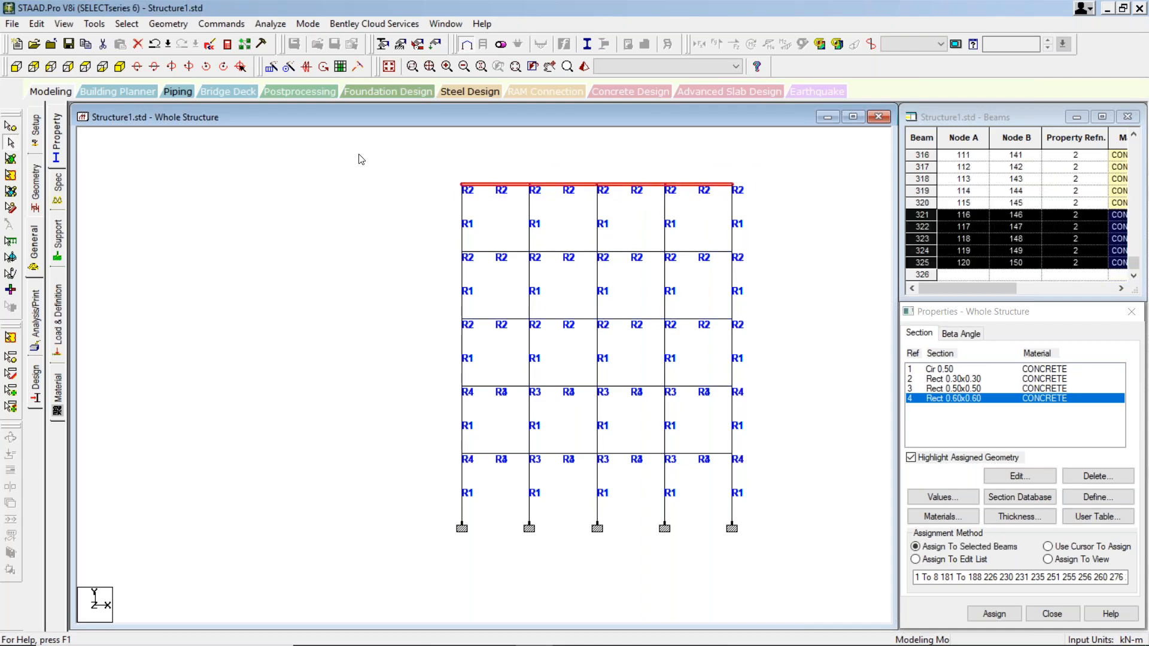
left_click(64, 24)
left_click(106, 72)
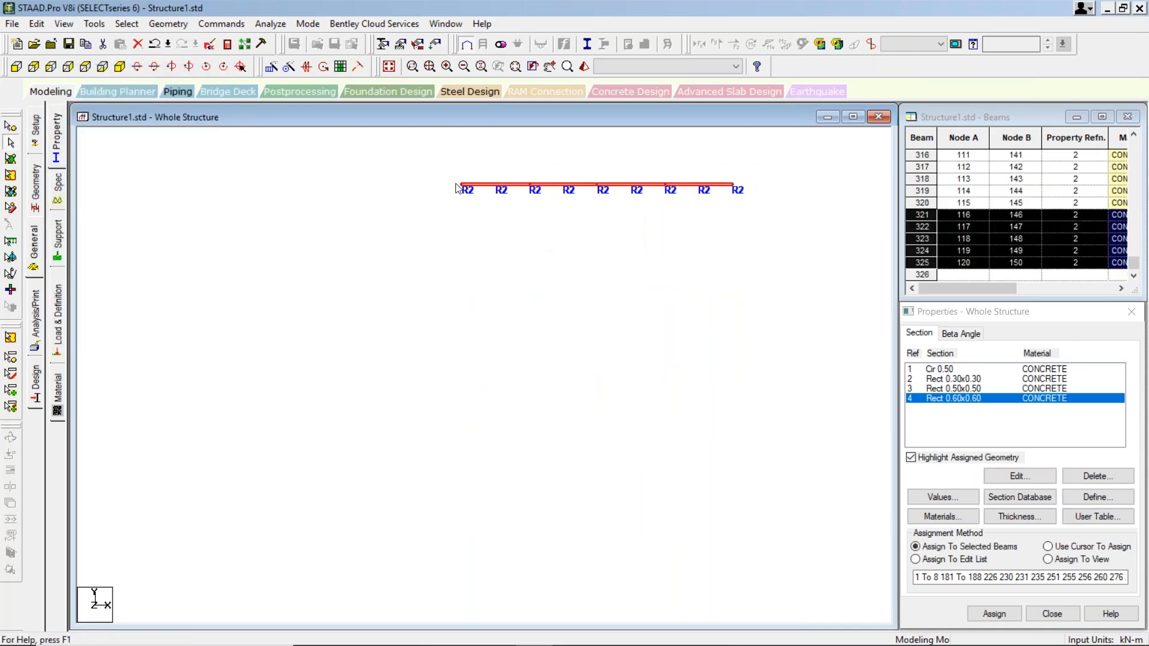
left_click(118, 68)
left_click(119, 67)
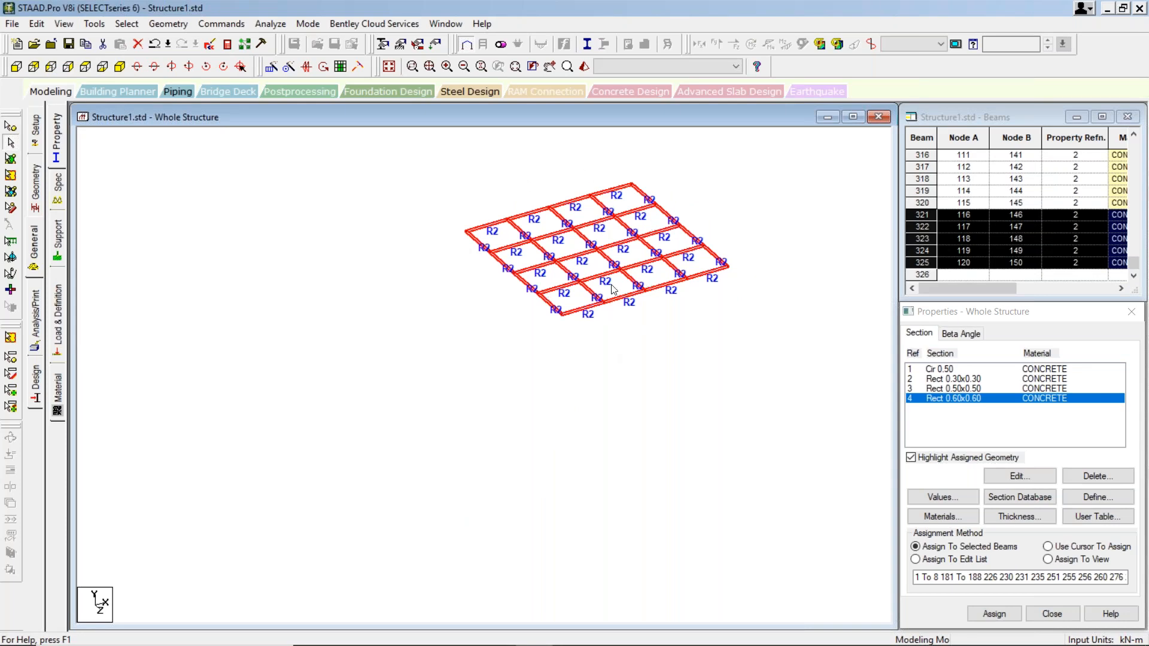
left_click(651, 390)
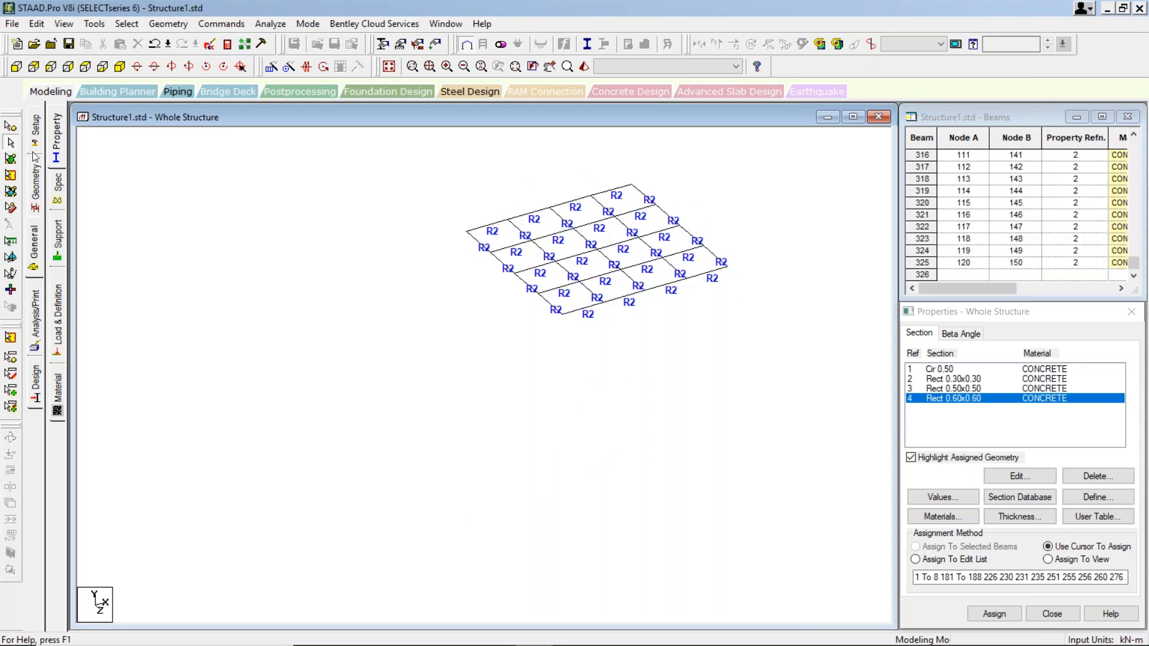
- Window-select the perimeter beams on all four sides of the isolated top floor in plan view and show them in isometric view
left_click(85, 68)
left_click_drag(403, 167, 829, 200)
left_click_drag(744, 167, 816, 521)
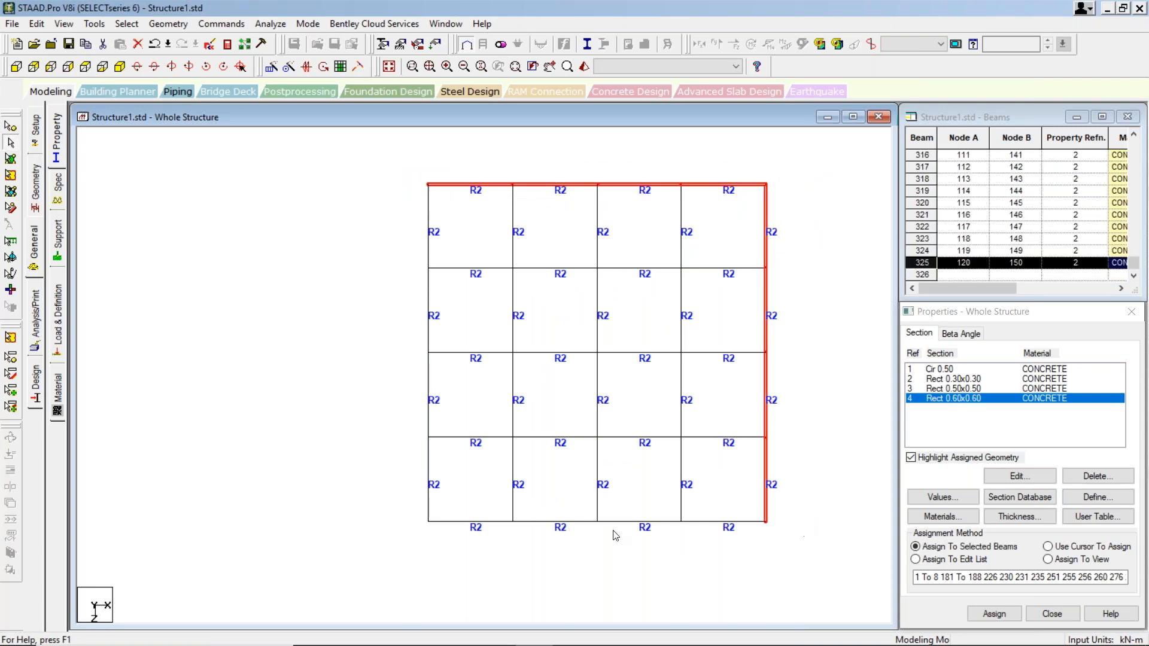
left_click_drag(395, 492, 752, 551)
left_click_drag(403, 155, 450, 578)
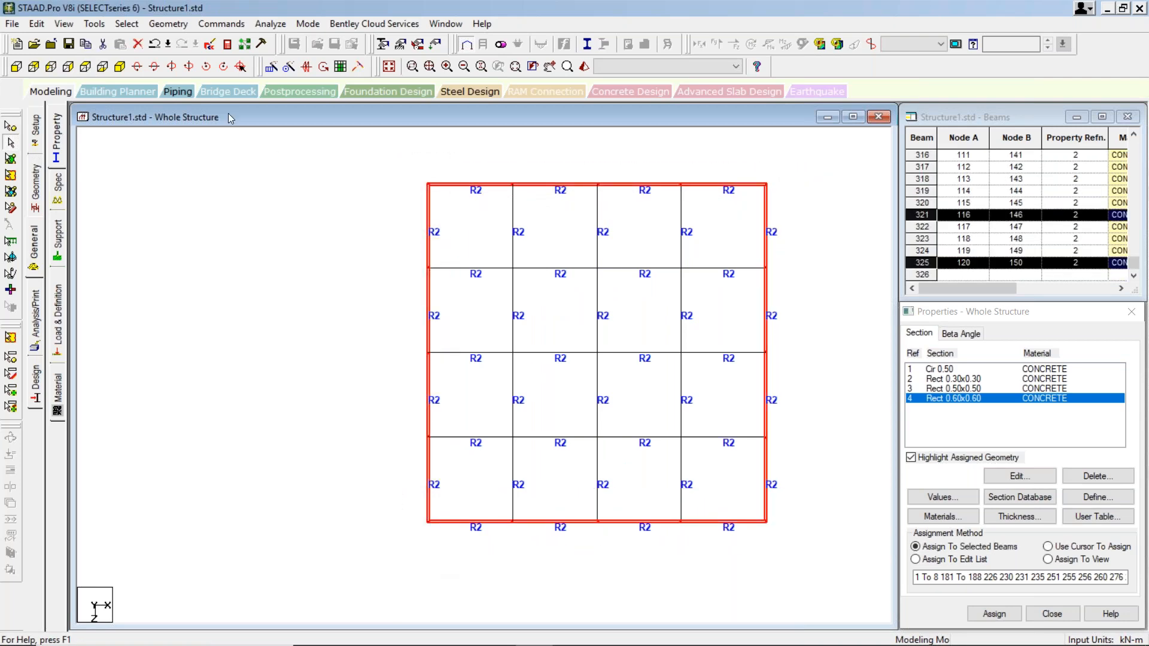
left_click(120, 66)
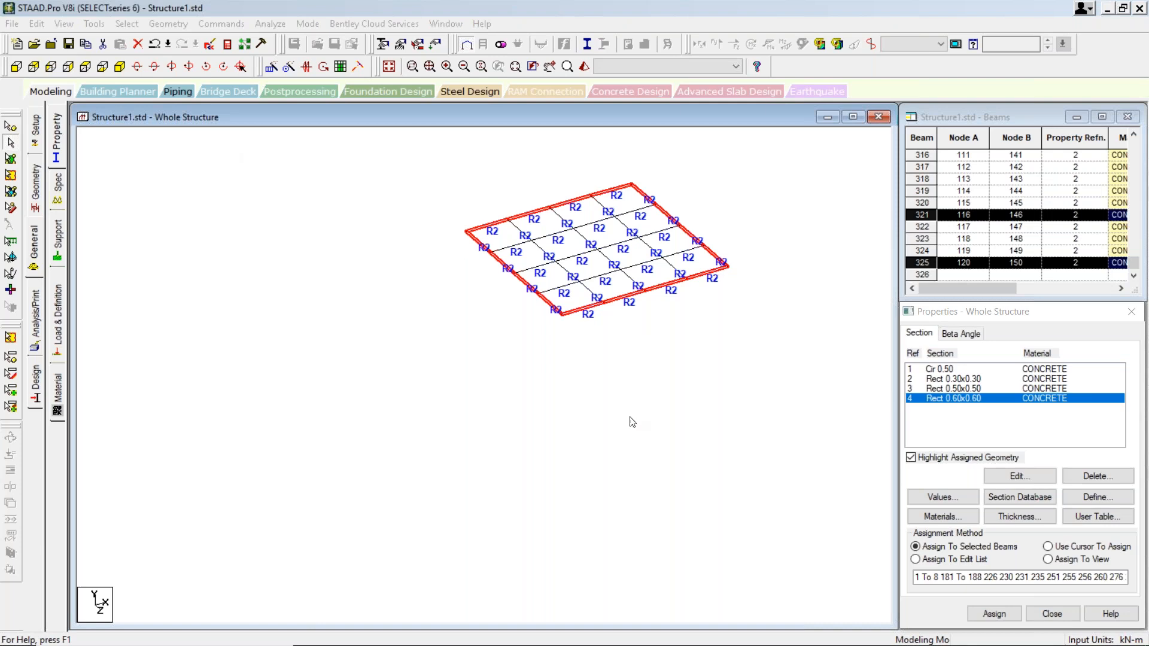
scroll(632, 413, "down", 1)
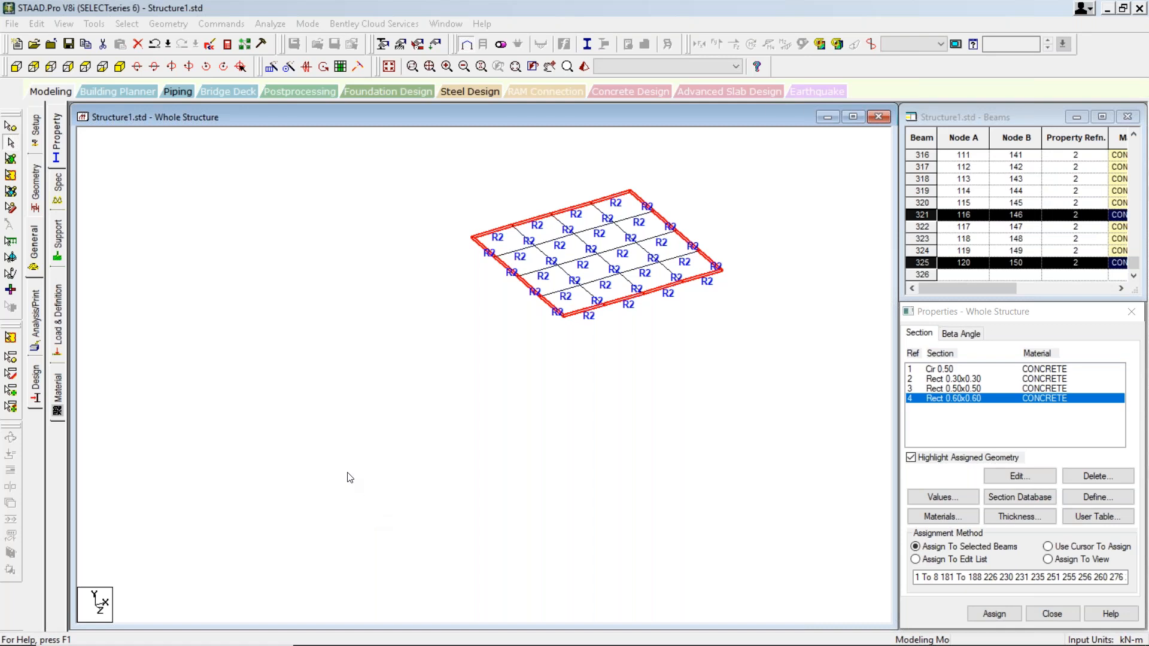
- Restore the whole structure and clear the top-floor perimeter beam selection
left_click(397, 67)
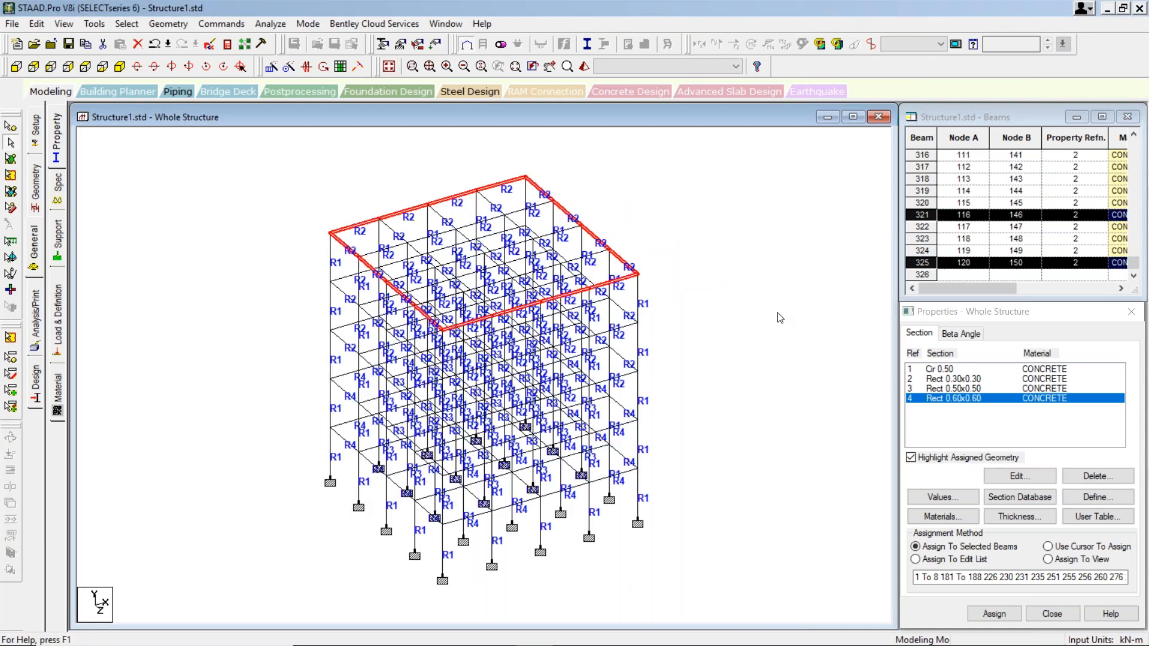
middle_click_drag(717, 370, 785, 351)
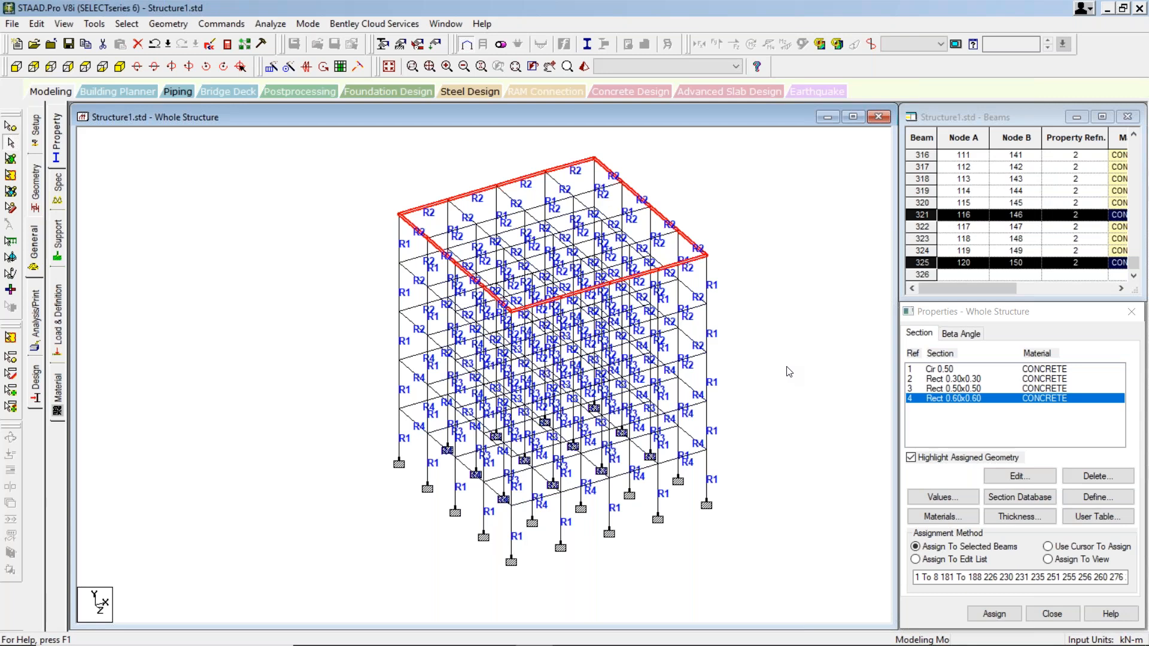
mouse_move(963, 640)
left_click(755, 272)
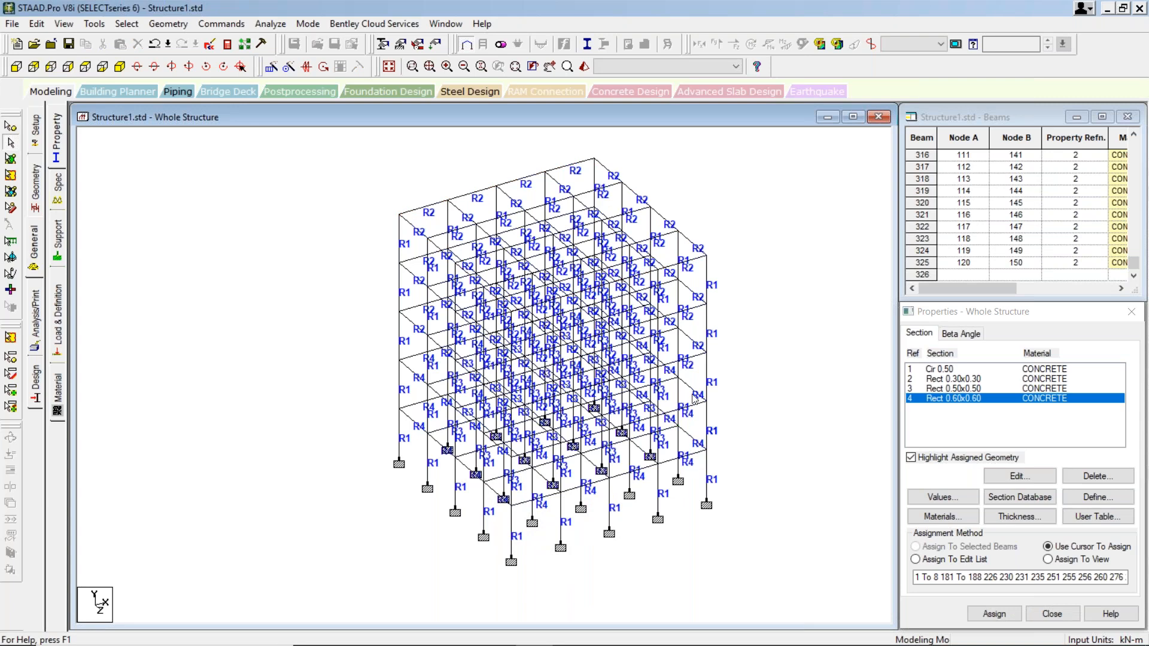
- Centre the whole frame in the view and decline the automatic file save
scroll(733, 369, "down", 1)
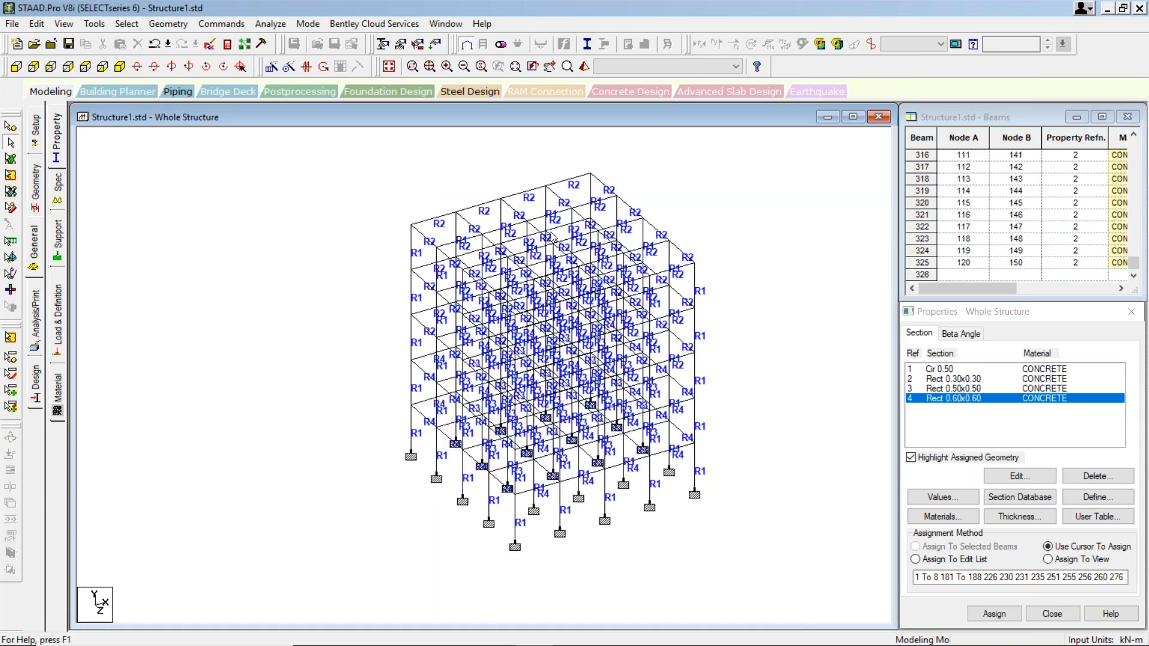
middle_click_drag(570, 292, 565, 308)
left_click(582, 350)
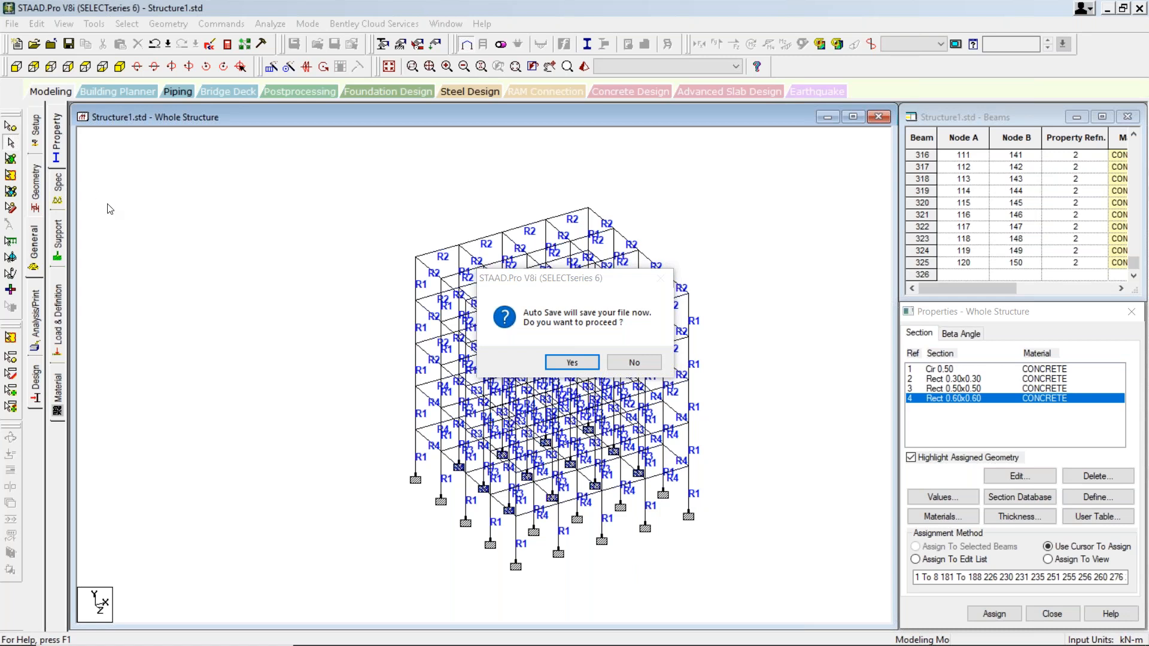
left_click(638, 364)
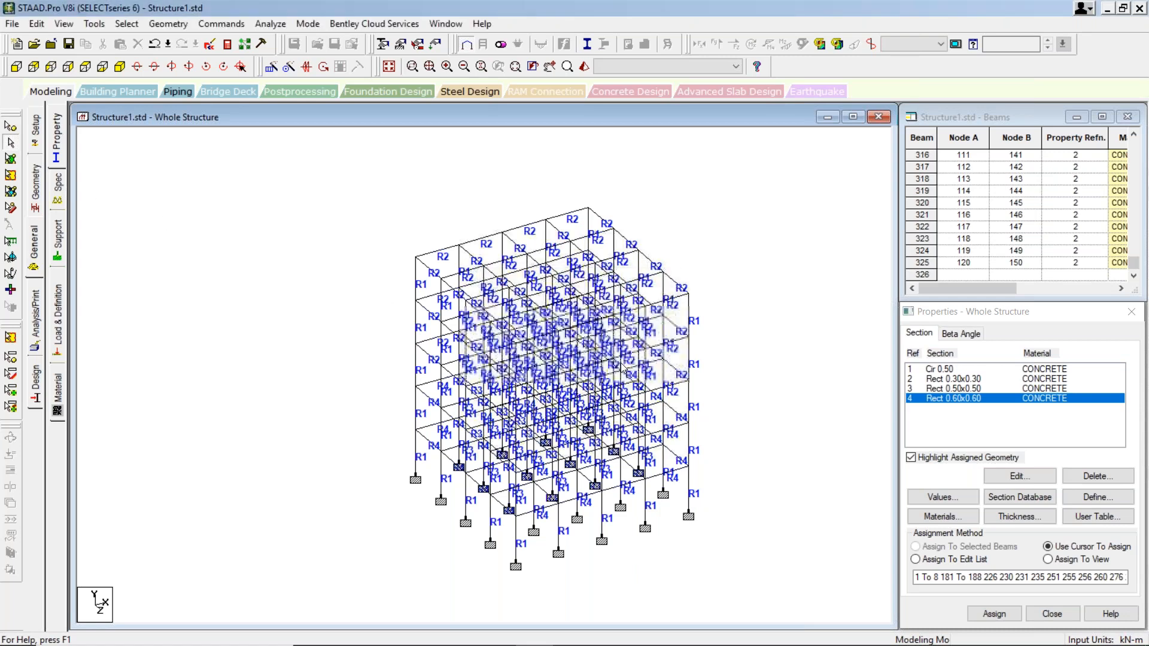